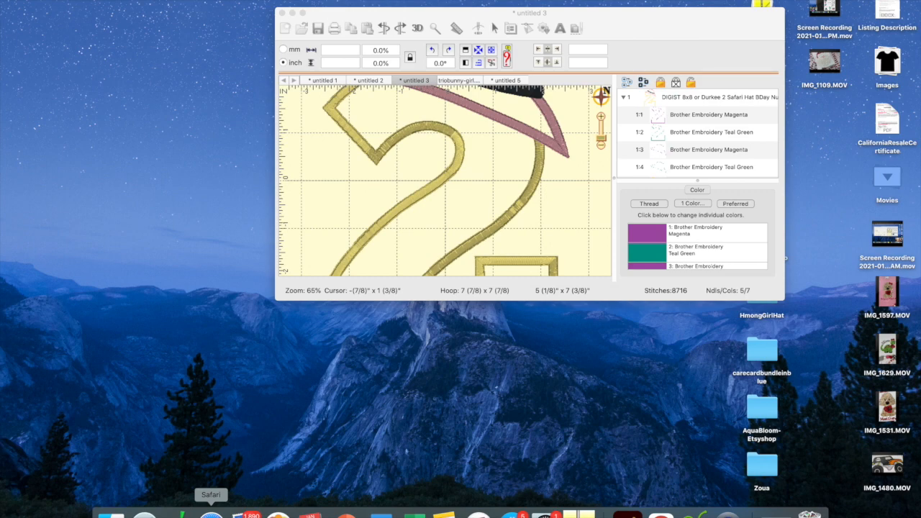
# - Switch to Safari and move its window up so the Designs by JuJu order page fills the screen
pyautogui.click(211, 512)
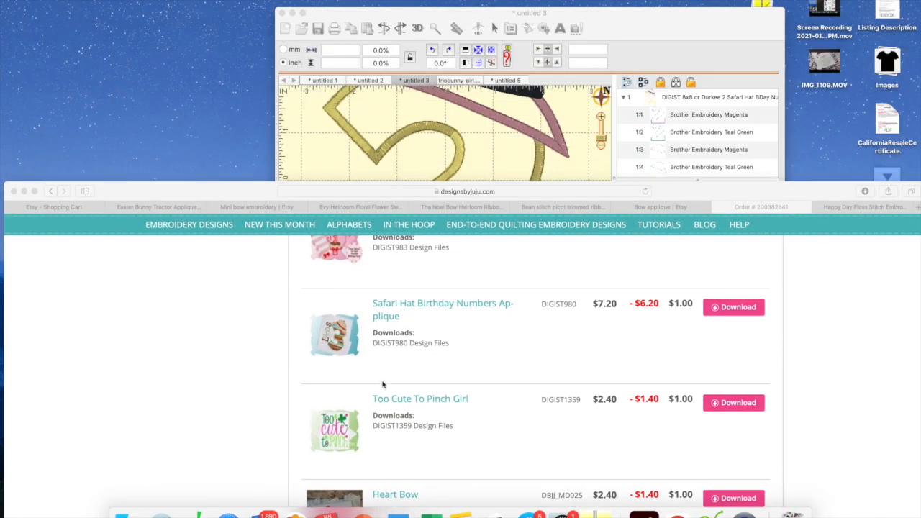
pyautogui.moveTo(117, 193); pyautogui.dragTo(113, 0)
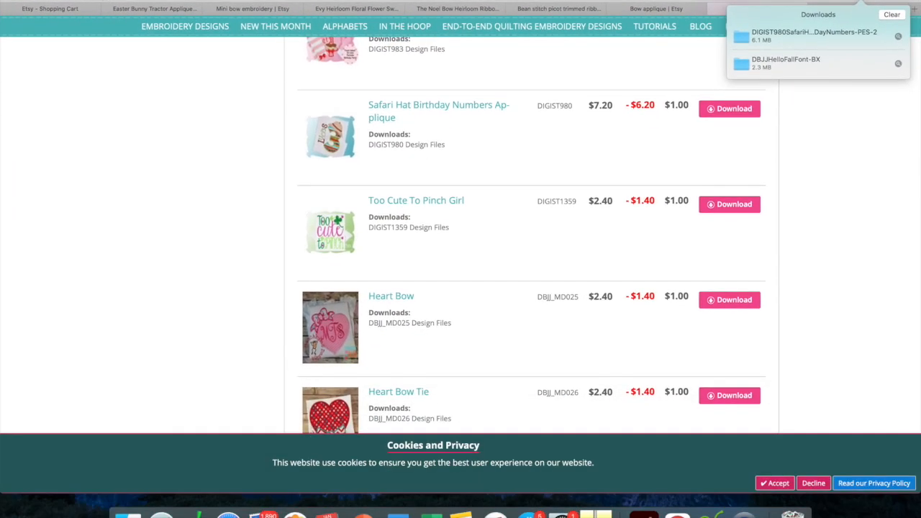
pyautogui.click(32, 1)
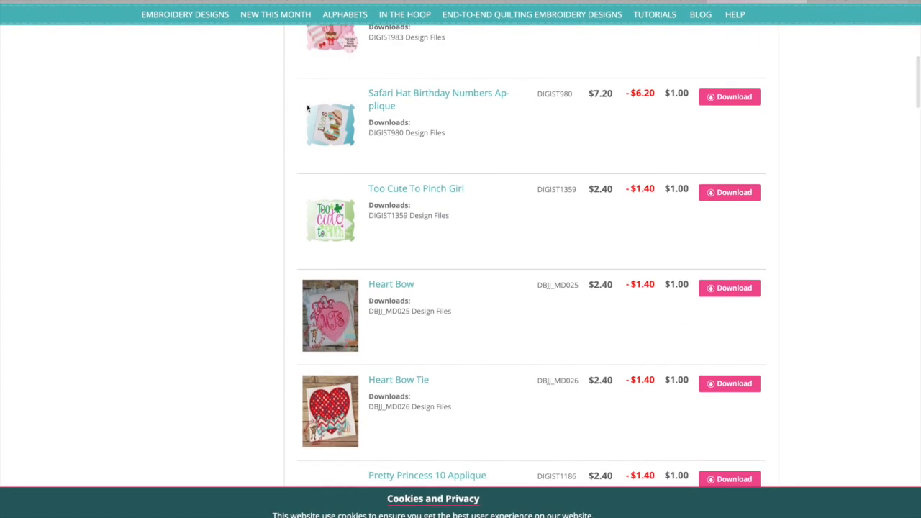
# - Examine the appliqué designs and embroidery fonts purchased in the Designs by JuJu order, as well as the page's Winter Wonderland Sale offer
pyautogui.scroll(7, 199, 167)
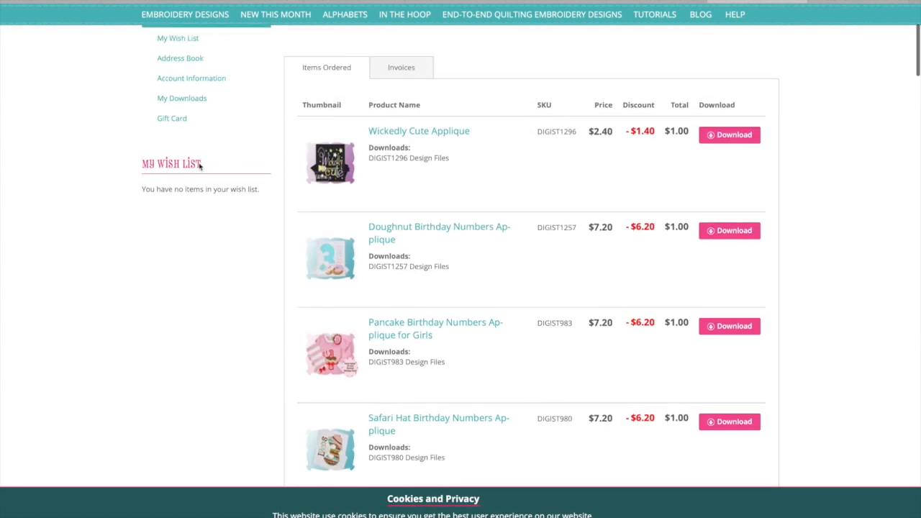
pyautogui.scroll(-3, 283, 312)
pyautogui.scroll(-10, 284, 312)
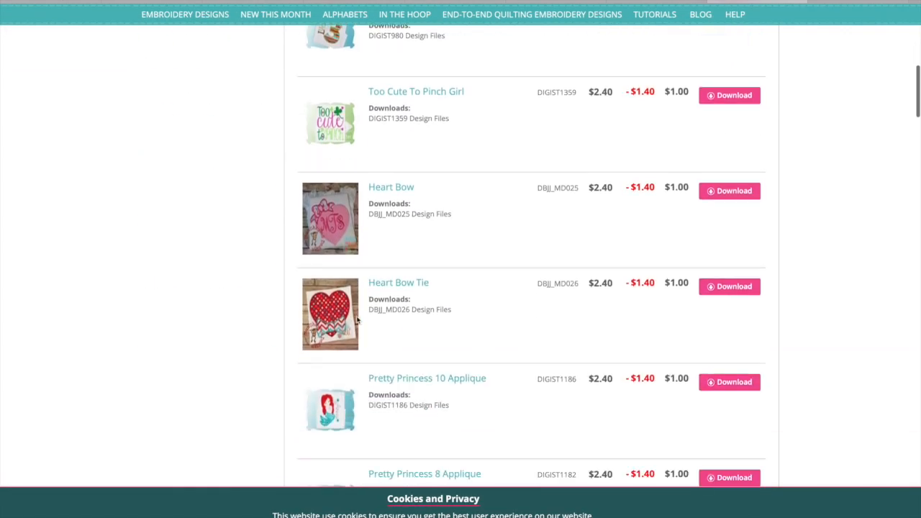
pyautogui.scroll(-5, 359, 210)
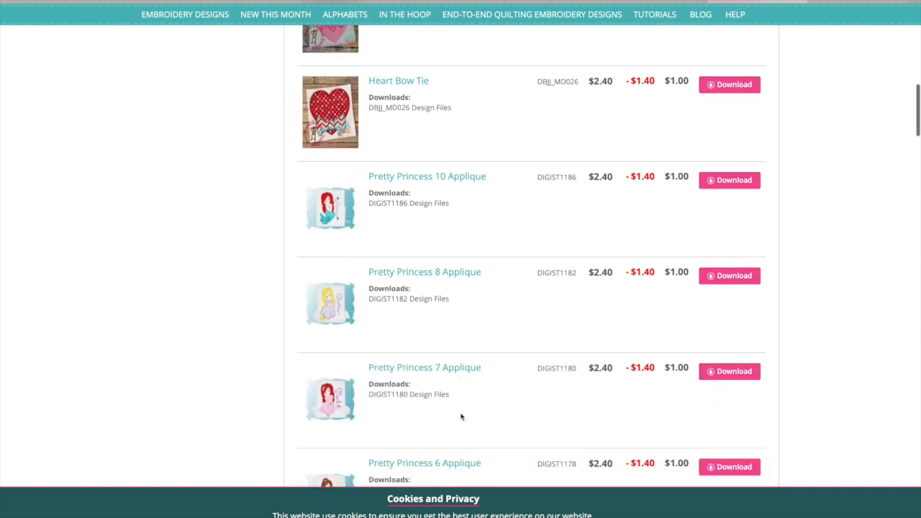
pyautogui.scroll(-8, 399, 400)
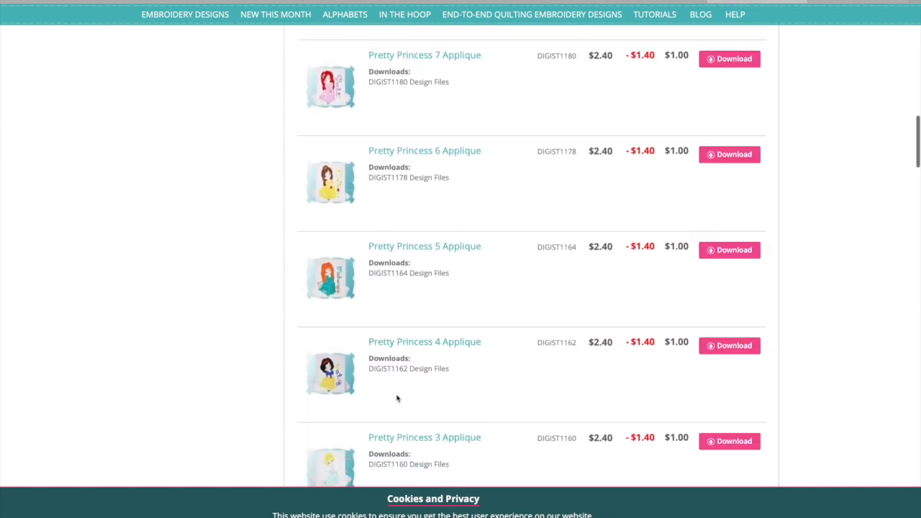
pyautogui.scroll(-12, 398, 395)
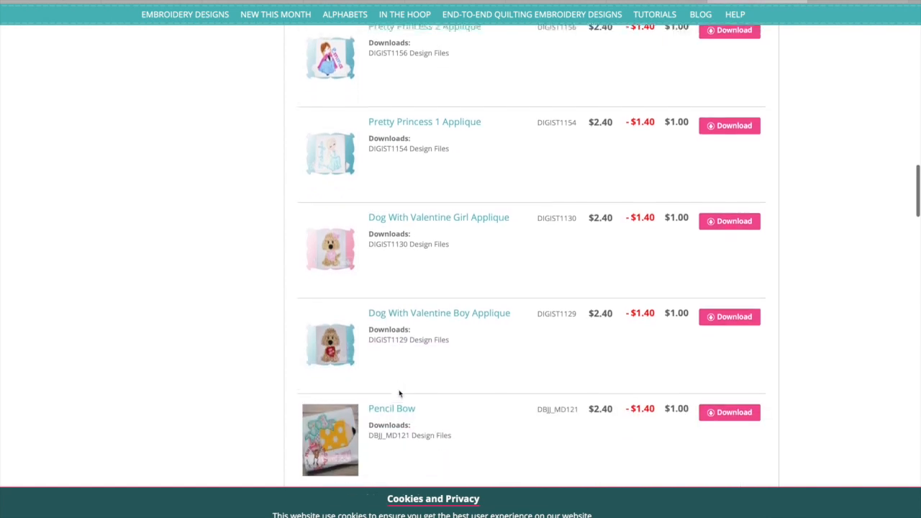
pyautogui.scroll(-12, 400, 389)
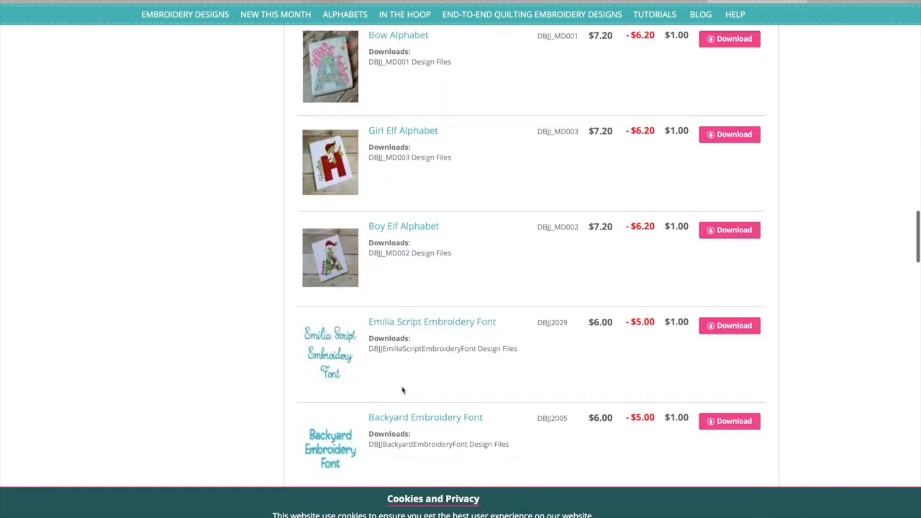
pyautogui.scroll(-2, 401, 386)
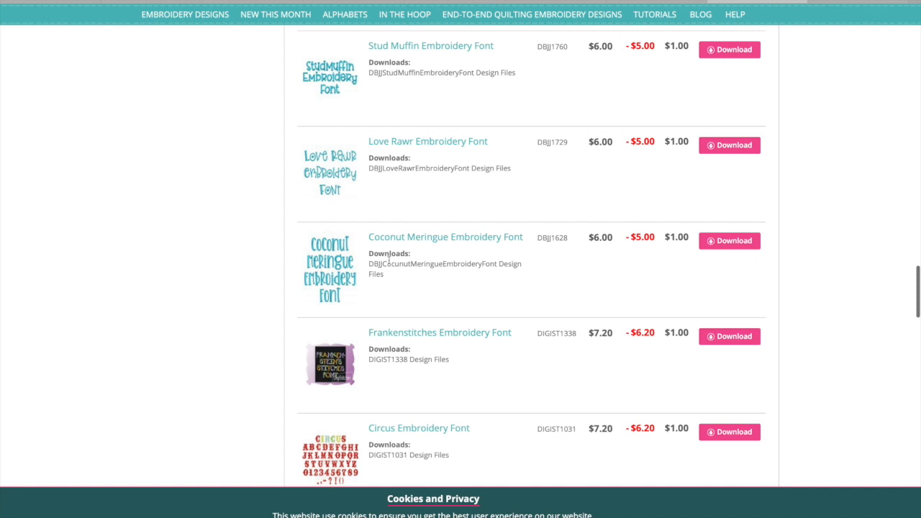
pyautogui.scroll(-6, 372, 286)
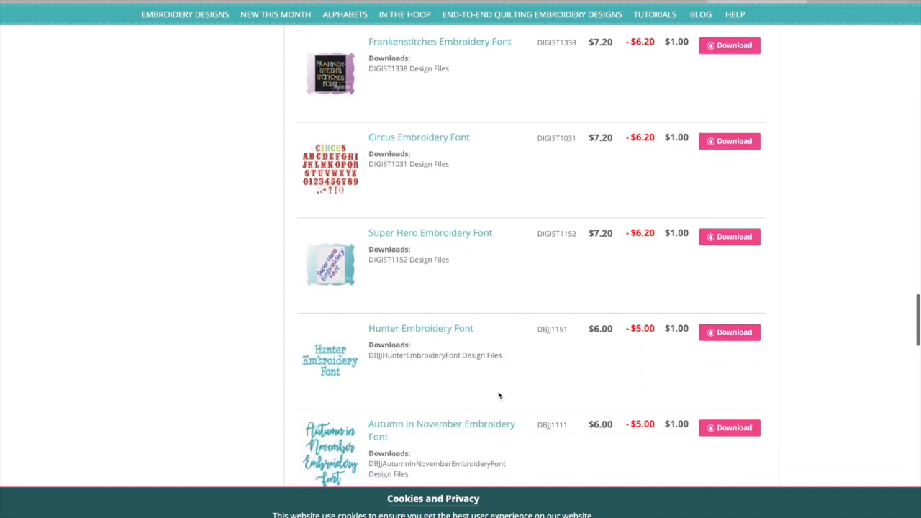
pyautogui.scroll(-2, 425, 396)
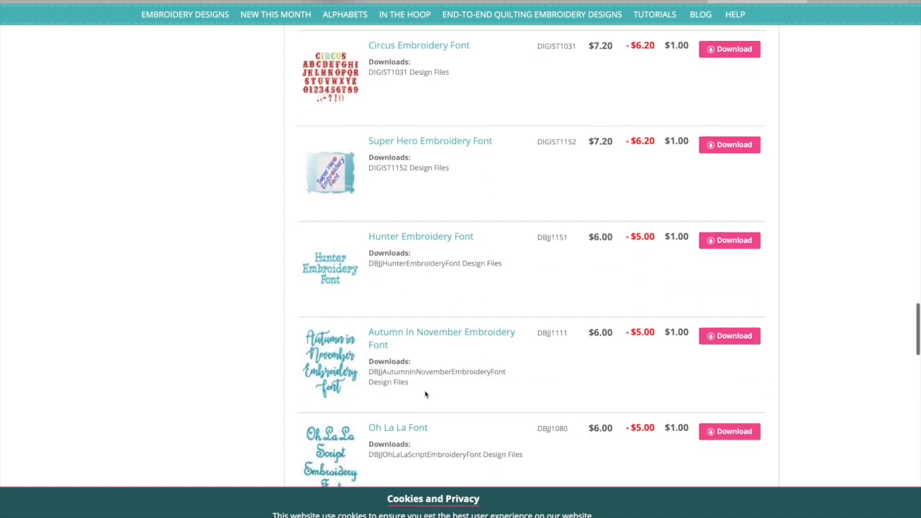
pyautogui.scroll(-6, 425, 391)
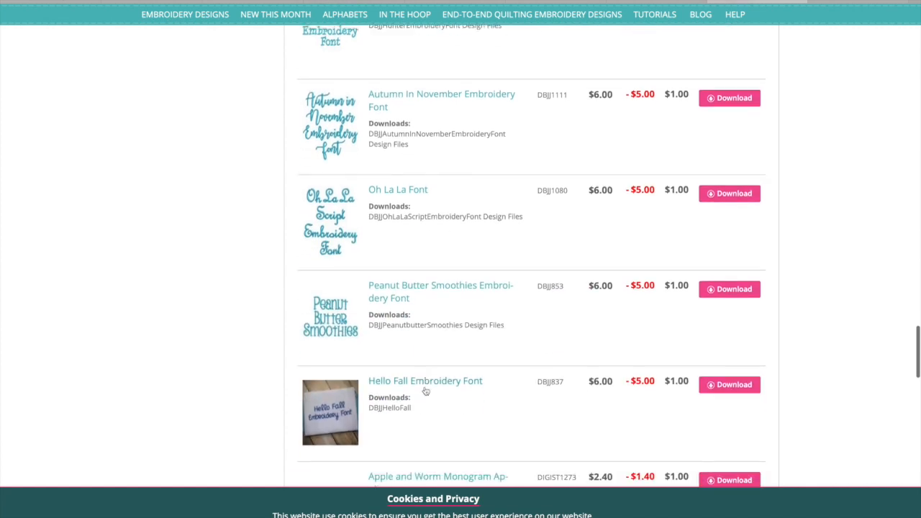
pyautogui.scroll(-1, 425, 390)
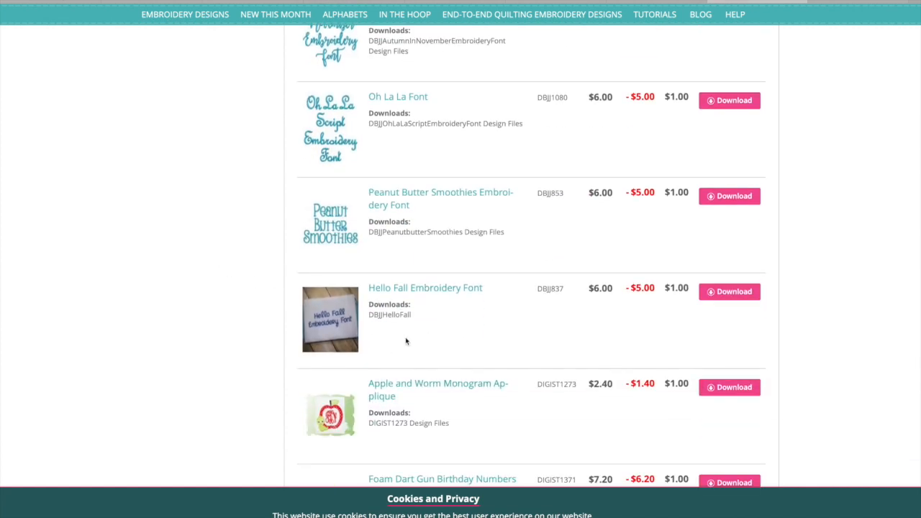
pyautogui.scroll(-2, 411, 349)
pyautogui.scroll(-4, 413, 355)
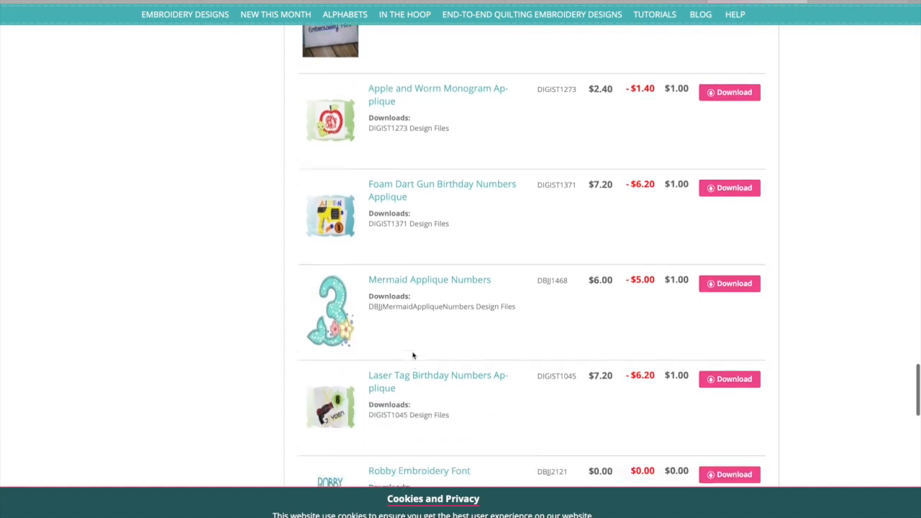
pyautogui.scroll(-7, 413, 355)
pyautogui.scroll(-5, 413, 354)
pyautogui.scroll(15, 412, 353)
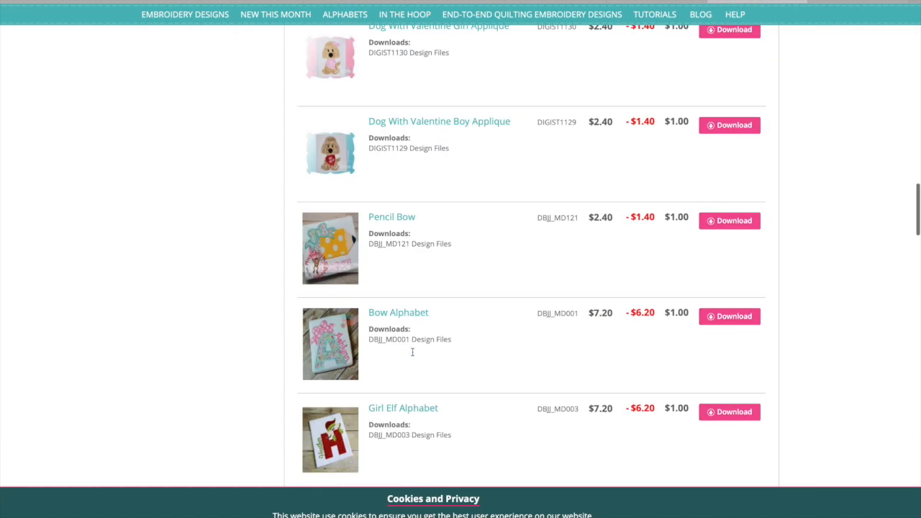
pyautogui.scroll(10, 412, 352)
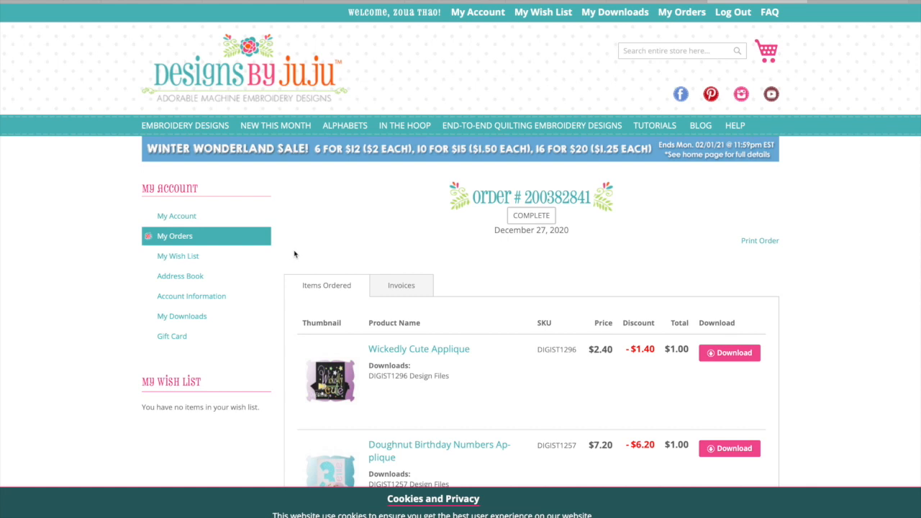
pyautogui.scroll(-1, 321, 150)
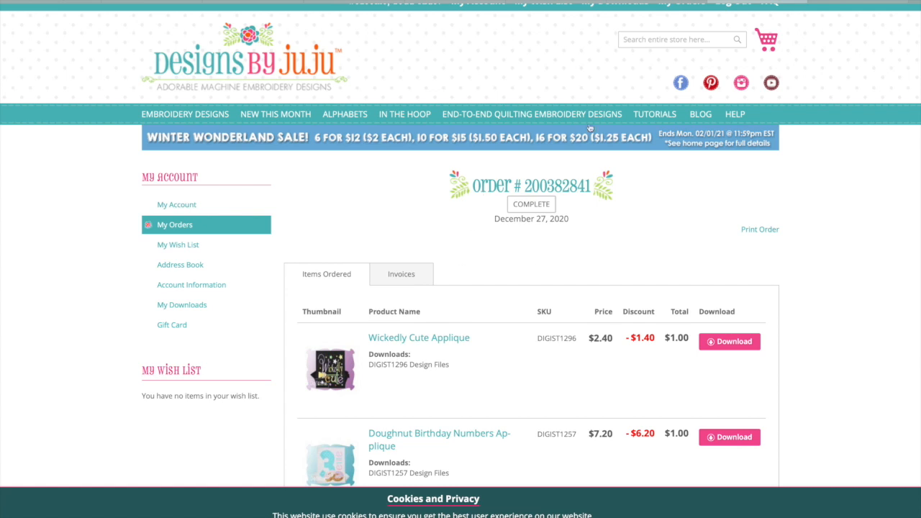
pyautogui.scroll(-1, 508, 137)
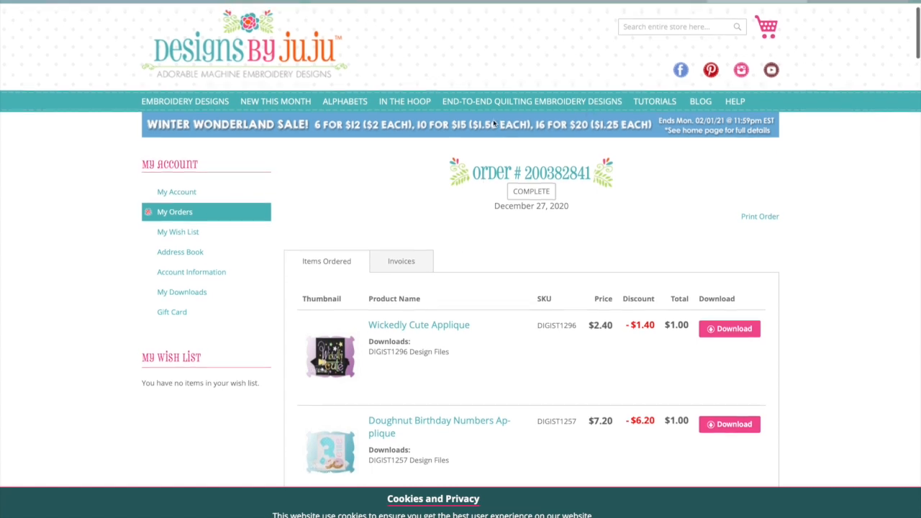
pyautogui.scroll(1, 508, 101)
pyautogui.scroll(1, 624, 10)
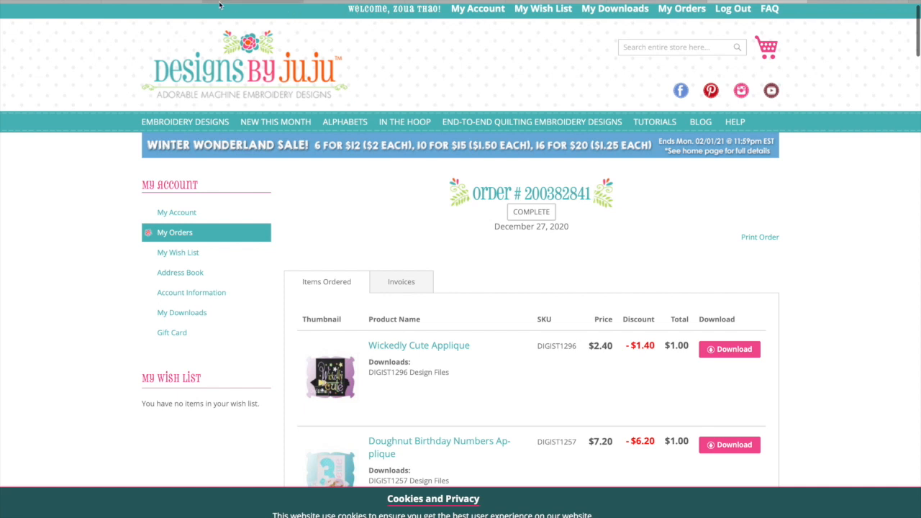
pyautogui.scroll(1, 101, 8)
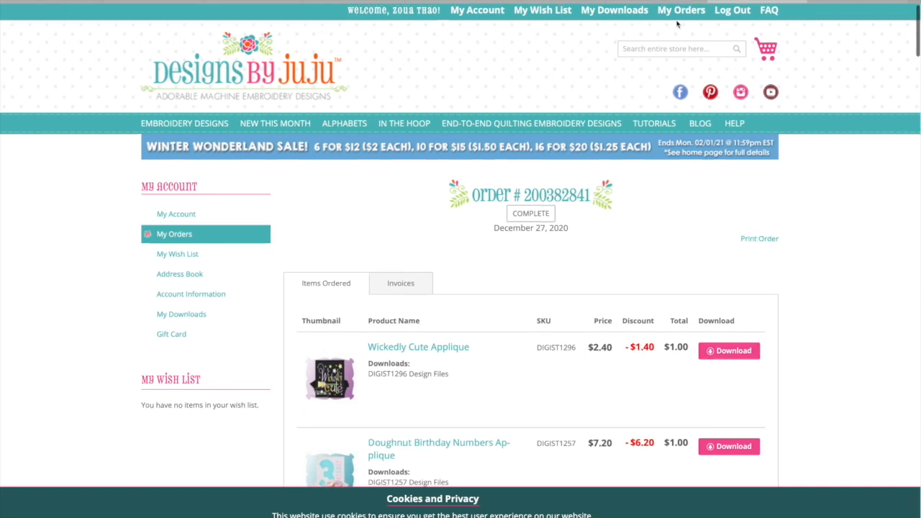
# - Switch to the Etsy results for "mini bow embroidery" and look through the listed designs
pyautogui.scroll(1, 673, 21)
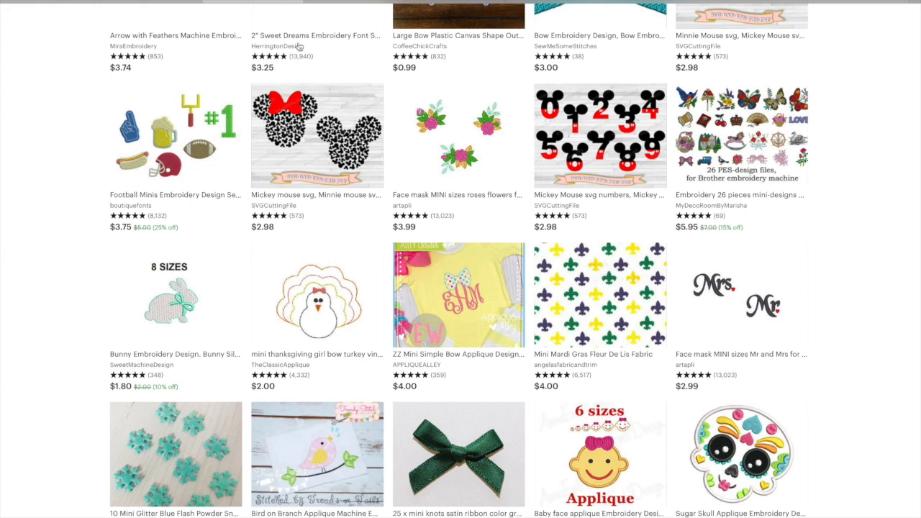
pyautogui.scroll(3, 377, 239)
pyautogui.scroll(5, 377, 240)
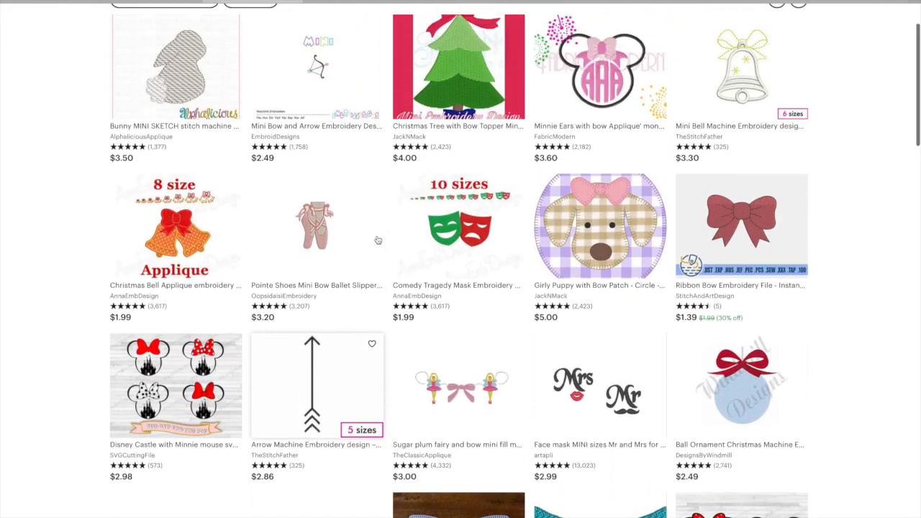
pyautogui.scroll(2, 377, 239)
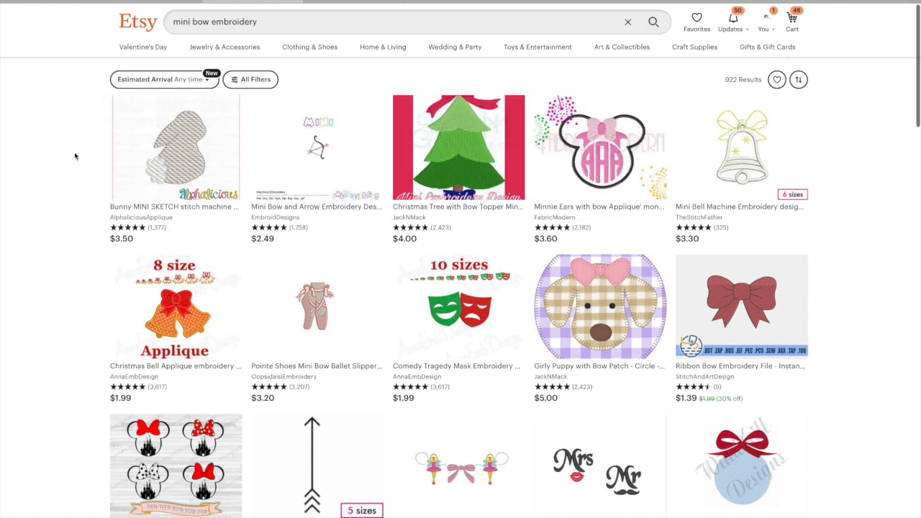
# - Open the JackNMack shop on Etsy and browse its item categories and embroidery design listings
pyautogui.click(358, 2)
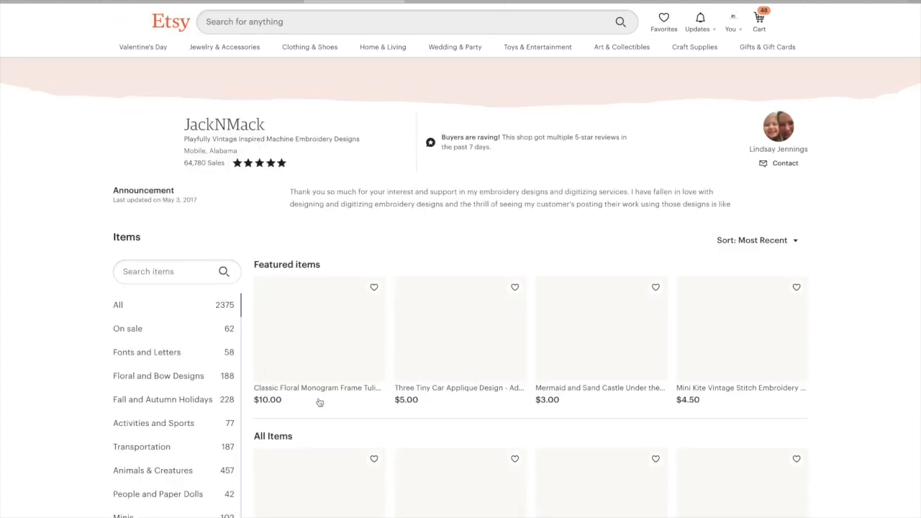
pyautogui.scroll(-5, 579, 400)
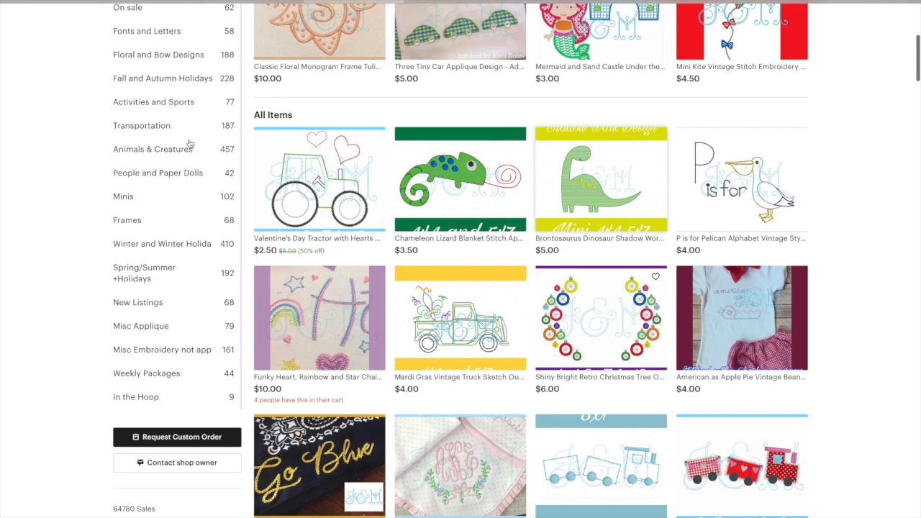
pyautogui.scroll(-2, 230, 317)
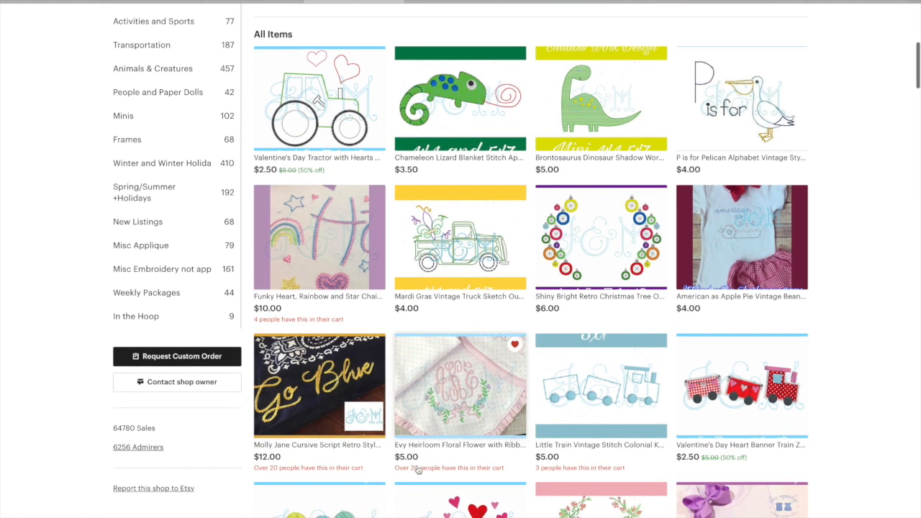
pyautogui.scroll(-1, 415, 467)
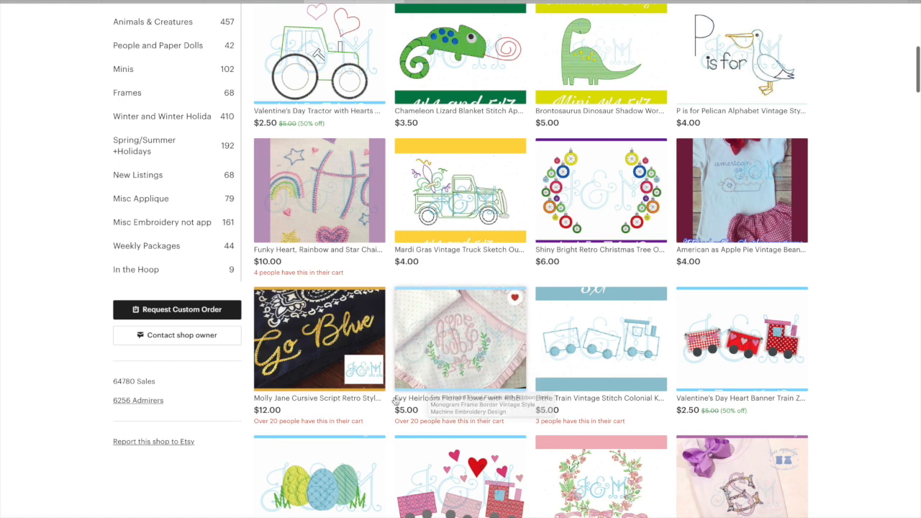
pyautogui.scroll(-2, 655, 385)
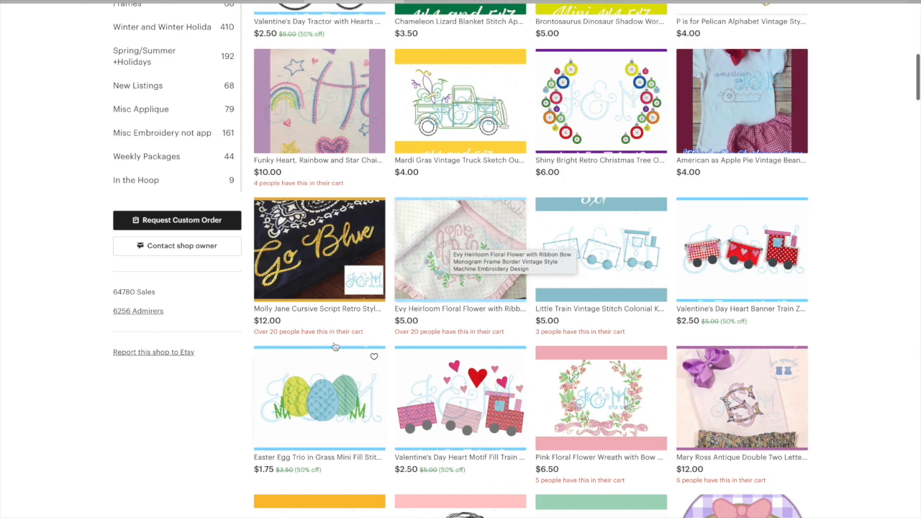
pyautogui.scroll(10, 372, 299)
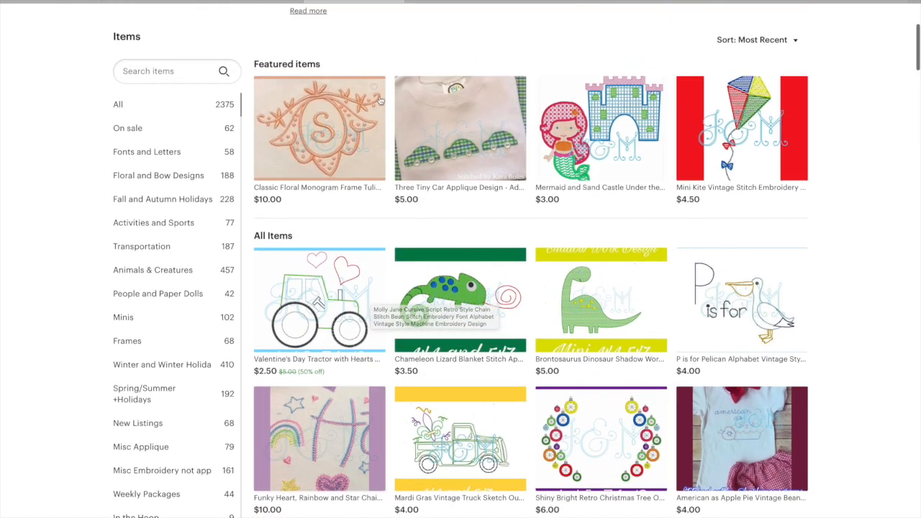
# - Search Etsy for "monograms font embroidery"
pyautogui.click(301, 29)
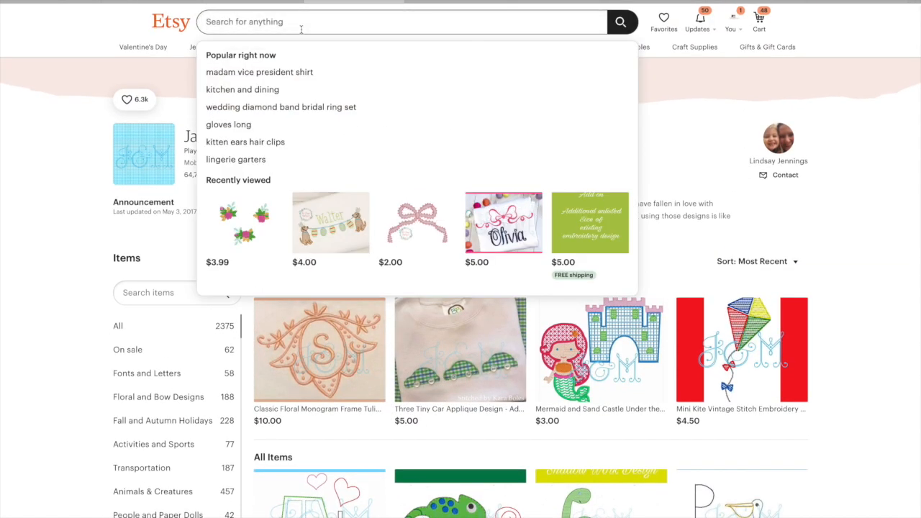
pyautogui.write('mo')
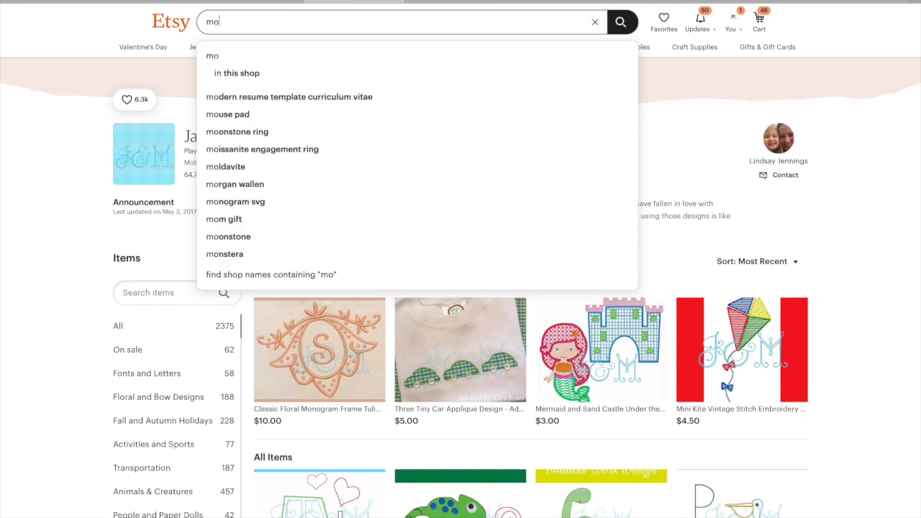
pyautogui.write('nogram')
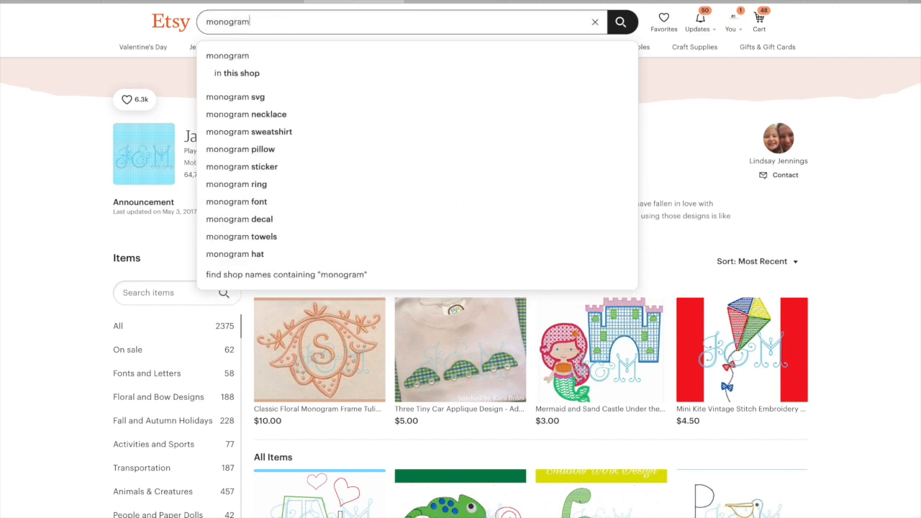
pyautogui.write('s font')
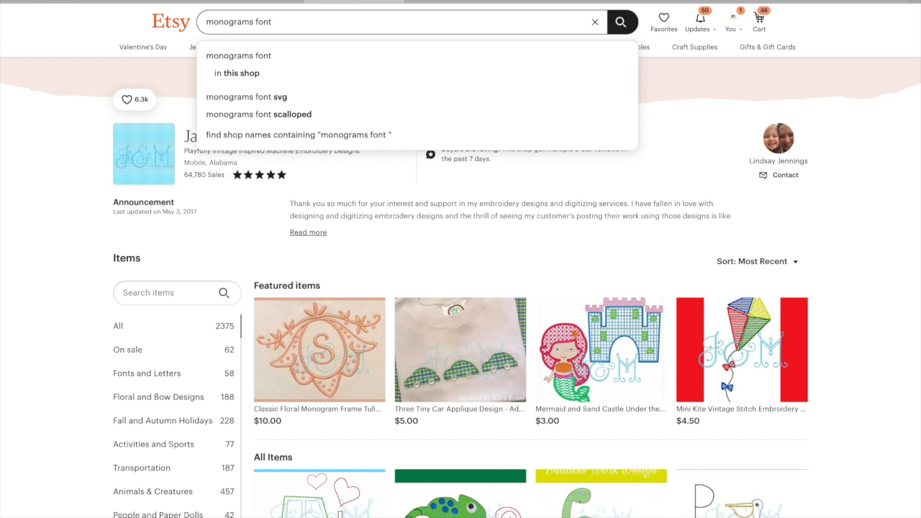
pyautogui.write('e')
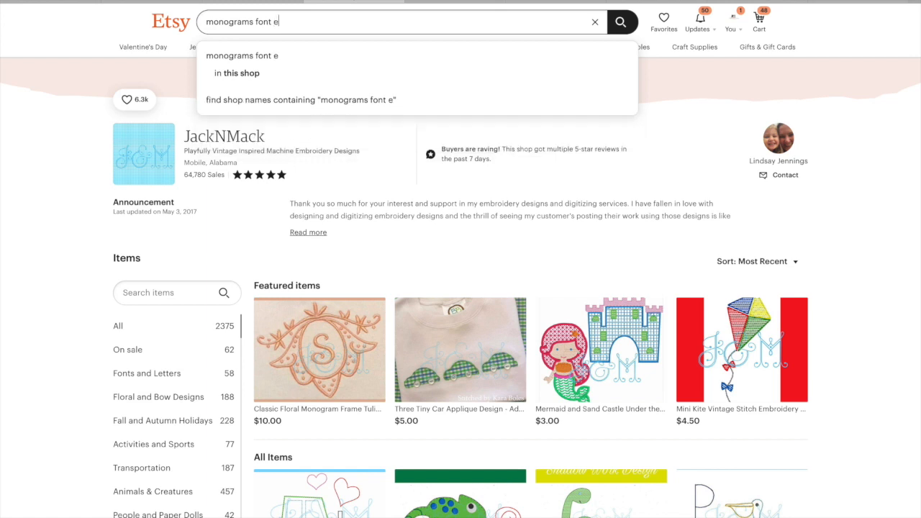
pyautogui.write('mbroidery')
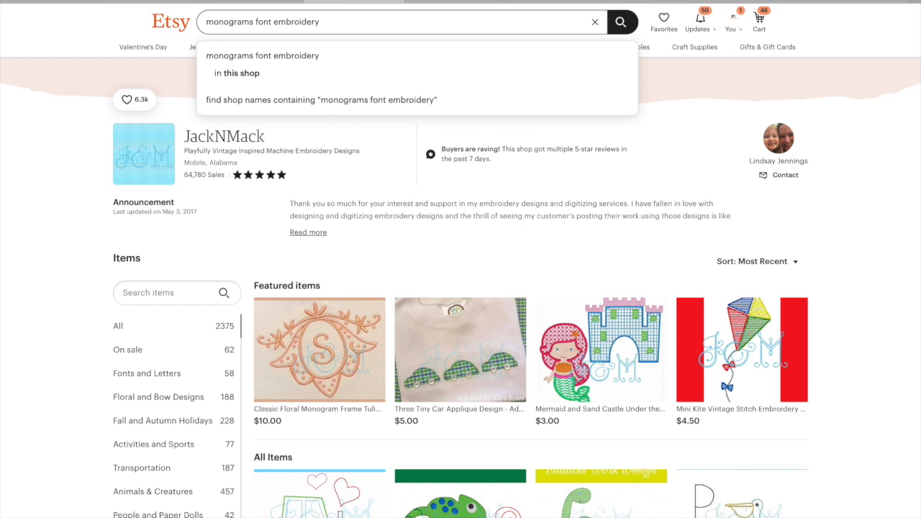
pyautogui.press('Return')
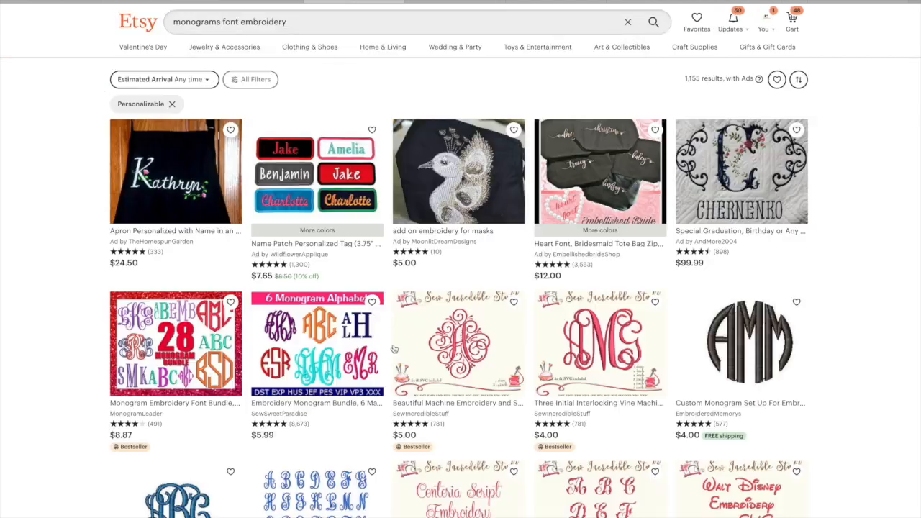
# - Look through the first page of monogram embroidery font listings down to the page navigation
pyautogui.scroll(-3, 415, 372)
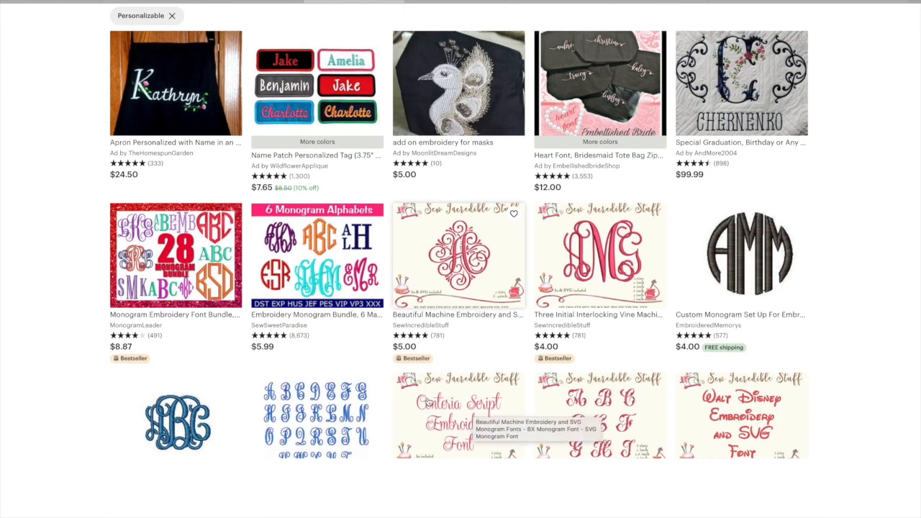
pyautogui.scroll(-3, 478, 333)
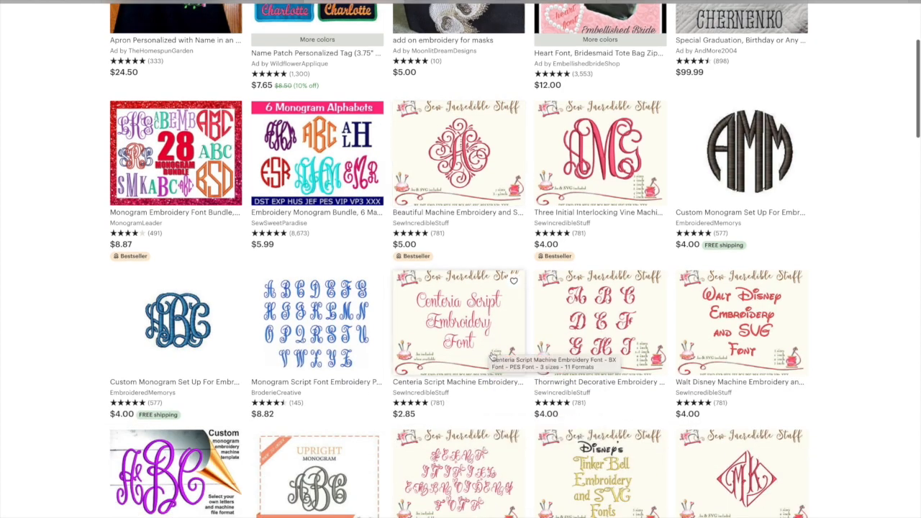
pyautogui.scroll(-1, 493, 359)
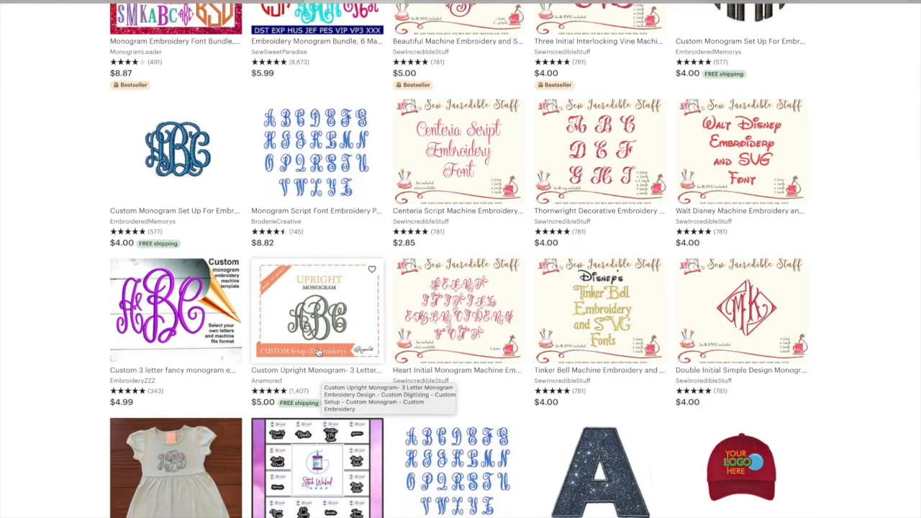
pyautogui.scroll(-1, 316, 377)
pyautogui.scroll(-8, 465, 373)
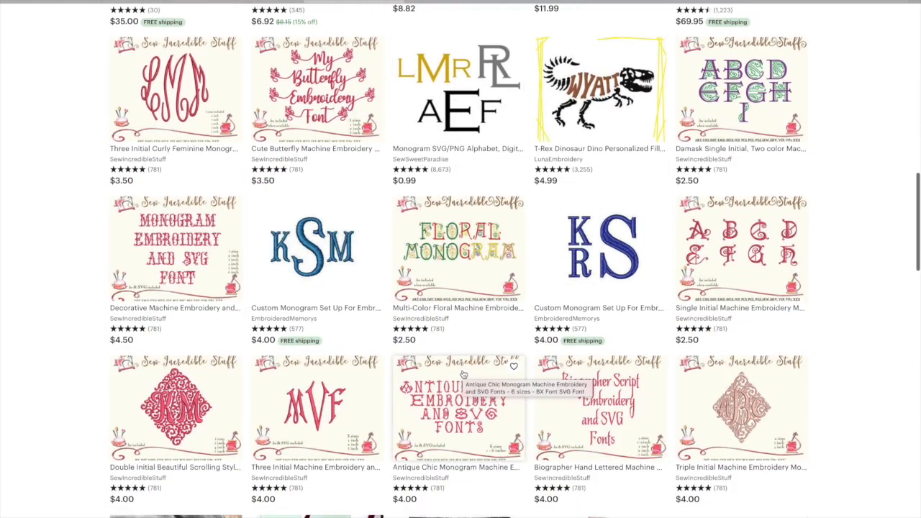
pyautogui.scroll(-7, 464, 373)
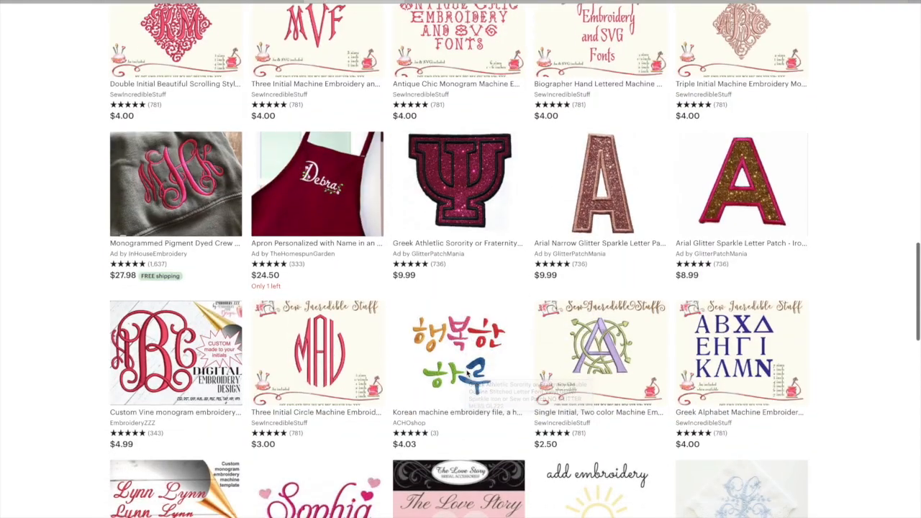
pyautogui.scroll(-5, 467, 375)
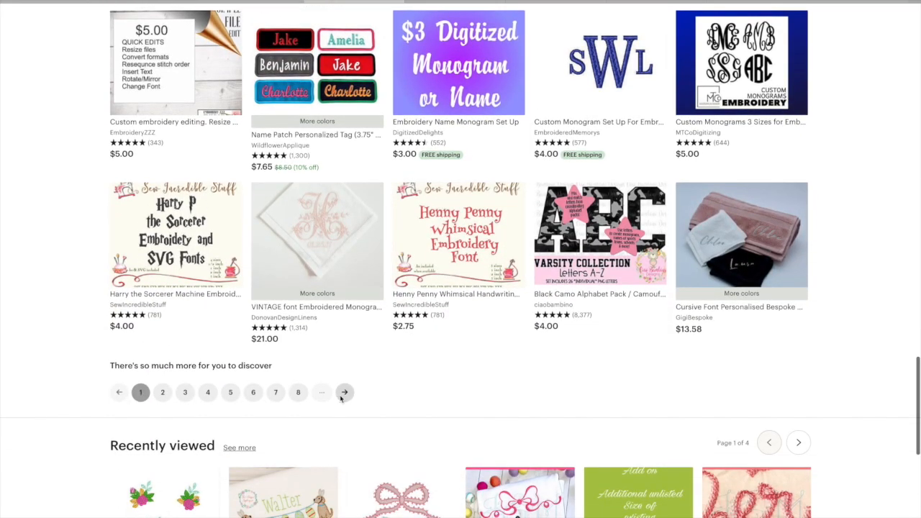
# - Open the second page of results and look through its monogram and script embroidery fonts
pyautogui.click(344, 392)
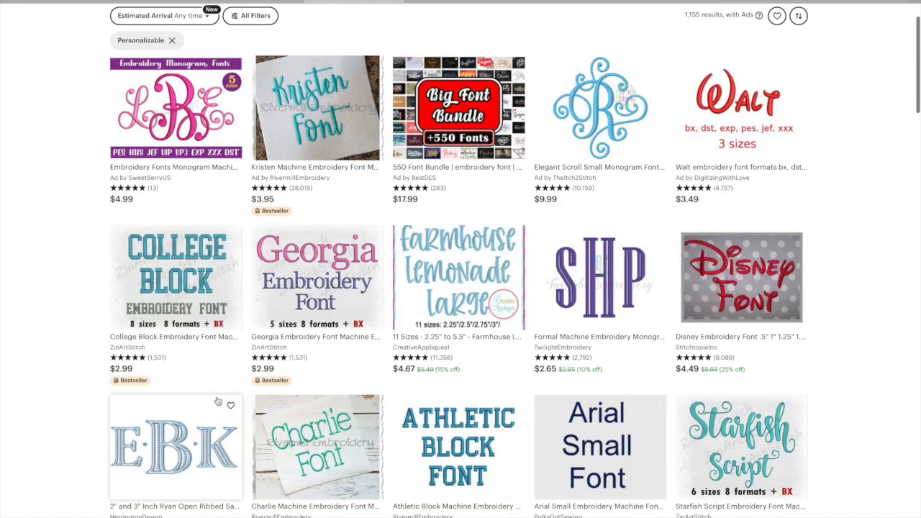
pyautogui.scroll(-2, 216, 403)
pyautogui.scroll(-5, 217, 401)
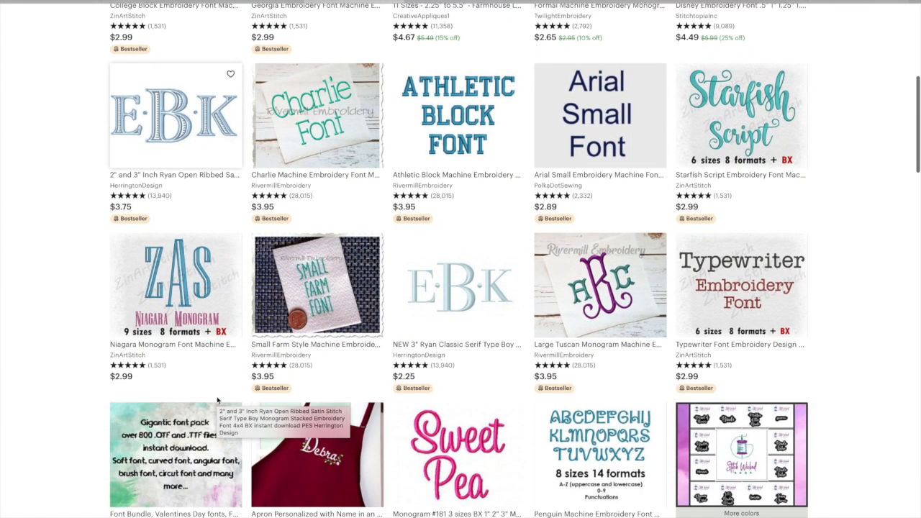
pyautogui.scroll(-4, 218, 401)
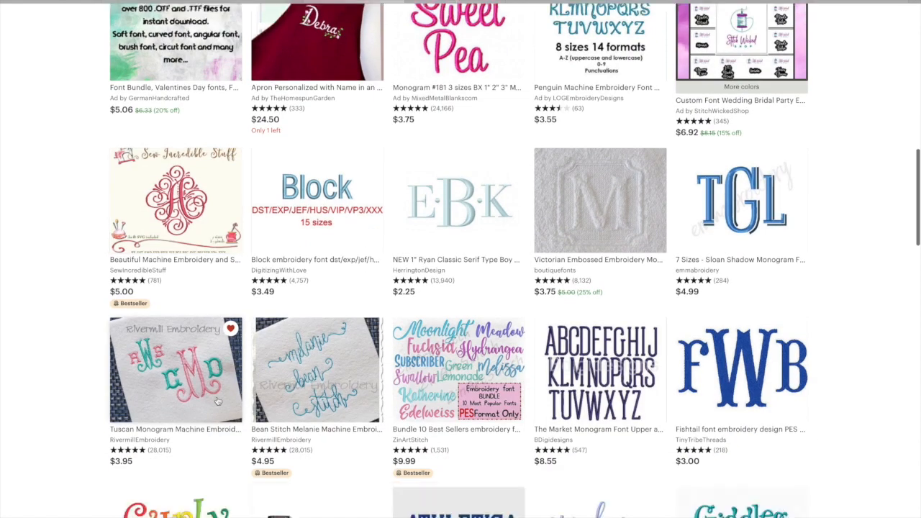
pyautogui.scroll(-4, 218, 400)
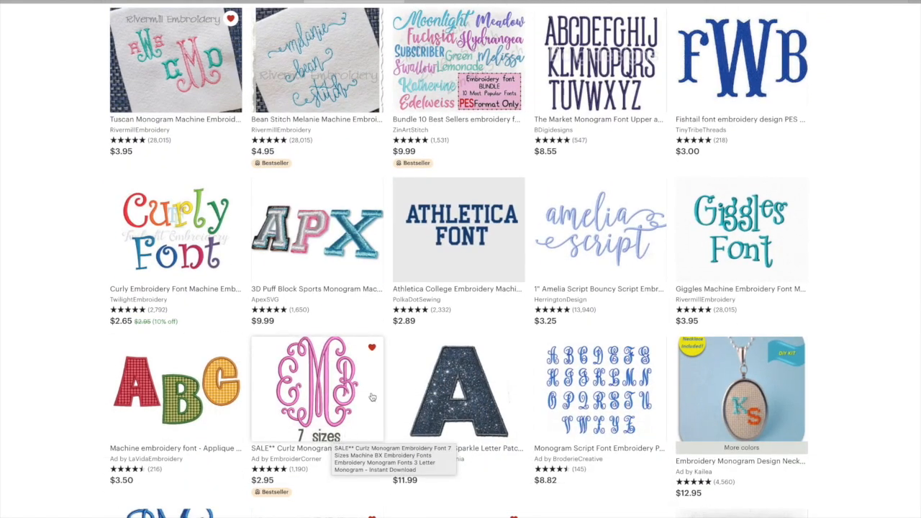
pyautogui.scroll(-1, 310, 437)
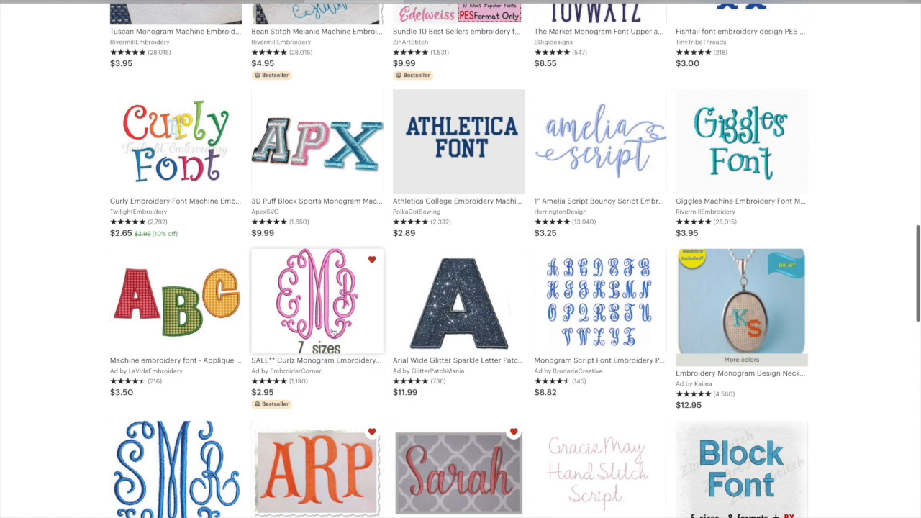
pyautogui.scroll(-5, 340, 325)
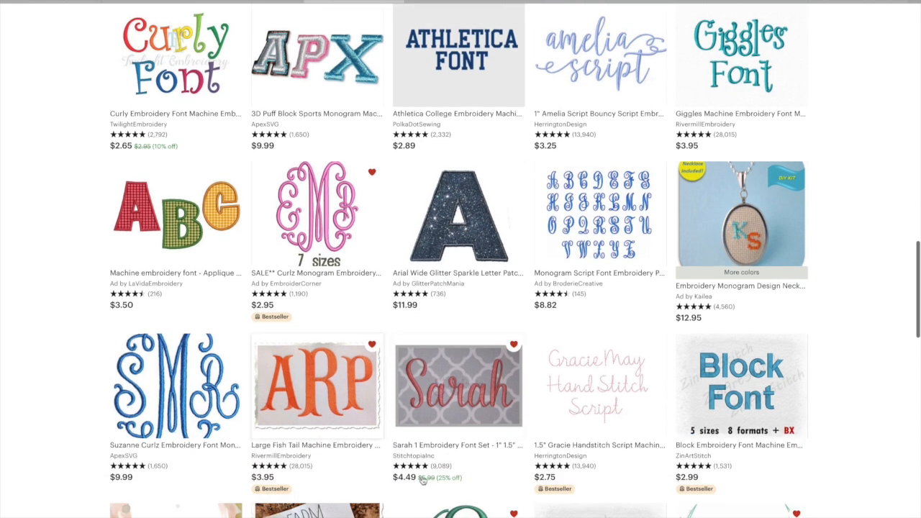
pyautogui.scroll(-2, 425, 481)
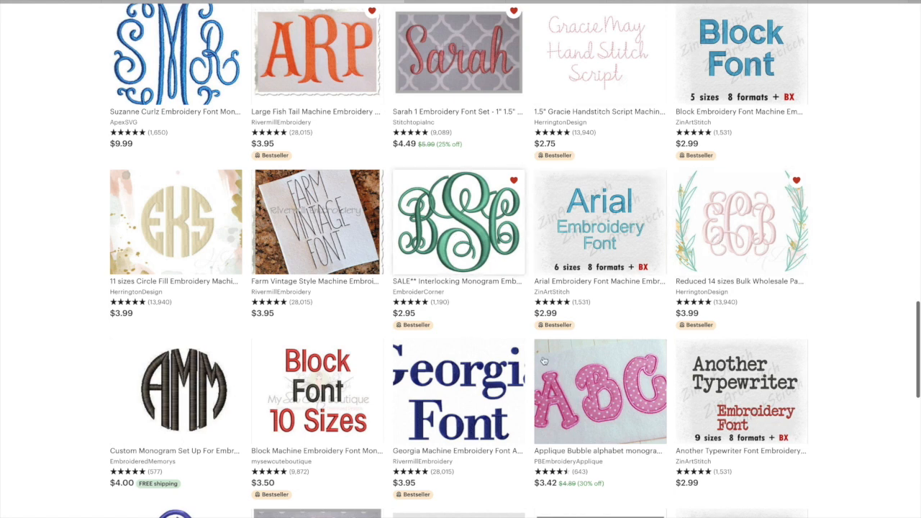
pyautogui.scroll(-5, 493, 379)
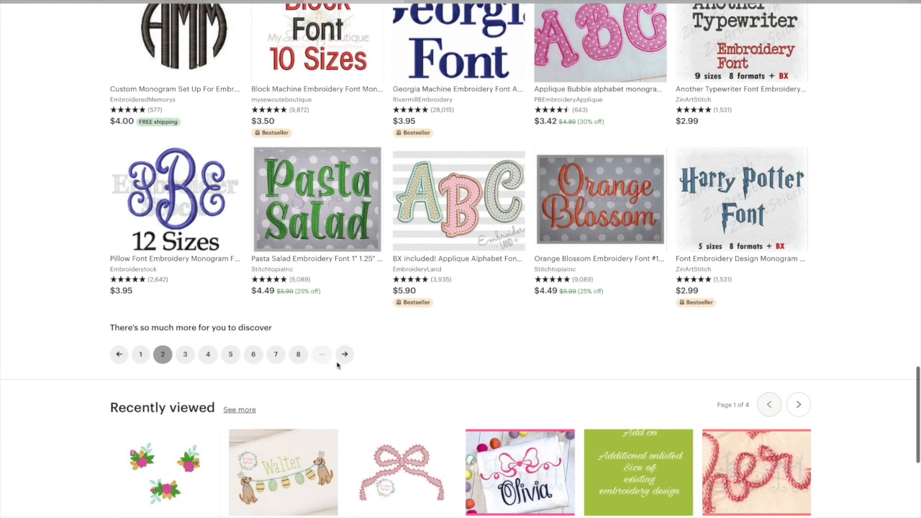
# - On the third results page, view the monogrammed crew neck sweatshirt listing and highlight its price, and return to the font results
pyautogui.click(344, 354)
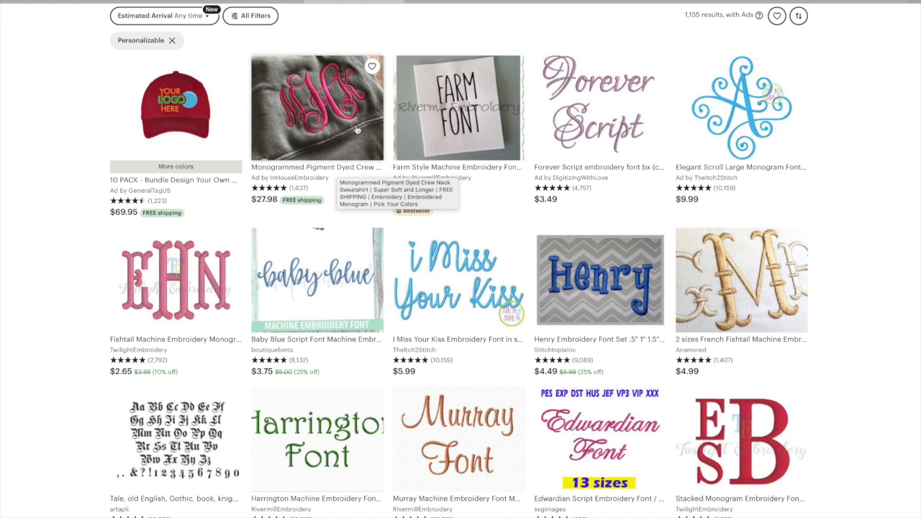
pyautogui.click(327, 124)
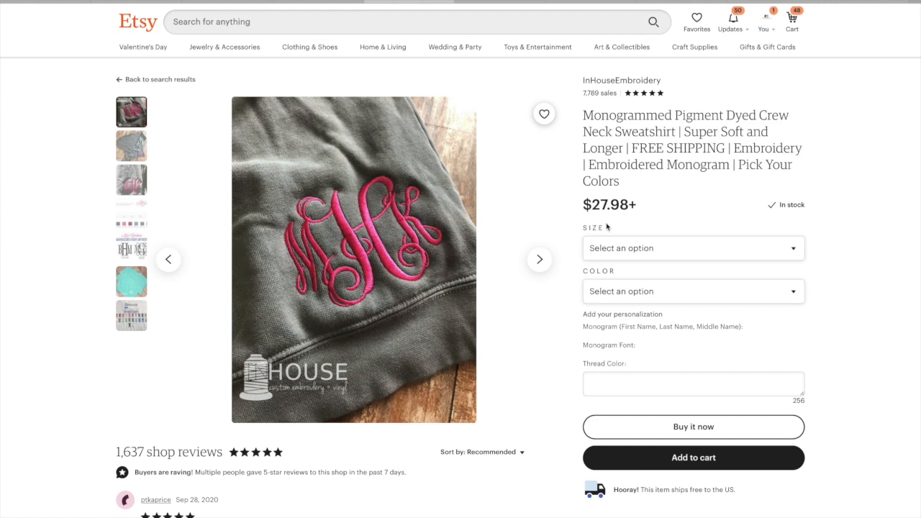
pyautogui.moveTo(589, 207); pyautogui.dragTo(647, 204)
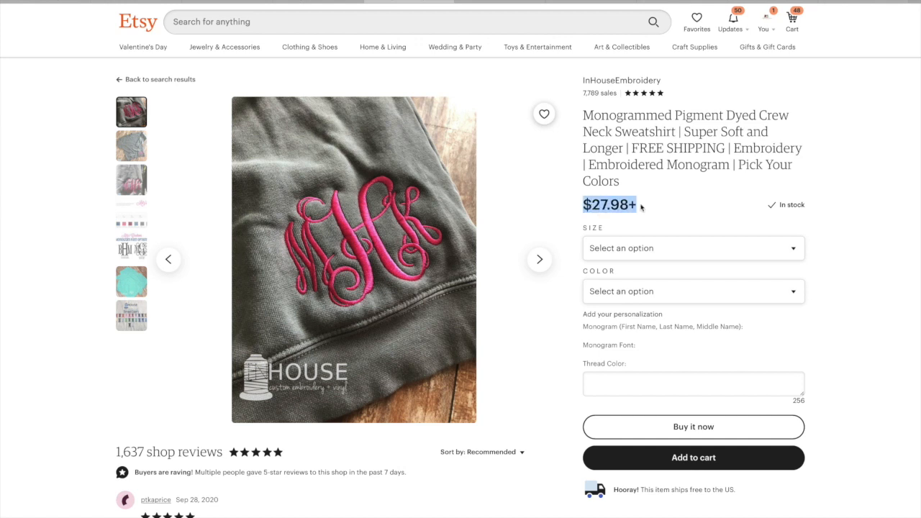
pyautogui.click(562, 214)
pyautogui.click(131, 255)
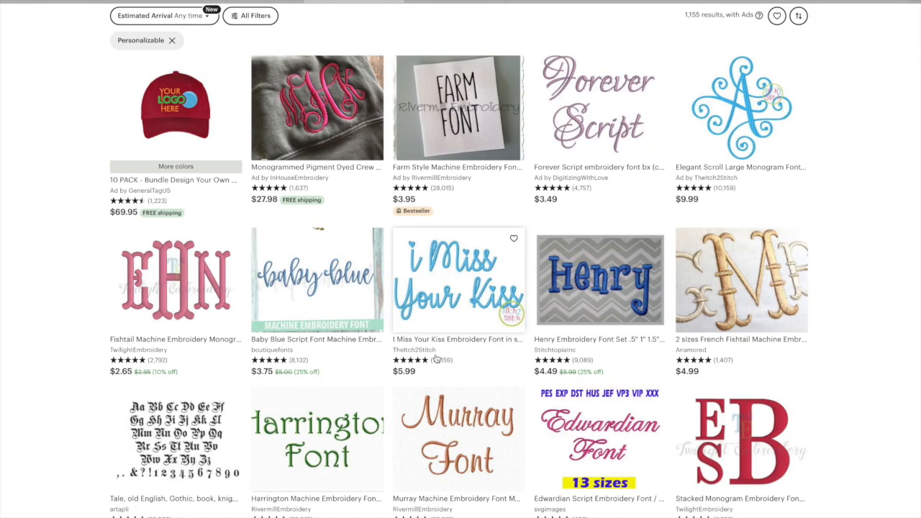
pyautogui.scroll(-5, 435, 357)
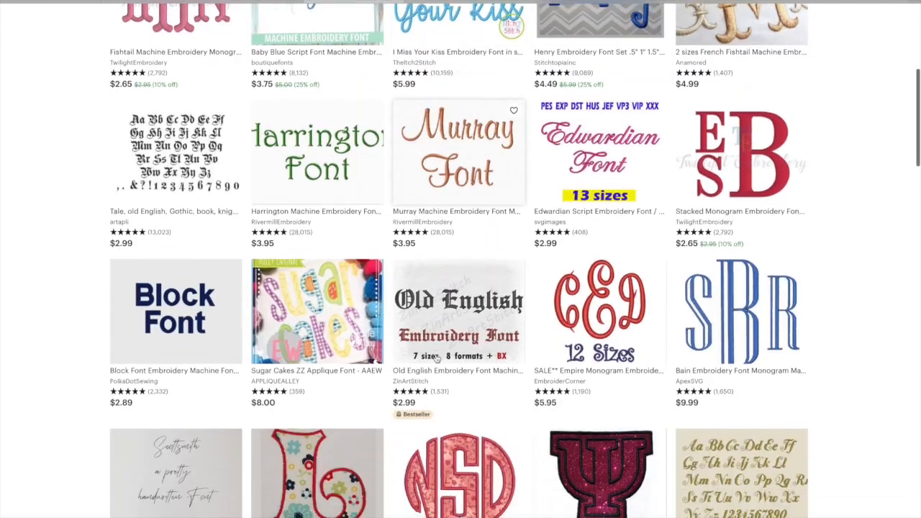
# - Replace the current Etsy search with "artapli"
pyautogui.scroll(5, 435, 358)
pyautogui.click(288, 22)
pyautogui.moveTo(288, 22); pyautogui.dragTo(170, 26)
pyautogui.press('BackSpace')
pyautogui.press('BackSpace')
pyautogui.press('BackSpace')
pyautogui.press('BackSpace')
pyautogui.press('BackSpace')
pyautogui.press('BackSpace')
pyautogui.press('BackSpace')
pyautogui.press('BackSpace')
pyautogui.press('BackSpace')
pyautogui.press('BackSpace')
pyautogui.press('BackSpace')
pyautogui.press('BackSpace')
pyautogui.press('BackSpace')
pyautogui.press('BackSpace')
pyautogui.press('BackSpace')
pyautogui.press('BackSpace')
pyautogui.press('BackSpace')
pyautogui.press('BackSpace')
pyautogui.press('BackSpace')
pyautogui.press('BackSpace')
pyautogui.press('BackSpace')
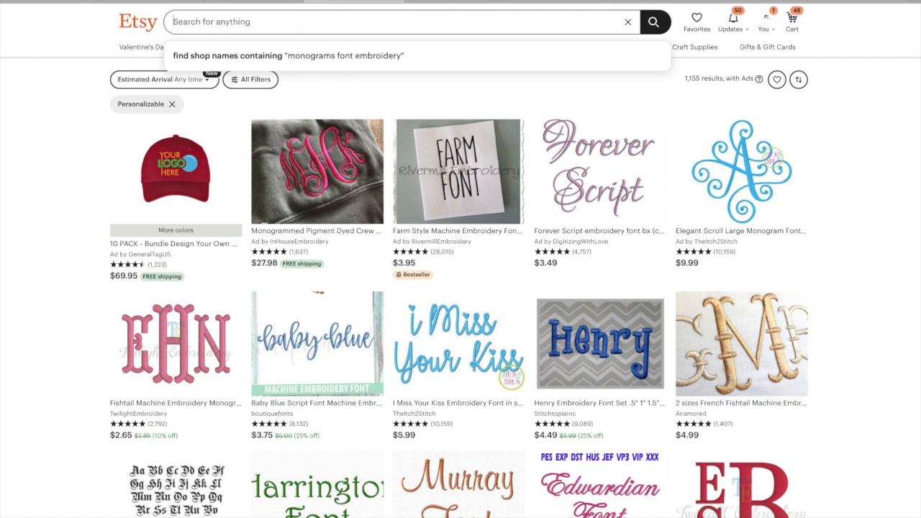
pyautogui.write('arta')
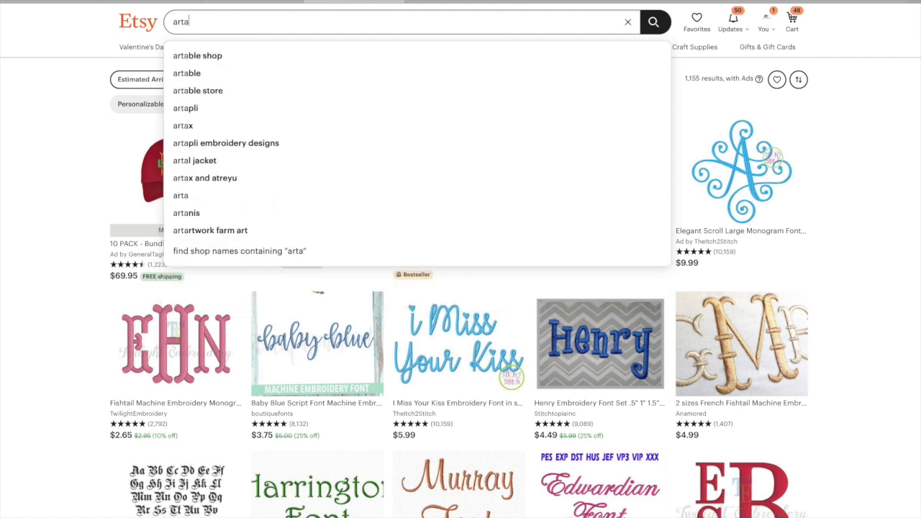
pyautogui.write('pli')
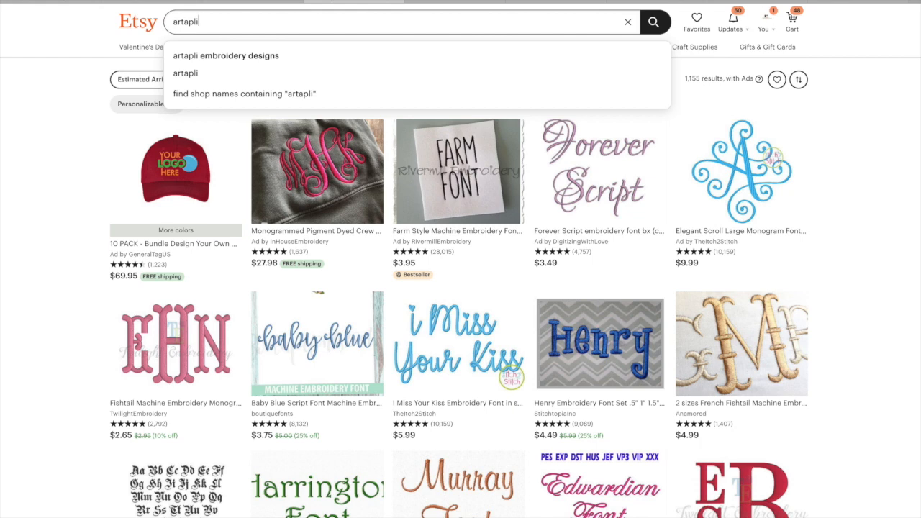
pyautogui.press('Return')
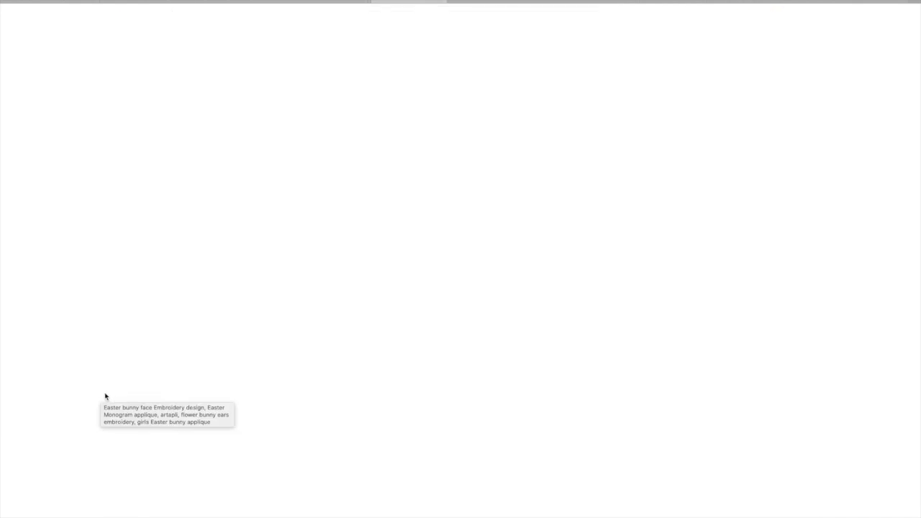
# - Open the artapli shop through its Easter bunny face embroidery listing and browse the shop's item categories and featured designs
pyautogui.click(107, 396)
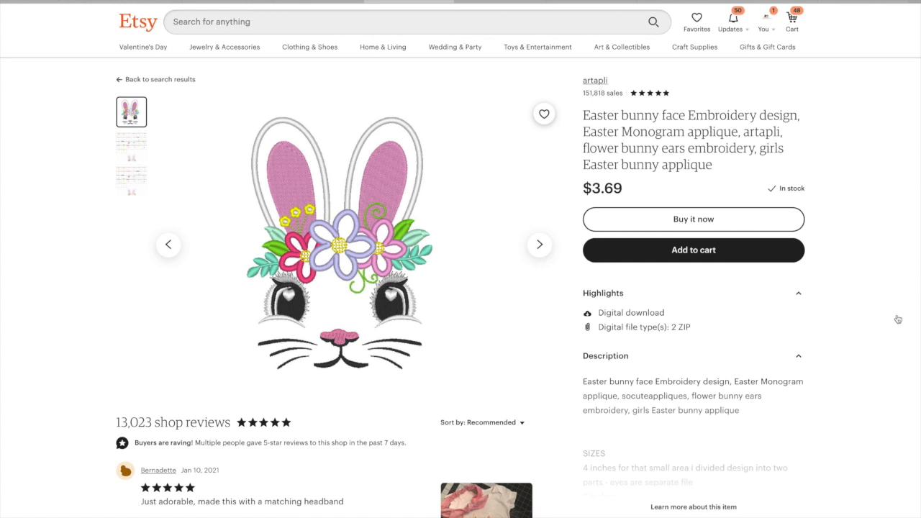
pyautogui.click(580, 105)
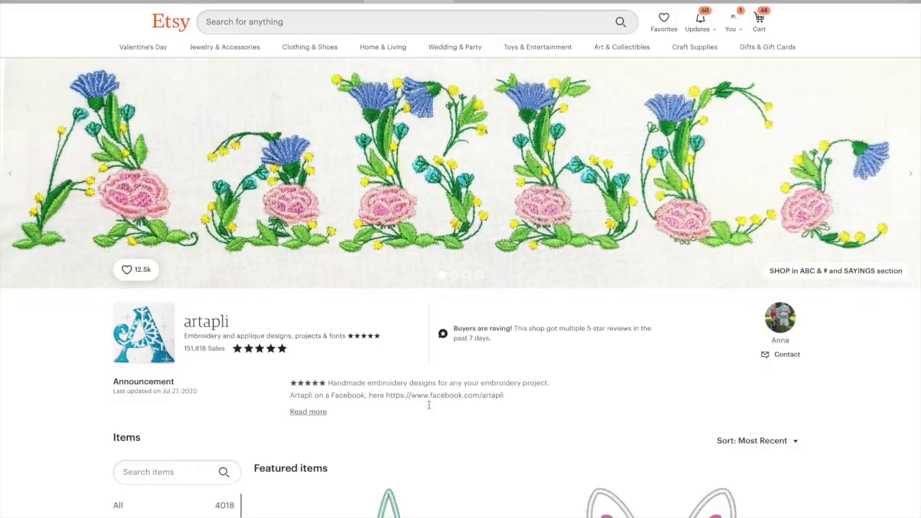
pyautogui.scroll(-3, 427, 410)
pyautogui.scroll(-2, 427, 410)
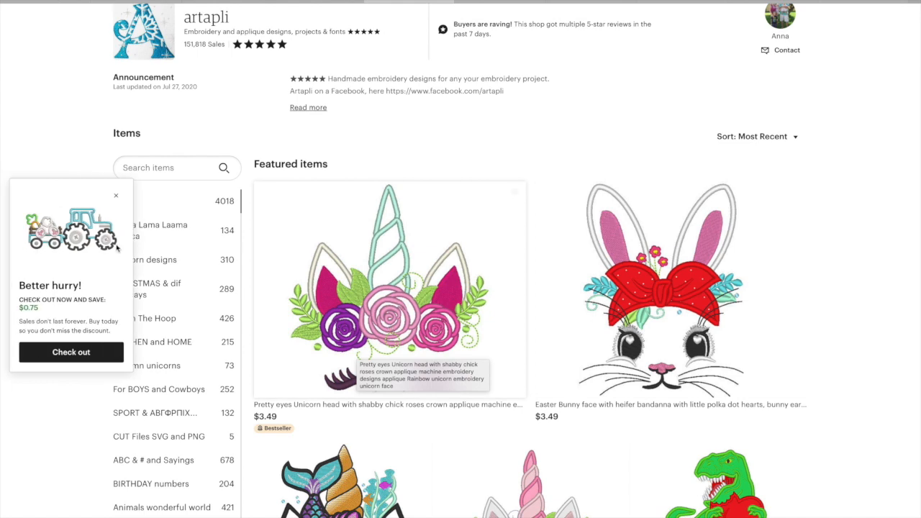
pyautogui.click(115, 195)
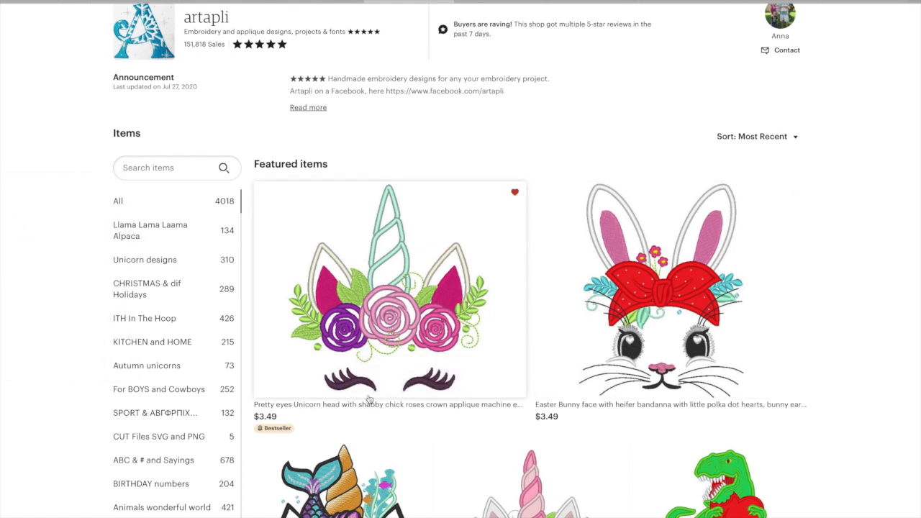
pyautogui.scroll(-2, 520, 403)
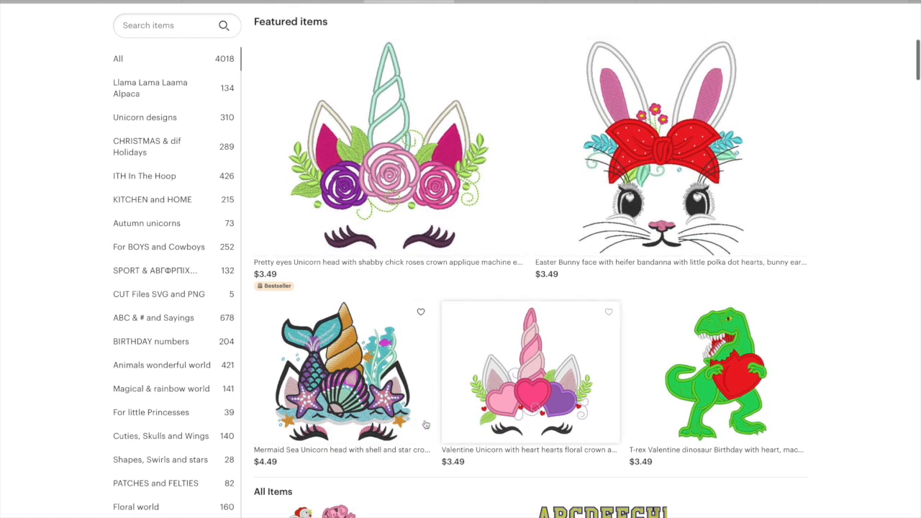
# - Look through the artapli shop's featured and full item listings and return to the shop banner
pyautogui.scroll(-1, 789, 374)
pyautogui.scroll(-3, 788, 374)
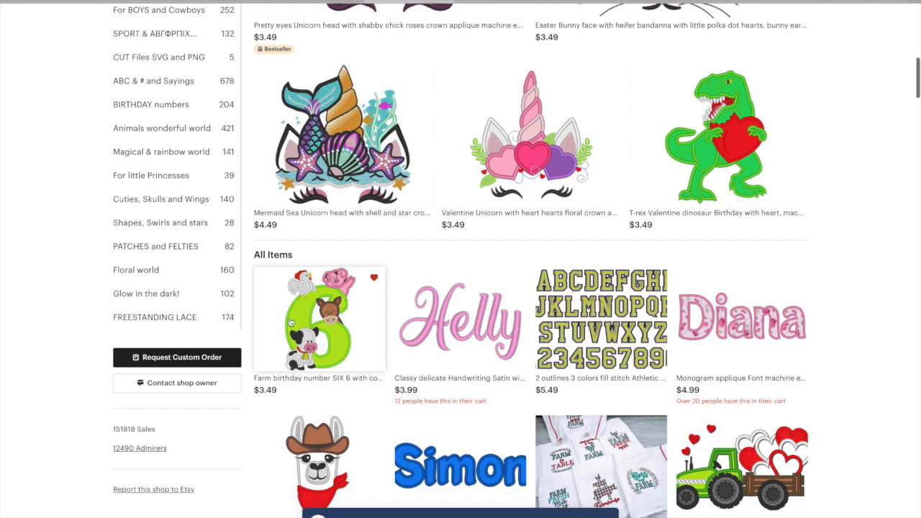
pyautogui.scroll(-1, 580, 358)
pyautogui.scroll(-4, 580, 358)
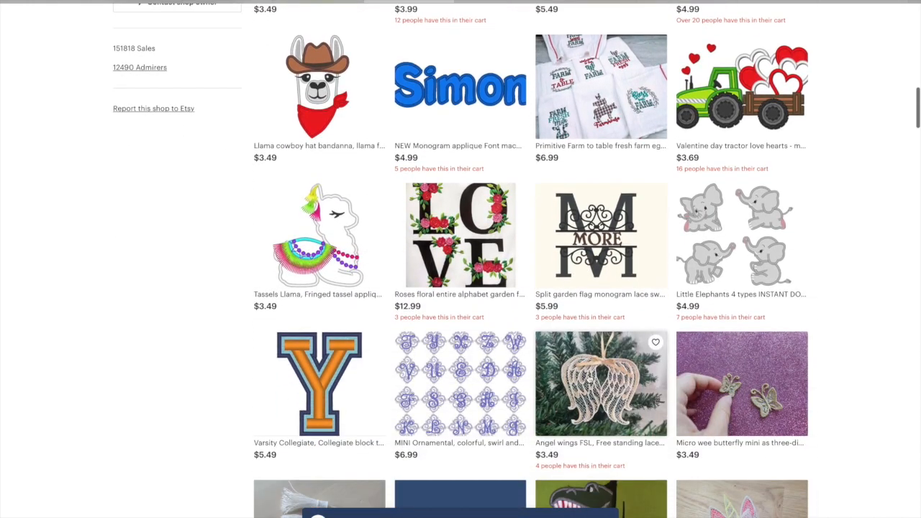
pyautogui.scroll(-7, 404, 499)
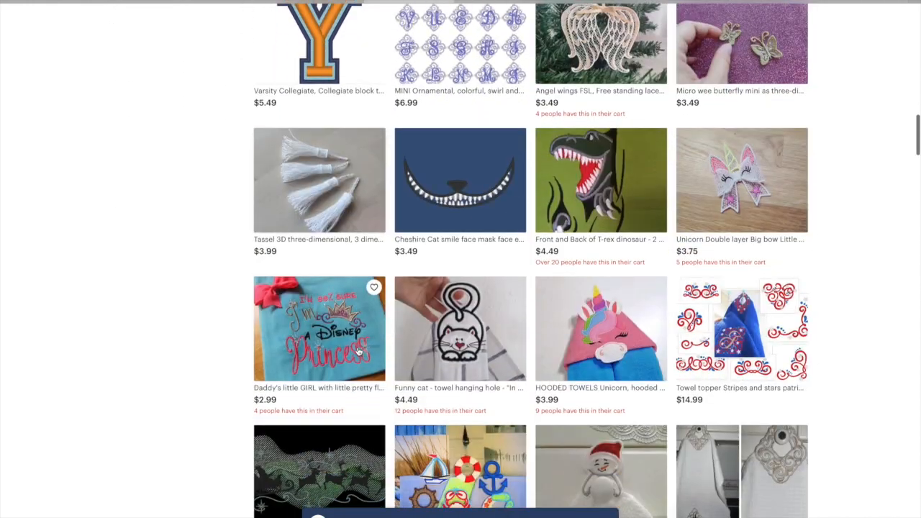
pyautogui.scroll(-6, 358, 351)
pyautogui.scroll(6, 357, 351)
pyautogui.scroll(20, 358, 352)
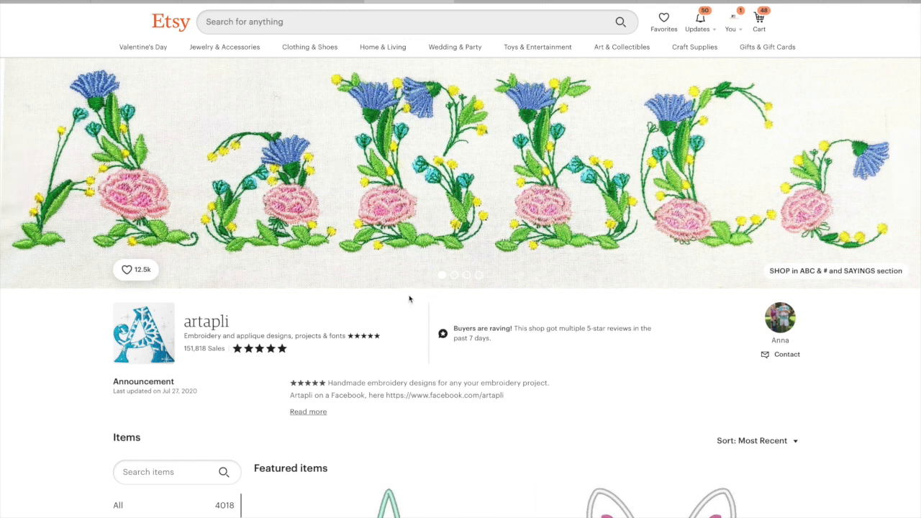
# - Leave the Etsy shop pages, switch to the embroidery software and expand its window to full screen
pyautogui.click(306, 2)
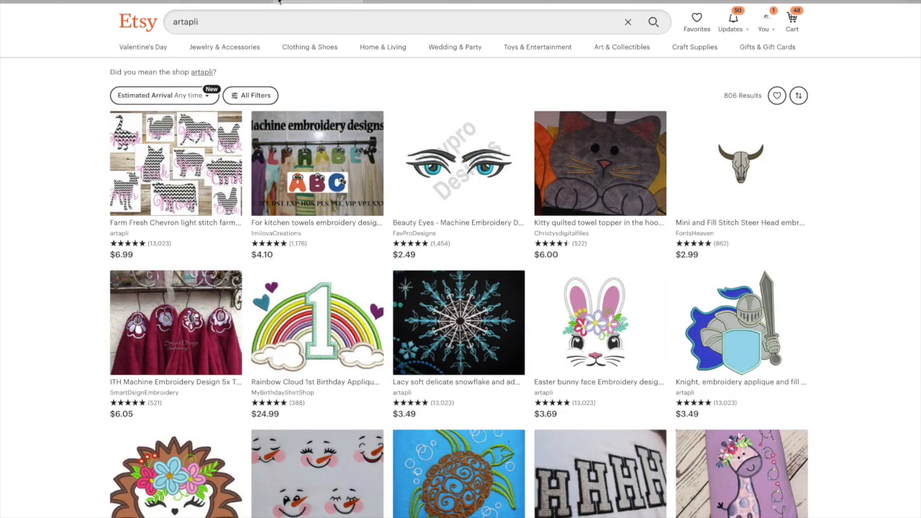
pyautogui.click(279, 2)
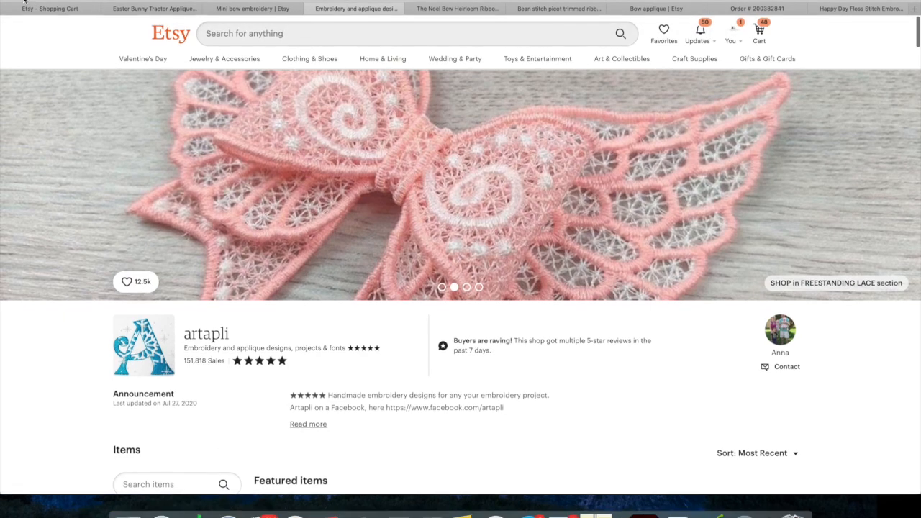
pyautogui.click(578, 514)
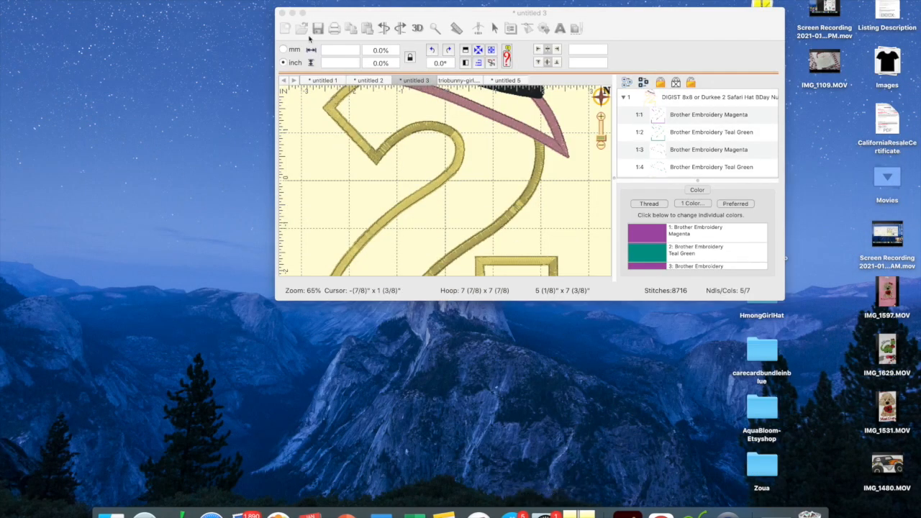
pyautogui.click(302, 13)
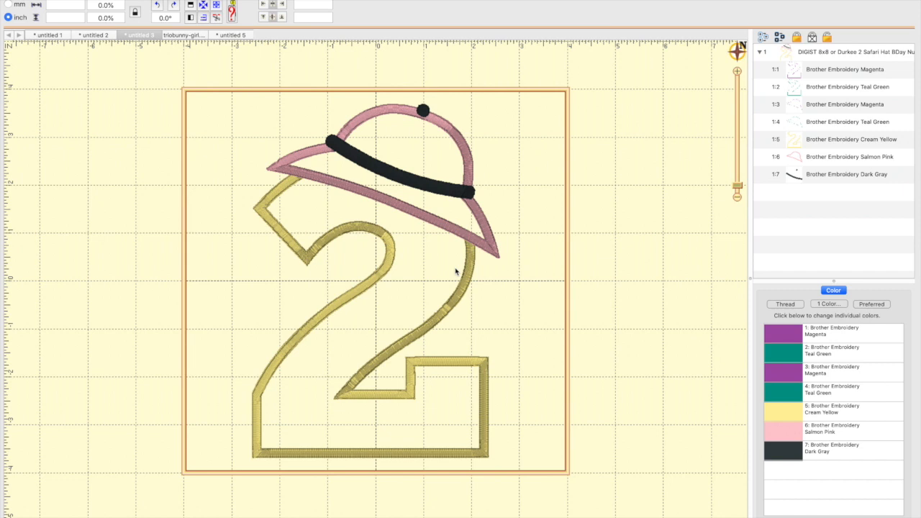
# - Compare the bow number 2 design with the safari hat number 2 design and examine the hat design's stitching up close
pyautogui.click(232, 35)
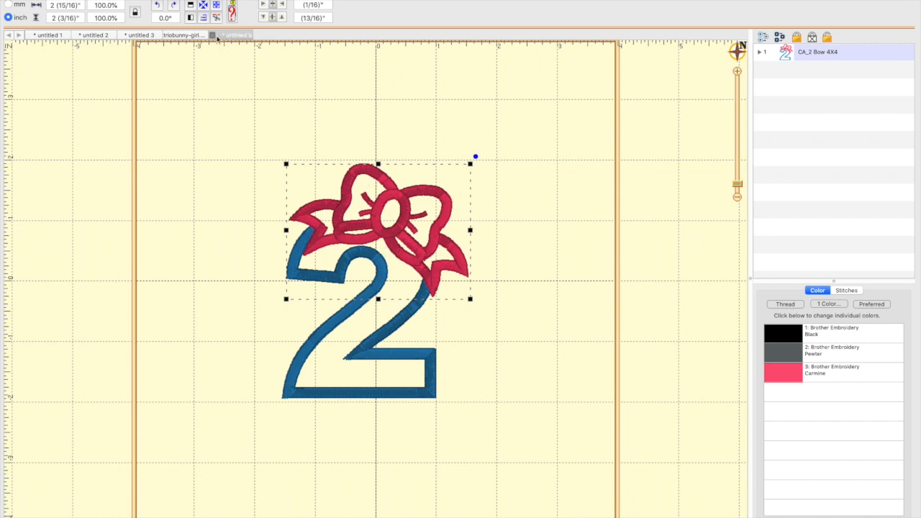
pyautogui.click(147, 35)
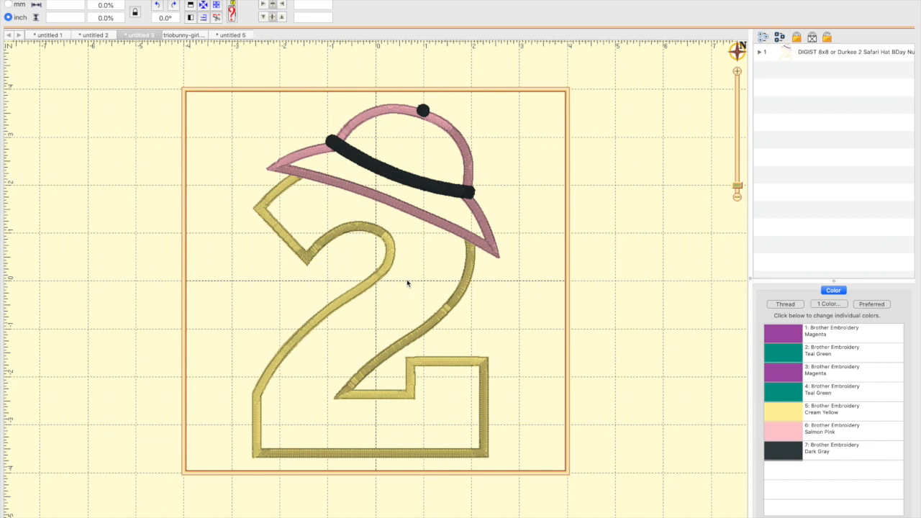
pyautogui.press('super+plus')
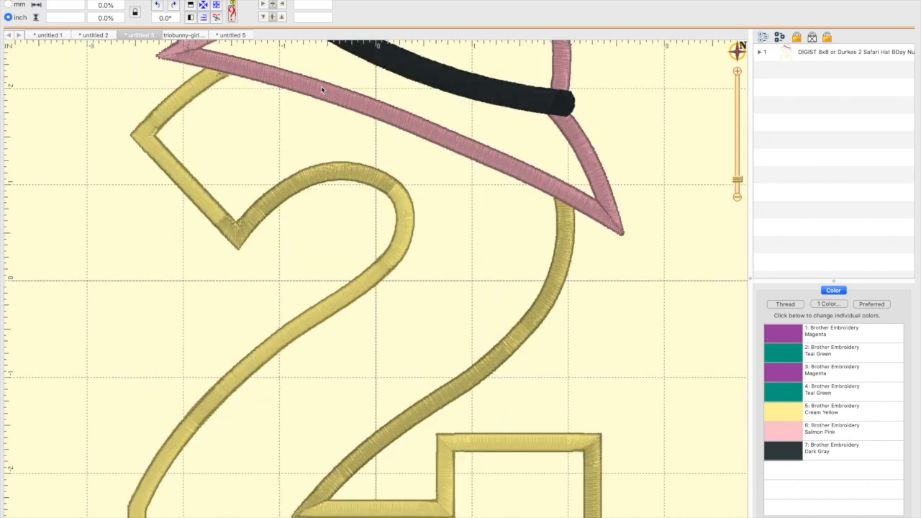
pyautogui.click(738, 199)
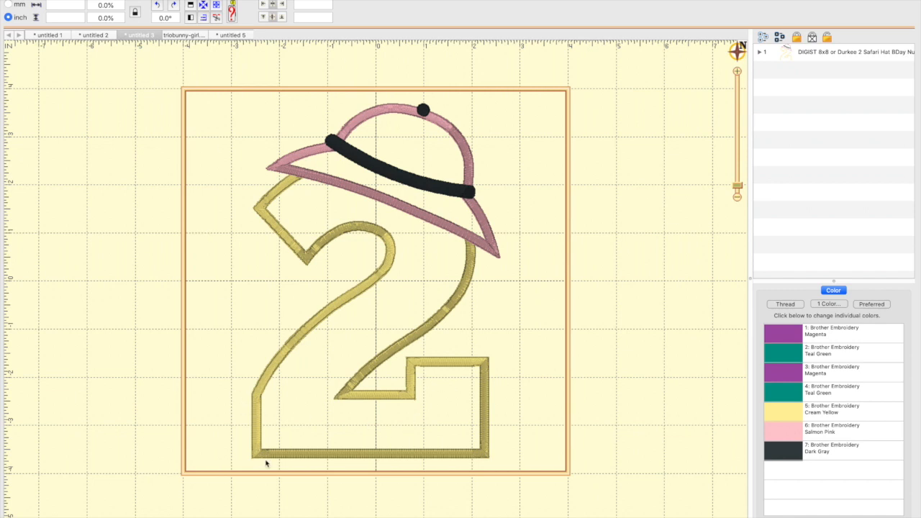
# - In the CA_2 Bow 4X4 design, copy the second black and pewter layers together with the carmine bow layer
pyautogui.click(231, 36)
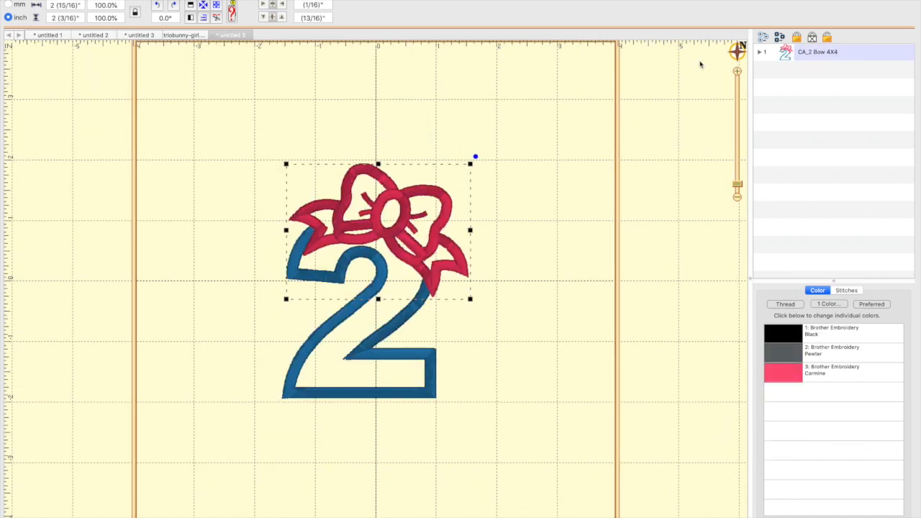
pyautogui.click(761, 53)
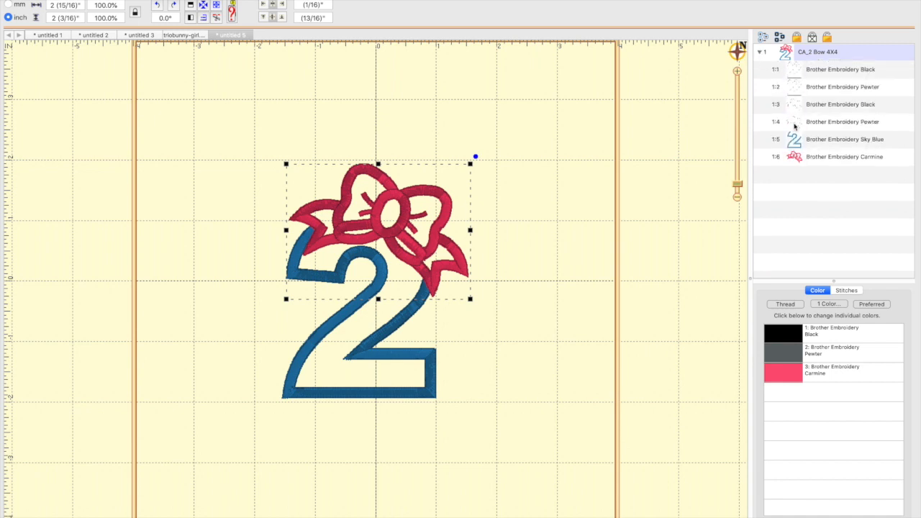
pyautogui.click(655, 203)
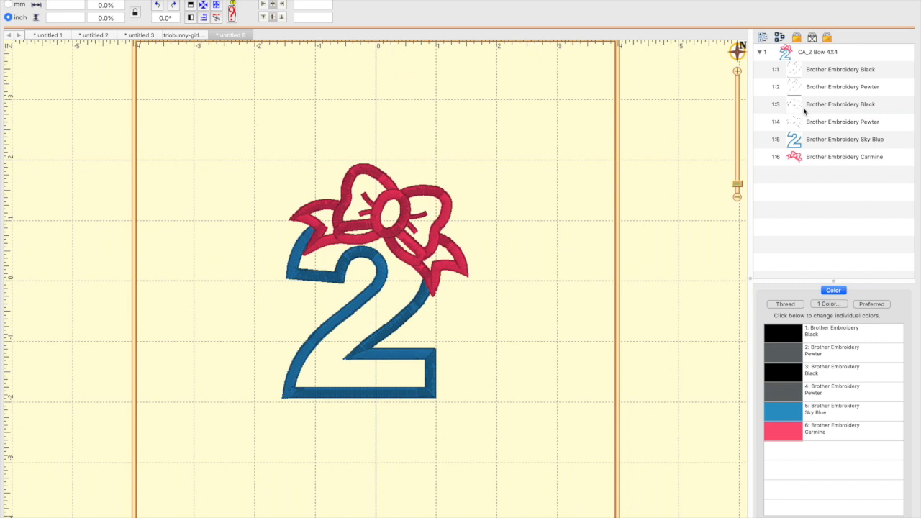
pyautogui.click(803, 108)
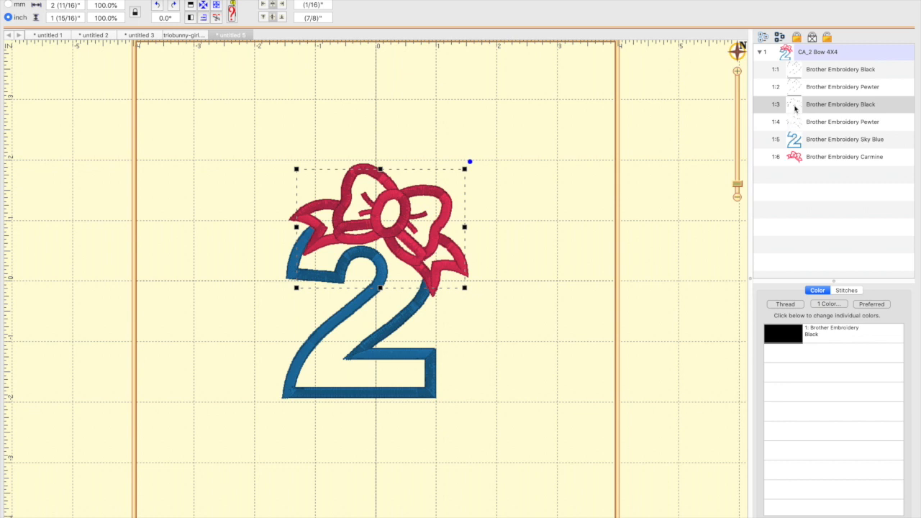
pyautogui.keyDown('shift'); pyautogui.click(796, 122); pyautogui.keyUp('shift')
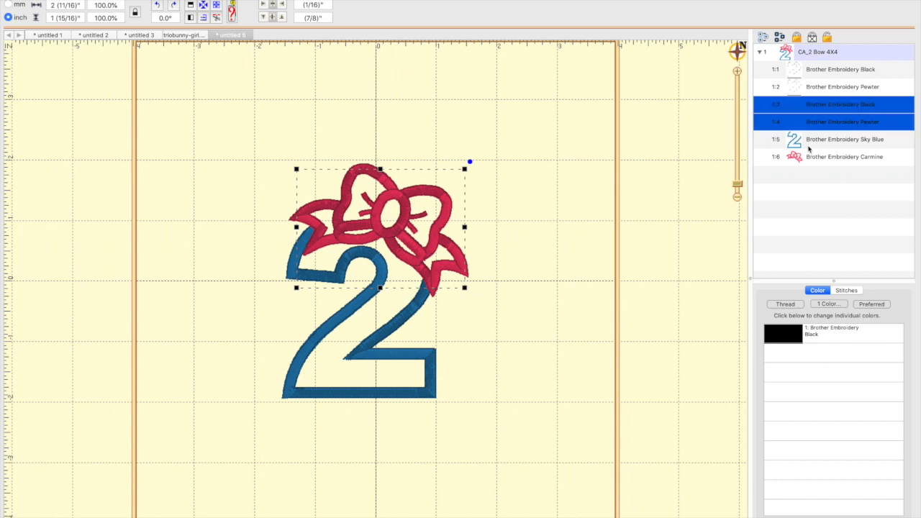
pyautogui.keyDown('super'); pyautogui.click(794, 158); pyautogui.keyUp('super')
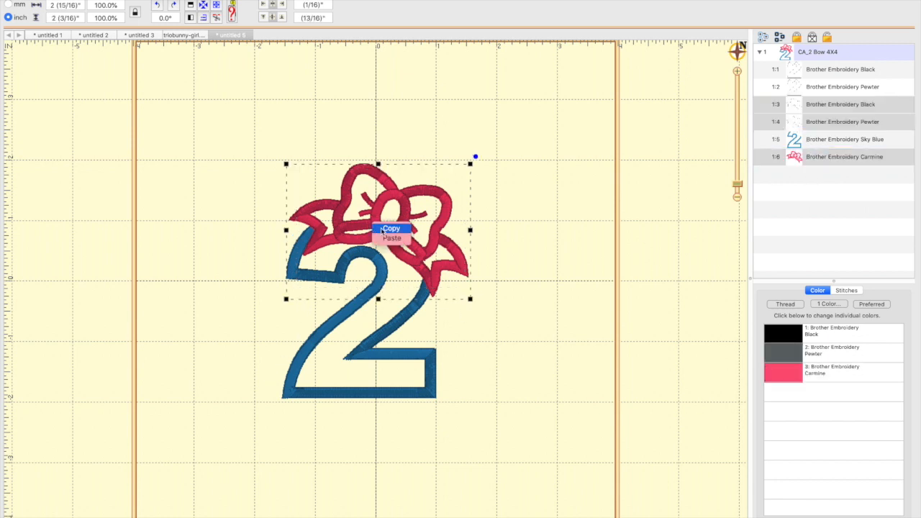
# - Paste the bow layers into the safari hat number 2 design and move the bow onto the right side of the hat
pyautogui.click(139, 35)
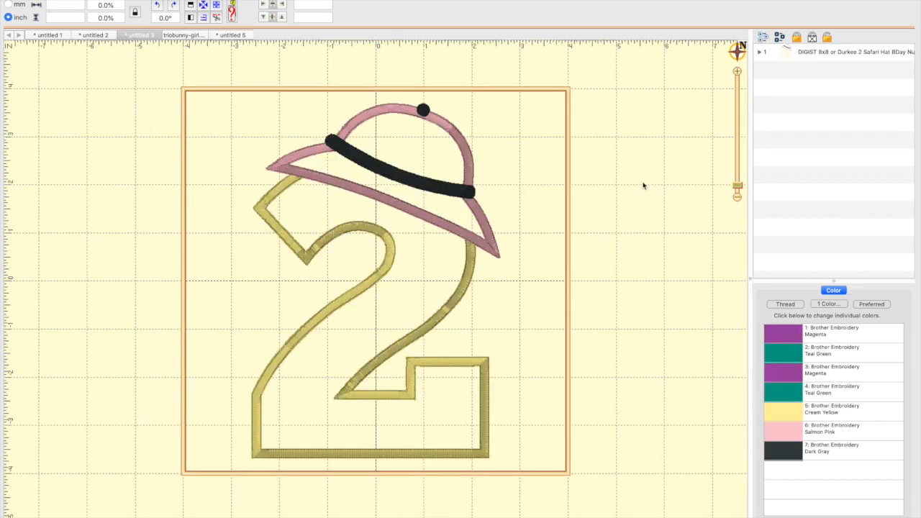
pyautogui.rightClick(513, 208)
pyautogui.click(524, 214)
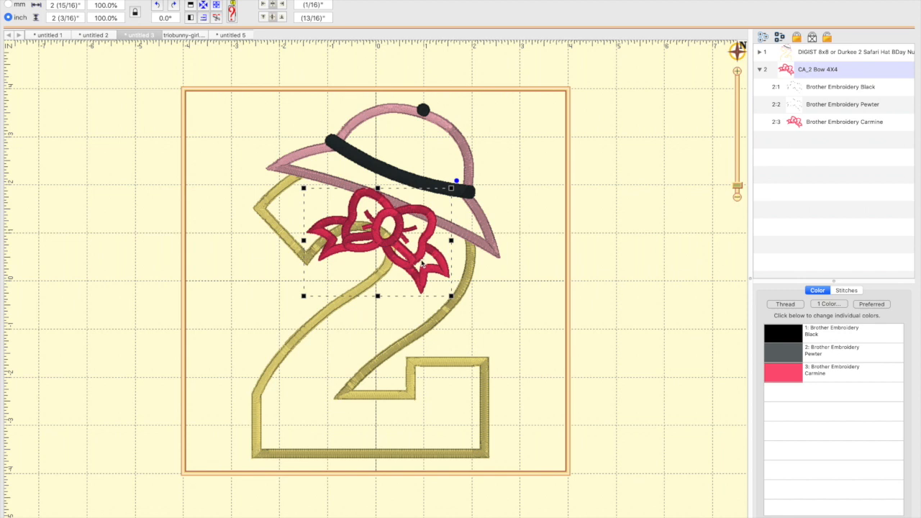
pyautogui.moveTo(416, 249)
pyautogui.mouseDown()
pyautogui.moveTo(440, 195)
pyautogui.moveTo(459, 190)
pyautogui.moveTo(467, 204)
pyautogui.mouseUp()
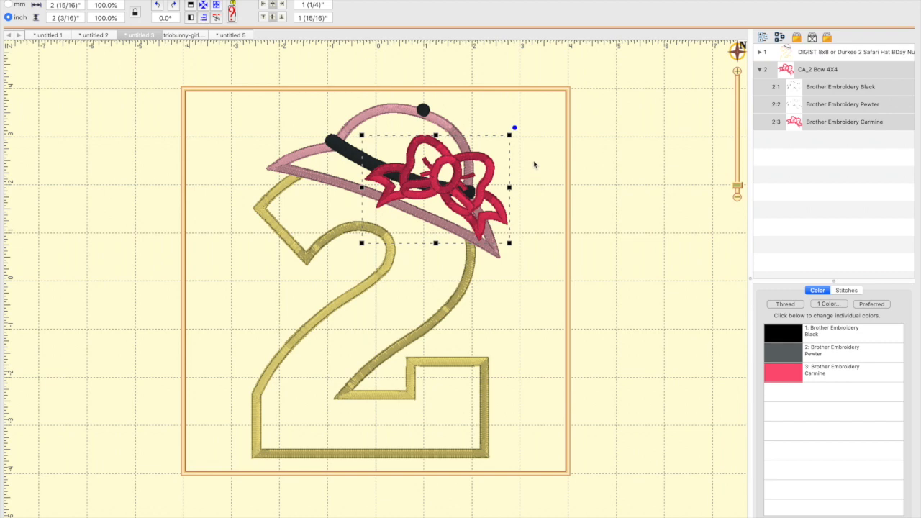
# - Rotate the bow on the hat to about -4.2° at 107% scale and deselect it
pyautogui.press('super+minus')
pyautogui.press('super+minus')
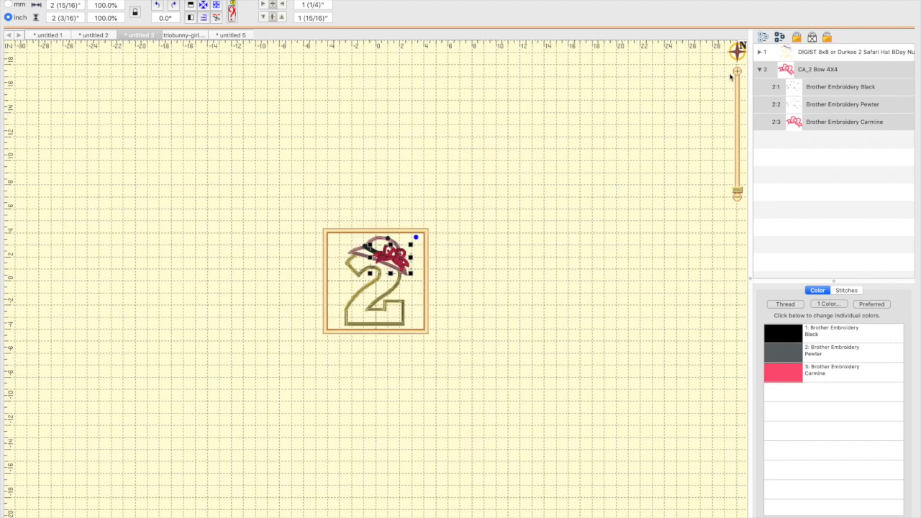
pyautogui.click(737, 72)
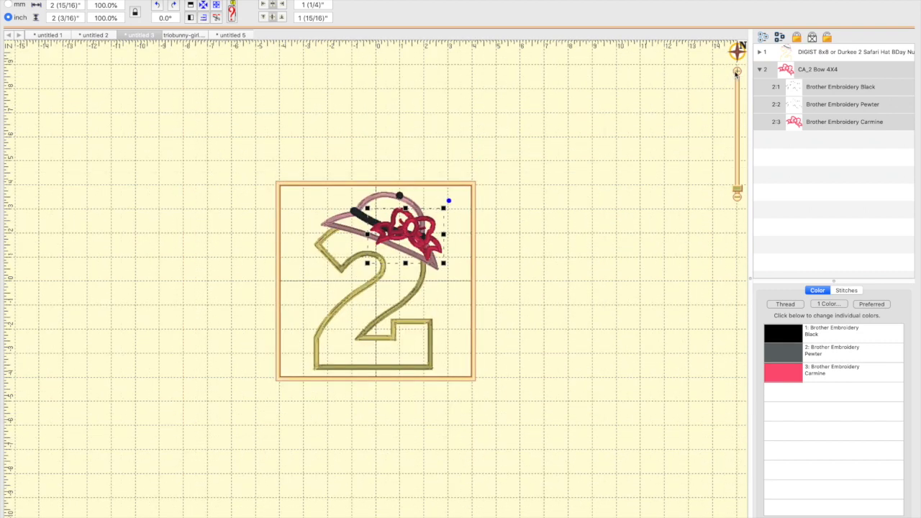
pyautogui.click(737, 72)
pyautogui.click(736, 72)
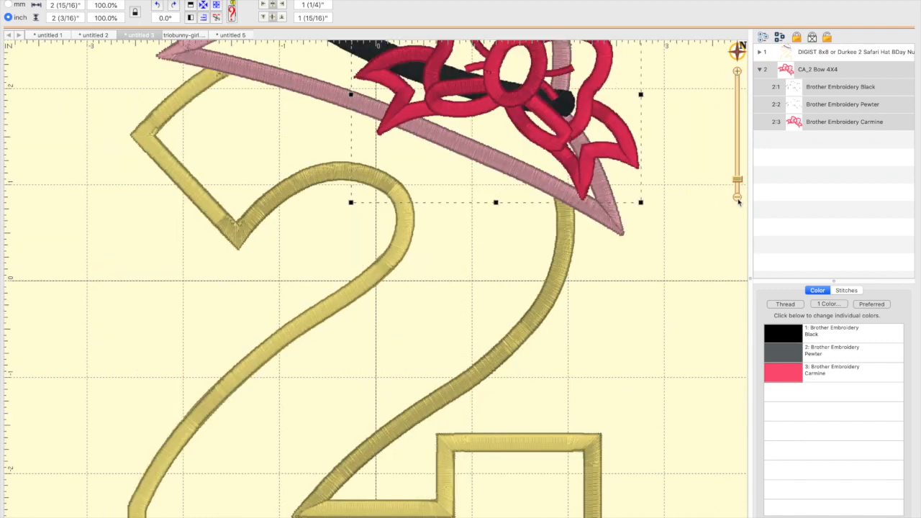
pyautogui.click(737, 199)
pyautogui.moveTo(516, 129); pyautogui.dragTo(526, 142)
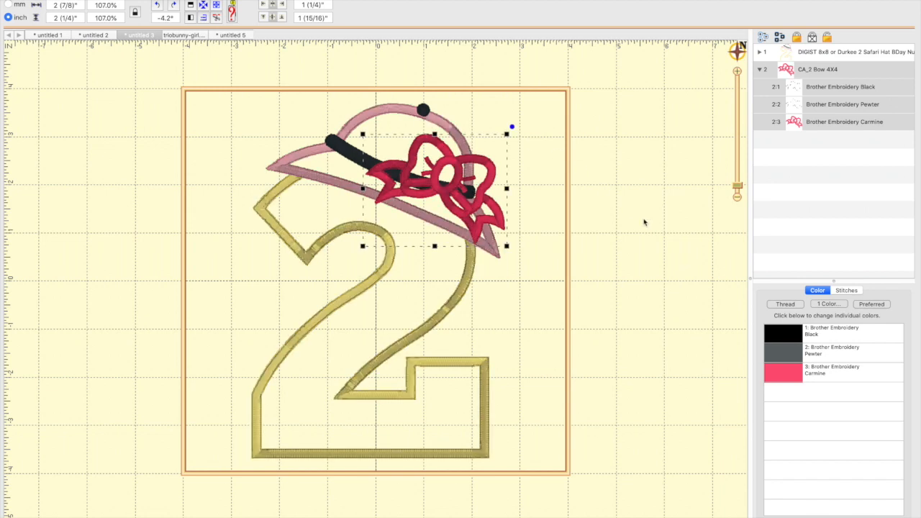
pyautogui.scroll(1, 644, 223)
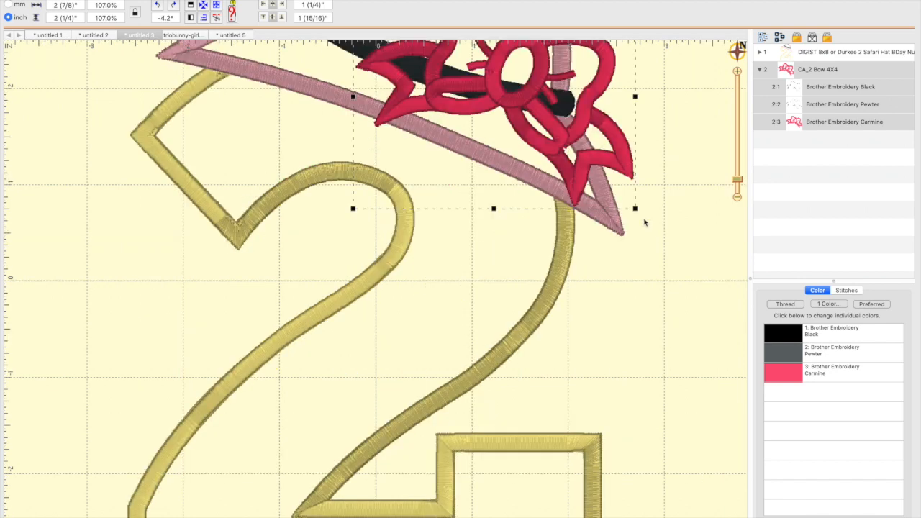
pyautogui.click(736, 197)
pyautogui.click(681, 119)
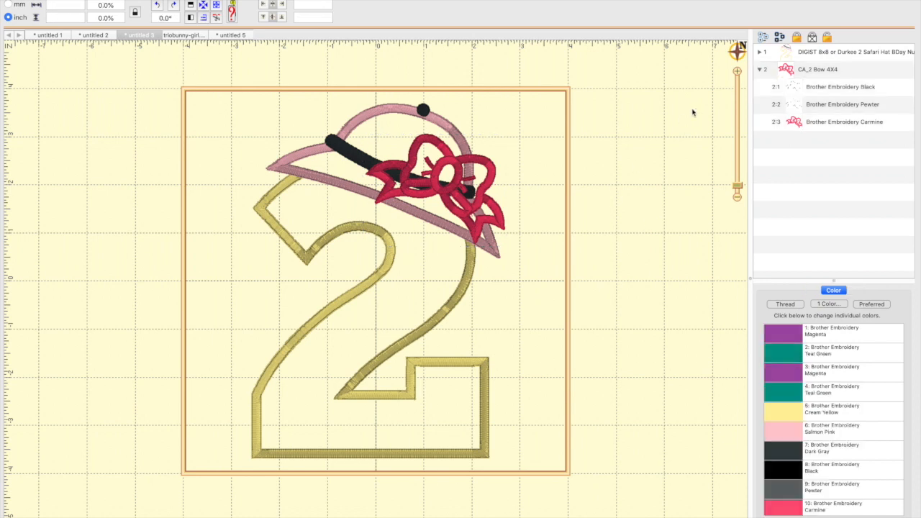
# - Set the safari hat design's first magenta layer to Applique Position and its first teal green layer to Applique Material
pyautogui.click(759, 52)
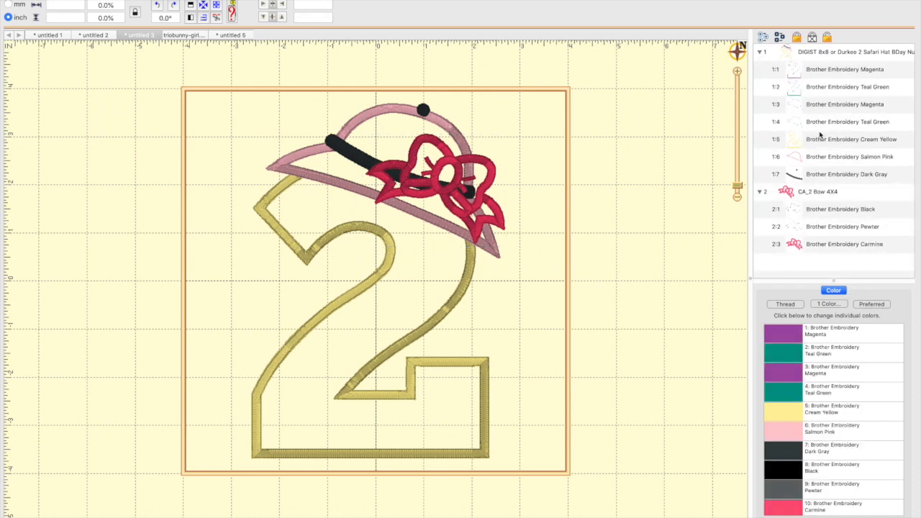
pyautogui.click(814, 77)
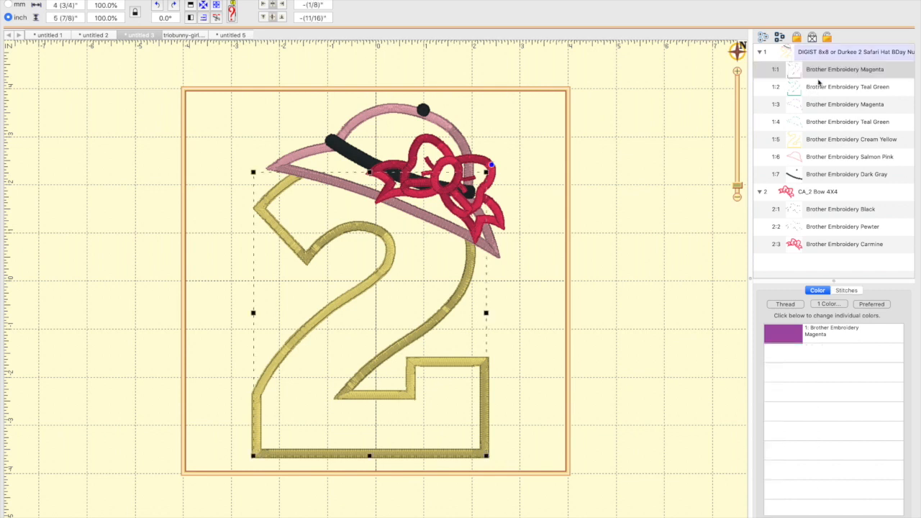
pyautogui.rightClick(794, 337)
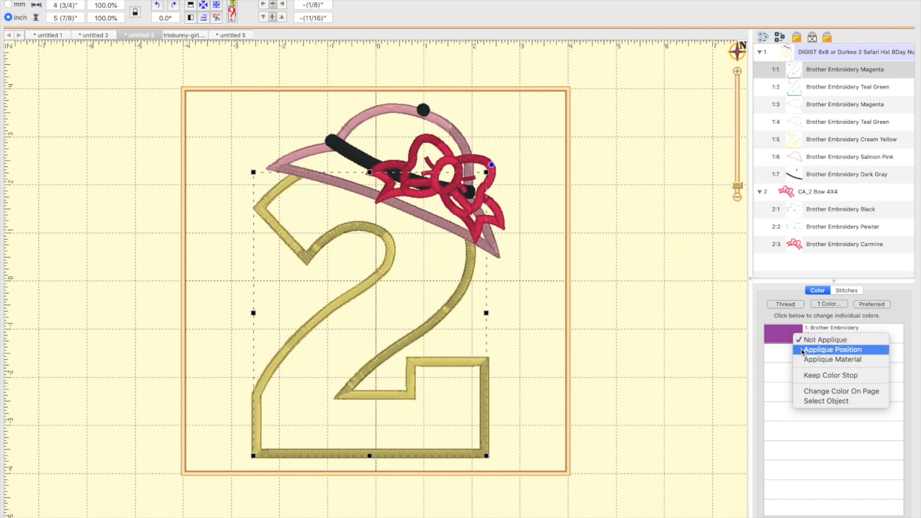
pyautogui.click(820, 350)
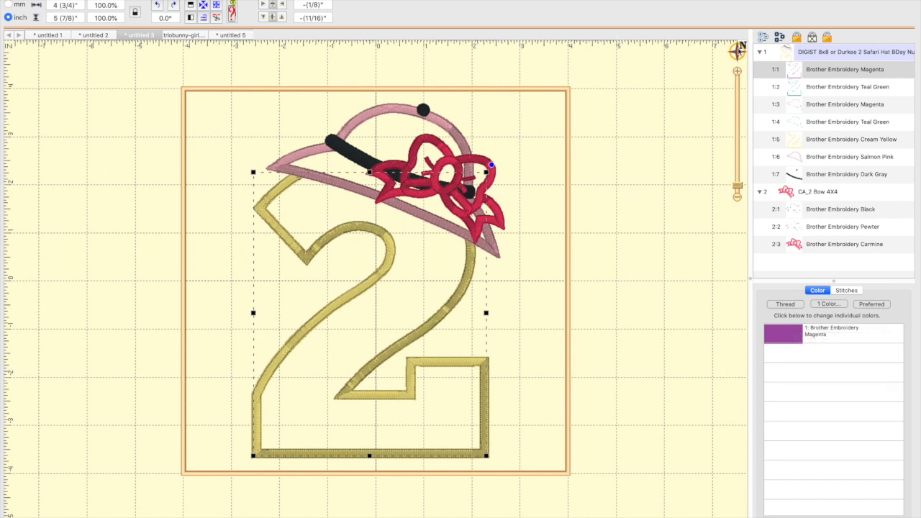
pyautogui.click(816, 91)
pyautogui.rightClick(788, 347)
pyautogui.click(802, 358)
# - Set the hat's magenta layer 1:3 to Applique Position and its teal green layer 1:4 to Applique Material
pyautogui.click(784, 104)
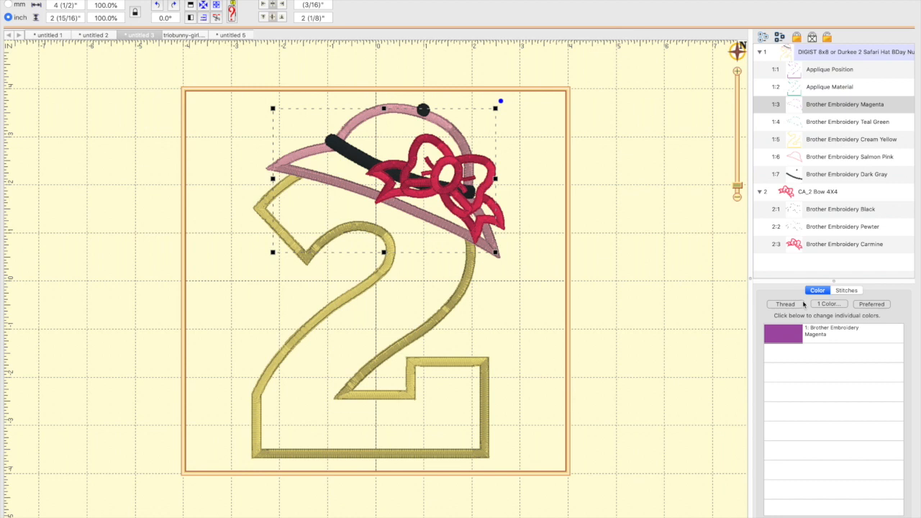
pyautogui.rightClick(787, 336)
pyautogui.click(821, 346)
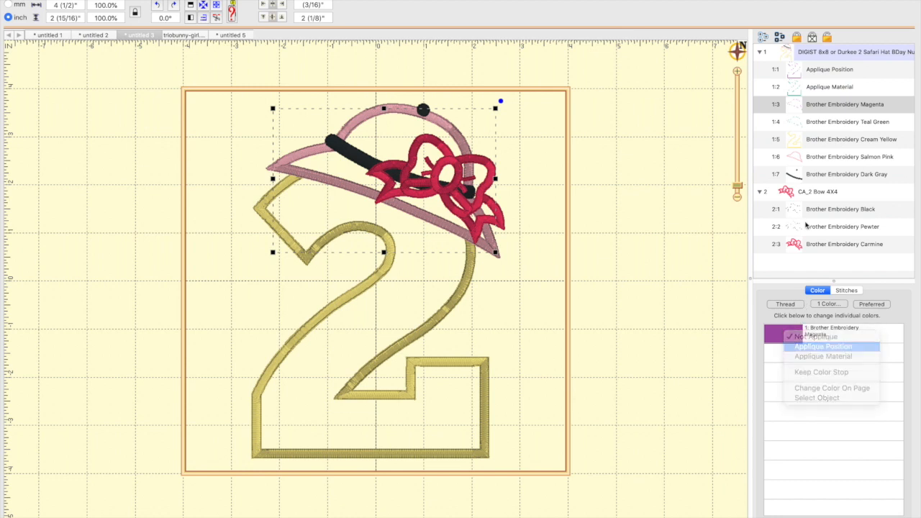
pyautogui.click(792, 125)
pyautogui.rightClick(789, 342)
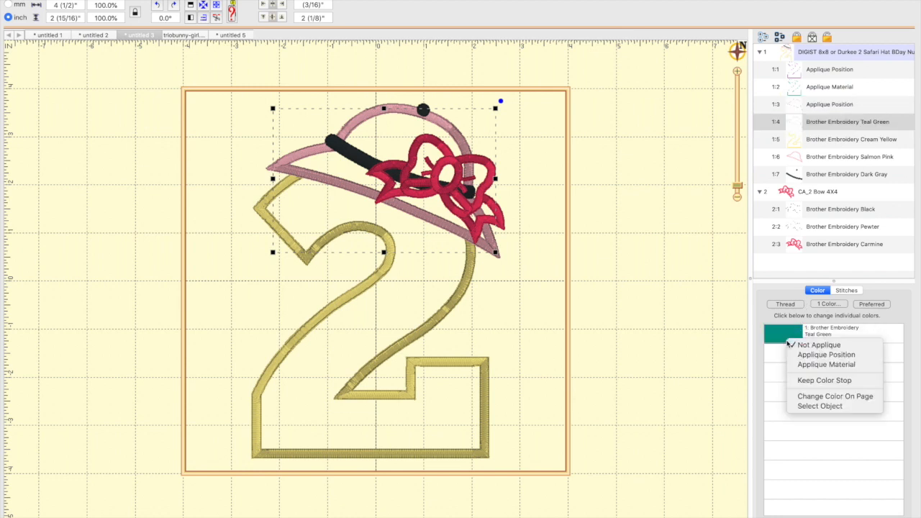
pyautogui.click(826, 364)
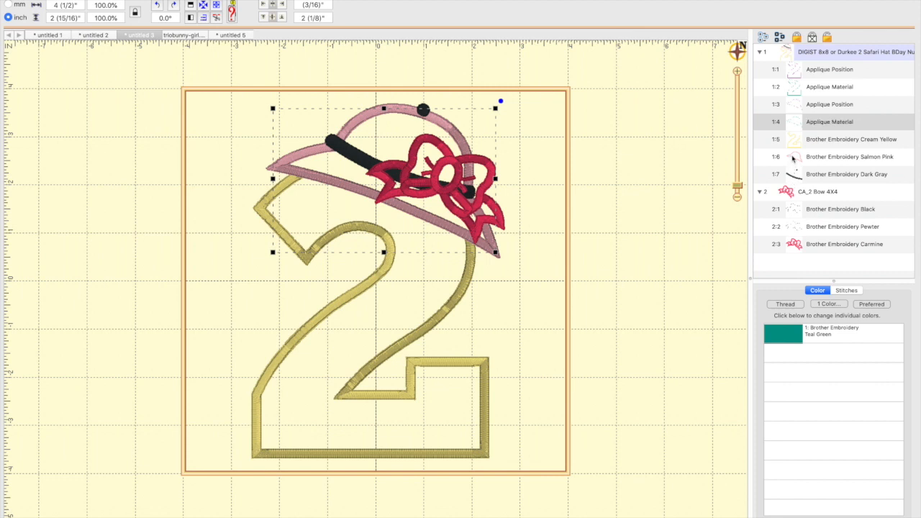
# - Set the bow's black layer 2:1 to Applique Position and its pewter layer 2:2 to Applique Material
pyautogui.click(815, 211)
pyautogui.rightClick(788, 335)
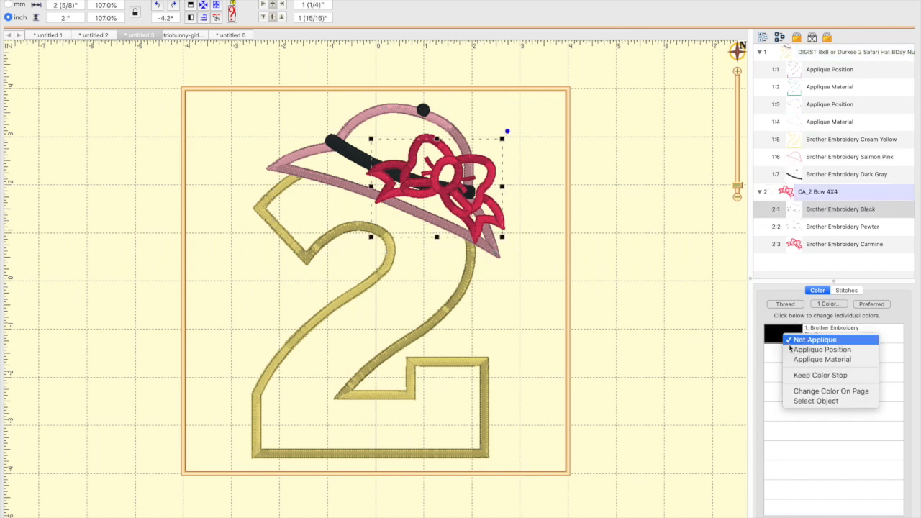
pyautogui.click(820, 349)
pyautogui.click(799, 227)
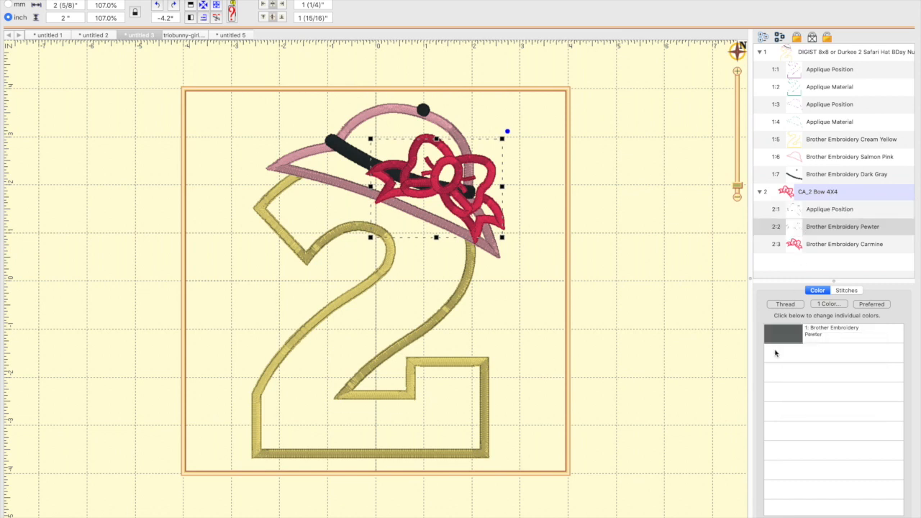
pyautogui.rightClick(783, 341)
pyautogui.click(784, 362)
# - With nothing selected, remove the hidden hat stitches beneath the bow, and move the bow off the hat to inspect the cutout
pyautogui.click(629, 307)
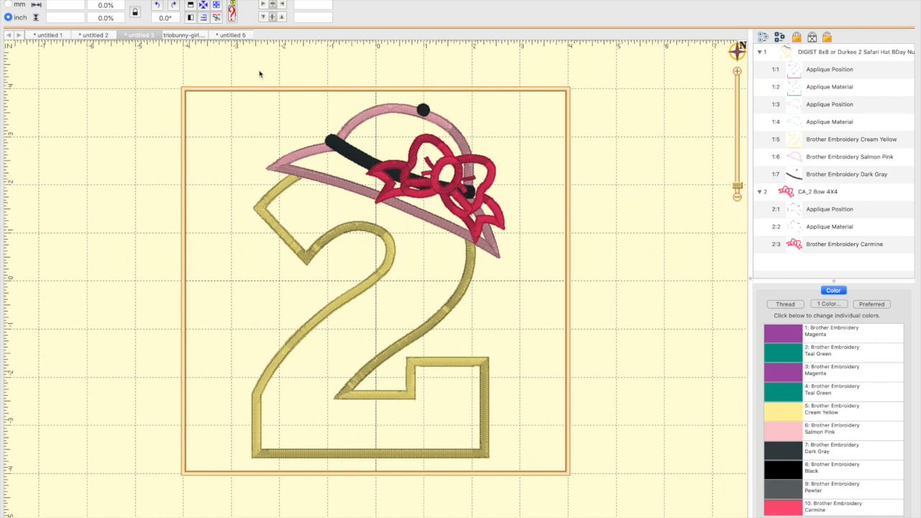
pyautogui.click(217, 18)
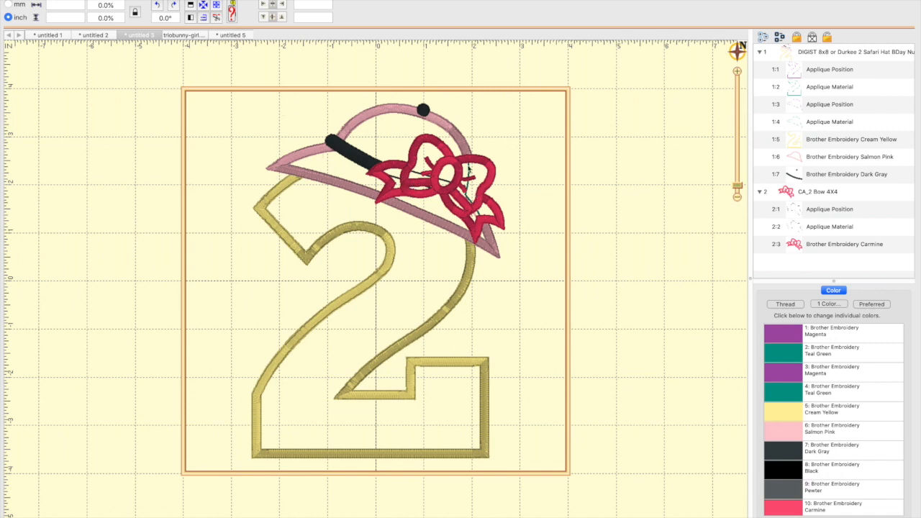
pyautogui.moveTo(412, 186); pyautogui.dragTo(524, 160)
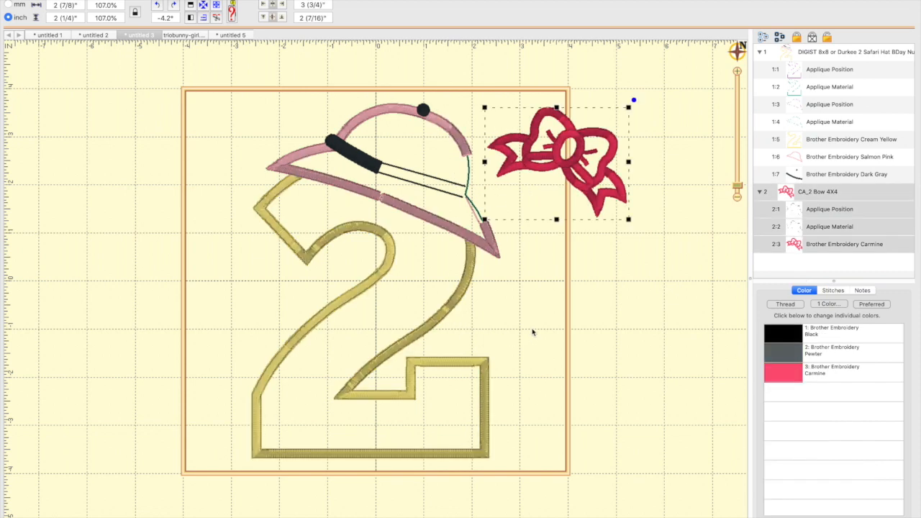
pyautogui.click(424, 239)
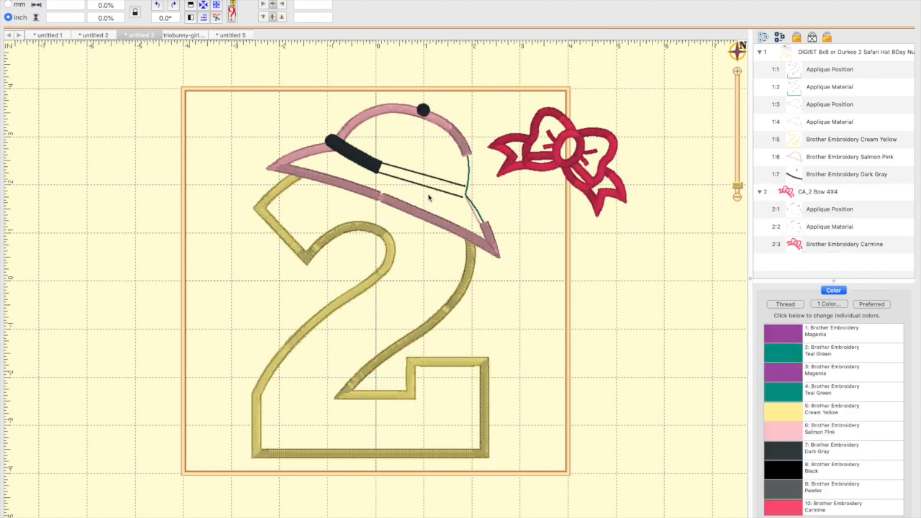
pyautogui.moveTo(534, 179); pyautogui.dragTo(516, 196)
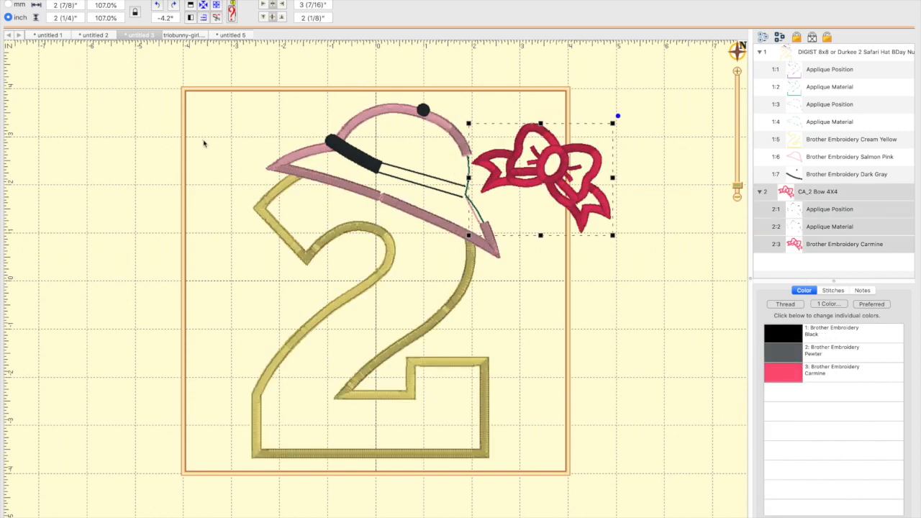
pyautogui.click(207, 115)
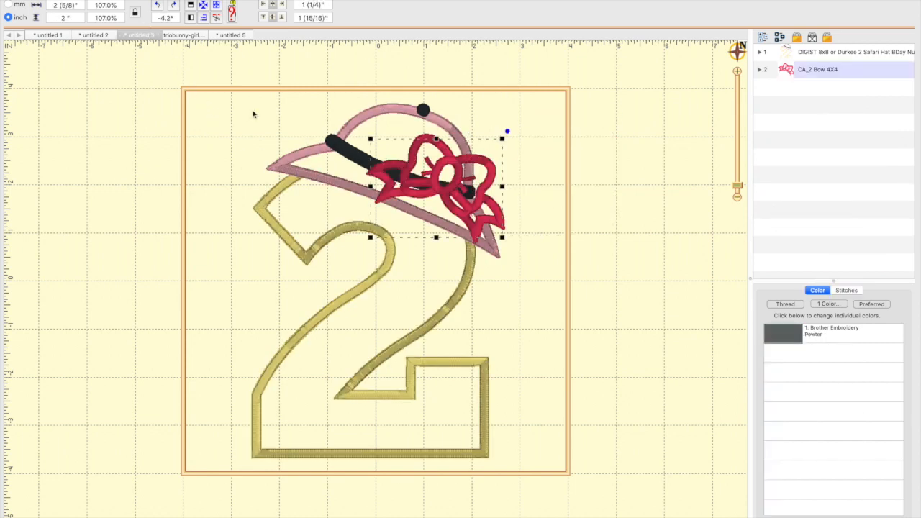
# - Move the bow off the hat to inspect the hat band, and undo back to the bow sitting on the hat
pyautogui.moveTo(441, 192); pyautogui.dragTo(516, 162)
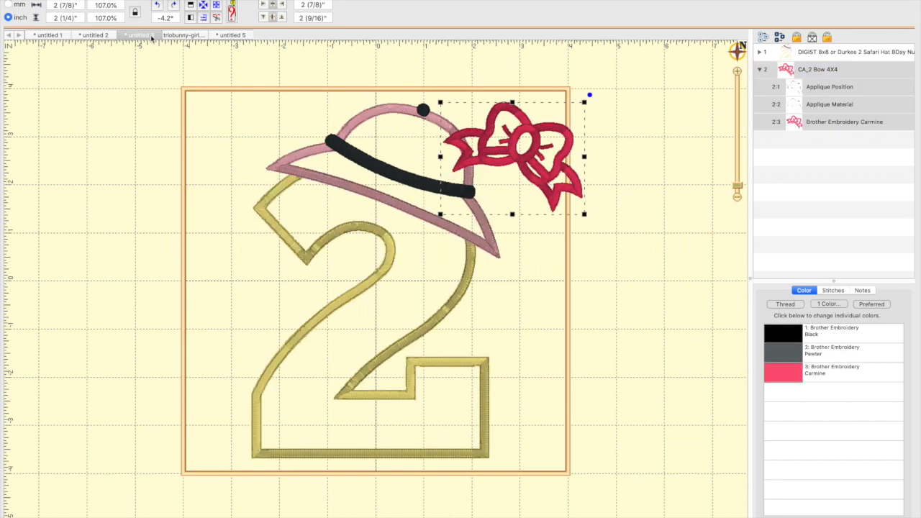
pyautogui.press('super+z')
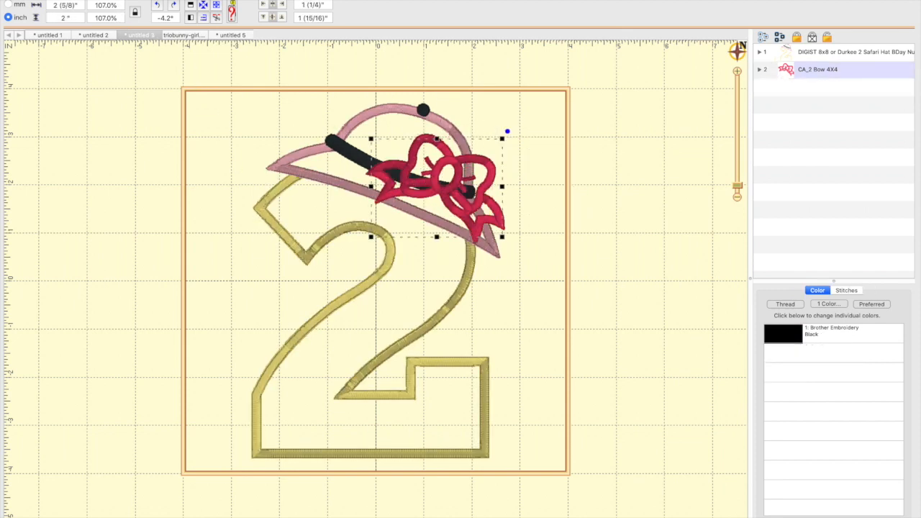
pyautogui.press('super+z')
pyautogui.press('super+z')
pyautogui.press('super+z')
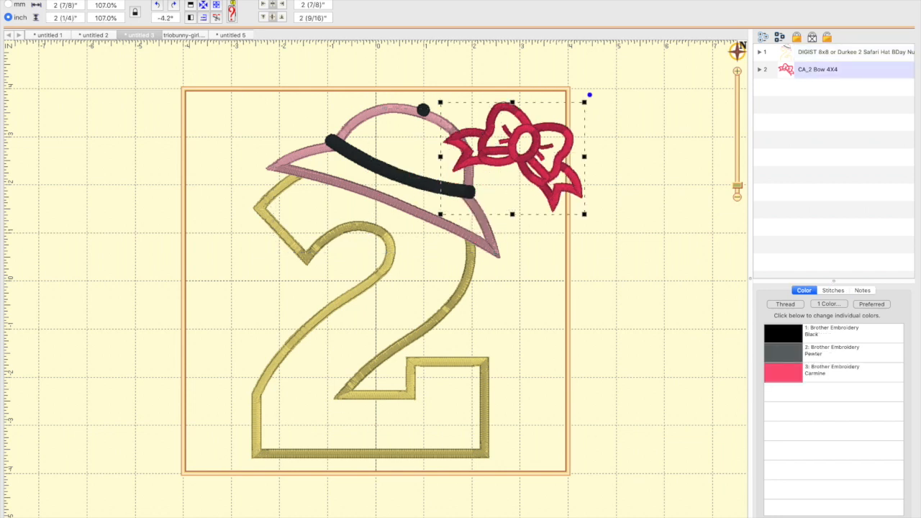
pyautogui.press('super+z')
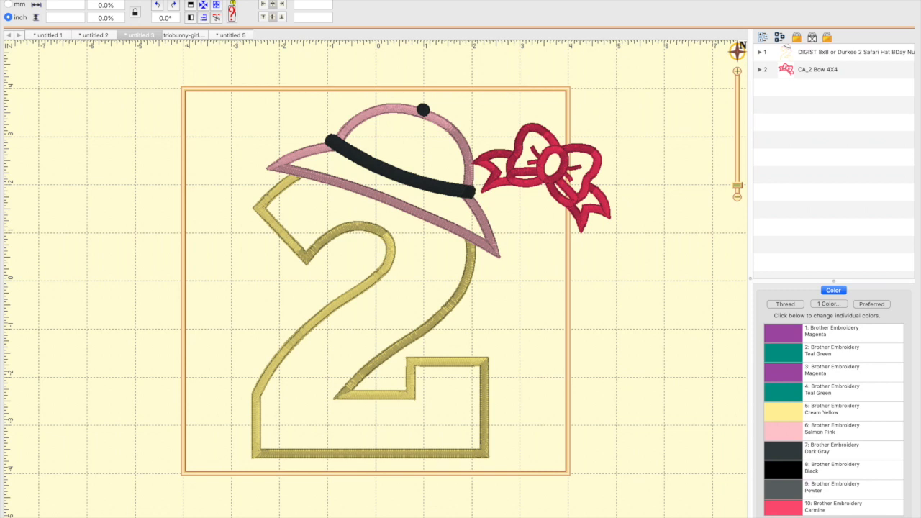
pyautogui.press('super+z')
pyautogui.press('super+z')
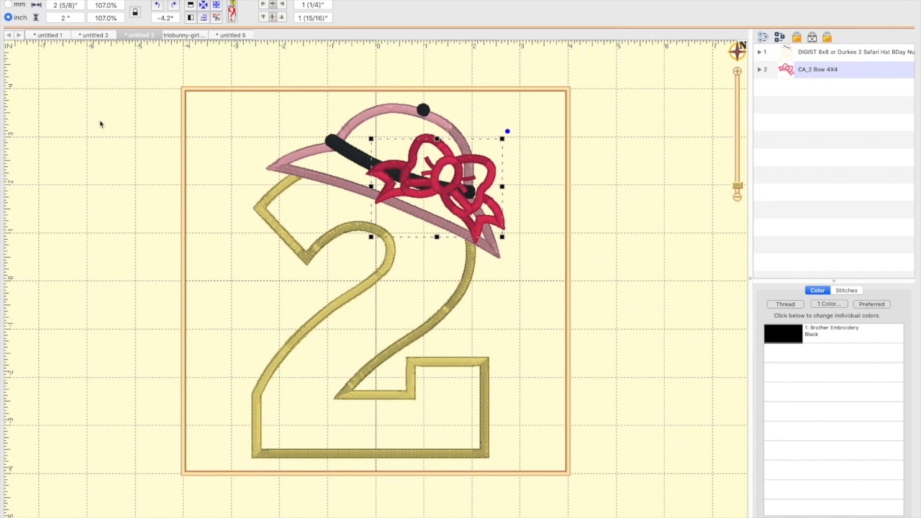
# - Remove the hidden stitches under the bow again, shift the bow aside to inspect the hat, and undo both changes
pyautogui.click(159, 99)
pyautogui.click(216, 19)
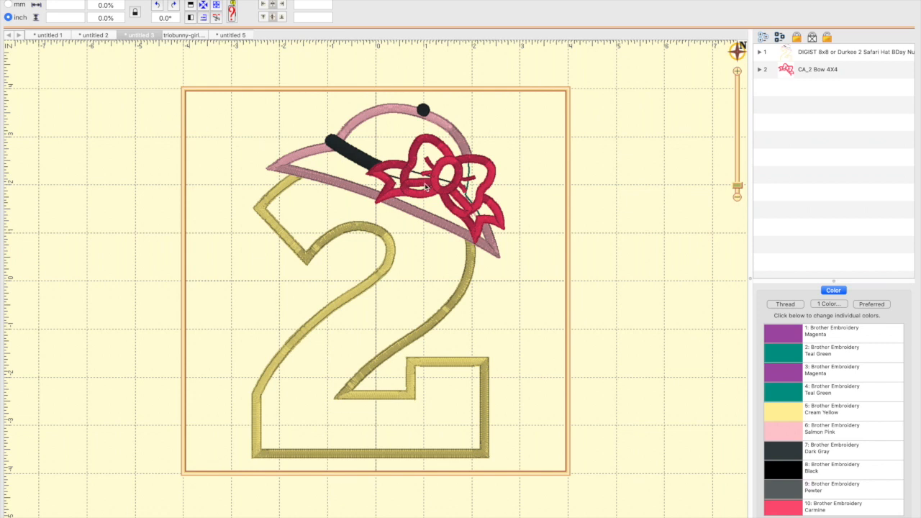
pyautogui.moveTo(425, 186); pyautogui.dragTo(465, 179)
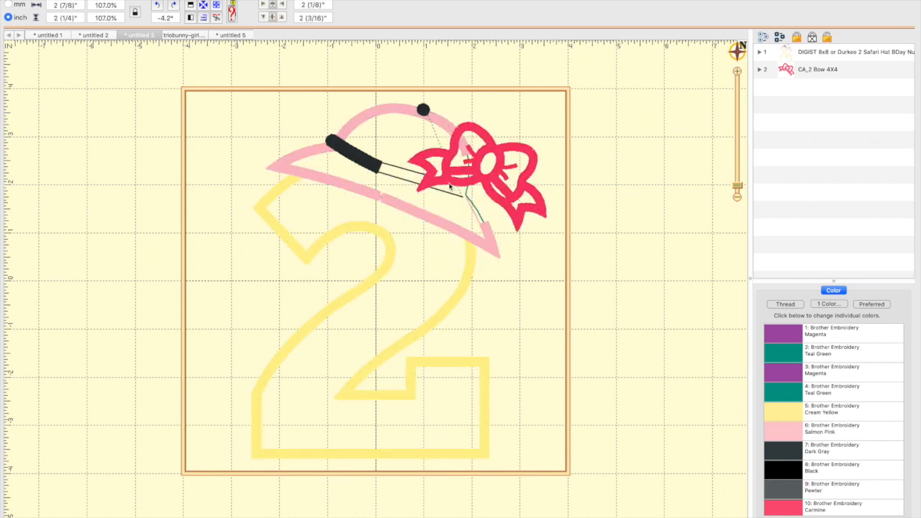
pyautogui.click(214, 198)
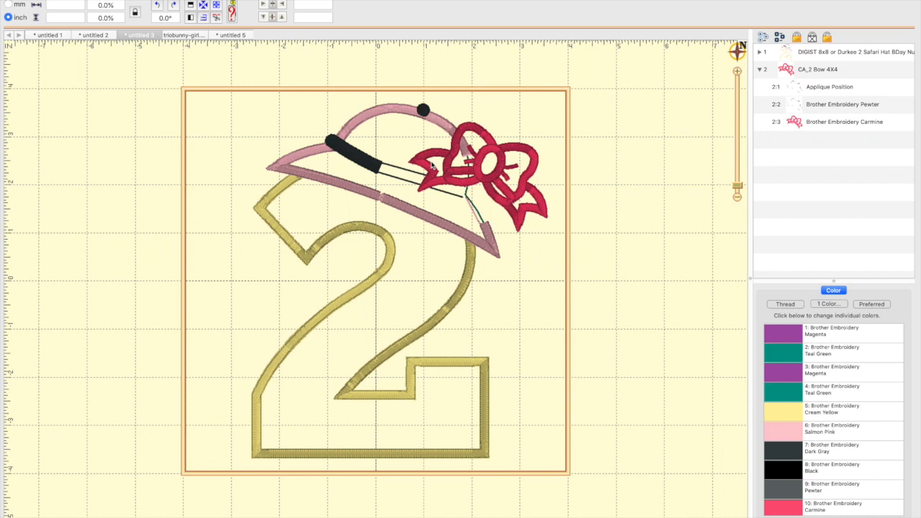
pyautogui.press('super+z')
pyautogui.press('super+z')
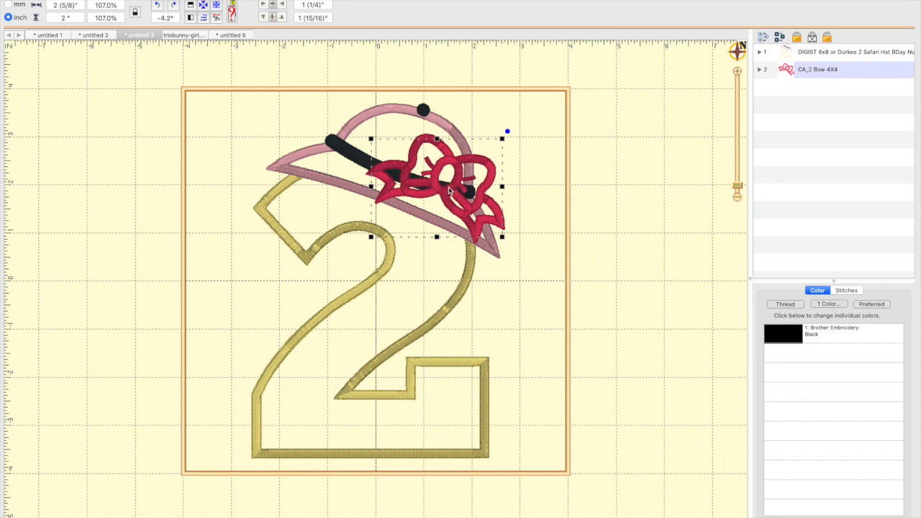
# - Move the bow up off the hat to inspect the hat band, and undo the move
pyautogui.click(502, 156)
pyautogui.moveTo(503, 156); pyautogui.dragTo(553, 131)
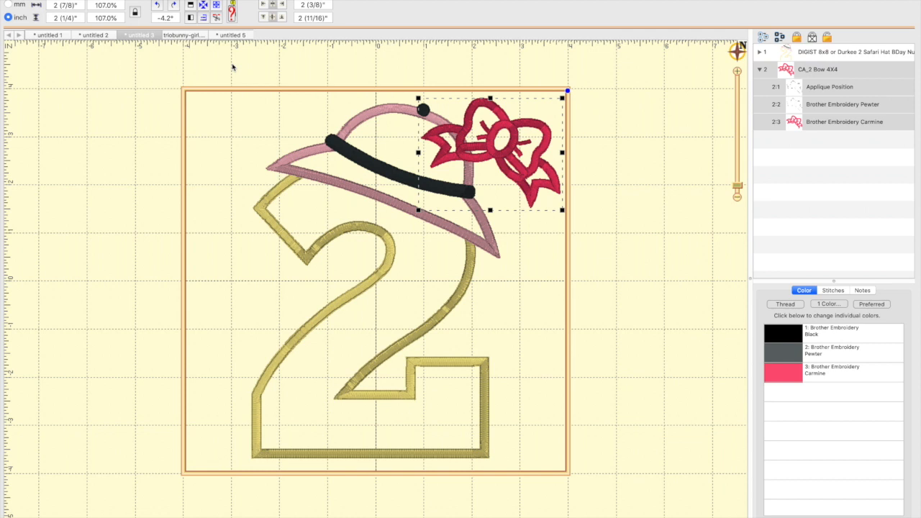
pyautogui.click(157, 5)
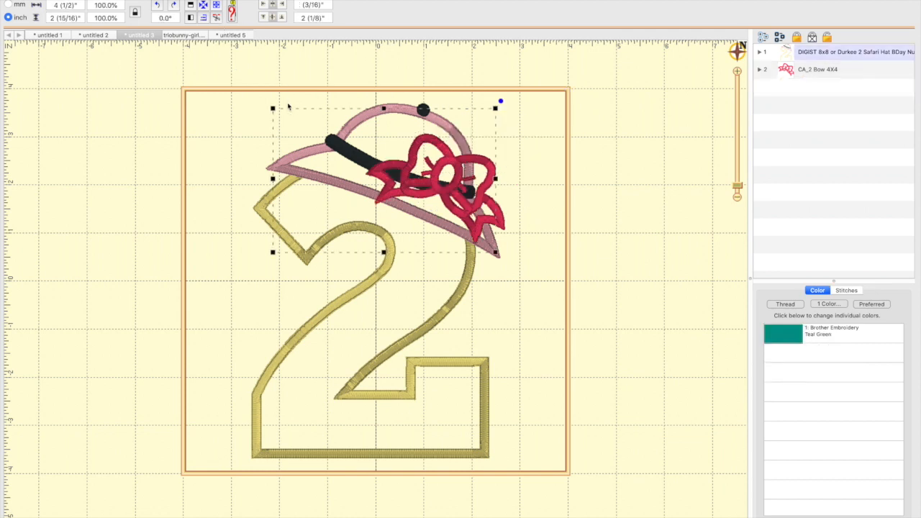
# - Try removing the hidden stitches beneath the bow, and undo back past the hat layer 1:4's Applique Material assignment
pyautogui.click(216, 17)
pyautogui.click(610, 254)
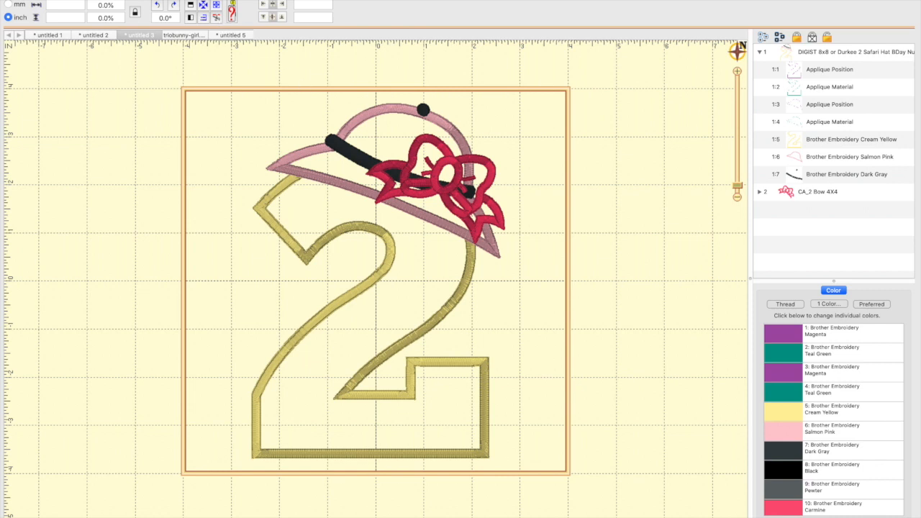
pyautogui.press('super+z')
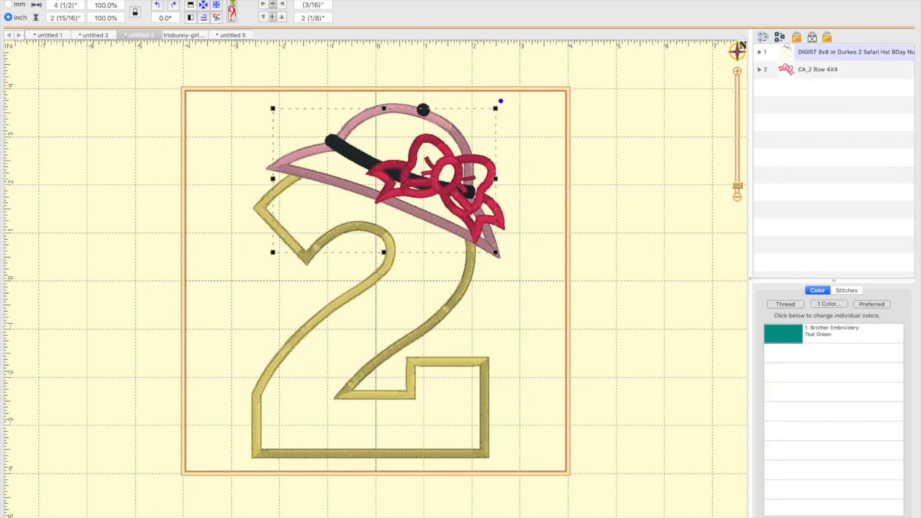
pyautogui.press('super+z')
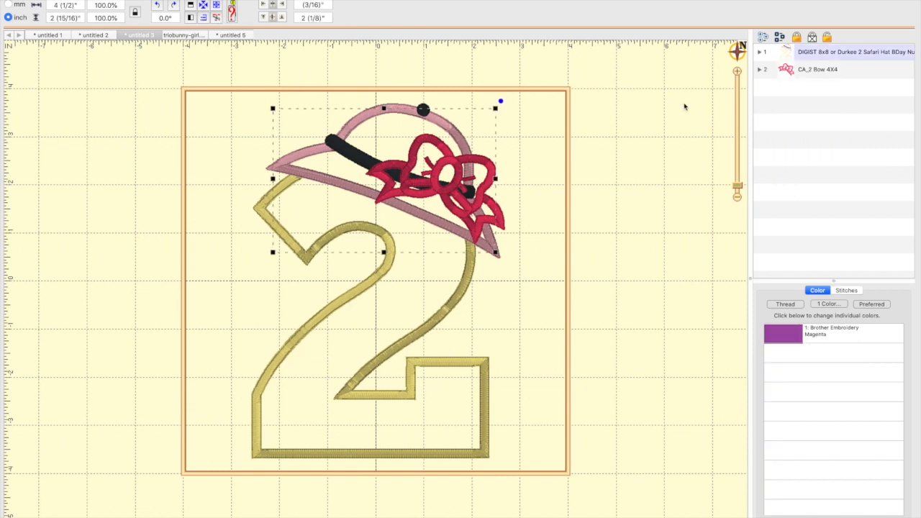
# - Expand both designs' layers, and set the hat's teal green layer 1:4 to Applique Material and its magenta layer 1:3 to Applique Position
pyautogui.click(761, 69)
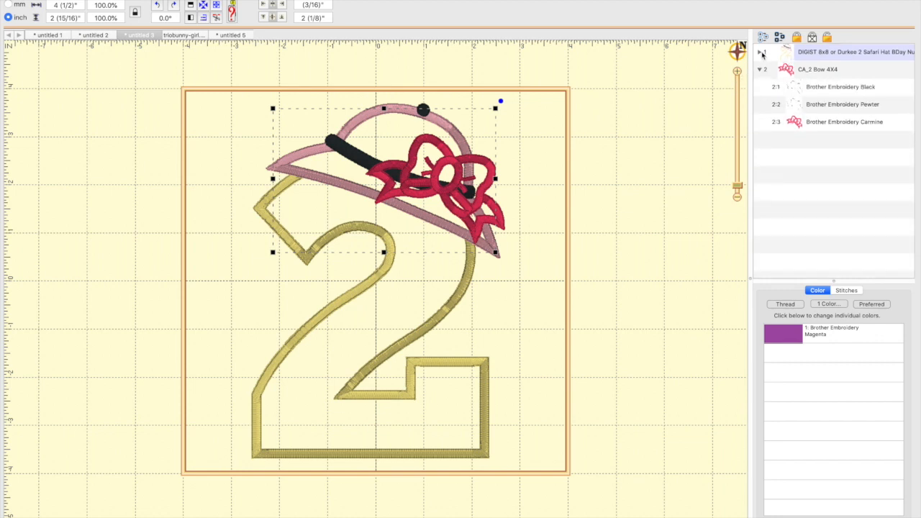
pyautogui.click(762, 52)
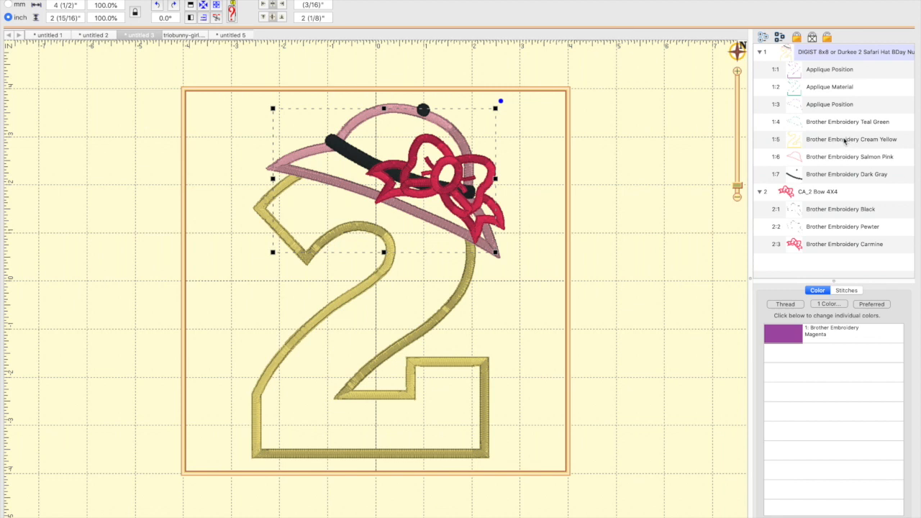
pyautogui.click(821, 124)
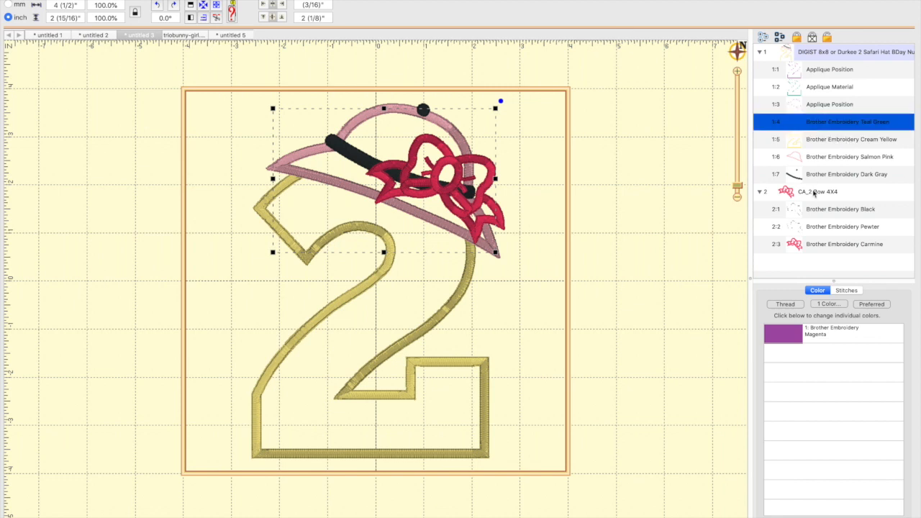
pyautogui.click(779, 343)
pyautogui.click(791, 362)
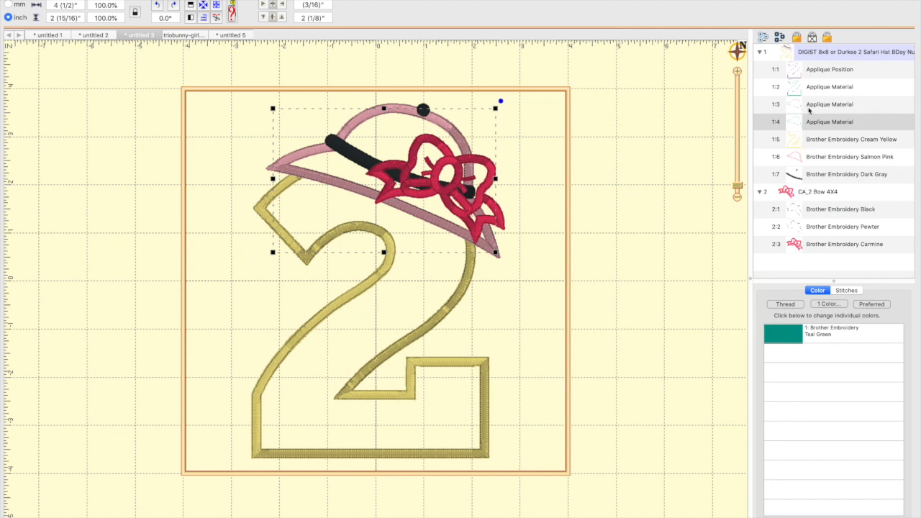
pyautogui.click(807, 106)
pyautogui.click(790, 333)
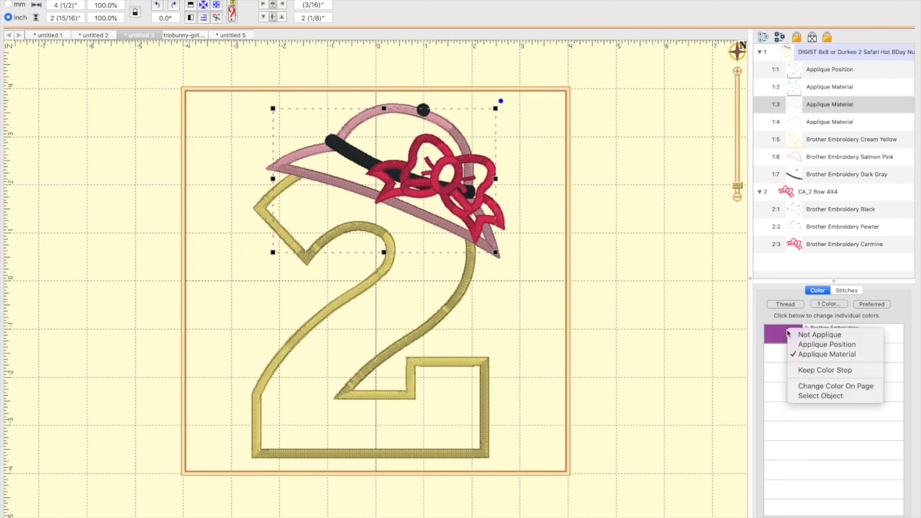
pyautogui.click(800, 345)
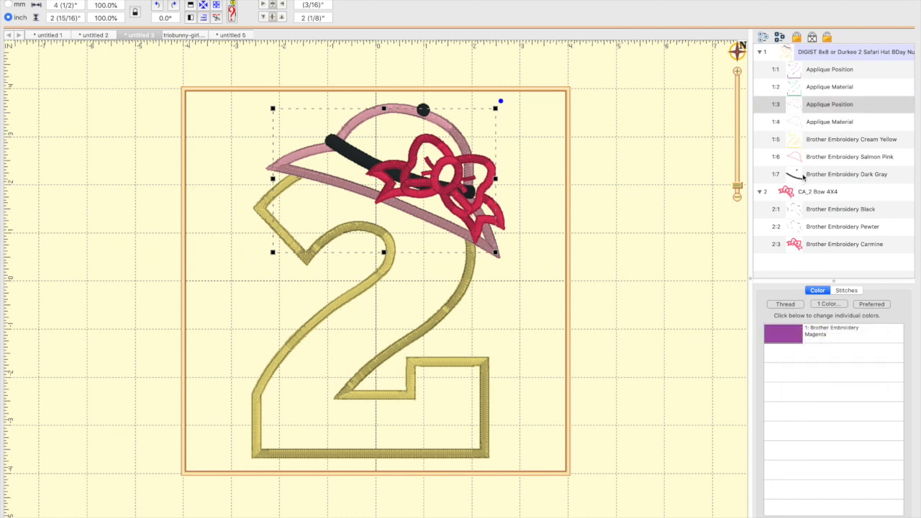
# - Assign Applique Position to the bow's black layer 2:1 and Applique Material to its pewter layer 2:2
pyautogui.click(812, 210)
pyautogui.click(796, 336)
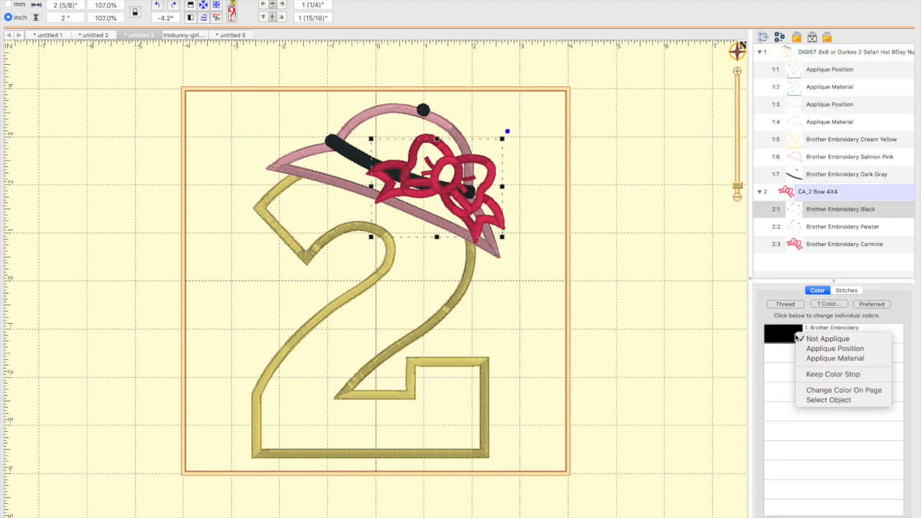
pyautogui.click(799, 358)
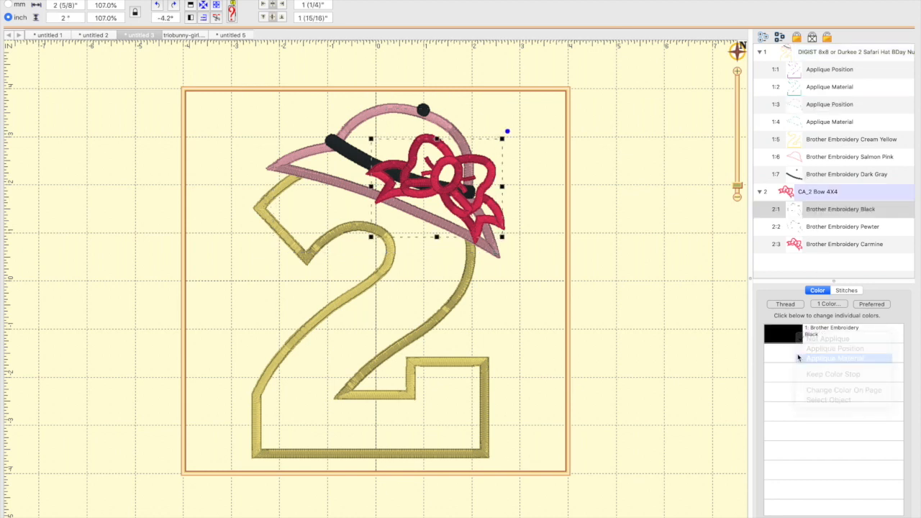
pyautogui.click(800, 213)
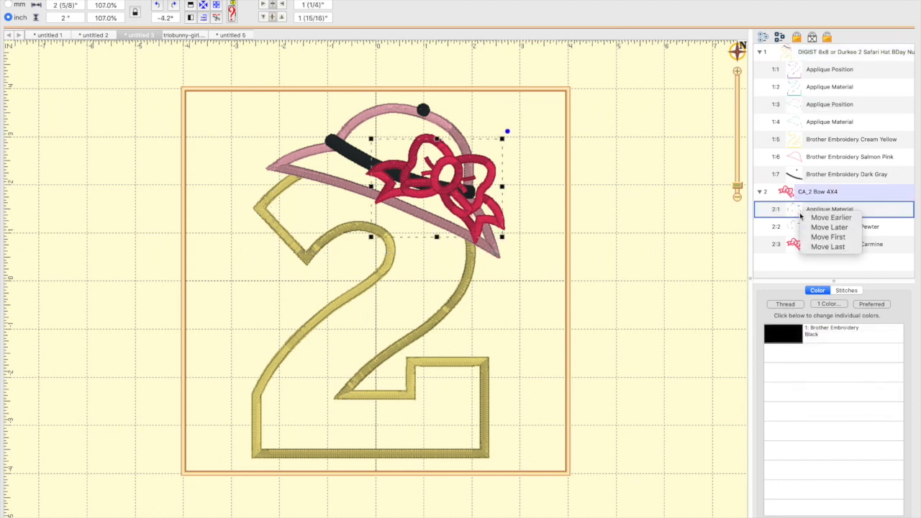
pyautogui.click(794, 338)
pyautogui.click(793, 338)
pyautogui.click(800, 349)
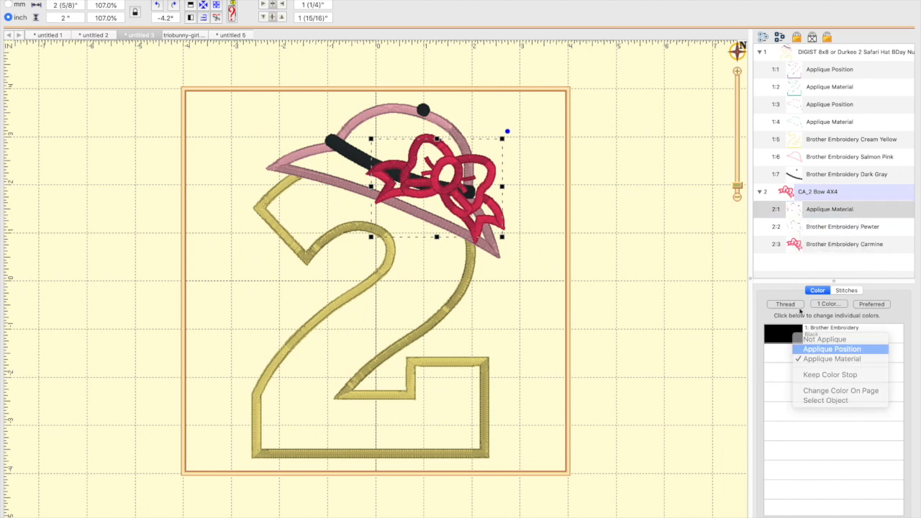
pyautogui.click(786, 228)
pyautogui.click(789, 342)
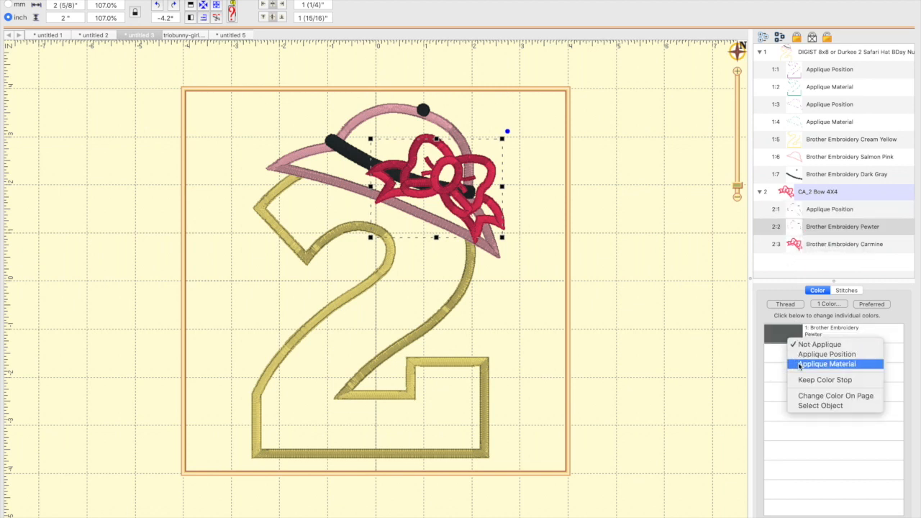
pyautogui.click(800, 364)
# - Deselect the bow and remove the hidden hat stitches beneath it
pyautogui.click(668, 327)
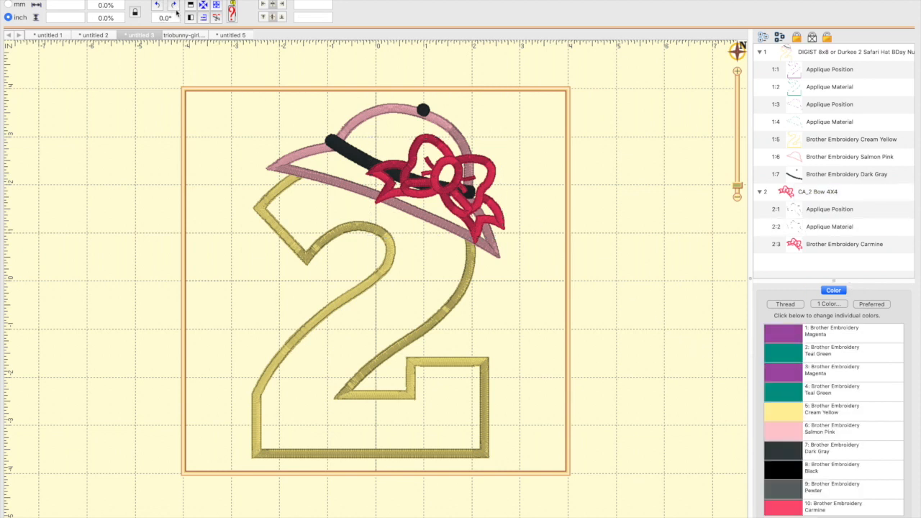
pyautogui.click(215, 19)
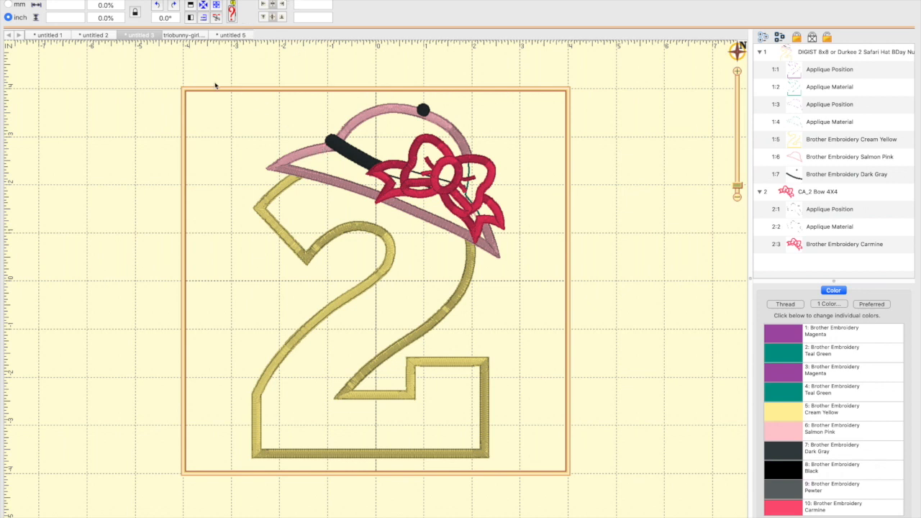
# - Shift the complete number 2, hat and bow design right to a horizontal position of 1 inch, and deselect it
pyautogui.moveTo(457, 357); pyautogui.dragTo(547, 499)
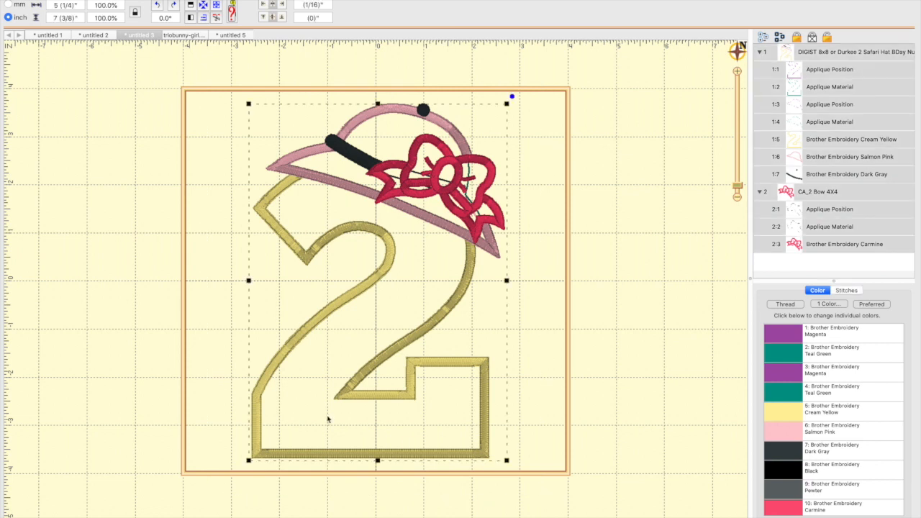
pyautogui.press('Right')
pyautogui.press('Right')
pyautogui.press('Right')
pyautogui.press('Right')
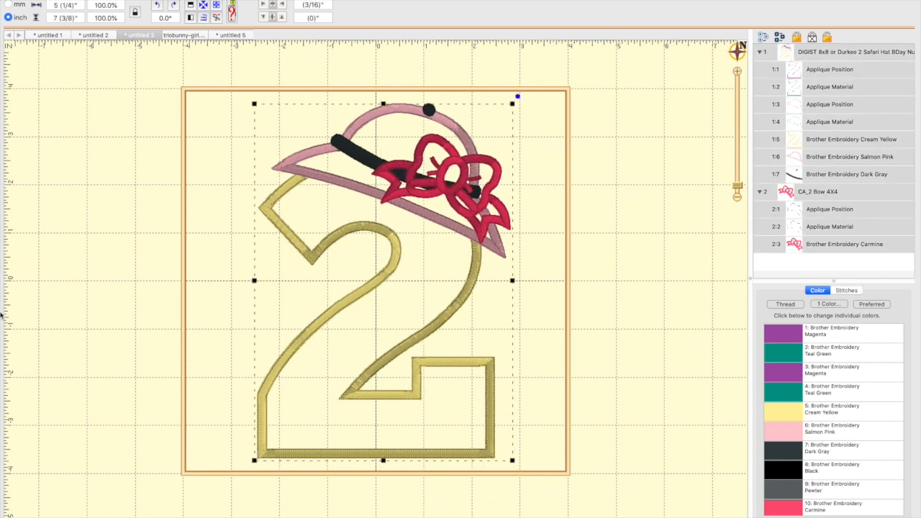
pyautogui.press('Right')
pyautogui.press('Right')
pyautogui.press('Right')
pyautogui.press('Right')
pyautogui.press('Right')
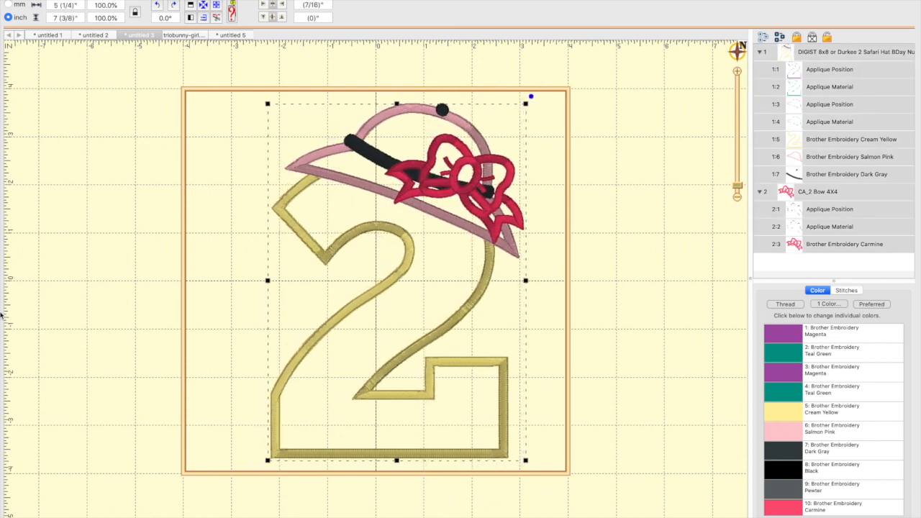
pyautogui.press('Right')
pyautogui.press('Right')
pyautogui.press('Right')
pyautogui.press('Right')
pyautogui.press('Right')
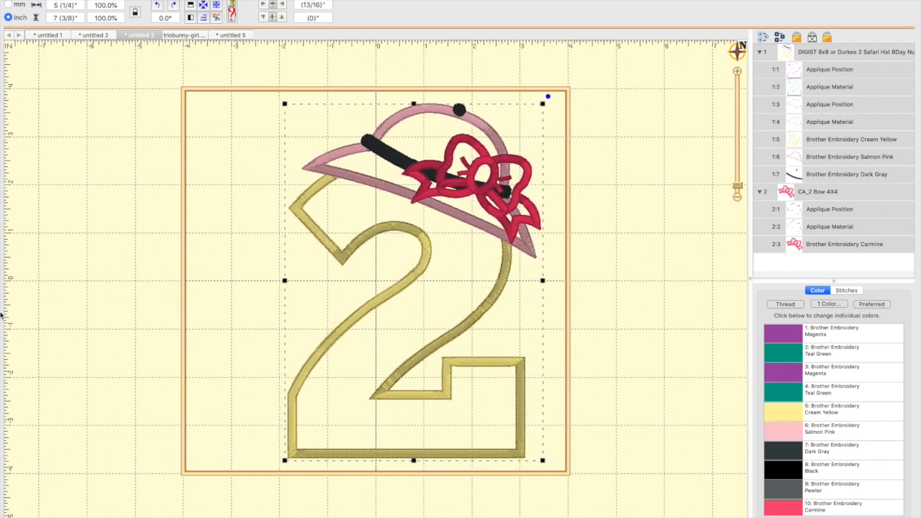
pyautogui.press('Right')
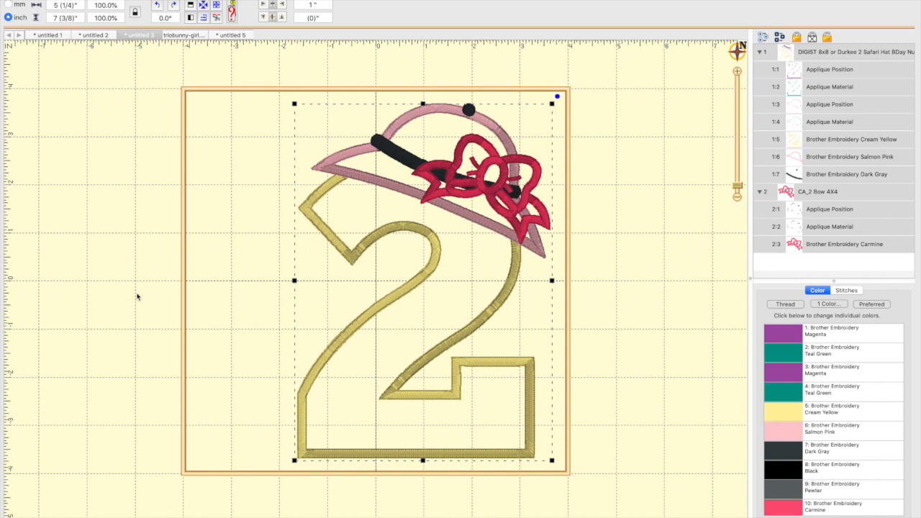
pyautogui.click(660, 323)
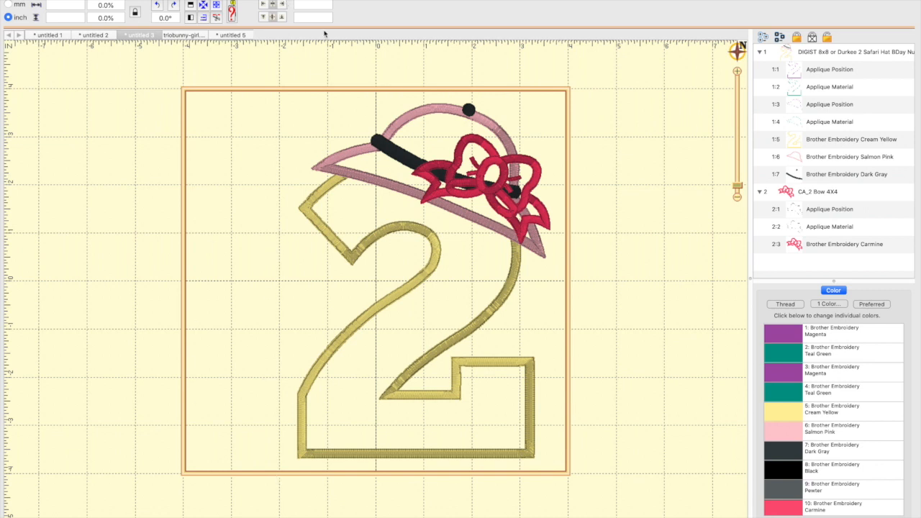
# - Try the LP-Only_Hope_Triple_Font_1in font on the ABC lettering
pyautogui.click(800, 333)
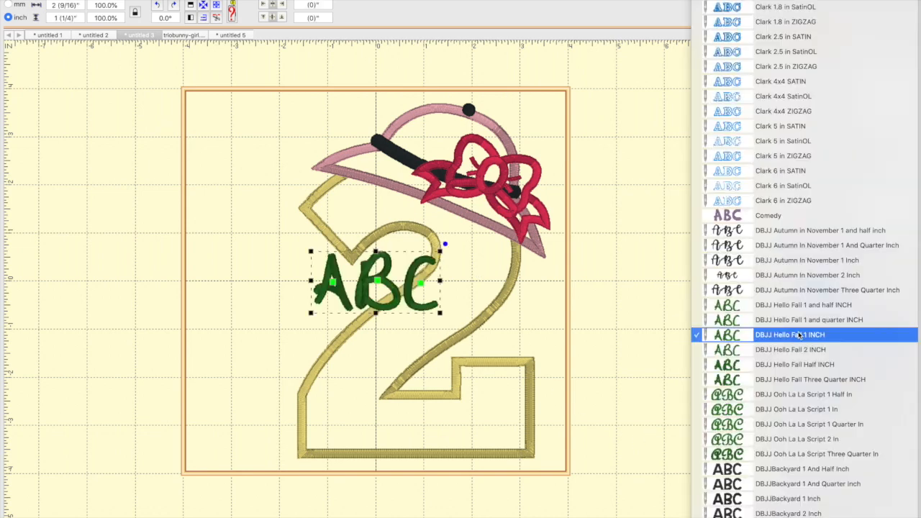
pyautogui.scroll(-5, 800, 394)
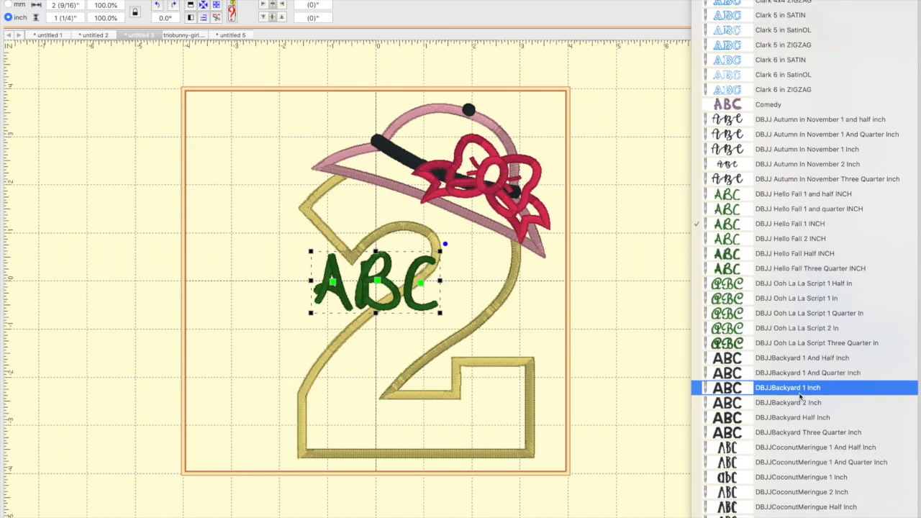
pyautogui.scroll(-10, 799, 395)
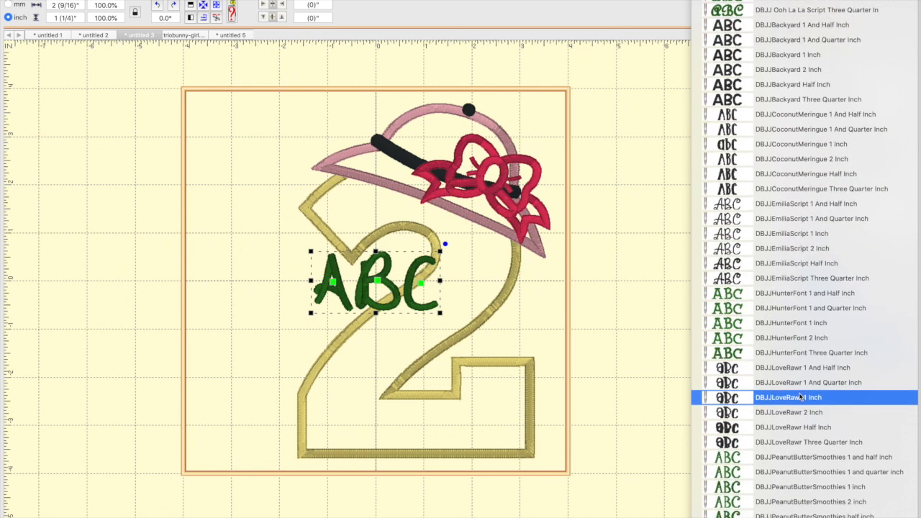
pyautogui.scroll(-1, 800, 395)
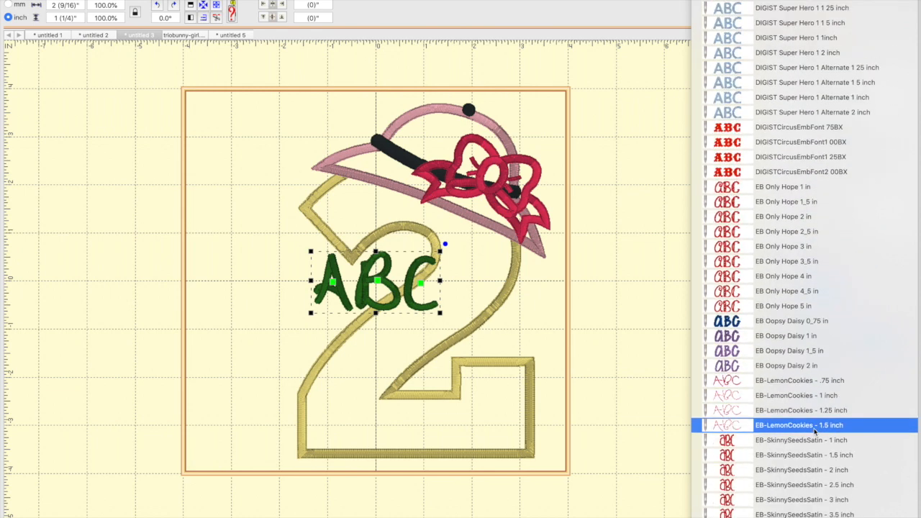
pyautogui.scroll(-10, 815, 431)
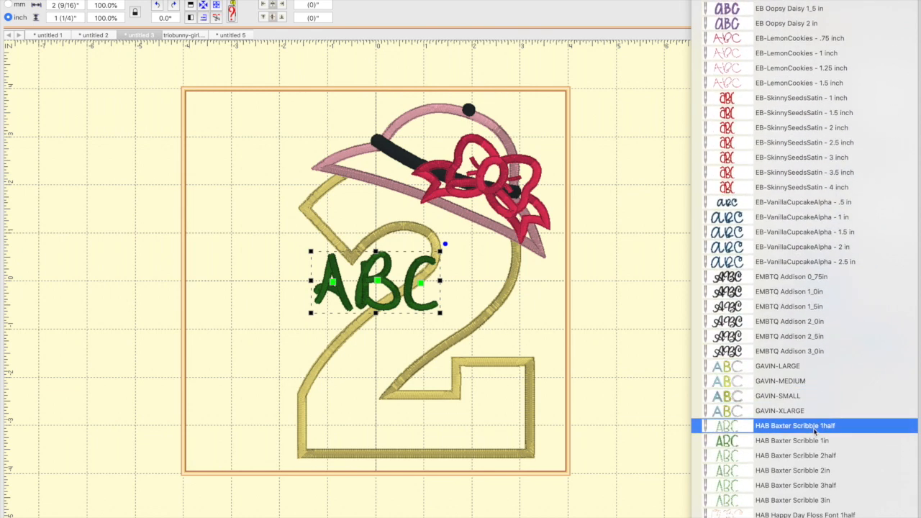
pyautogui.scroll(-3, 815, 431)
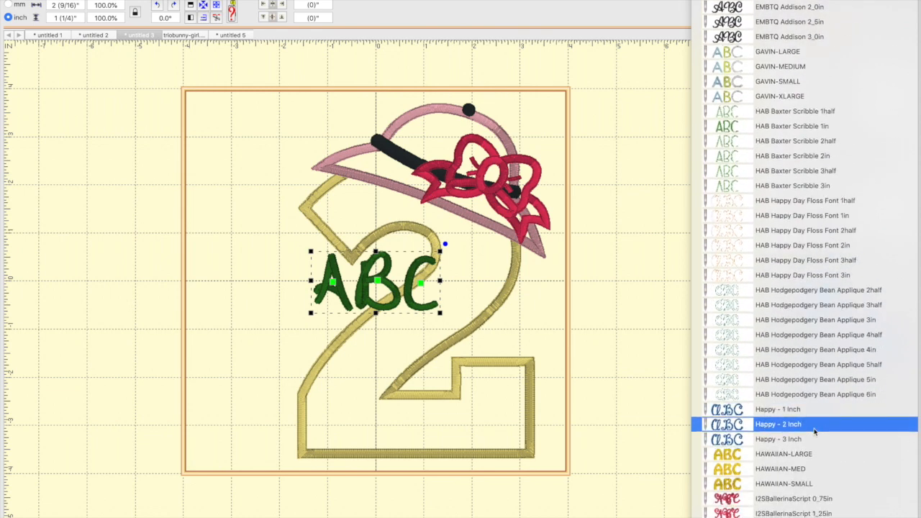
pyautogui.scroll(-10, 815, 431)
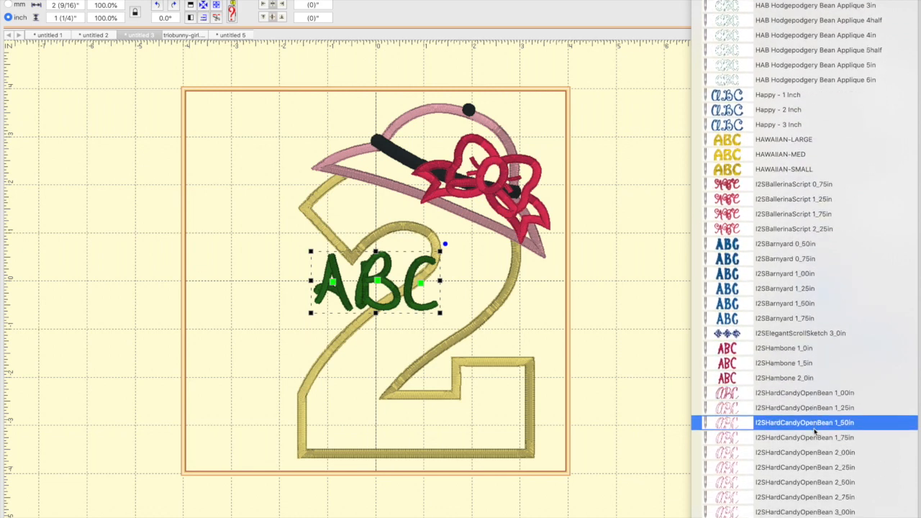
pyautogui.scroll(-15, 815, 431)
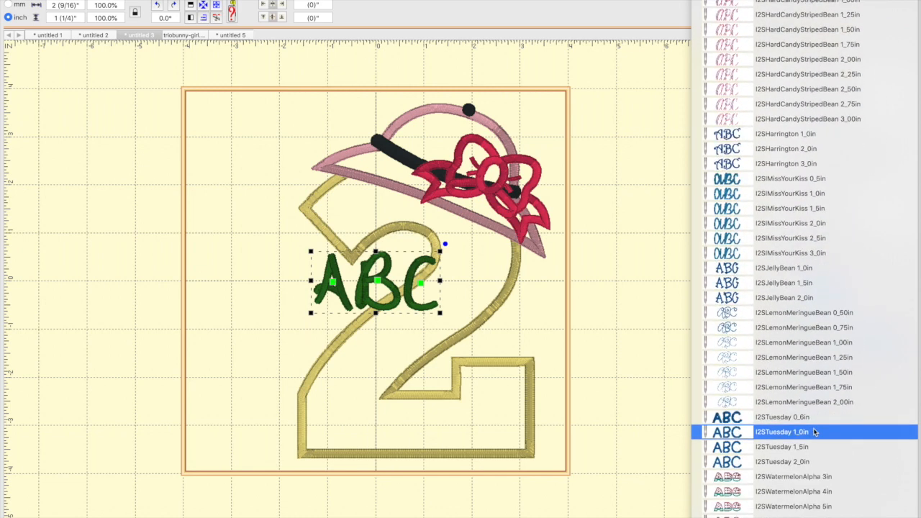
pyautogui.scroll(-2, 815, 431)
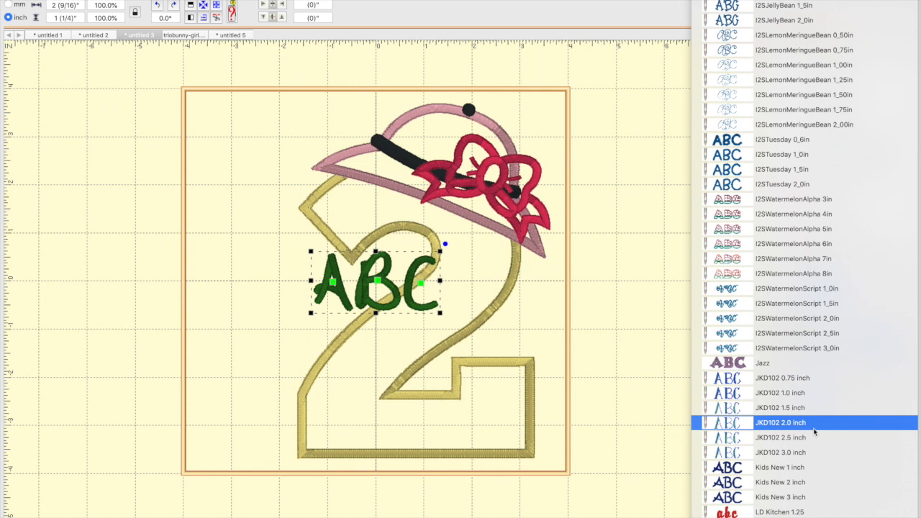
pyautogui.scroll(-3, 816, 432)
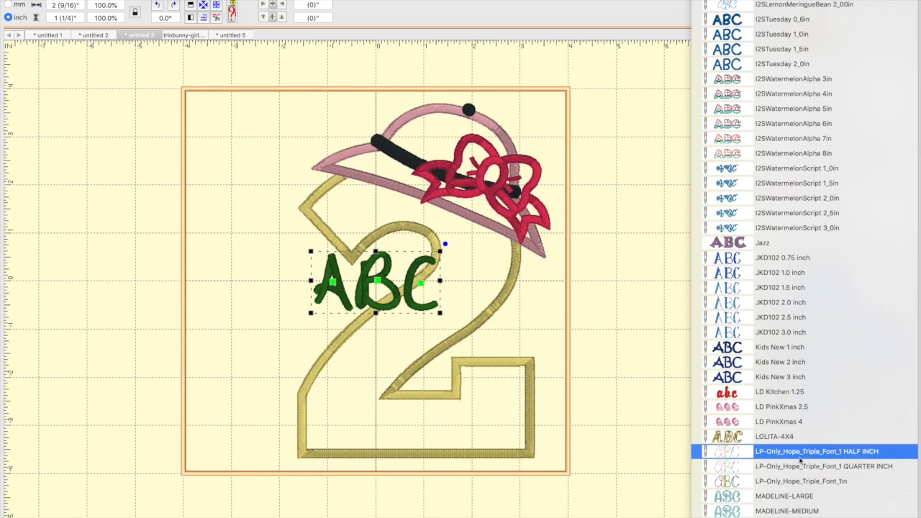
pyautogui.click(795, 481)
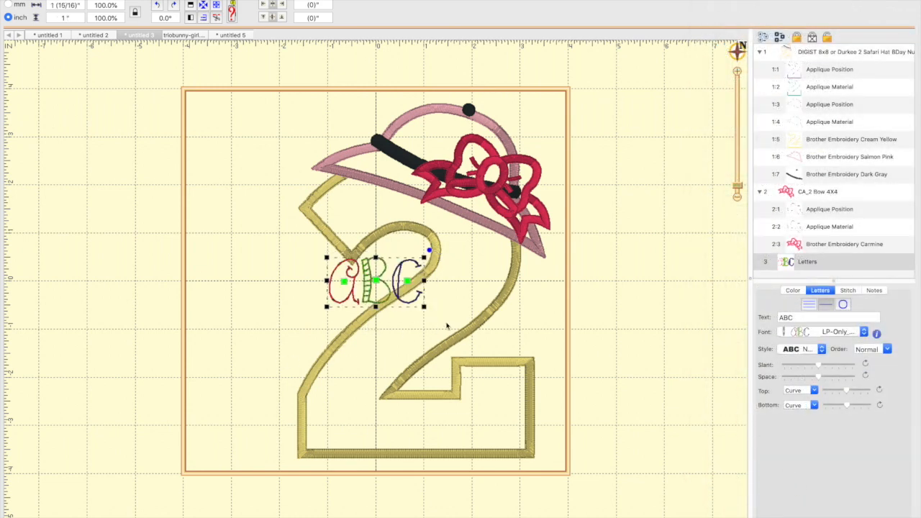
# - Set the ABC lettering's font to EB Only Hope 1 in
pyautogui.click(787, 336)
pyautogui.scroll(8, 762, 238)
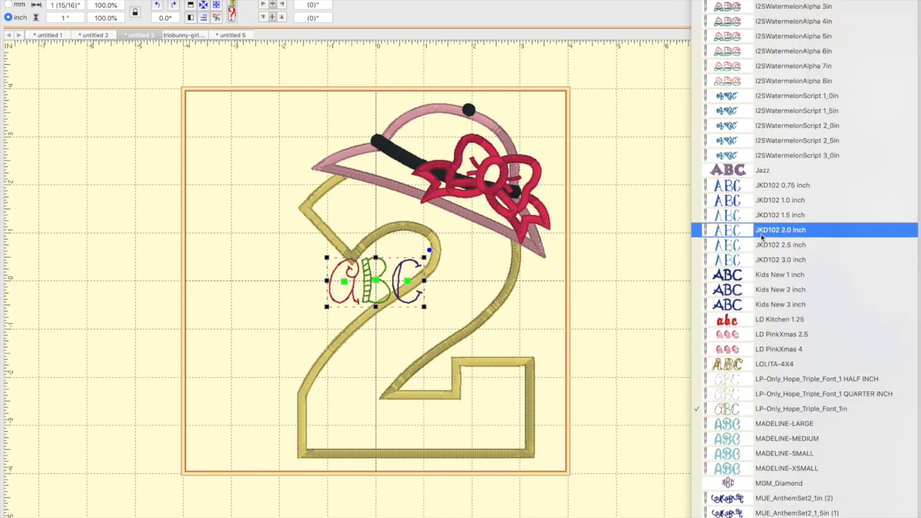
pyautogui.scroll(10, 761, 237)
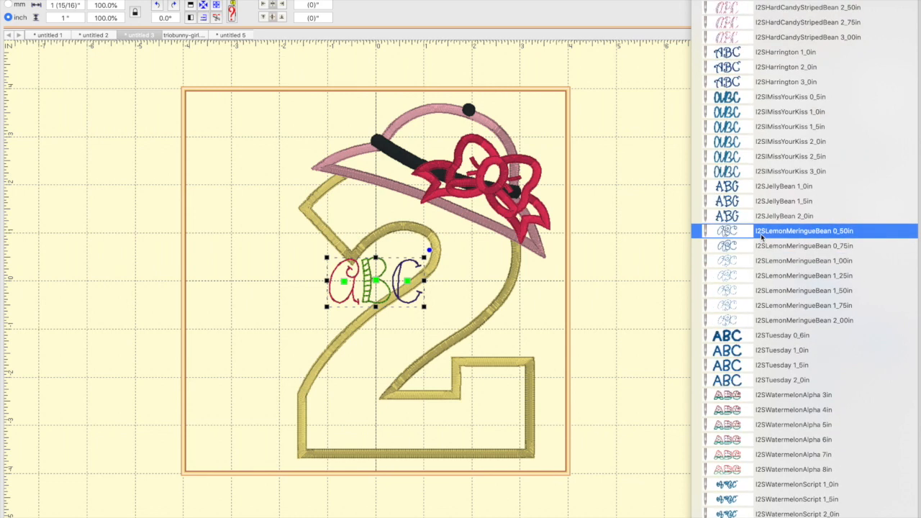
pyautogui.scroll(8, 761, 238)
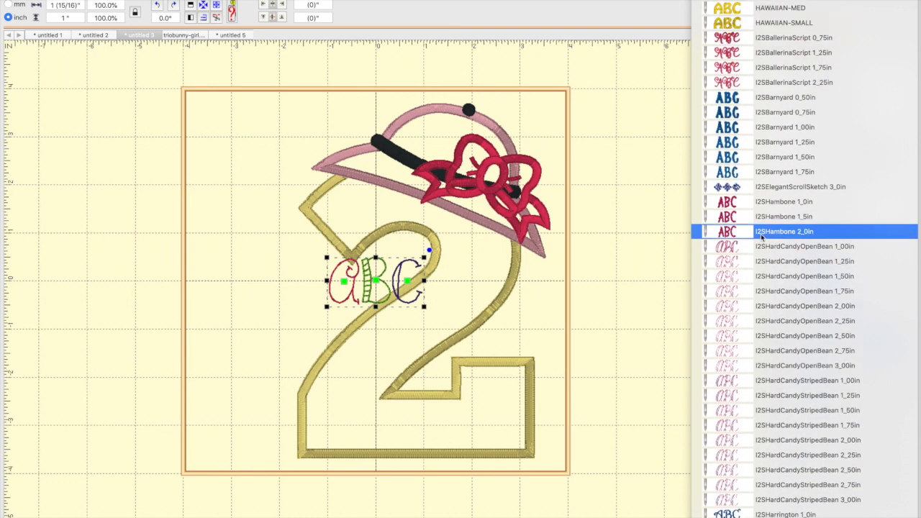
pyautogui.scroll(4, 762, 238)
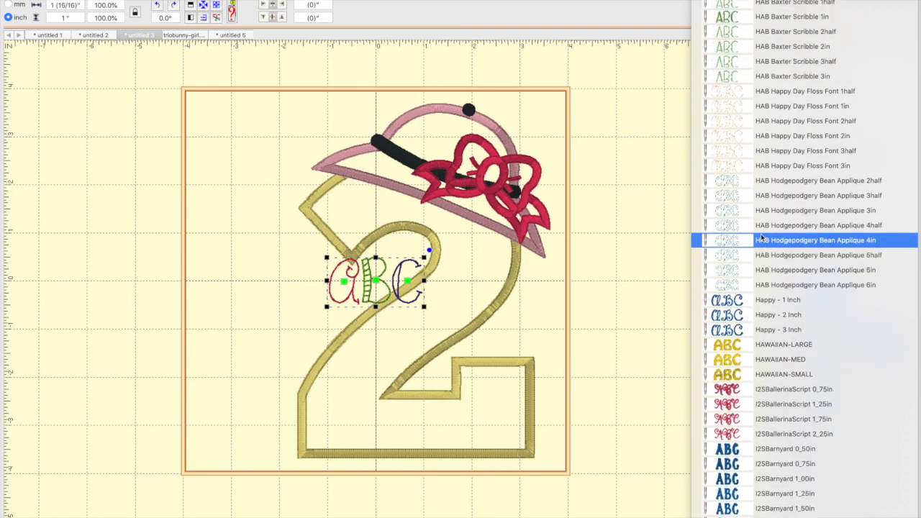
pyautogui.scroll(3, 761, 238)
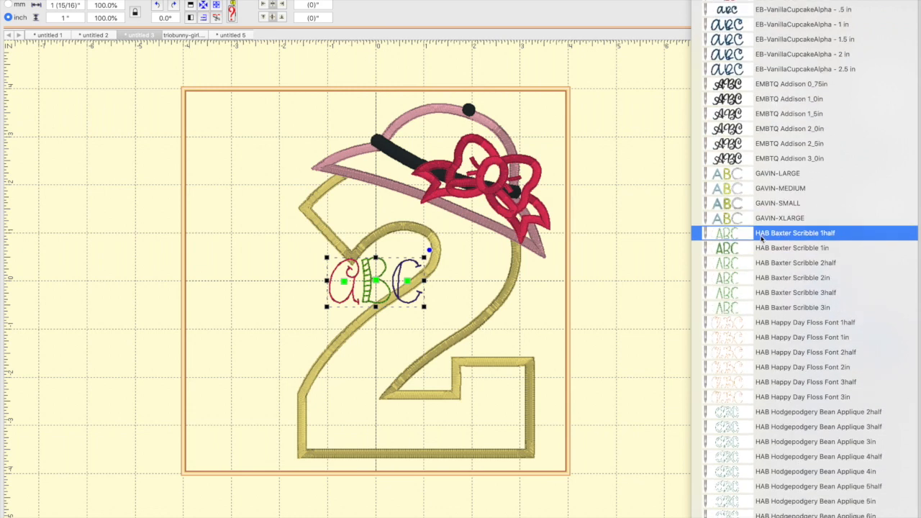
pyautogui.scroll(7, 761, 237)
pyautogui.scroll(2, 761, 237)
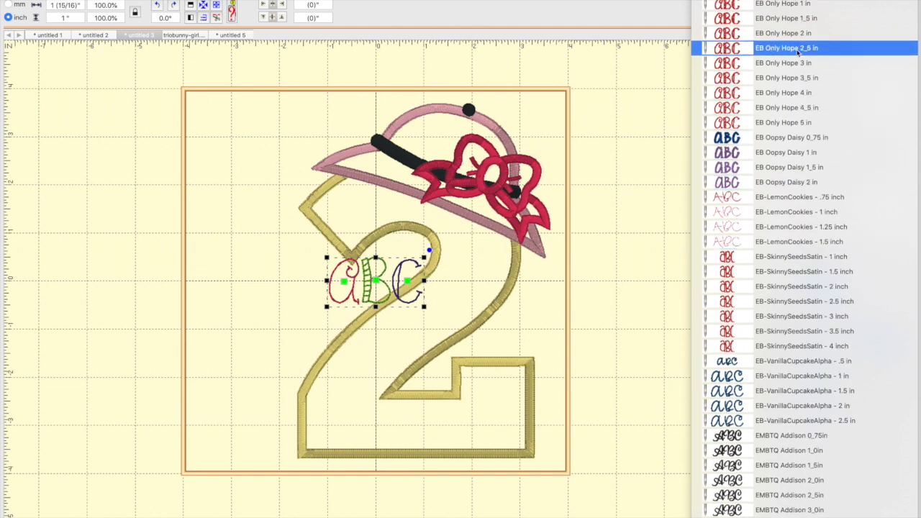
pyautogui.click(803, 6)
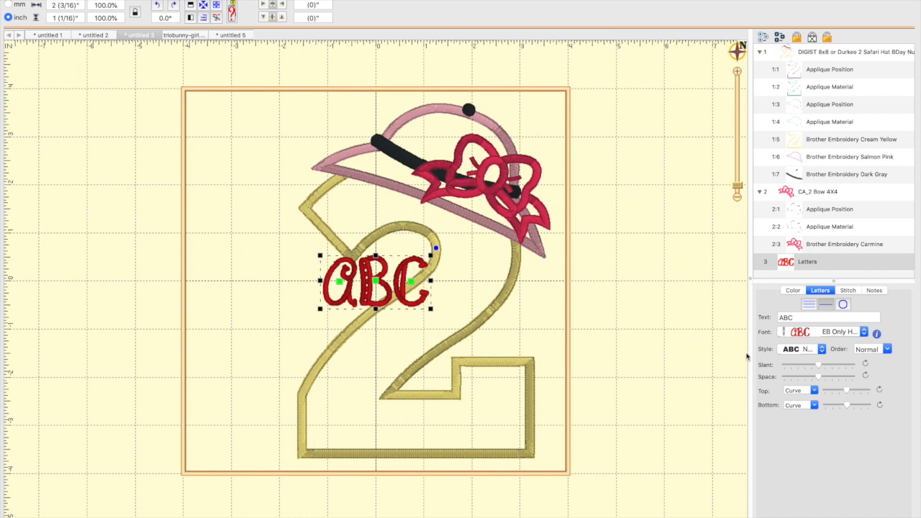
# - Replace the ABC text with the child's first name and enlarge the lettering by choosing the EB Only Hope 1_5 in font
pyautogui.moveTo(800, 321); pyautogui.dragTo(762, 321)
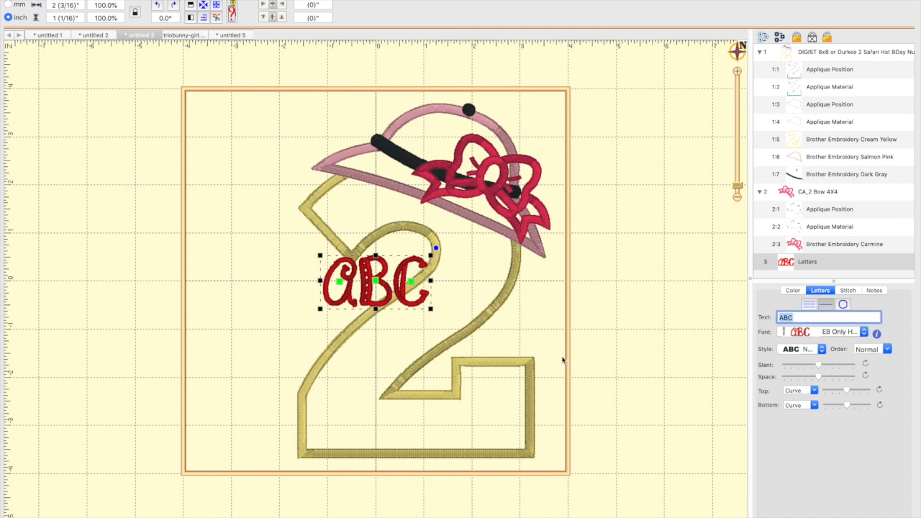
pyautogui.write('Savannah')
pyautogui.press('Return')
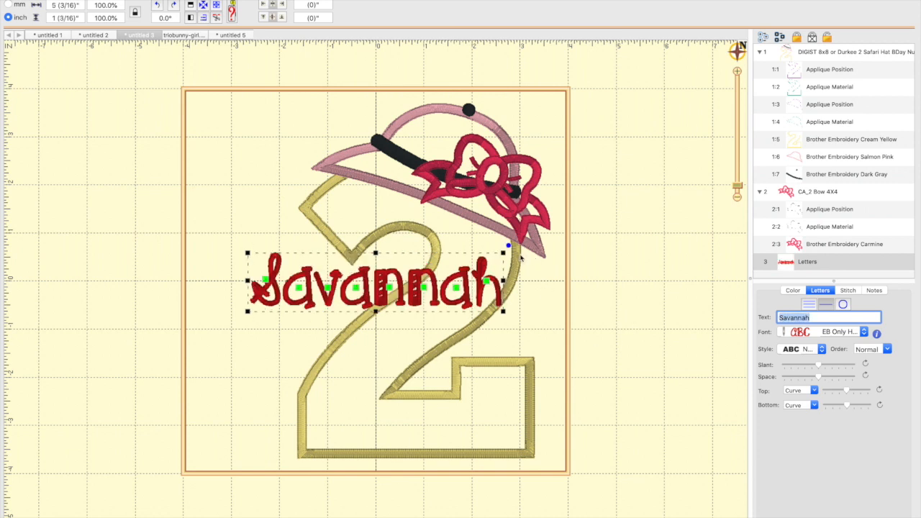
pyautogui.click(808, 332)
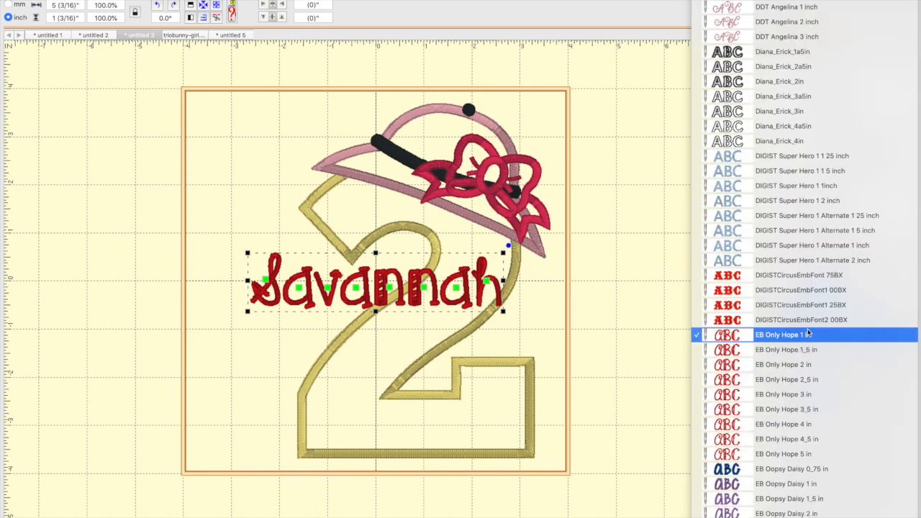
pyautogui.click(813, 351)
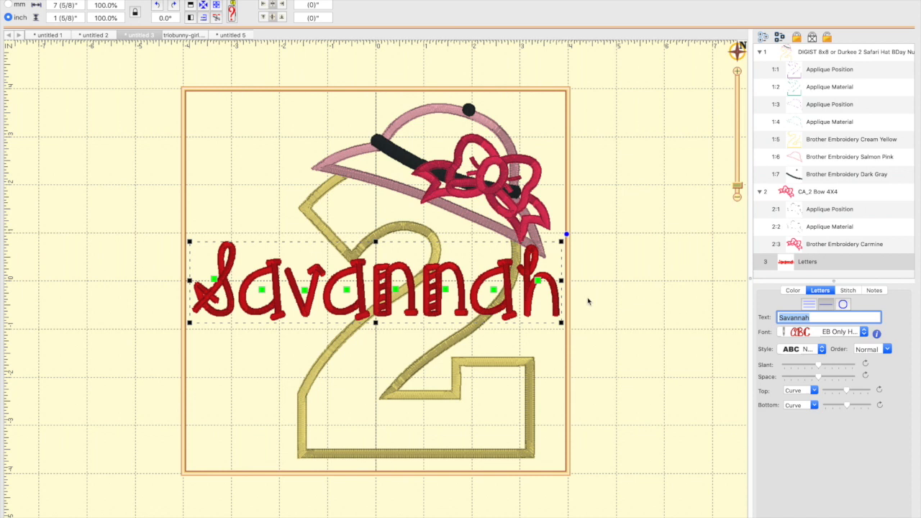
# - Rotate the name lettering 90 degrees and move it left of the number 2, to a horizontal position of -2 1/2 inches
pyautogui.click(158, 6)
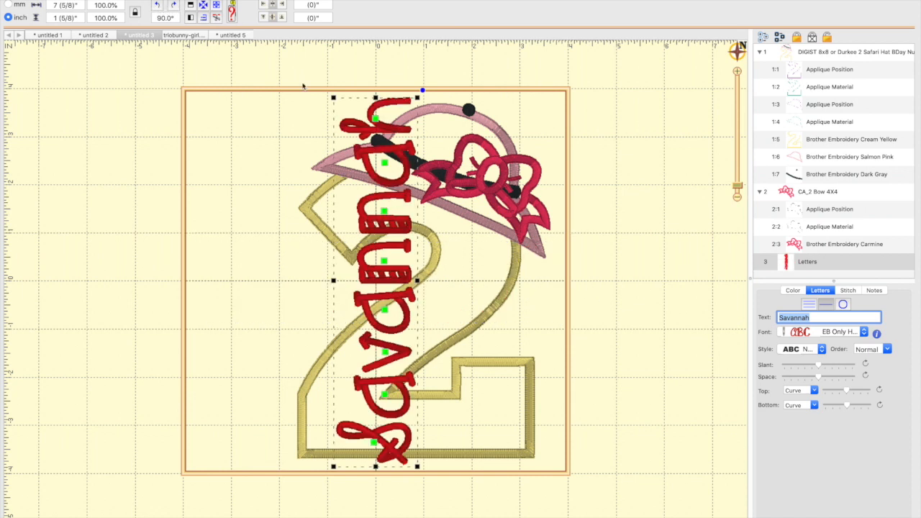
pyautogui.click(395, 277)
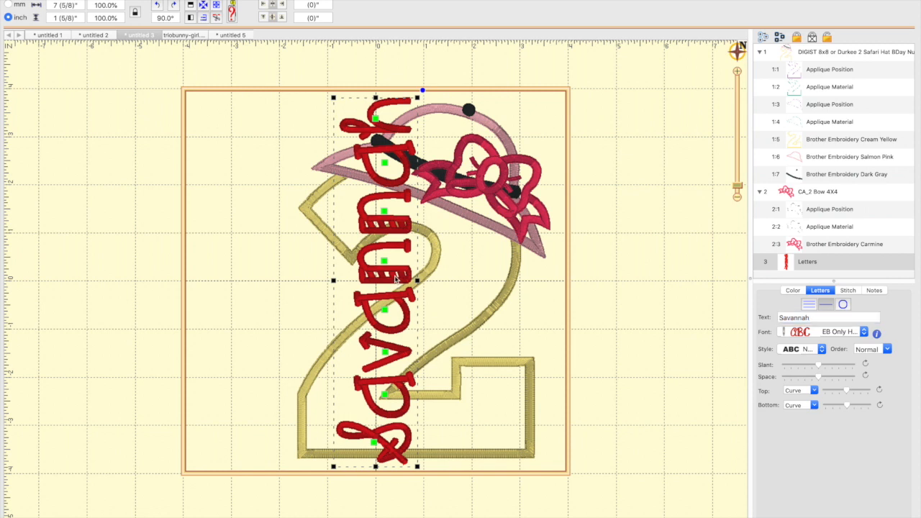
pyautogui.press('Left')
pyautogui.press('Left')
pyautogui.press('Left')
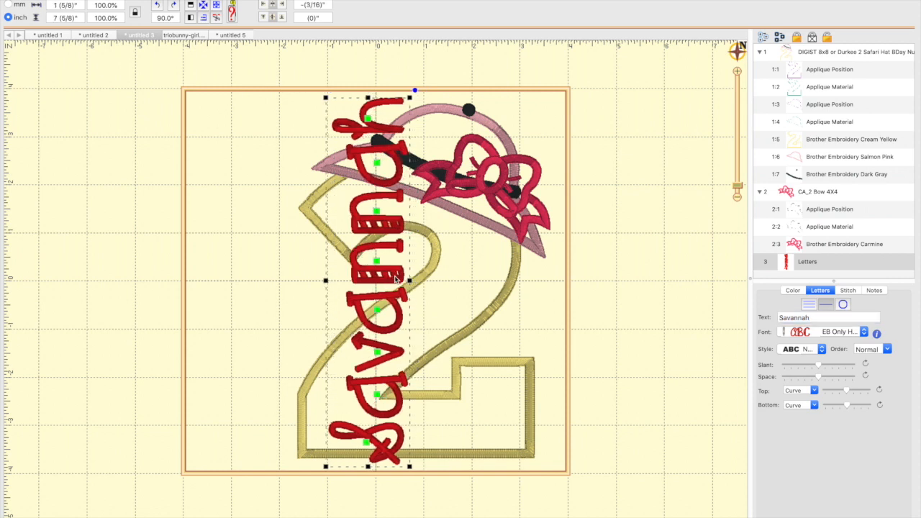
pyautogui.press('Left')
pyautogui.press('Left')
pyautogui.press('Left')
pyautogui.press('Left')
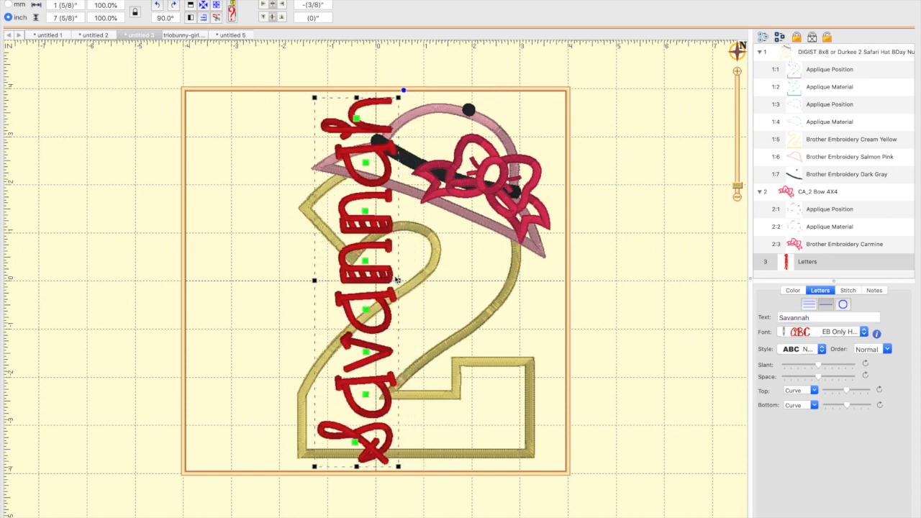
pyautogui.press('Left')
pyautogui.press('Left')
pyautogui.press('Left')
pyautogui.press('Left')
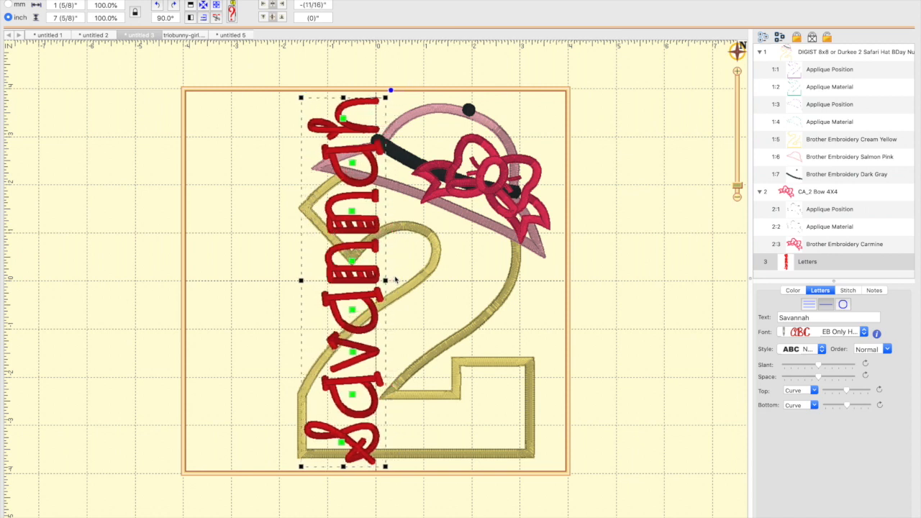
pyautogui.press('Left')
pyautogui.press('Left')
pyautogui.press('Left')
pyautogui.press('Left')
pyautogui.press('Left')
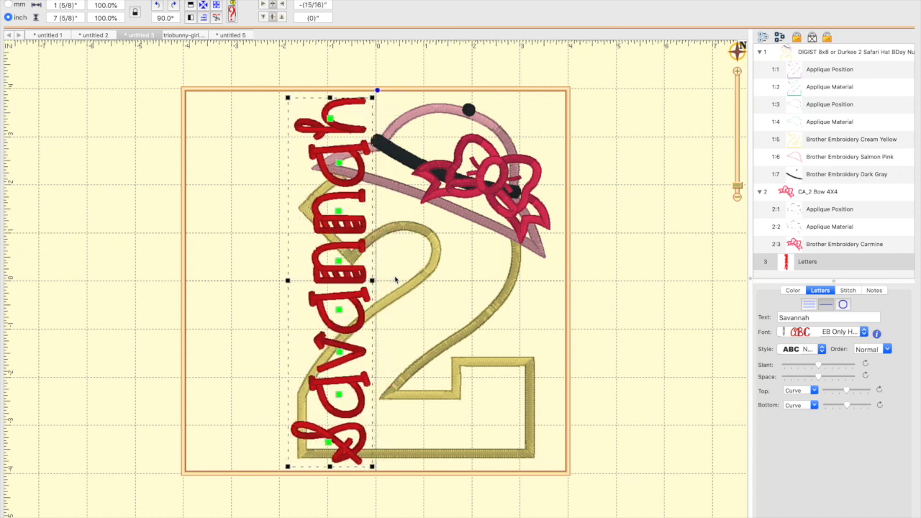
pyautogui.press('Left')
pyautogui.press('Left')
pyautogui.press('Left')
pyautogui.press('Left')
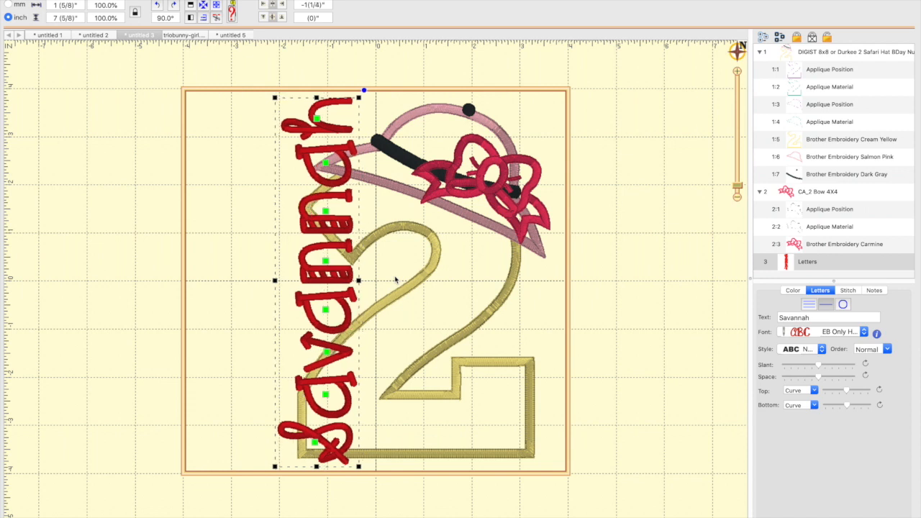
pyautogui.press('Left')
pyautogui.press('Left')
pyautogui.press('Left')
pyautogui.press('Left')
pyautogui.press('Left')
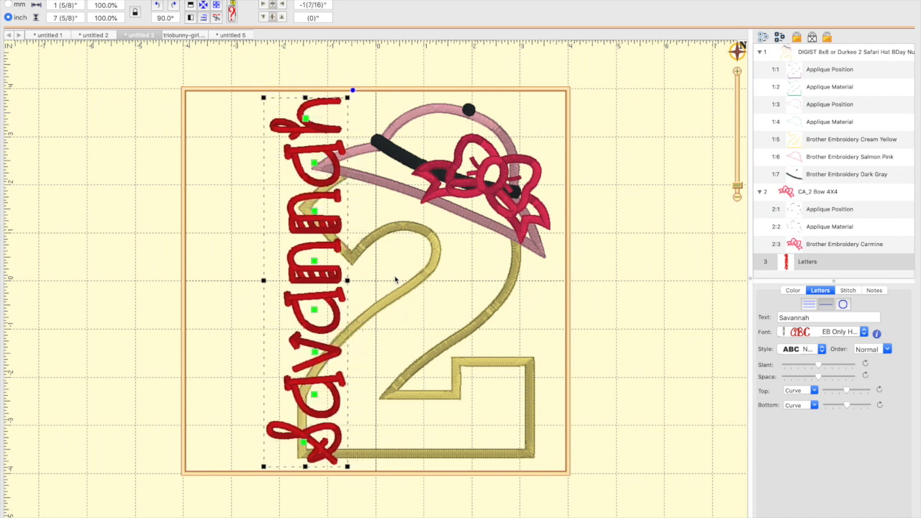
pyautogui.press('Left')
pyautogui.press('Left')
pyautogui.press('Left')
pyautogui.press('Left')
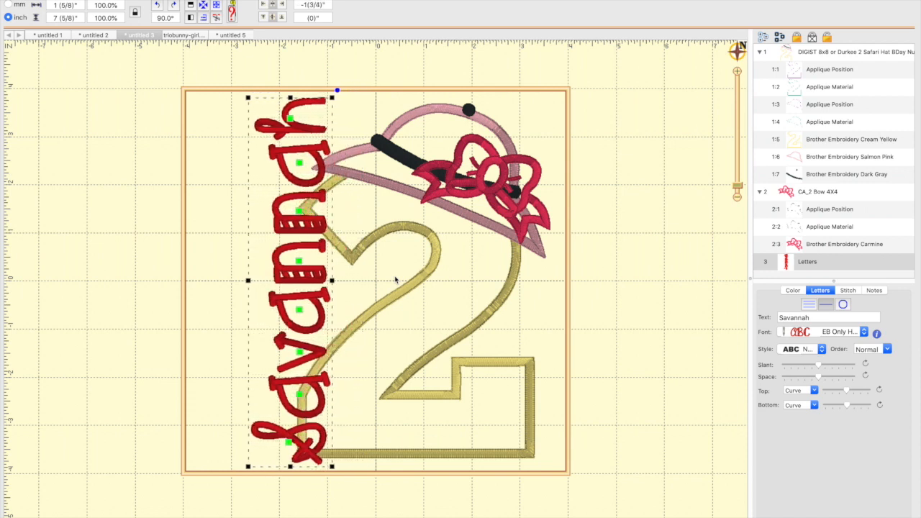
pyautogui.press('Left')
pyautogui.press('Left')
pyautogui.press('Left')
pyautogui.press('Left')
pyautogui.press('Left')
pyautogui.press('Left')
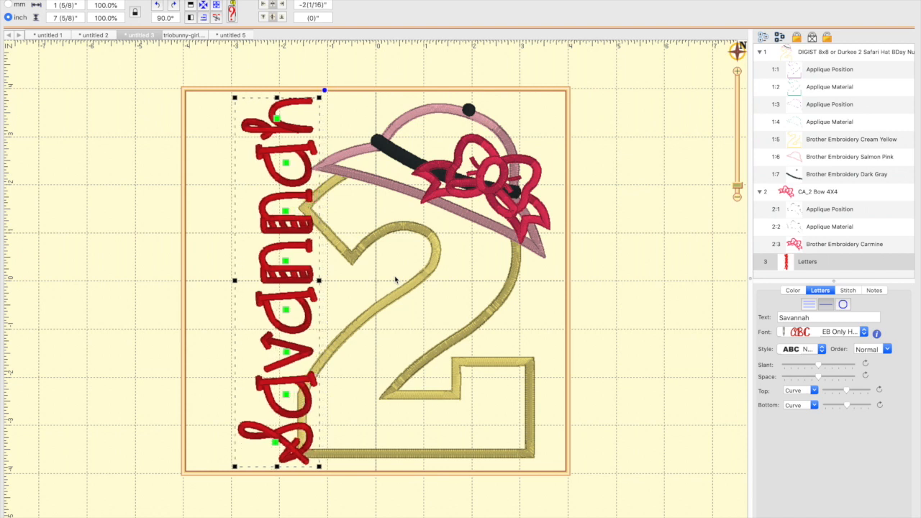
pyautogui.press('Left')
pyautogui.press('Left')
pyautogui.press('Left')
pyautogui.press('Left')
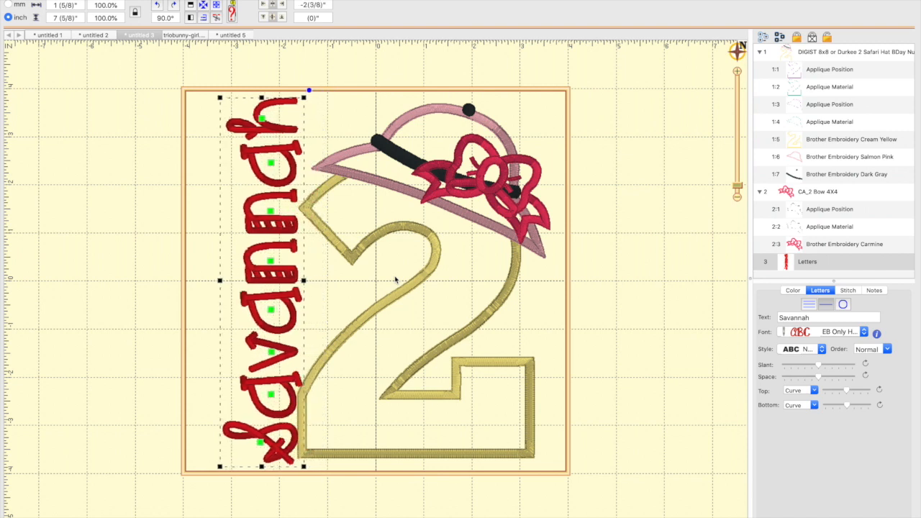
pyautogui.press('Left')
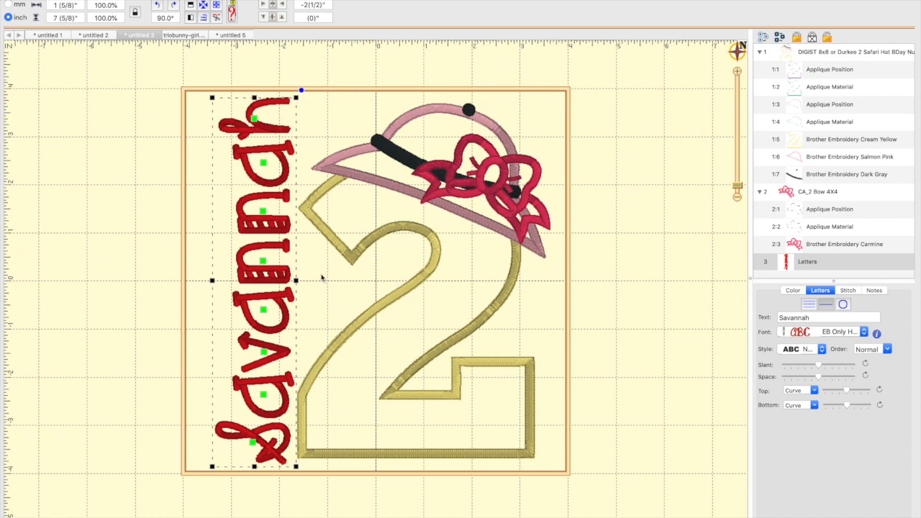
# - Try the name lettering at 95% scale, settle on 97%, and deselect it
pyautogui.moveTo(120, 6); pyautogui.dragTo(73, 7)
pyautogui.write('95')
pyautogui.press('Return')
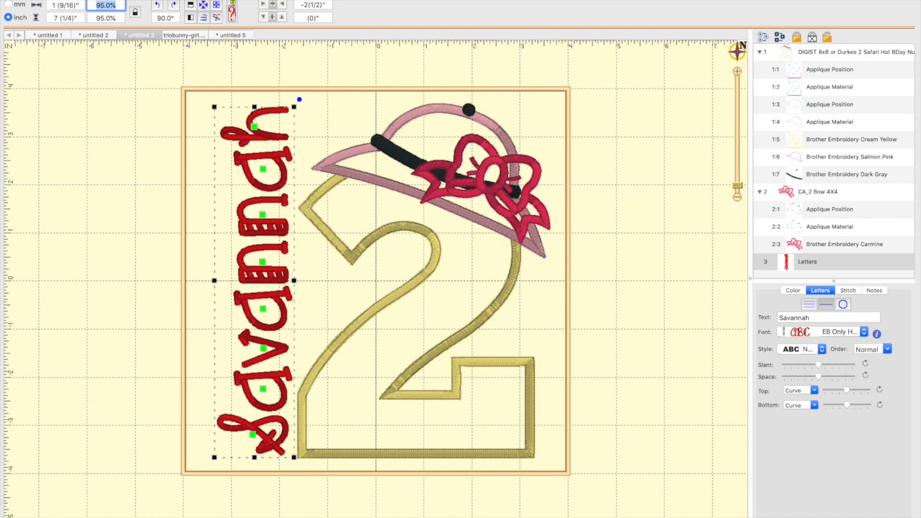
pyautogui.write('97')
pyautogui.press('Return')
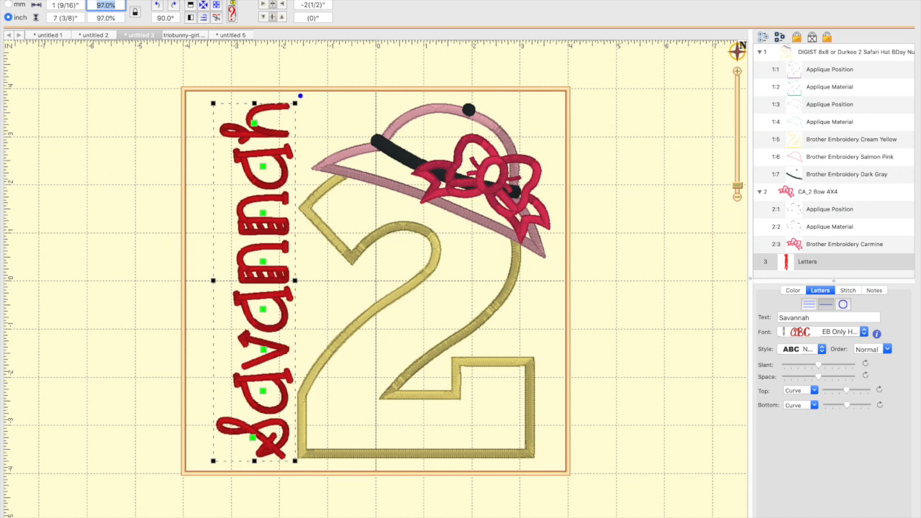
pyautogui.click(623, 271)
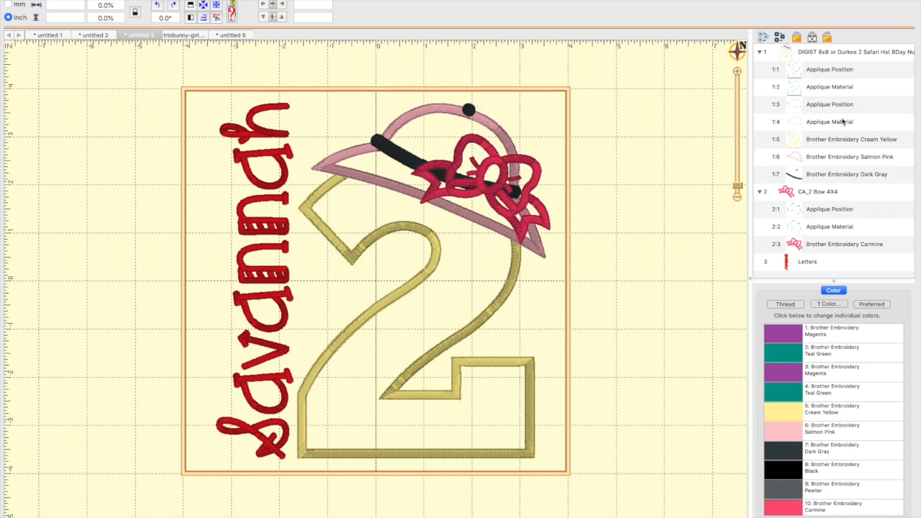
pyautogui.click(813, 141)
pyautogui.click(788, 331)
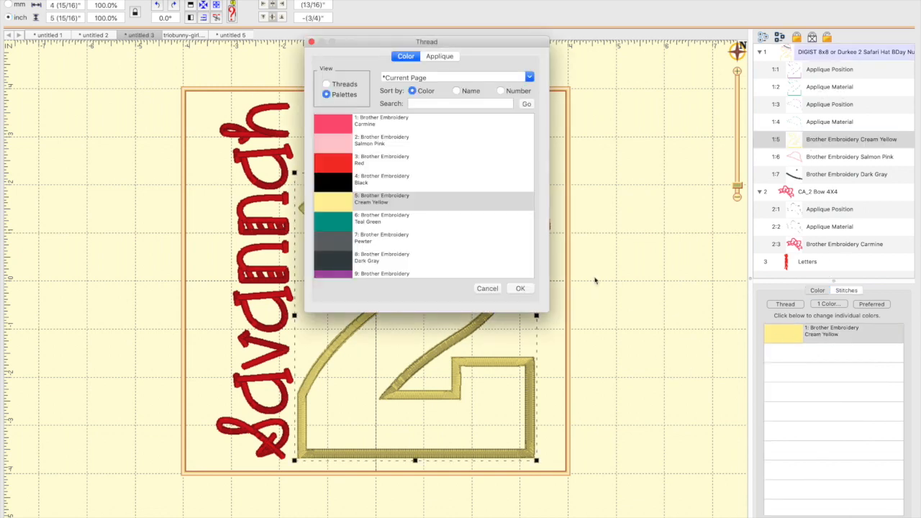
pyautogui.click(489, 288)
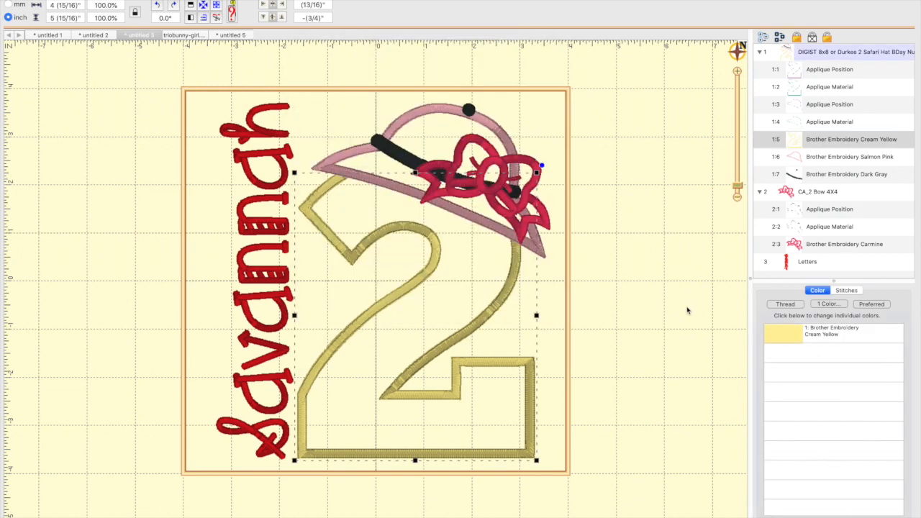
# - Convert the whole design's thread colors to the Madeira Poly brand
pyautogui.click(777, 304)
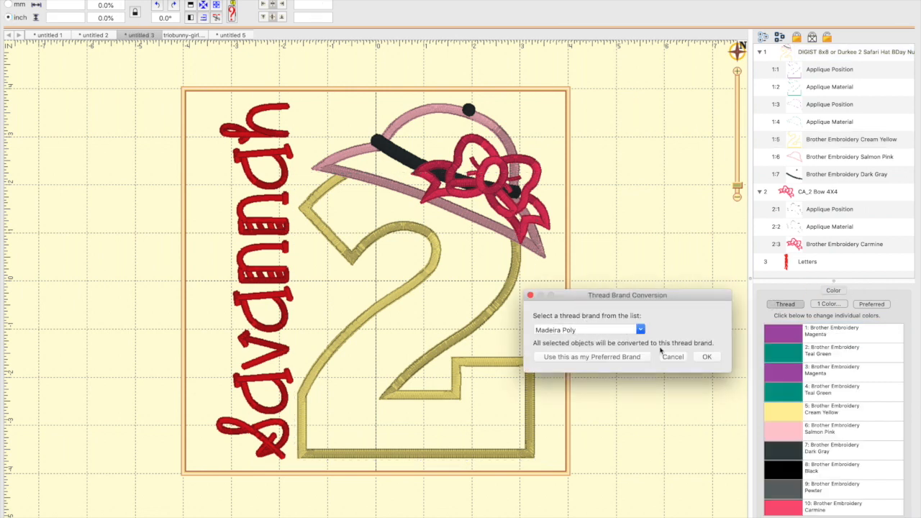
pyautogui.click(704, 359)
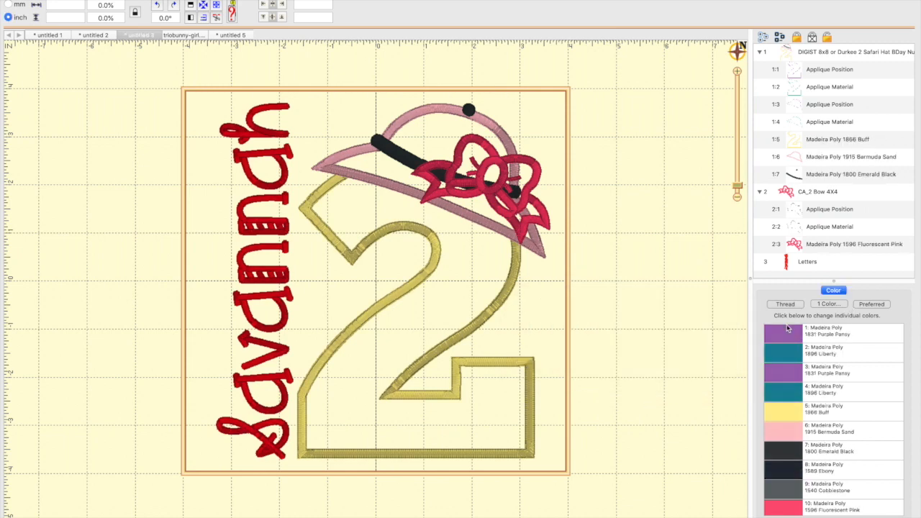
# - Try the Madeira Poly Coffee Bean thread on the number 2 outline, keeping the design preview in view
pyautogui.click(801, 141)
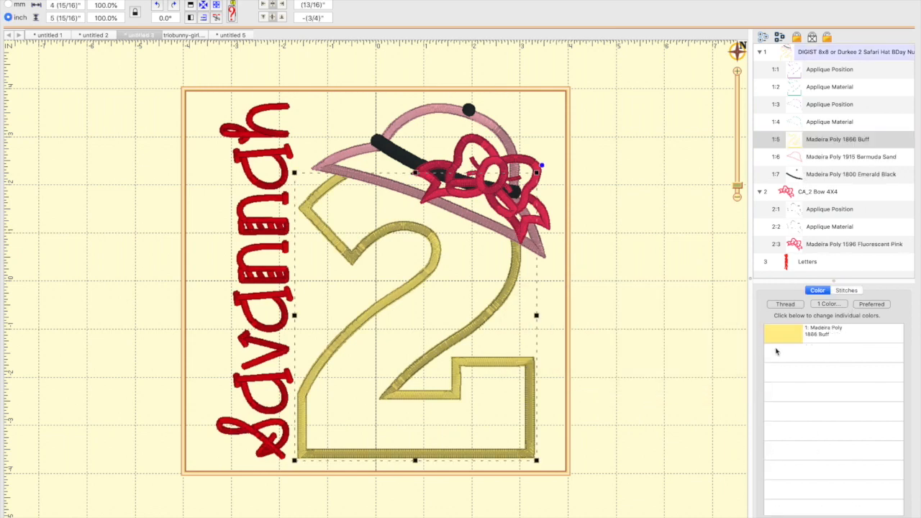
pyautogui.click(783, 337)
pyautogui.click(336, 96)
pyautogui.scroll(-15, 422, 249)
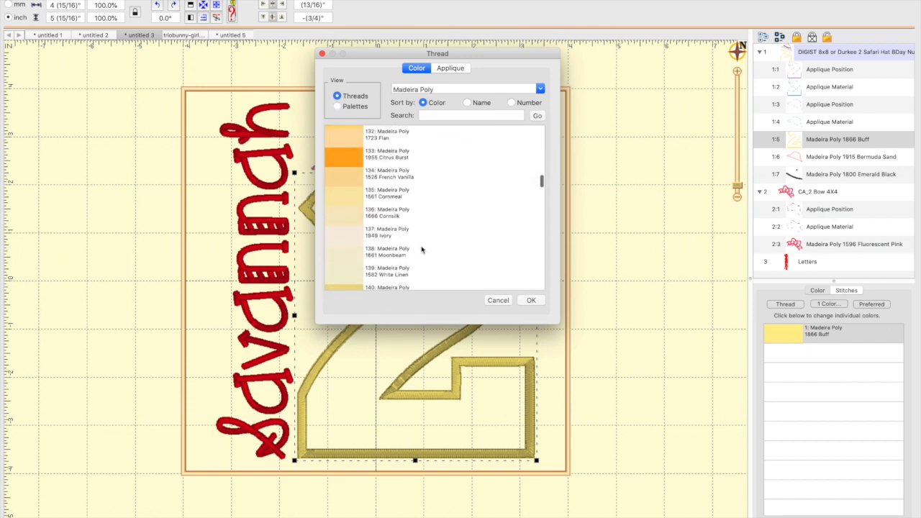
pyautogui.scroll(-20, 421, 250)
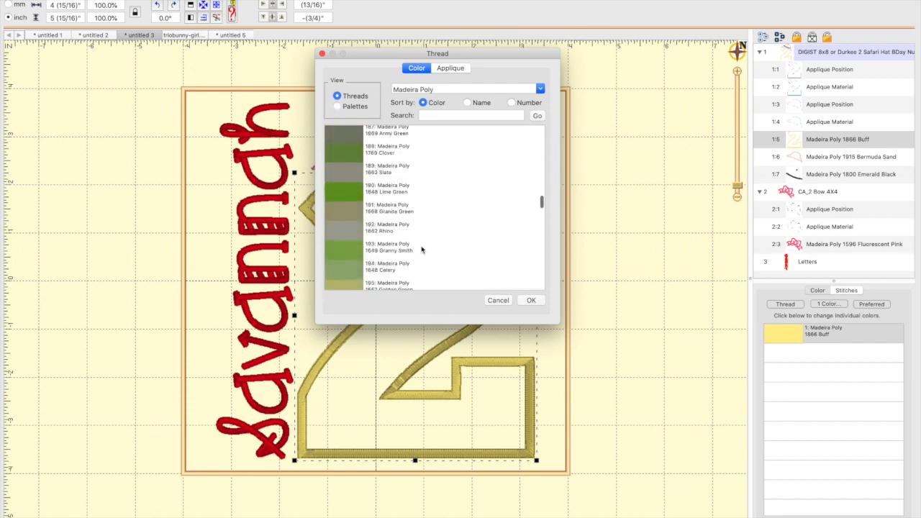
pyautogui.scroll(-20, 422, 249)
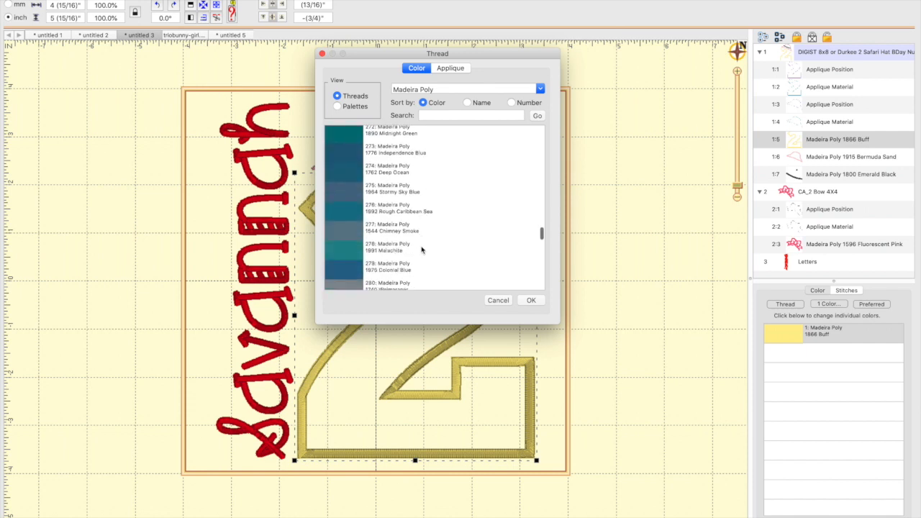
pyautogui.scroll(20, 422, 250)
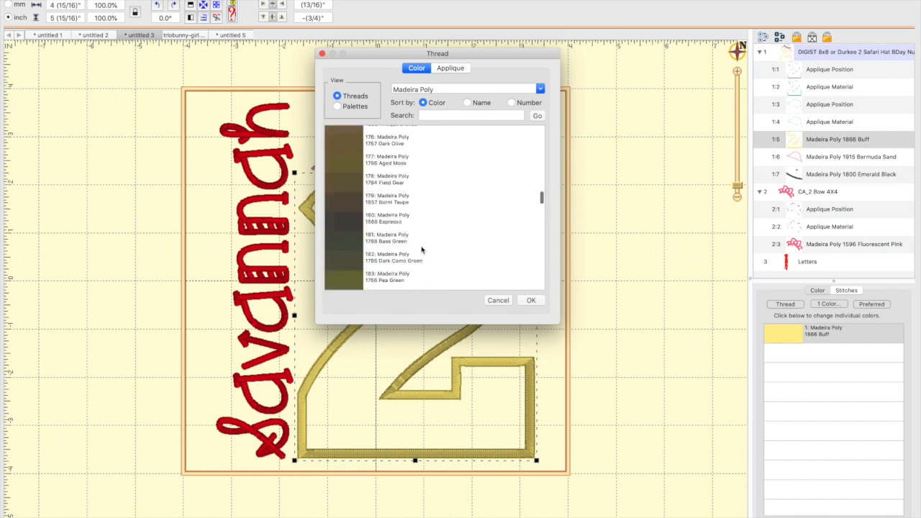
pyautogui.scroll(-10, 422, 250)
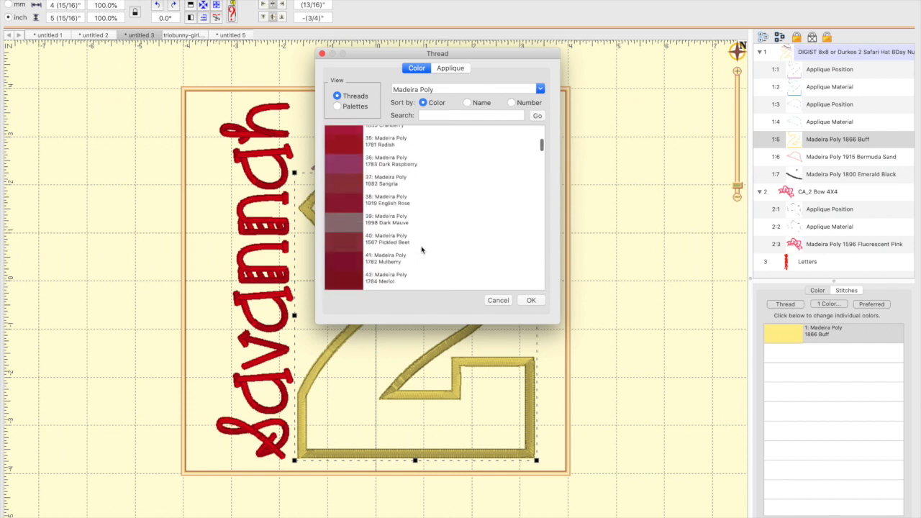
pyautogui.scroll(-2, 422, 249)
pyautogui.click(342, 265)
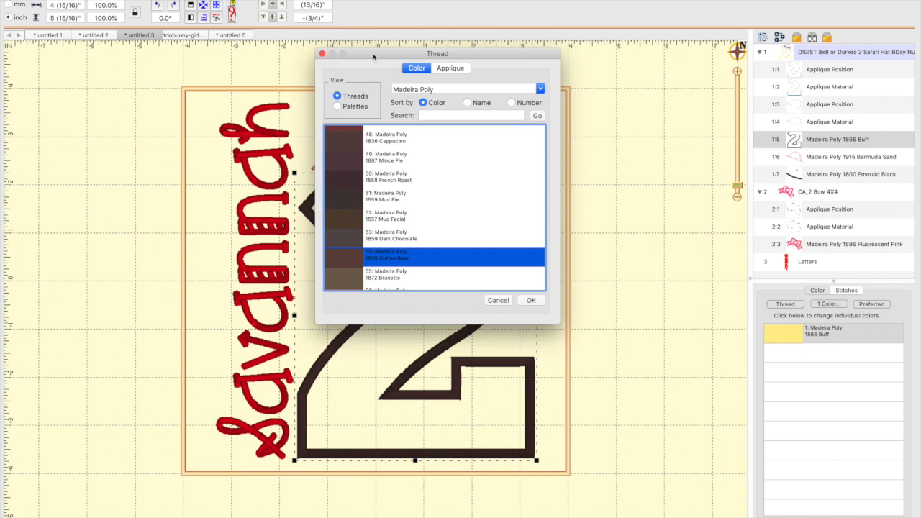
pyautogui.moveTo(372, 56); pyautogui.dragTo(608, 91)
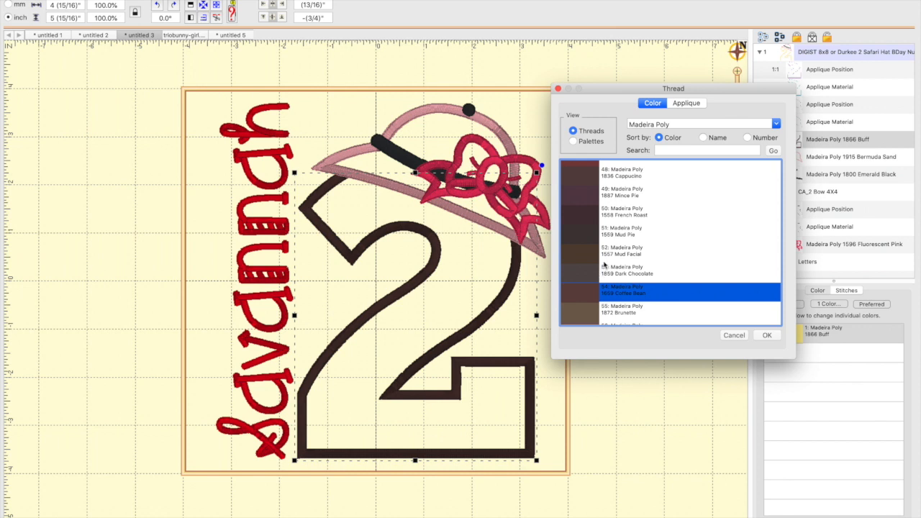
# - Set the number 2 outline's thread color to Madeira Poly 1565 Irish Coffee
pyautogui.scroll(-5, 604, 266)
pyautogui.click(565, 282)
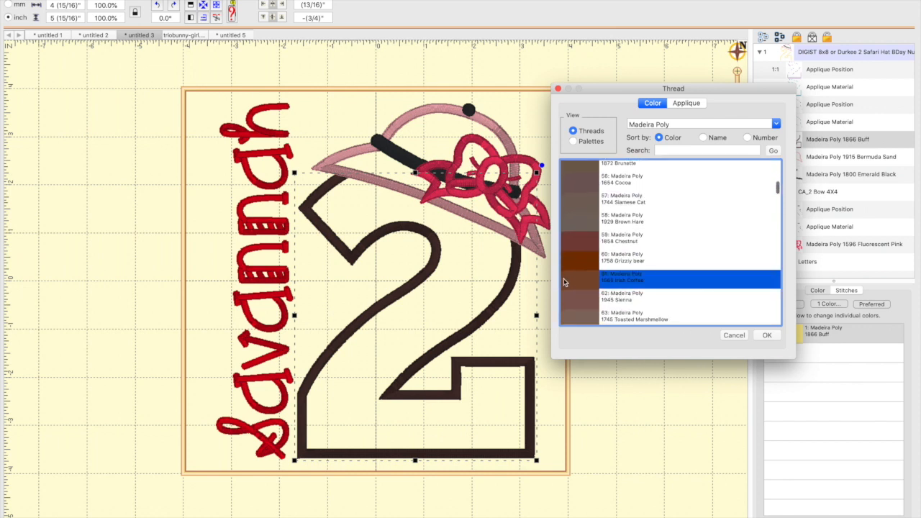
pyautogui.scroll(-3, 608, 297)
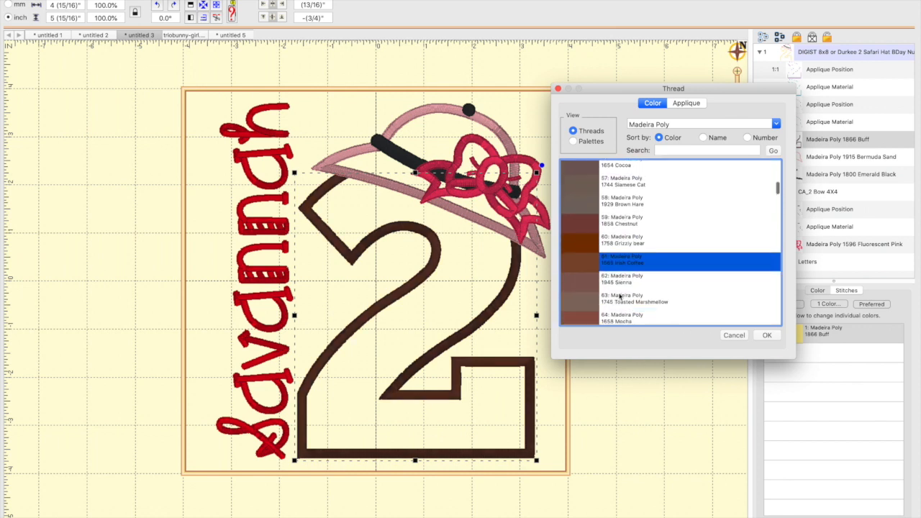
pyautogui.scroll(-3, 620, 296)
pyautogui.scroll(3, 619, 296)
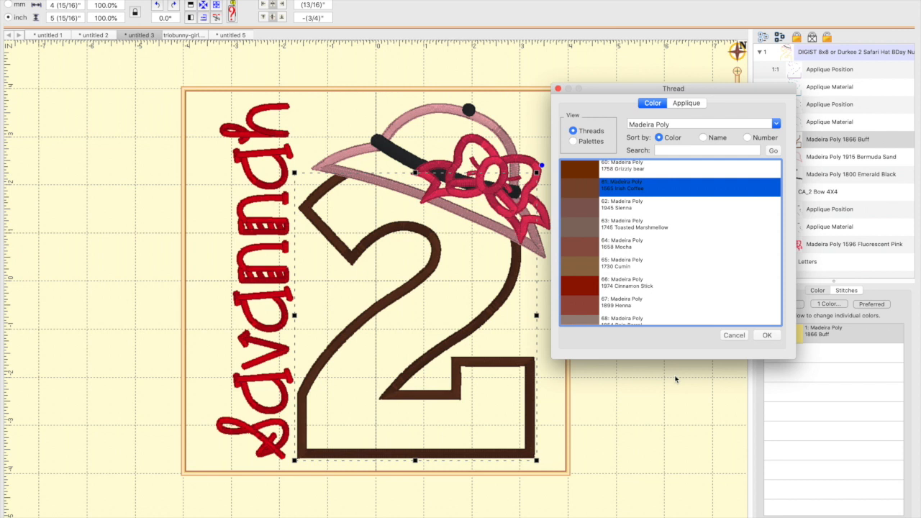
pyautogui.click(767, 336)
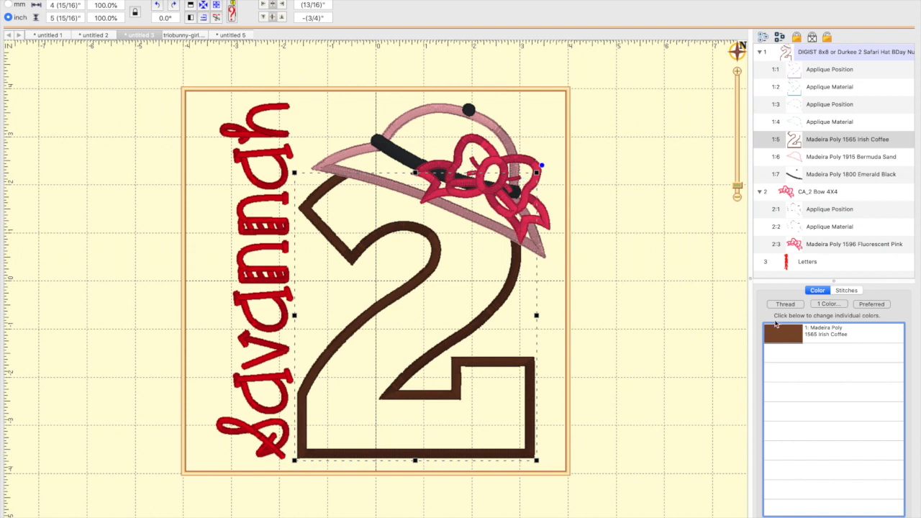
# - Try the Madeira Poly 1730 Cumin thread on the safari hat outline
pyautogui.click(797, 158)
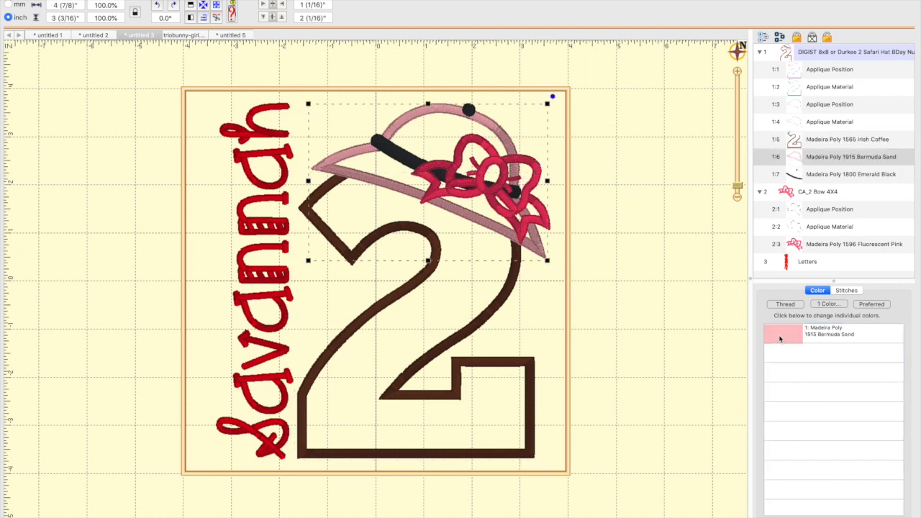
pyautogui.click(780, 338)
pyautogui.scroll(5, 368, 189)
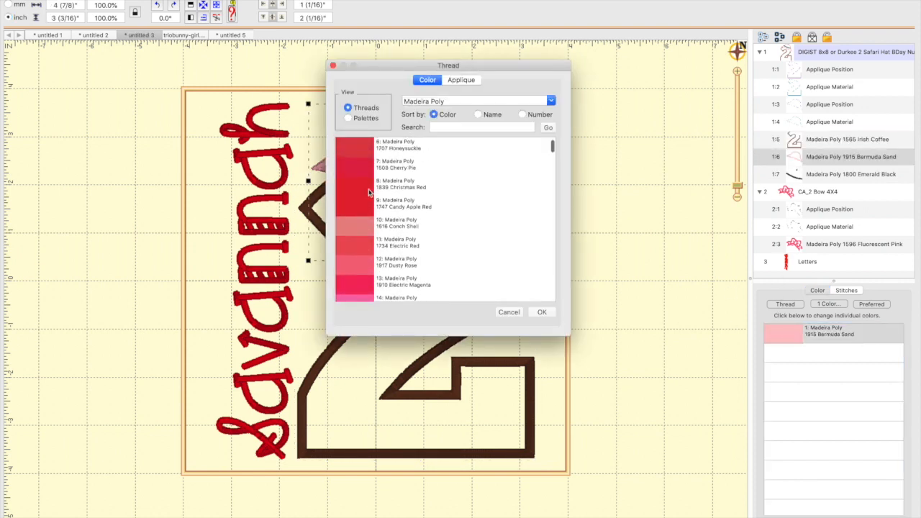
pyautogui.scroll(-3, 370, 201)
pyautogui.scroll(-15, 372, 205)
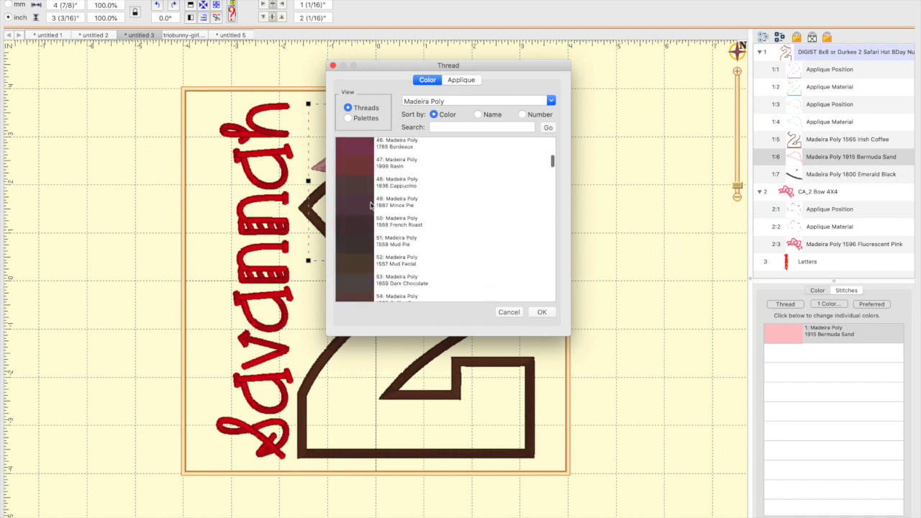
pyautogui.scroll(3, 370, 205)
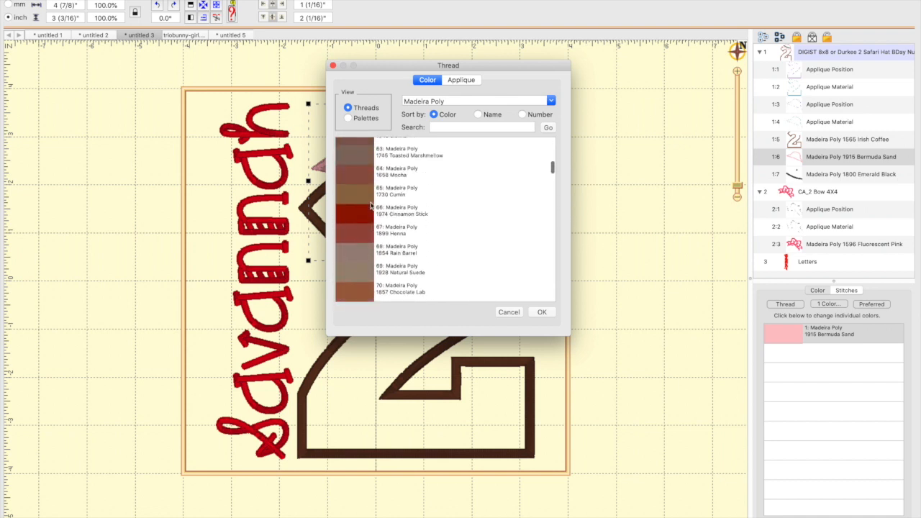
pyautogui.click(361, 203)
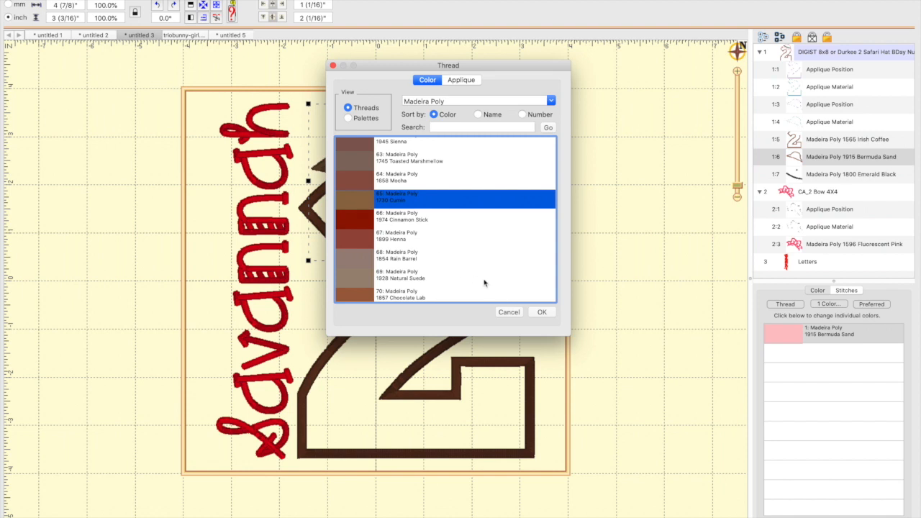
pyautogui.scroll(-3, 361, 271)
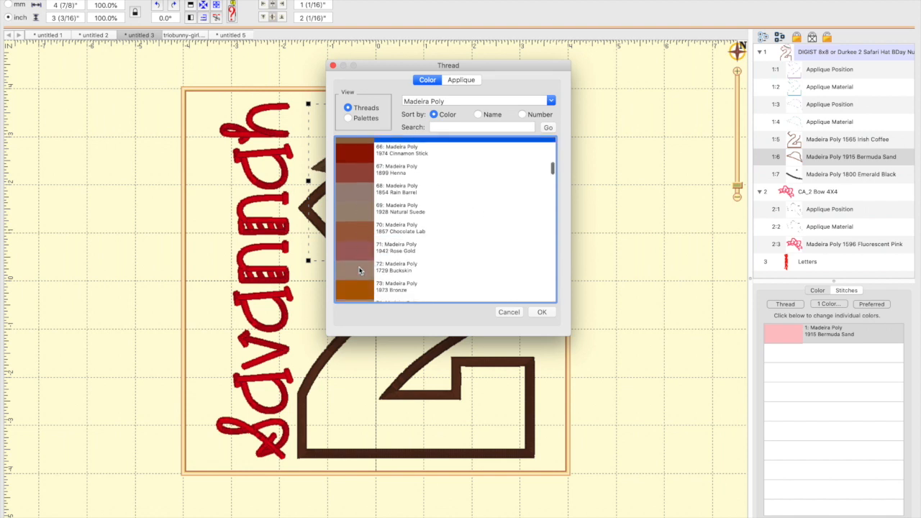
pyautogui.click(539, 313)
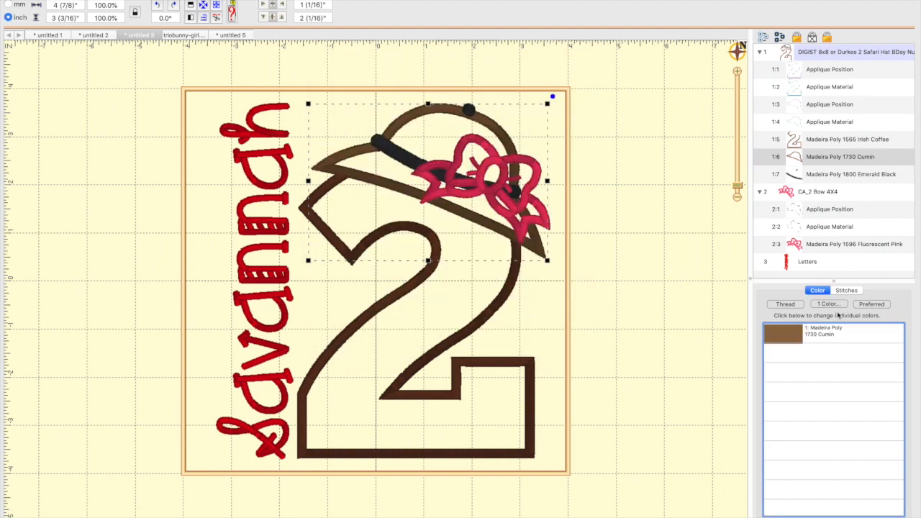
# - Set the safari hat outline's thread color to Madeira Poly 1527 Teddy Bear
pyautogui.click(787, 335)
pyautogui.scroll(-5, 394, 289)
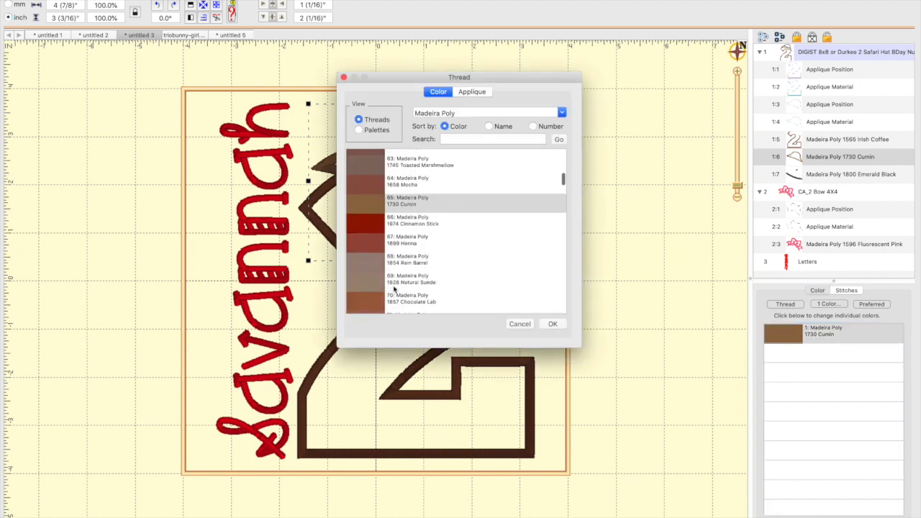
pyautogui.scroll(-3, 395, 288)
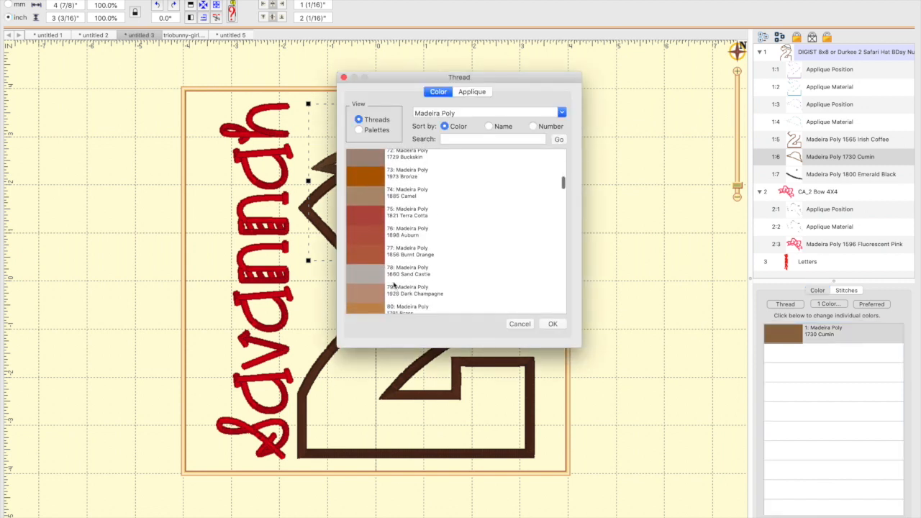
pyautogui.scroll(-15, 394, 279)
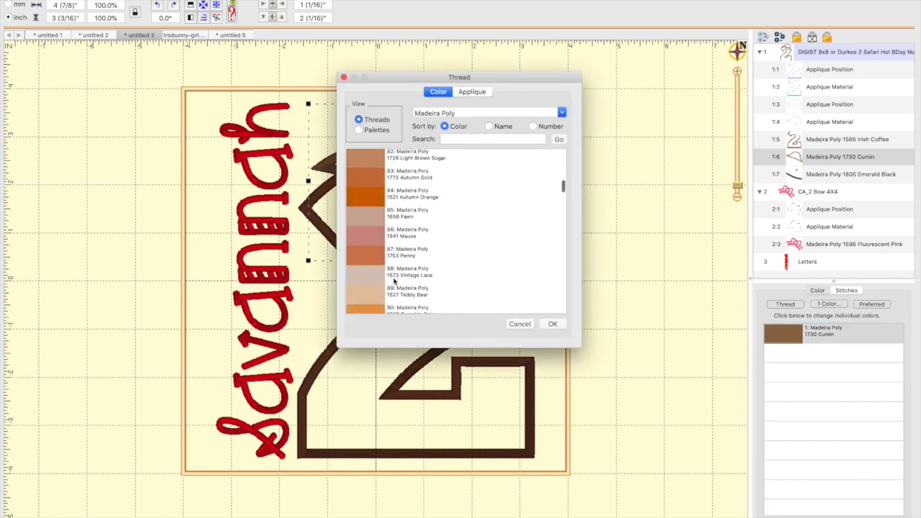
pyautogui.scroll(-5, 395, 281)
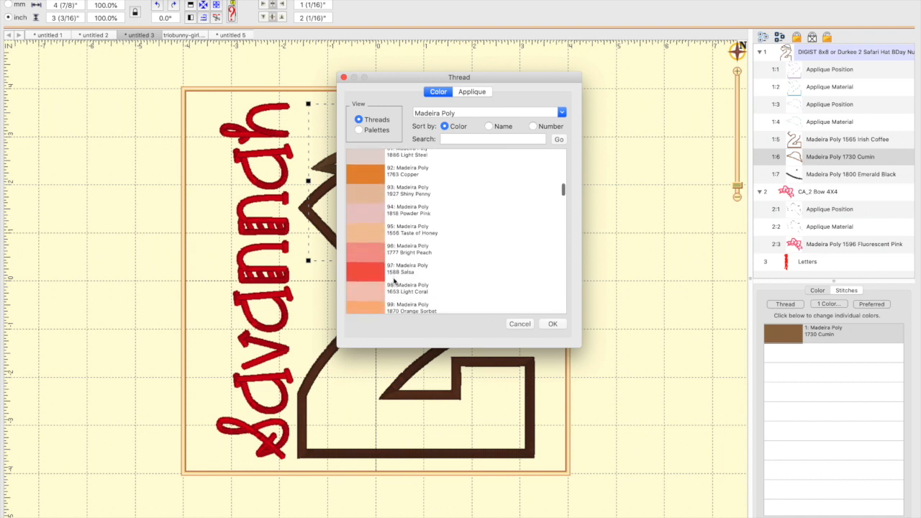
pyautogui.scroll(4, 394, 281)
pyautogui.click(379, 170)
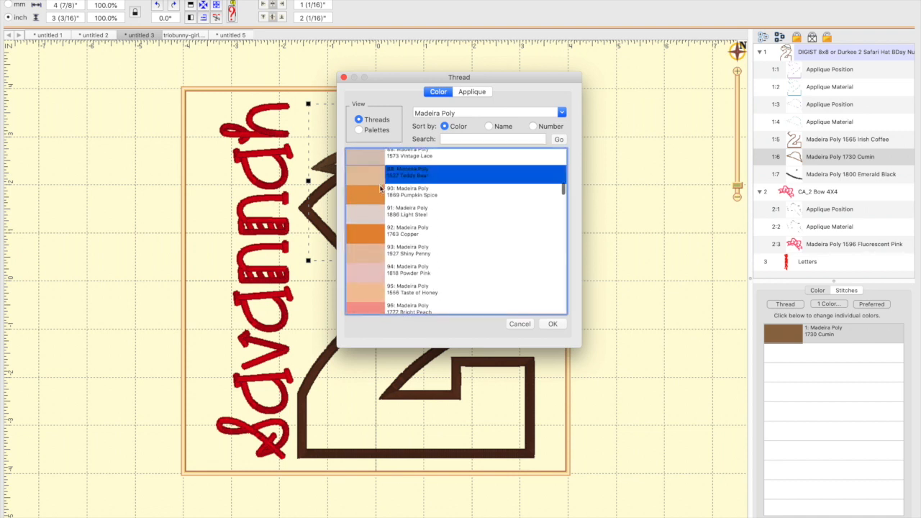
pyautogui.click(552, 324)
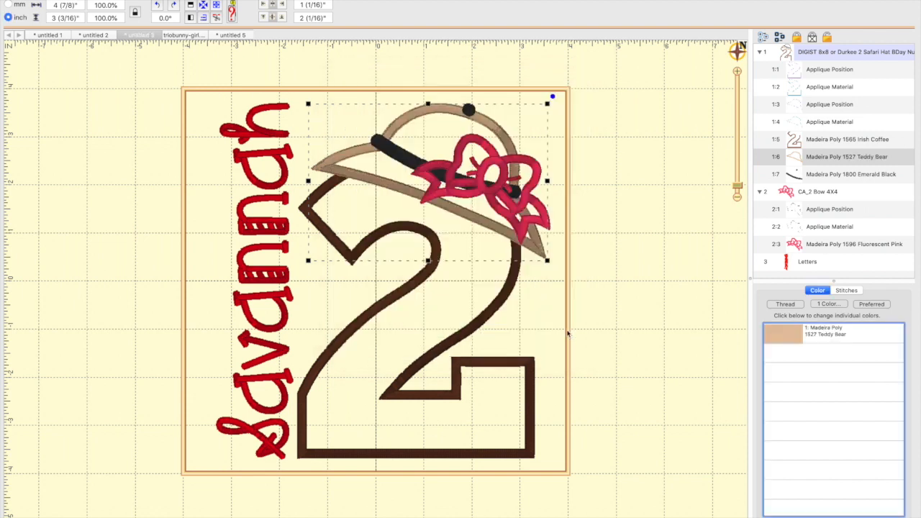
# - Recolor the hat band with Madeira Poly 1565 Irish Coffee from the current page's palette
pyautogui.click(787, 176)
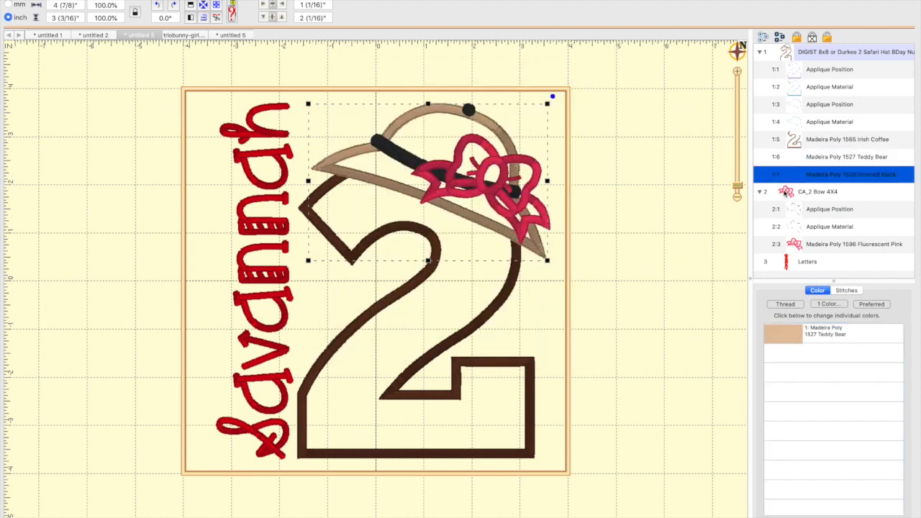
pyautogui.doubleClick(794, 340)
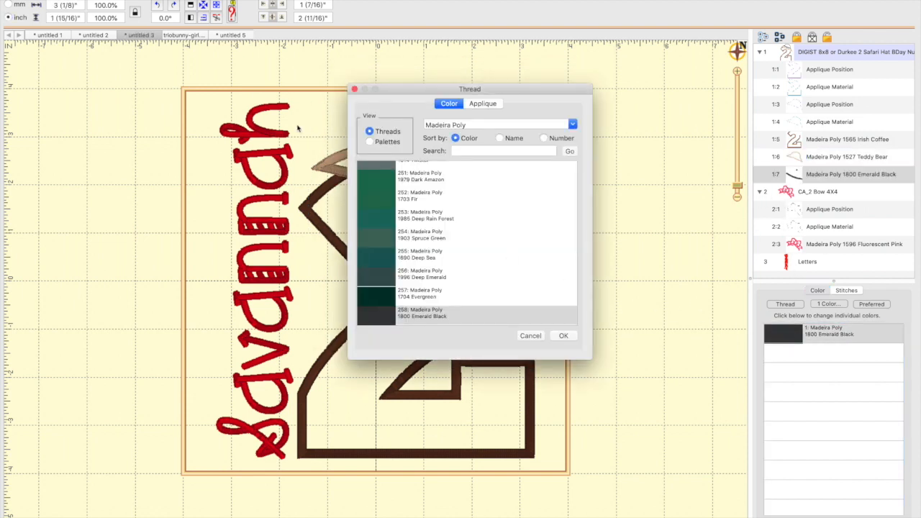
pyautogui.click(370, 144)
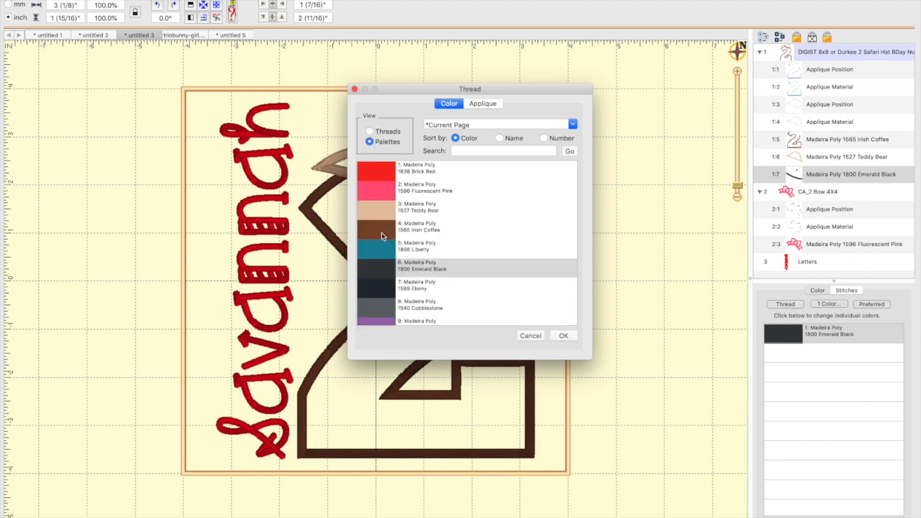
pyautogui.click(379, 233)
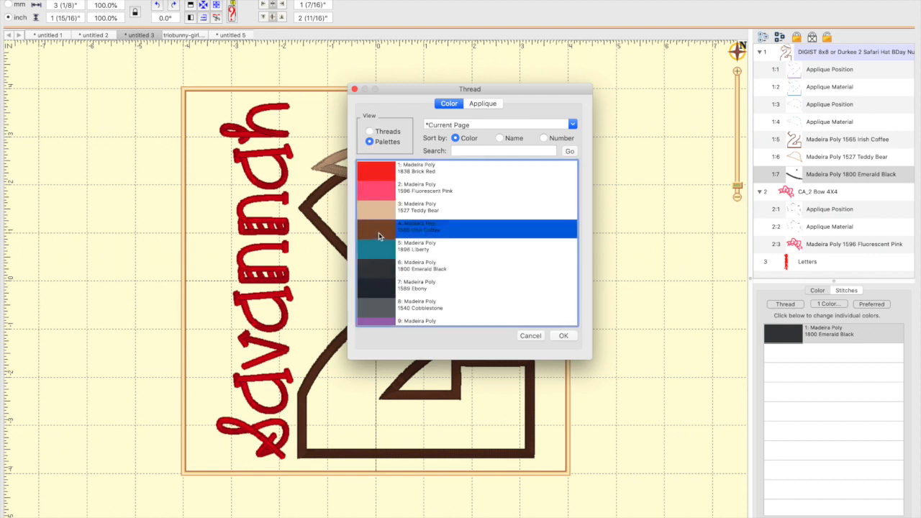
pyautogui.click(564, 336)
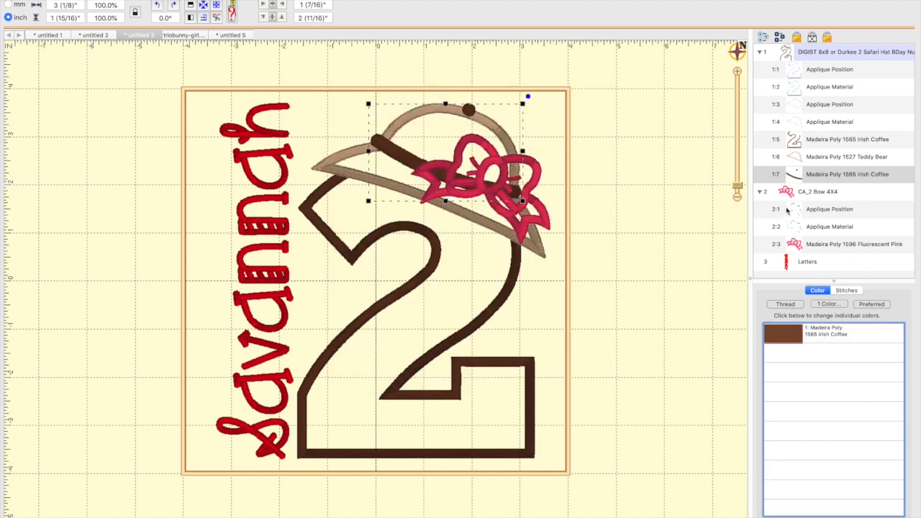
# - Set the bow's satin outline to Madeira Poly 1816 Rustic Pink from the full Madeira Poly thread list
pyautogui.click(793, 244)
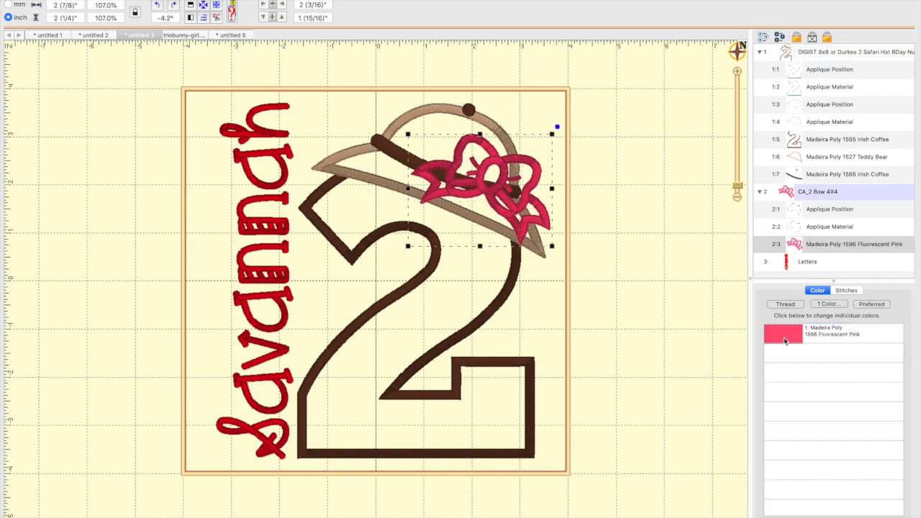
pyautogui.click(784, 340)
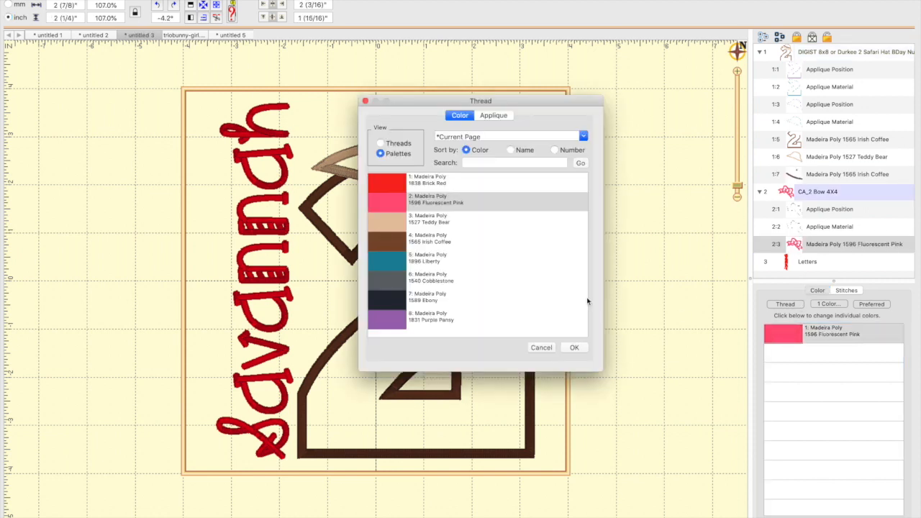
pyautogui.click(380, 143)
pyautogui.scroll(-10, 398, 286)
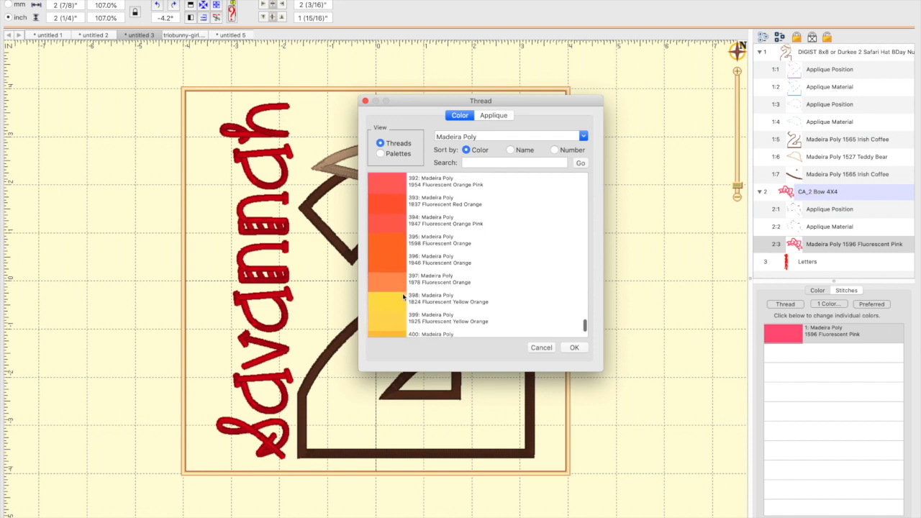
pyautogui.scroll(15, 404, 293)
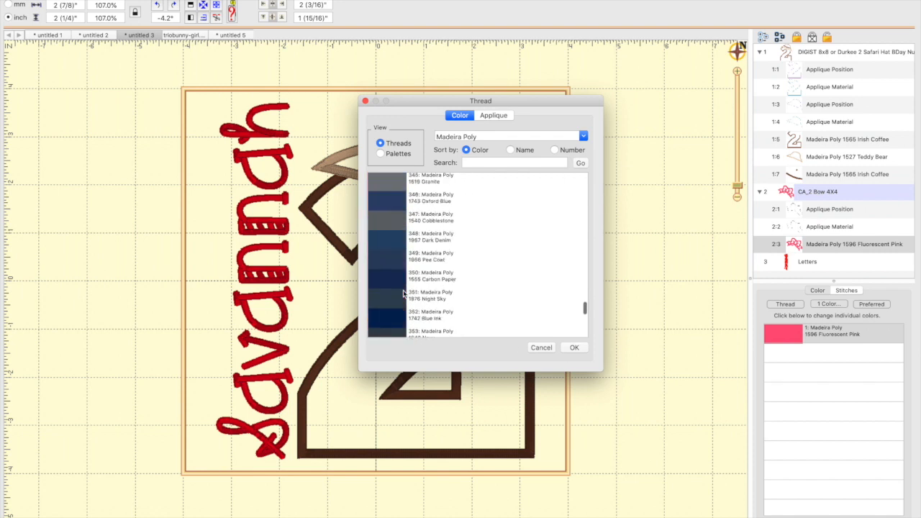
pyautogui.scroll(10, 404, 293)
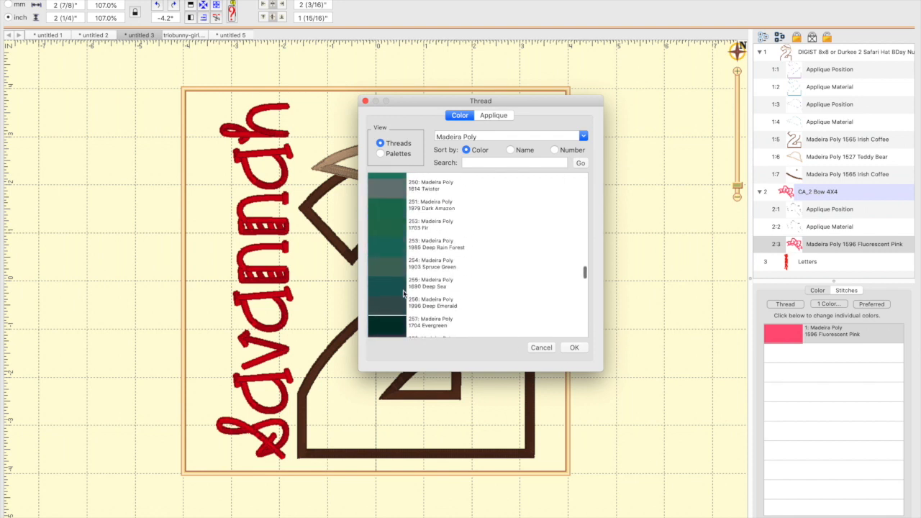
pyautogui.scroll(15, 403, 293)
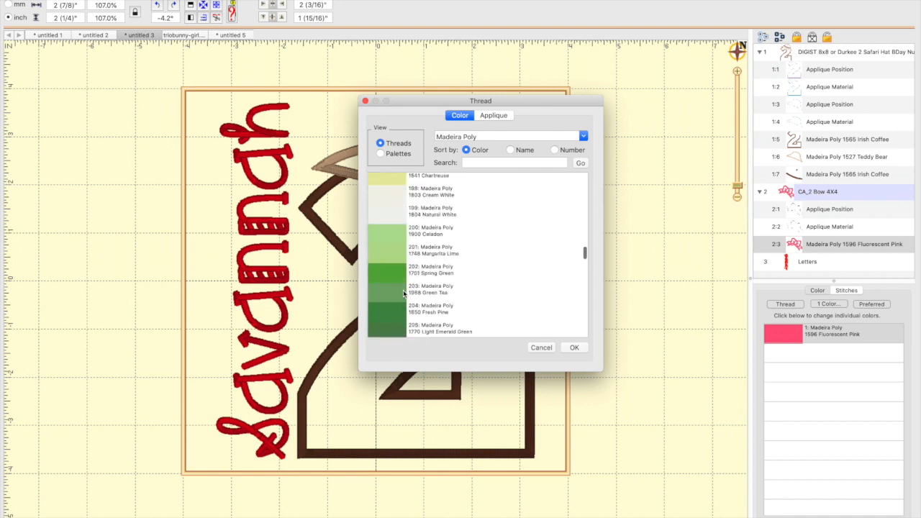
pyautogui.scroll(15, 403, 293)
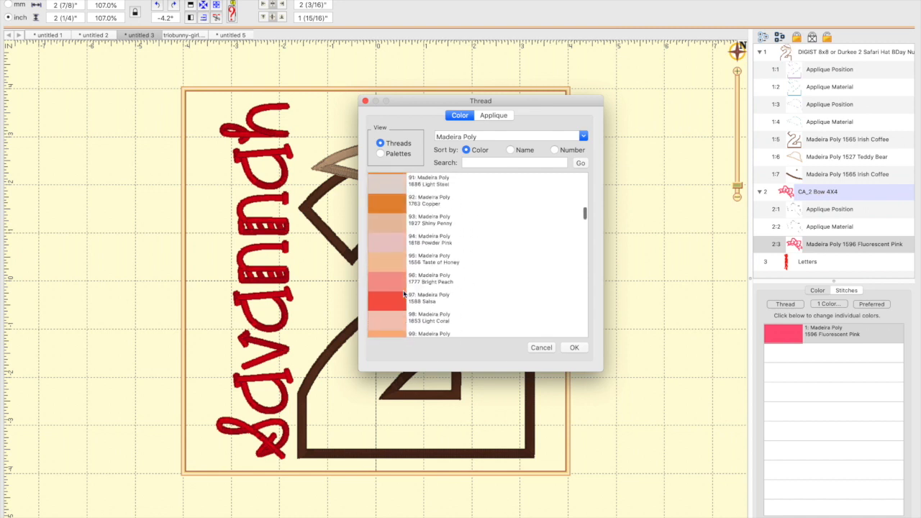
pyautogui.scroll(15, 403, 293)
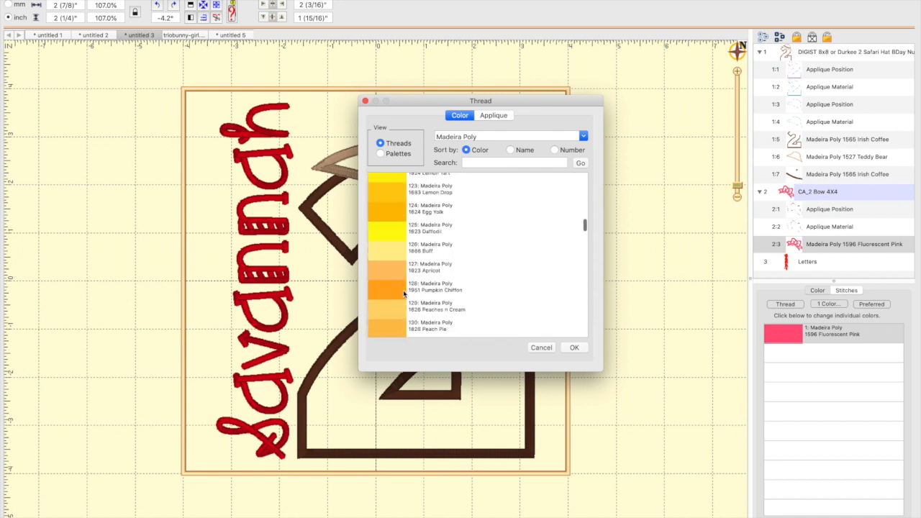
pyautogui.scroll(5, 403, 293)
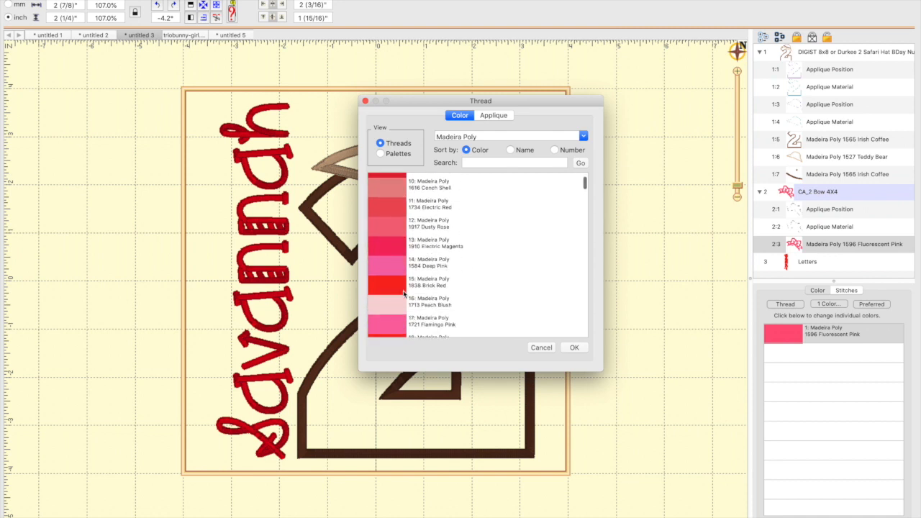
pyautogui.scroll(-1, 404, 292)
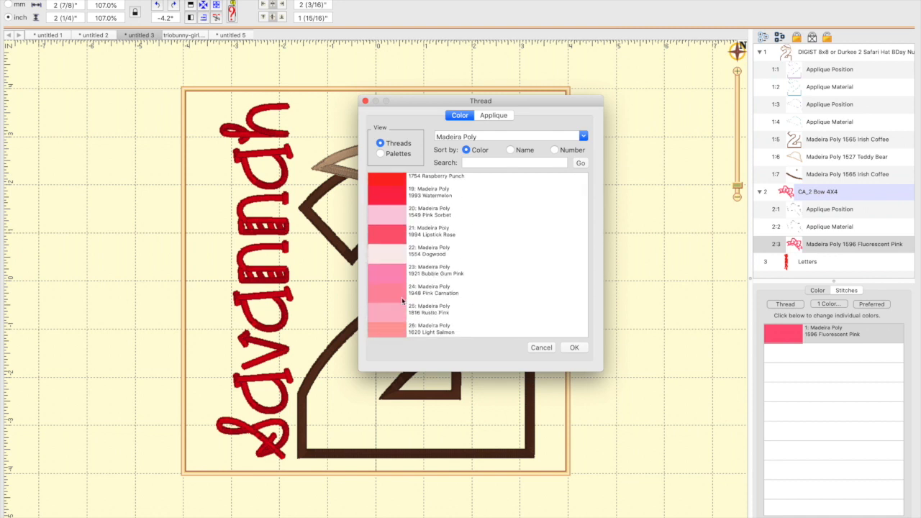
pyautogui.click(400, 314)
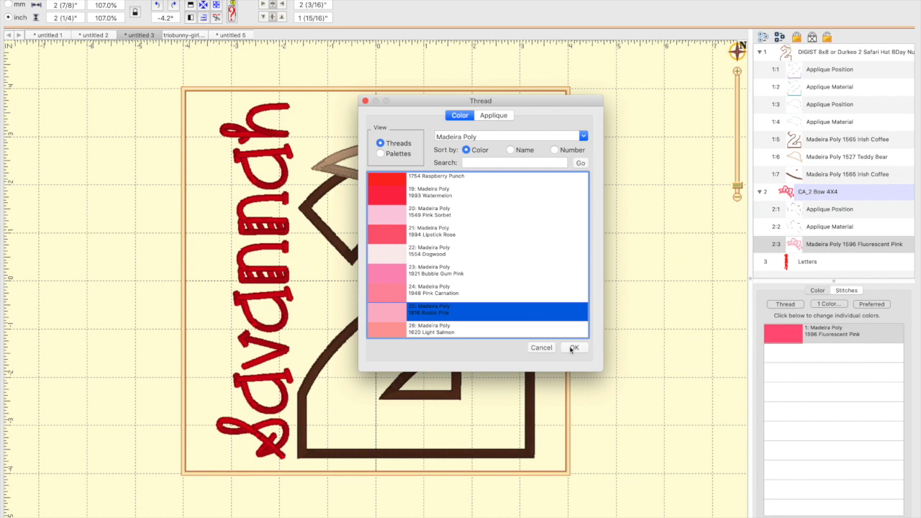
pyautogui.scroll(-3, 453, 282)
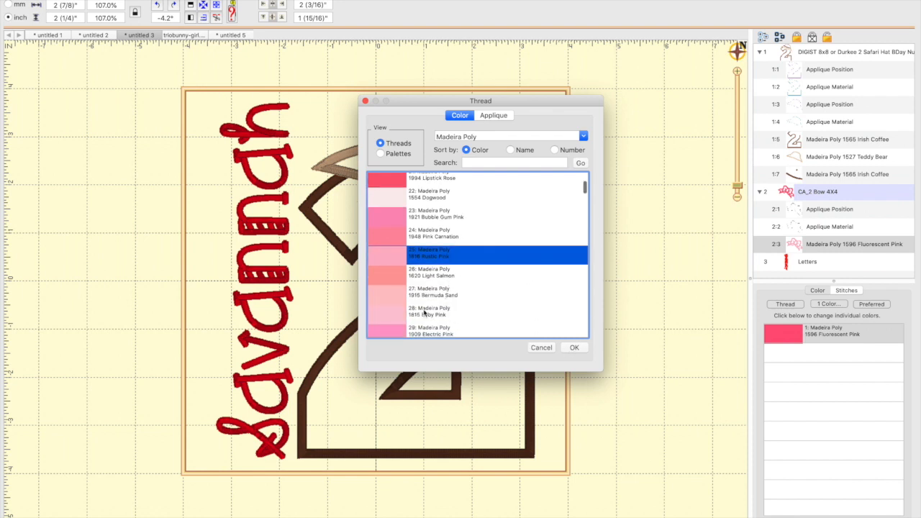
pyautogui.scroll(-2, 520, 325)
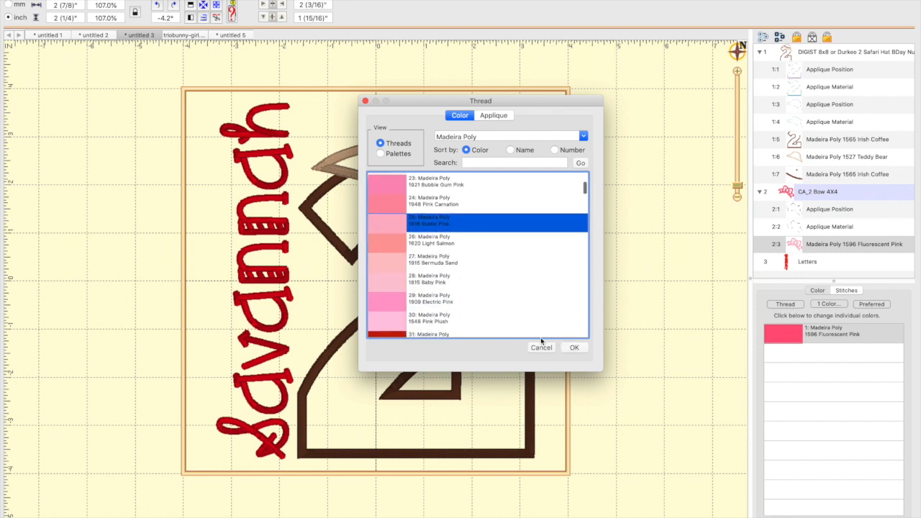
pyautogui.click(575, 351)
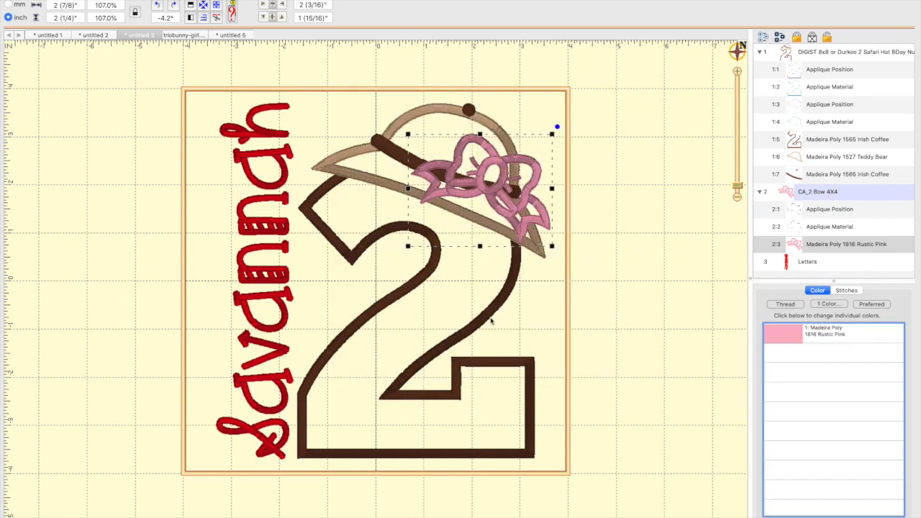
# - Recolor the vertical name lettering with Madeira Poly 1816 Rustic Pink from the current page's palette
pyautogui.click(249, 224)
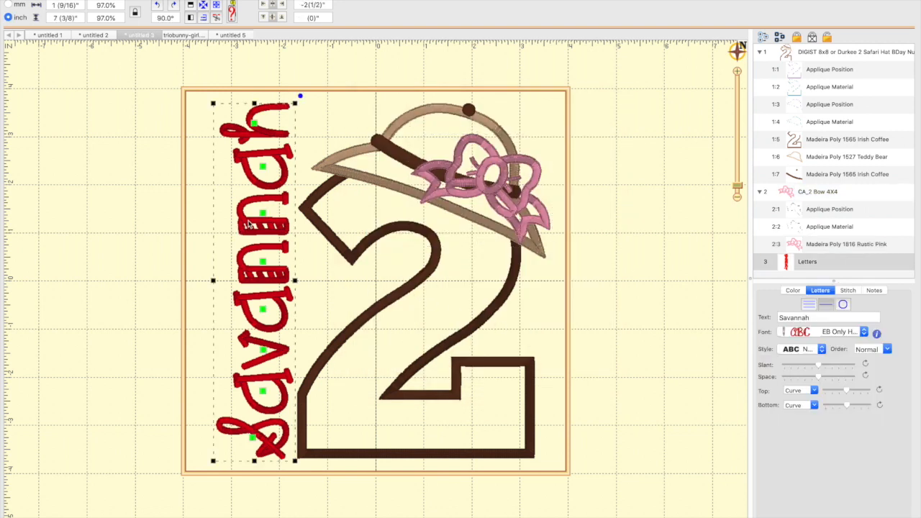
pyautogui.click(790, 290)
pyautogui.click(784, 334)
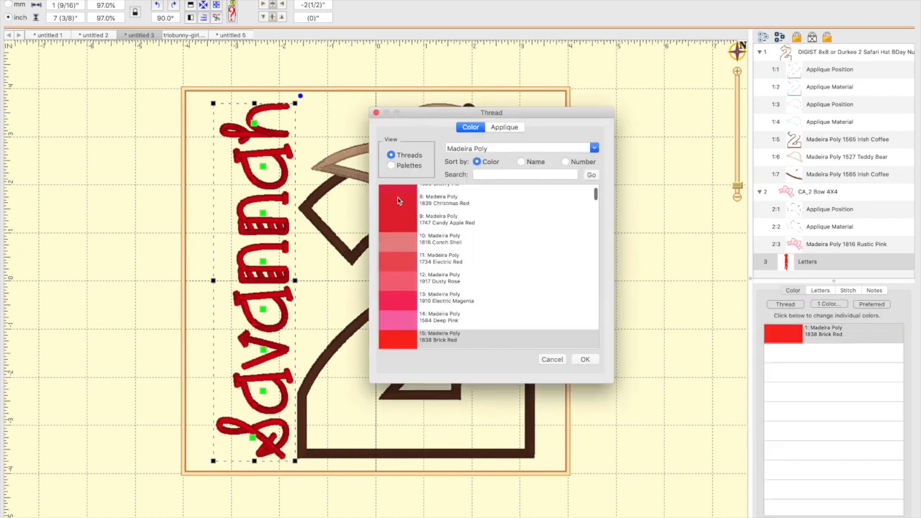
pyautogui.click(390, 165)
pyautogui.click(402, 217)
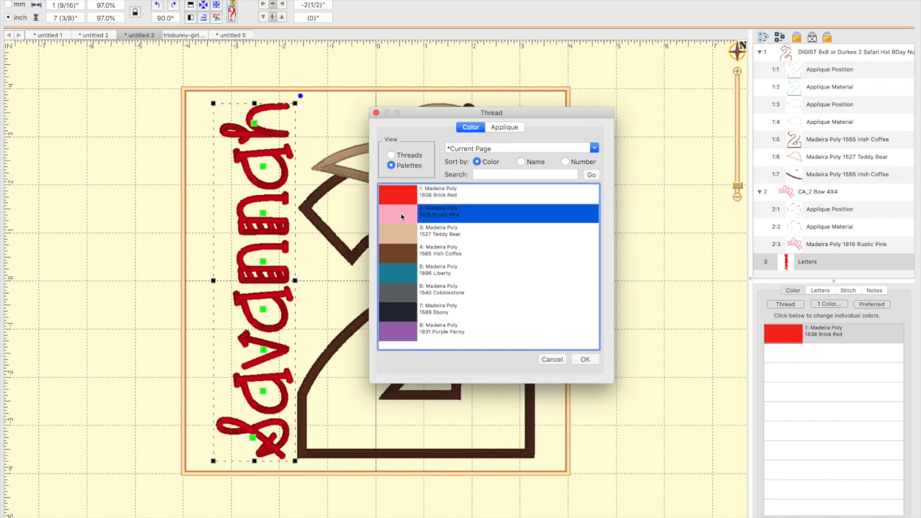
pyautogui.click(585, 359)
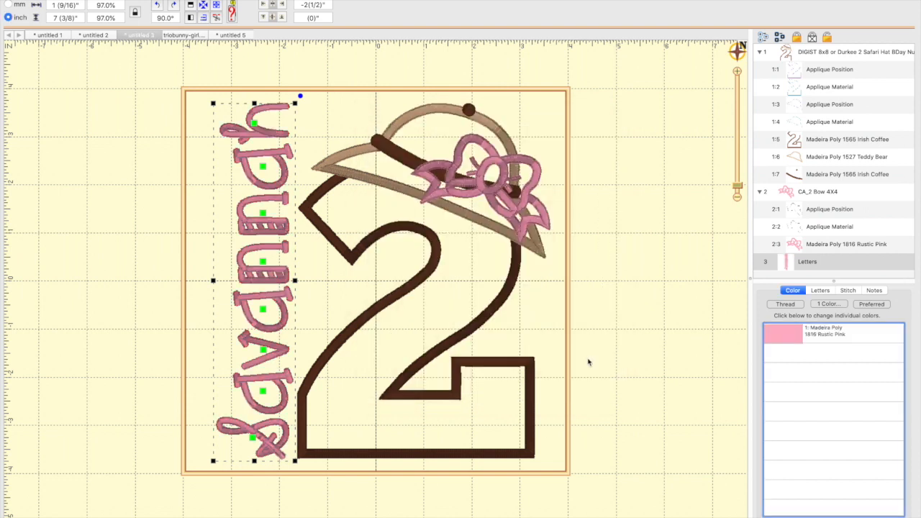
pyautogui.click(647, 360)
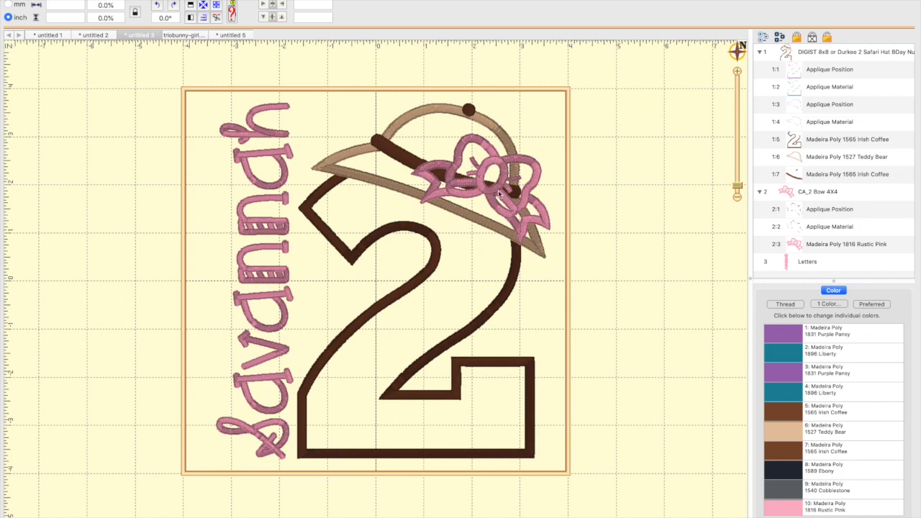
# - Delete the complete bow and number 2 design from the untitled 5 page
pyautogui.click(238, 36)
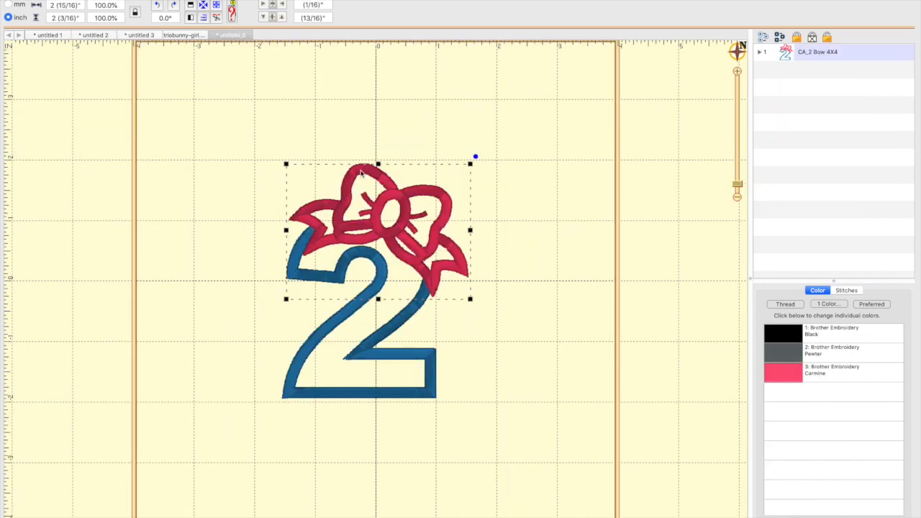
pyautogui.click(428, 311)
pyautogui.moveTo(281, 178)
pyautogui.mouseDown()
pyautogui.moveTo(368, 258)
pyautogui.moveTo(496, 423)
pyautogui.mouseUp()
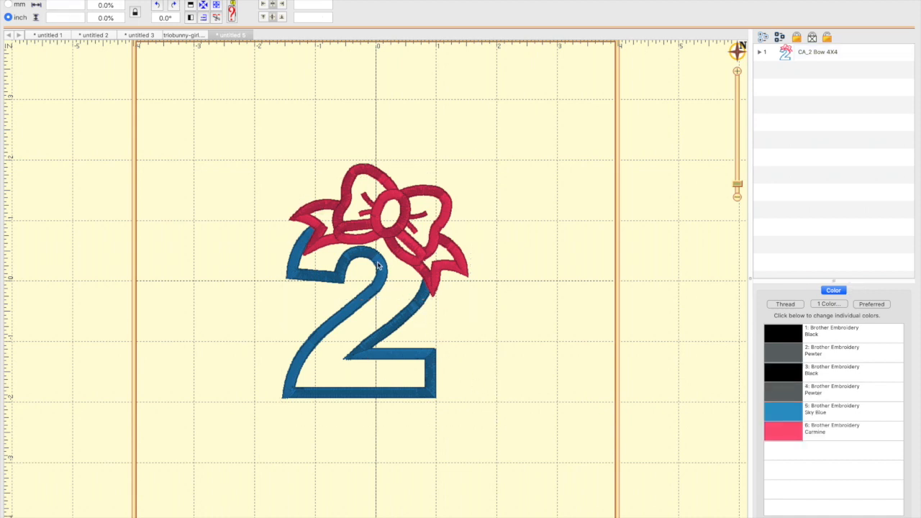
pyautogui.click(379, 226)
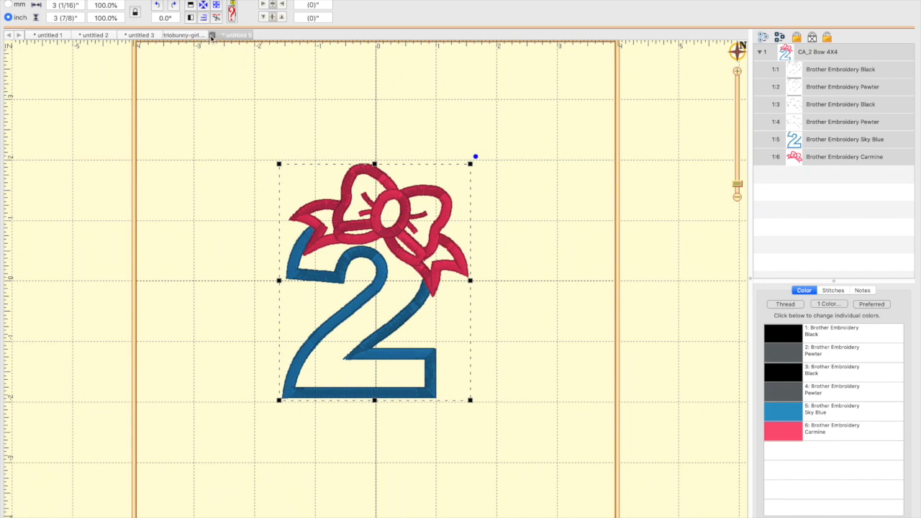
pyautogui.press('Delete')
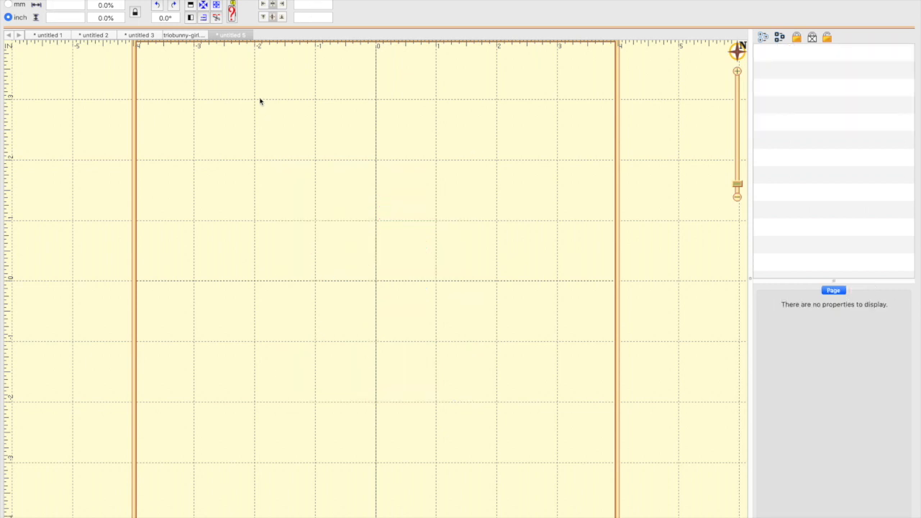
# - Check the girl and boy bunny pages and open boy-bunny.be from the Easter/Stpatty folder
pyautogui.click(45, 35)
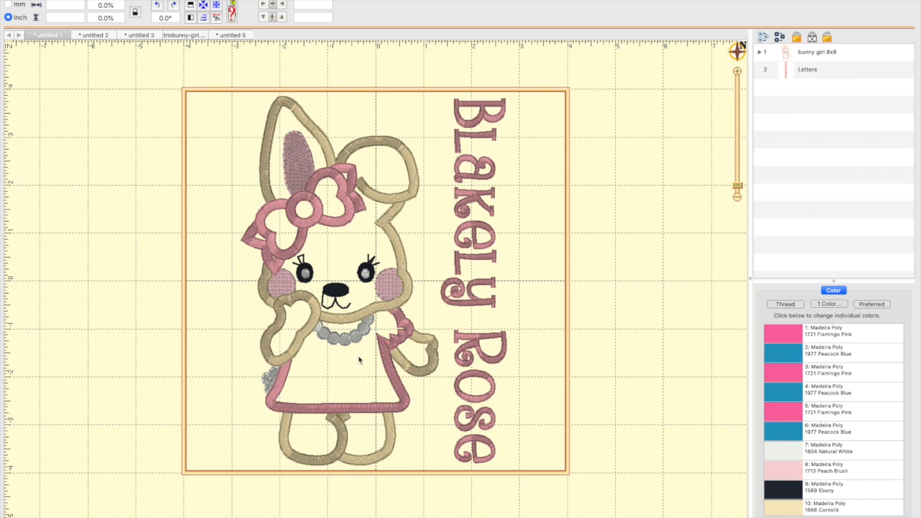
pyautogui.click(93, 35)
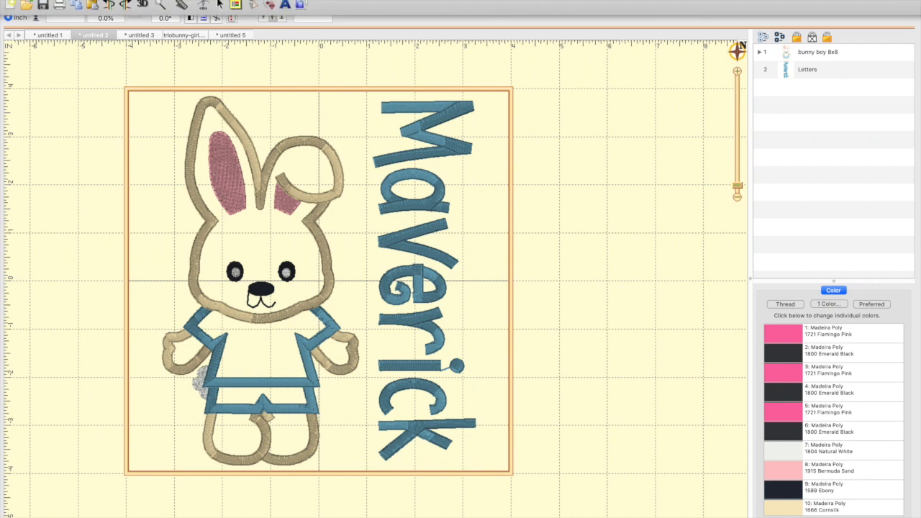
pyautogui.click(87, 0)
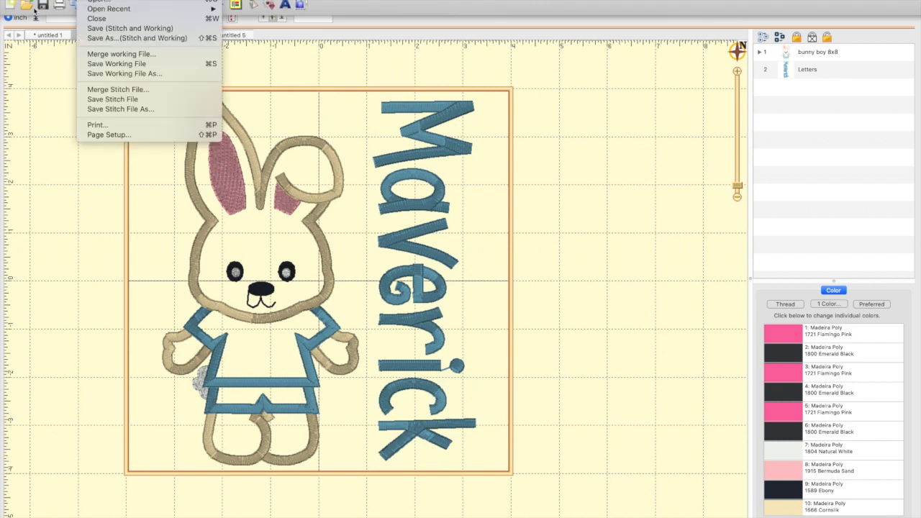
pyautogui.click(46, 102)
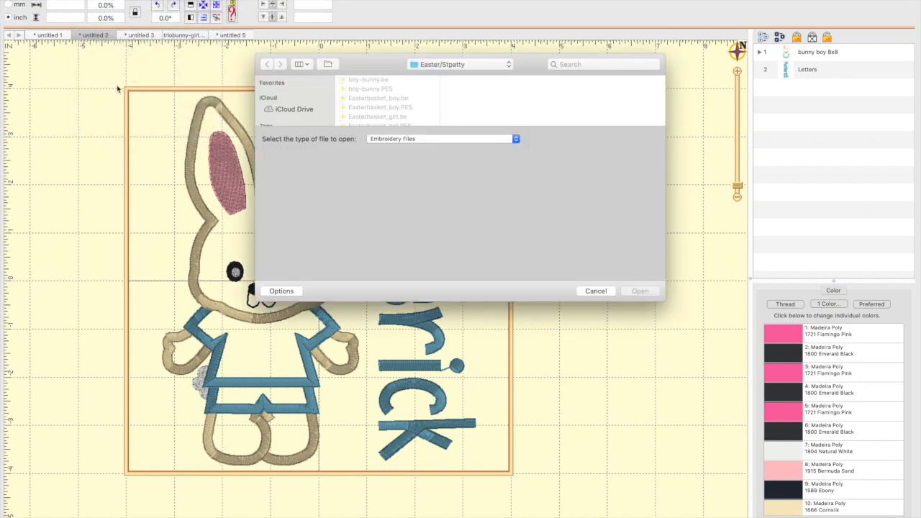
pyautogui.click(370, 81)
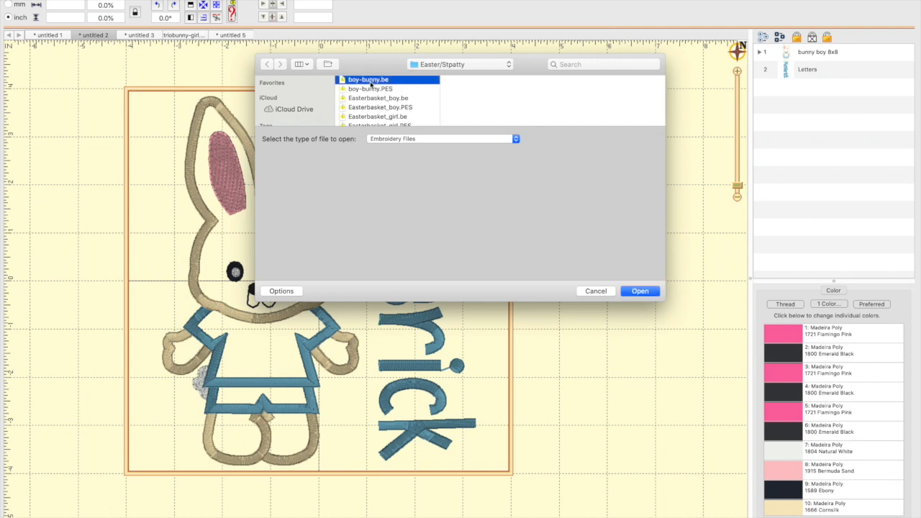
pyautogui.click(640, 292)
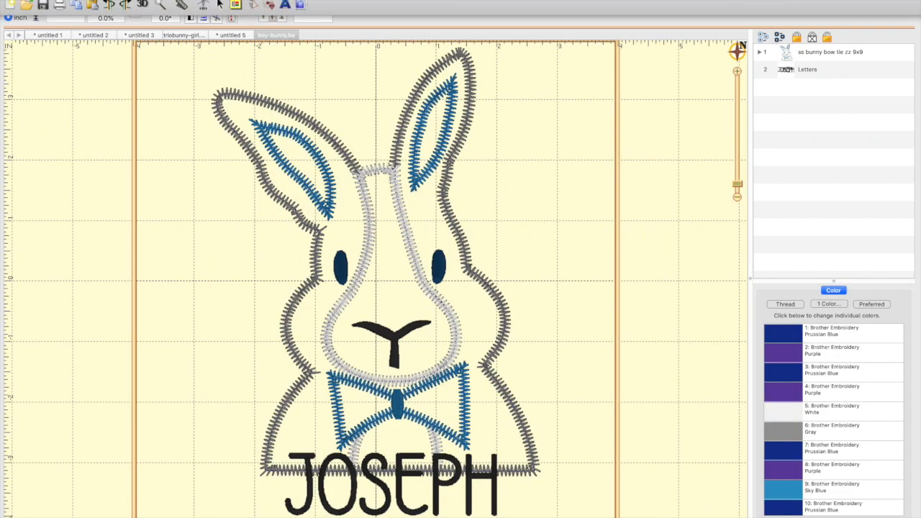
# - Open the Easterbasket_boy.be working file from the Easter/Stpatty folder
pyautogui.click(85, 1)
pyautogui.click(50, 133)
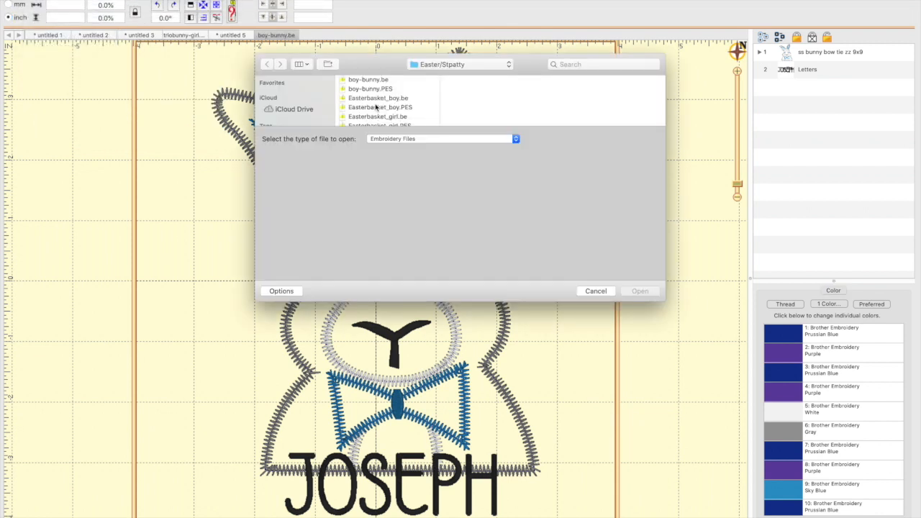
pyautogui.click(376, 100)
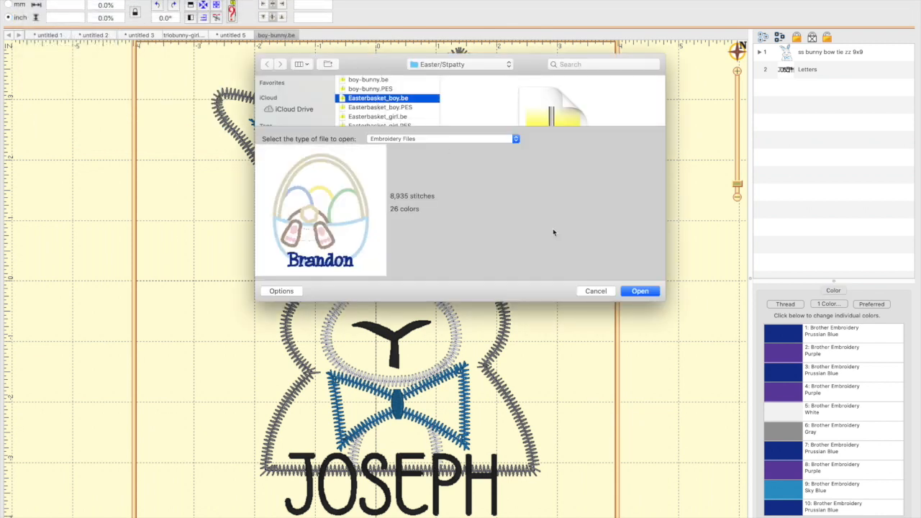
pyautogui.click(636, 291)
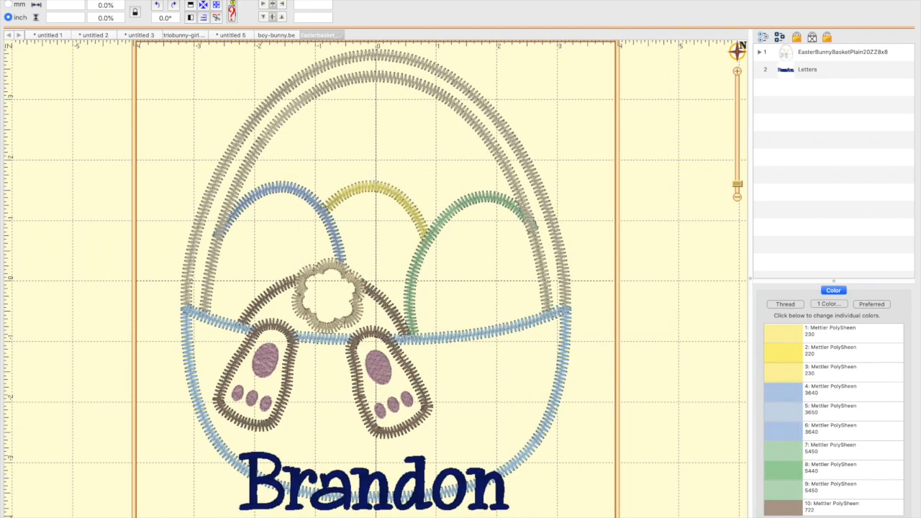
# - Open the Easterbasket_girl.be working file from the Easter/Stpatty folder
pyautogui.scroll(-2, 402, 108)
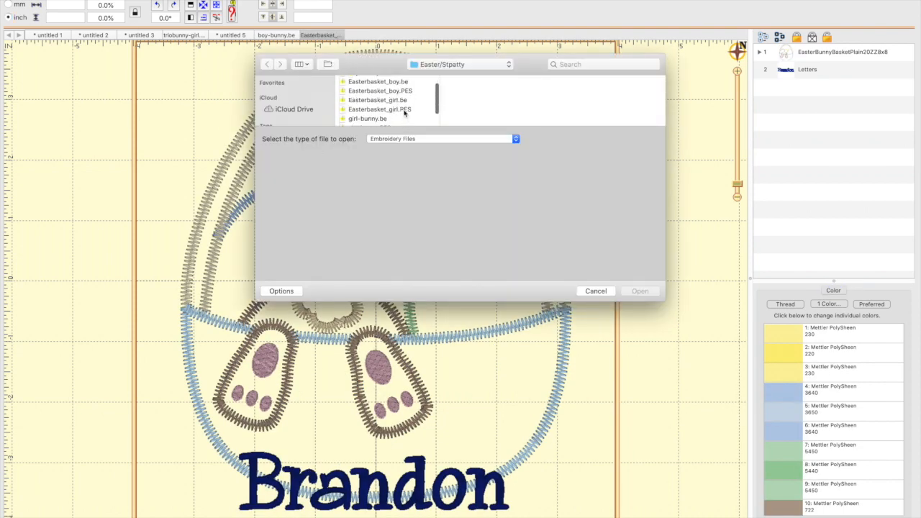
pyautogui.click(401, 102)
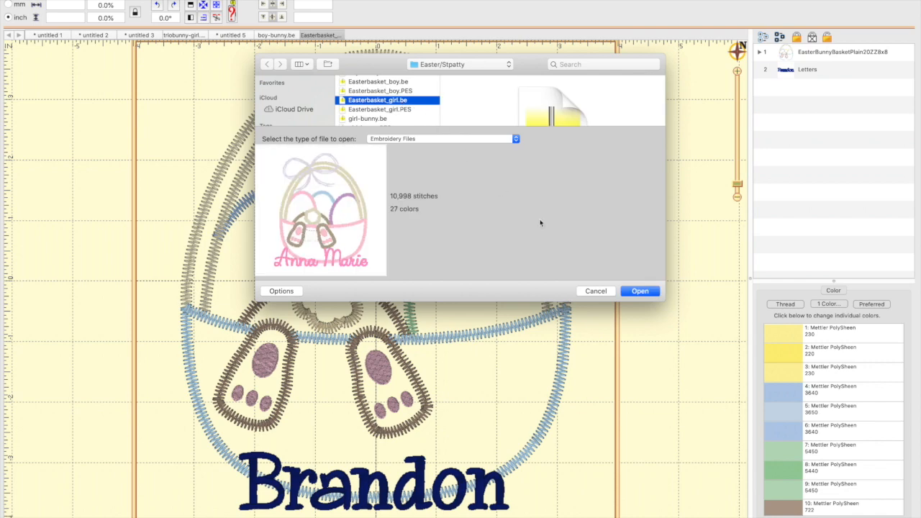
pyautogui.click(640, 292)
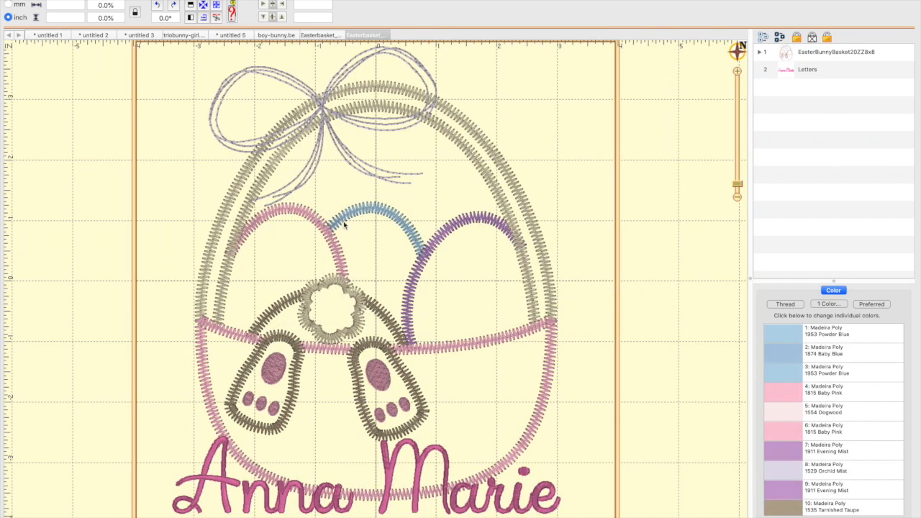
# - Open the girl-bunny.be working file from the Easter/Stpatty folder
pyautogui.moveTo(218, 2)
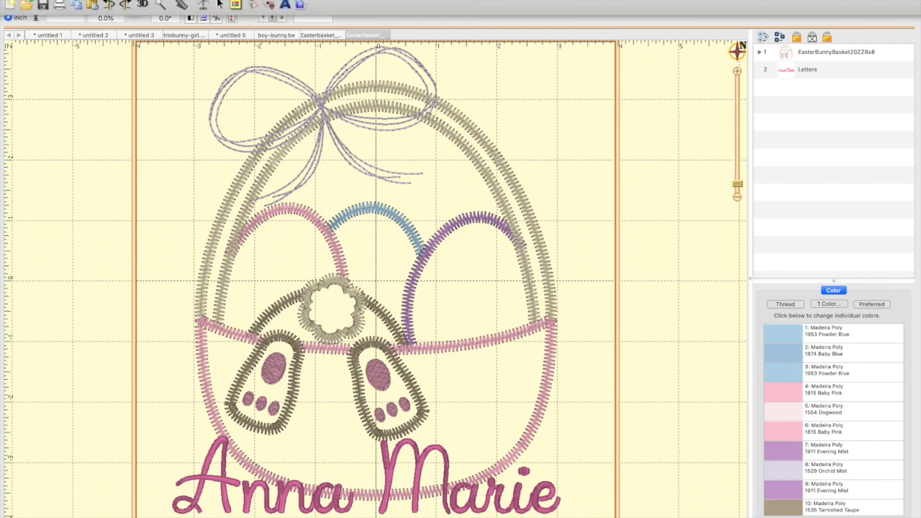
pyautogui.click(87, 0)
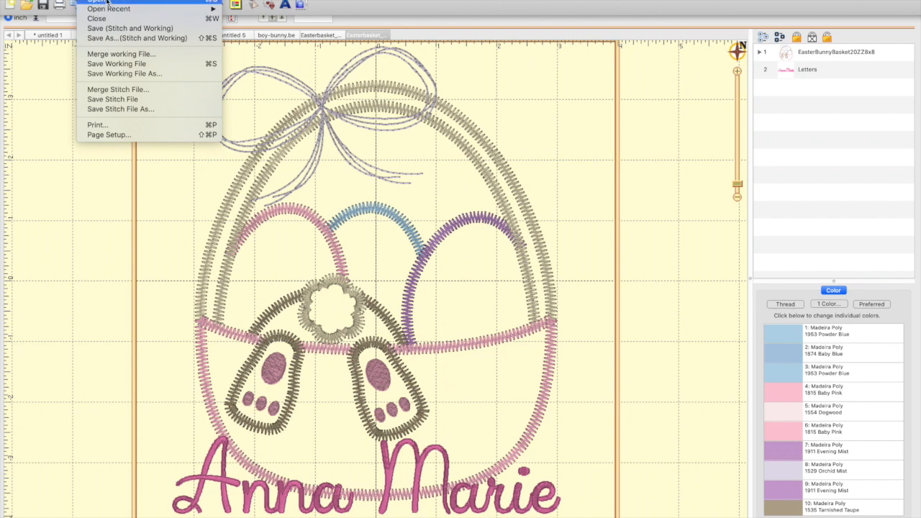
pyautogui.click(29, 7)
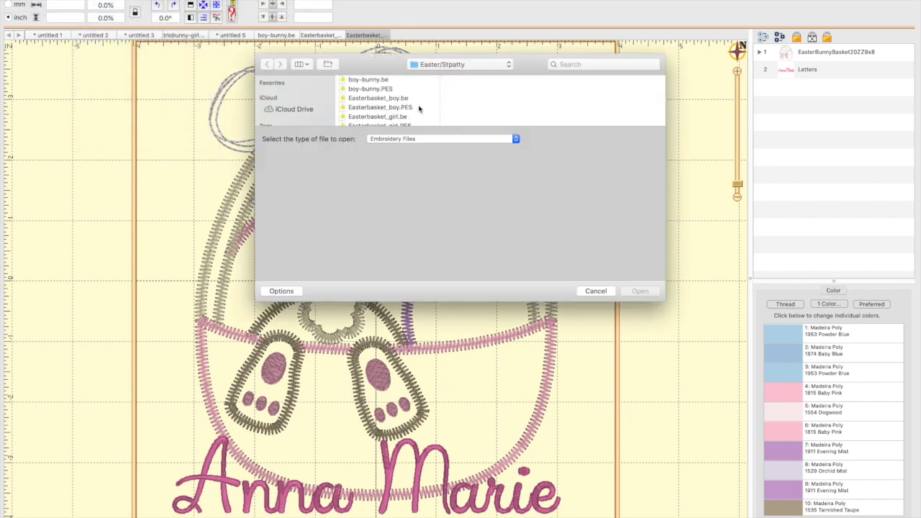
pyautogui.scroll(-2, 388, 104)
pyautogui.click(385, 101)
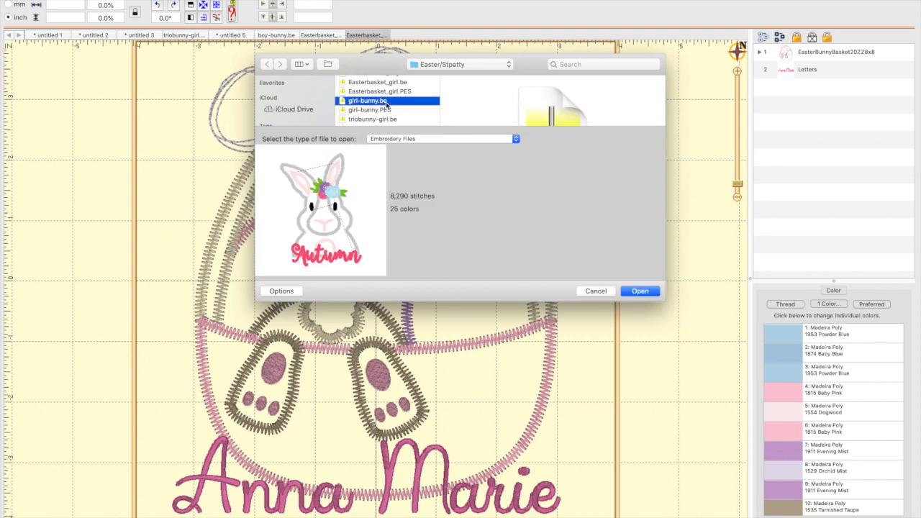
pyautogui.click(640, 291)
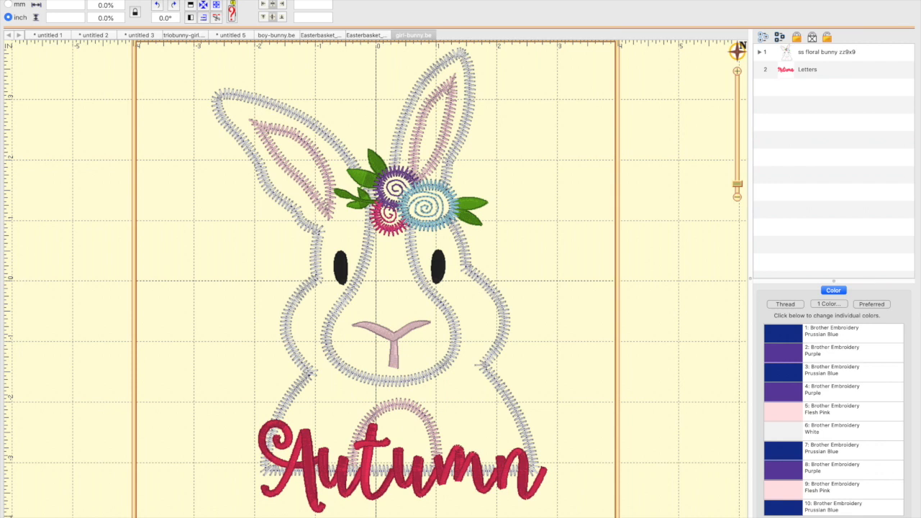
# - Open the triobunny-girl.be working file with the three bunnies and name banner
pyautogui.moveTo(219, 1)
pyautogui.click(26, 5)
pyautogui.scroll(-3, 391, 112)
pyautogui.click(391, 113)
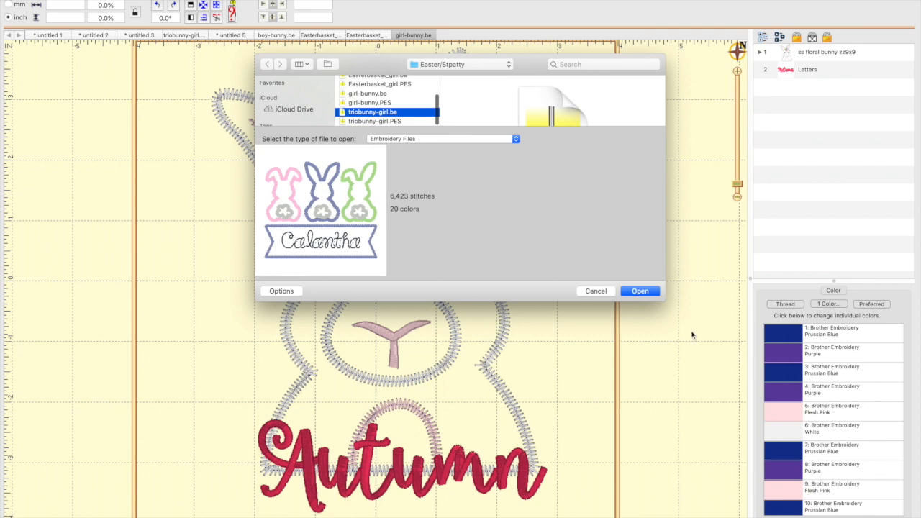
pyautogui.click(648, 294)
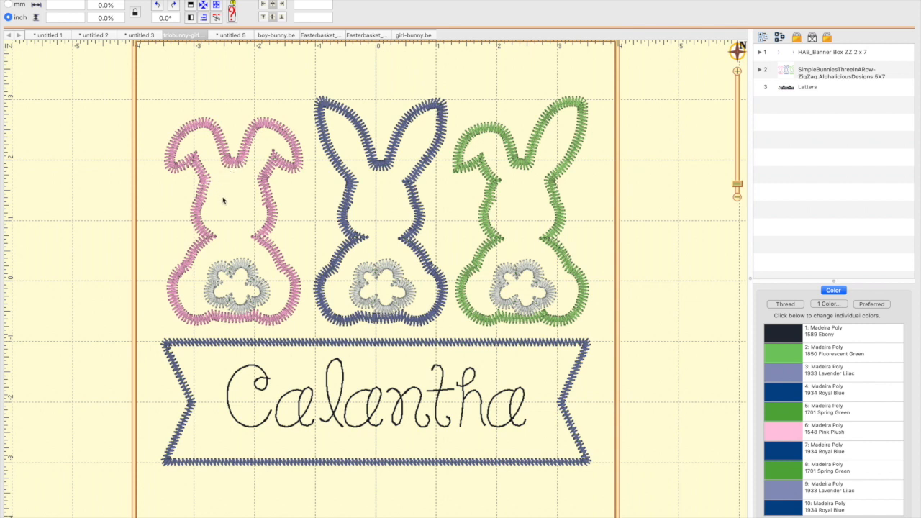
# - Look through the open design pages and close the empty untitled 5 page
pyautogui.click(45, 35)
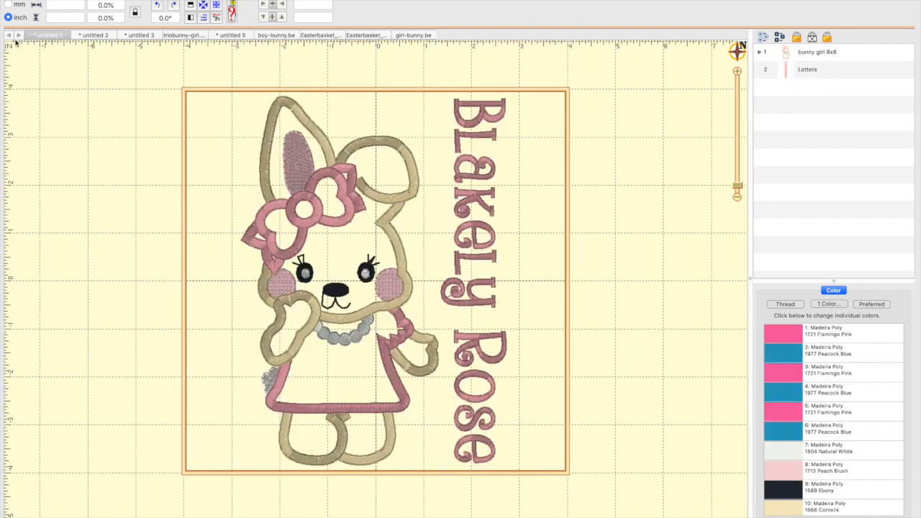
pyautogui.click(105, 36)
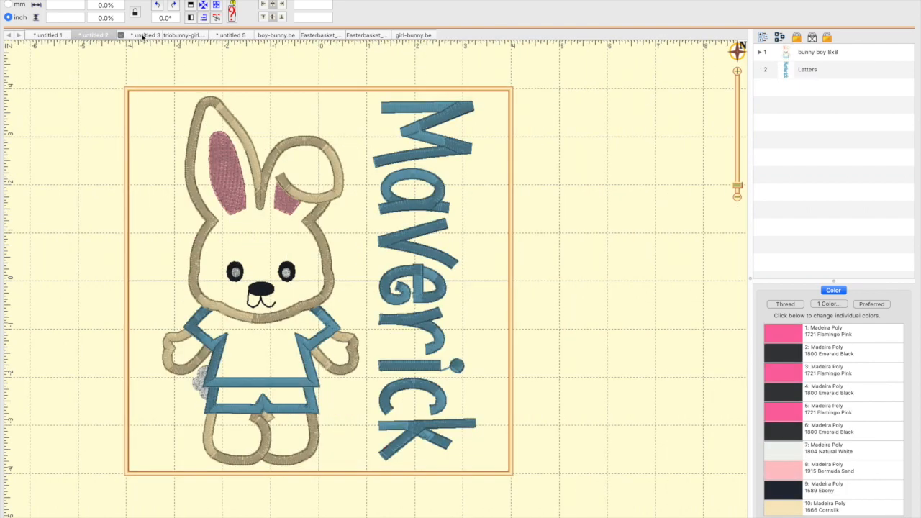
pyautogui.click(142, 36)
pyautogui.click(185, 36)
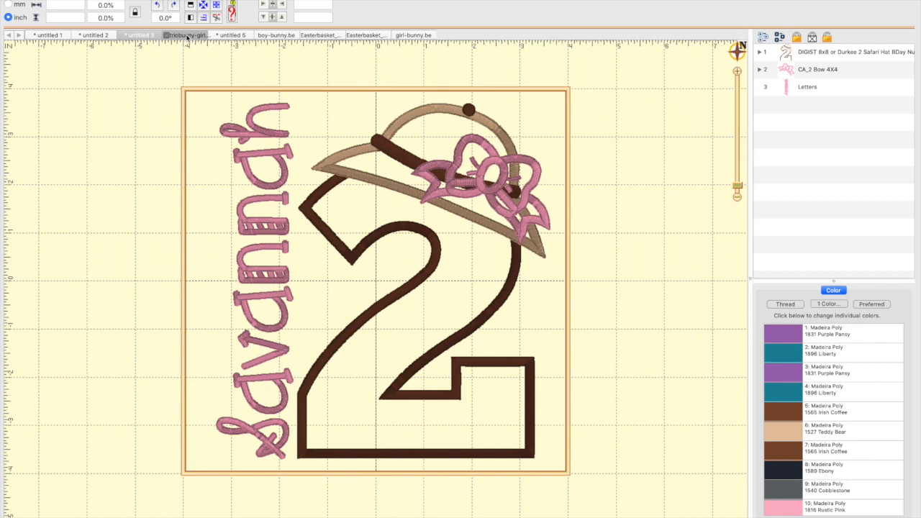
pyautogui.click(236, 35)
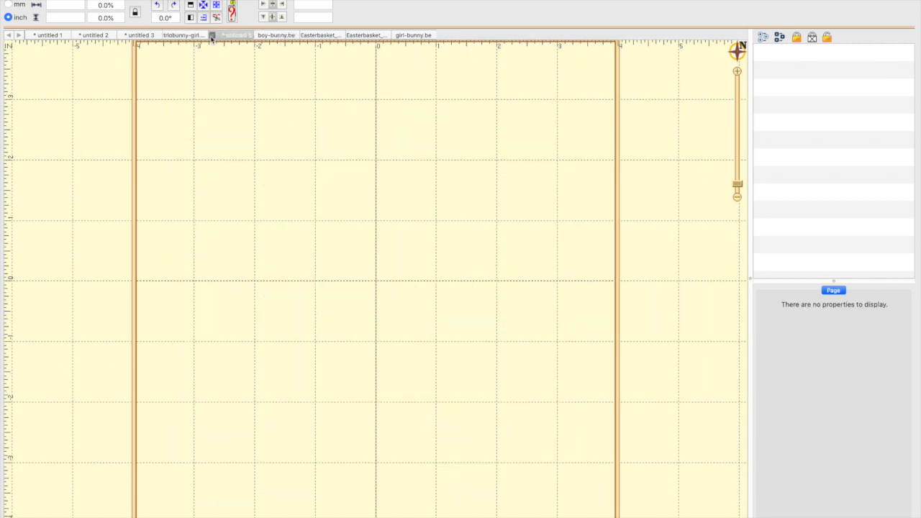
pyautogui.click(218, 35)
pyautogui.click(508, 169)
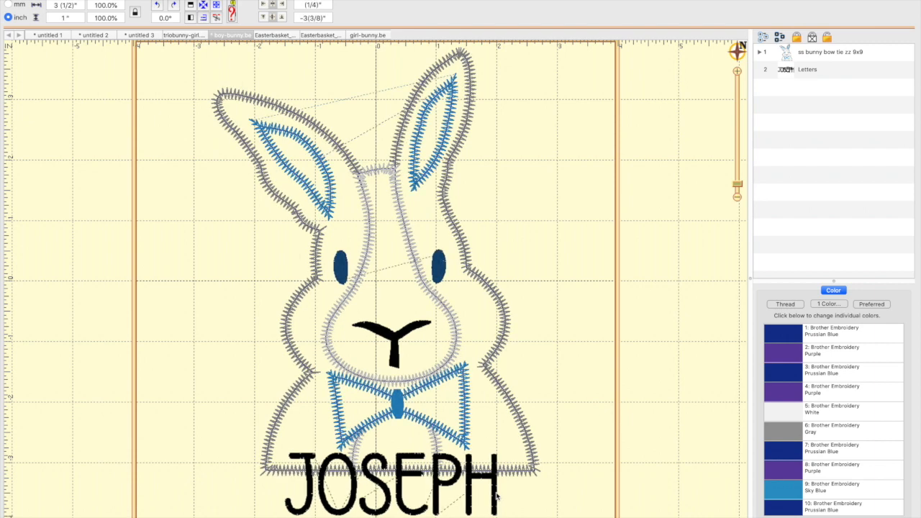
# - Change the name lettering on the bow tie bunny from black to the Peacock Blue thread in the current page palette
pyautogui.click(497, 496)
pyautogui.click(792, 290)
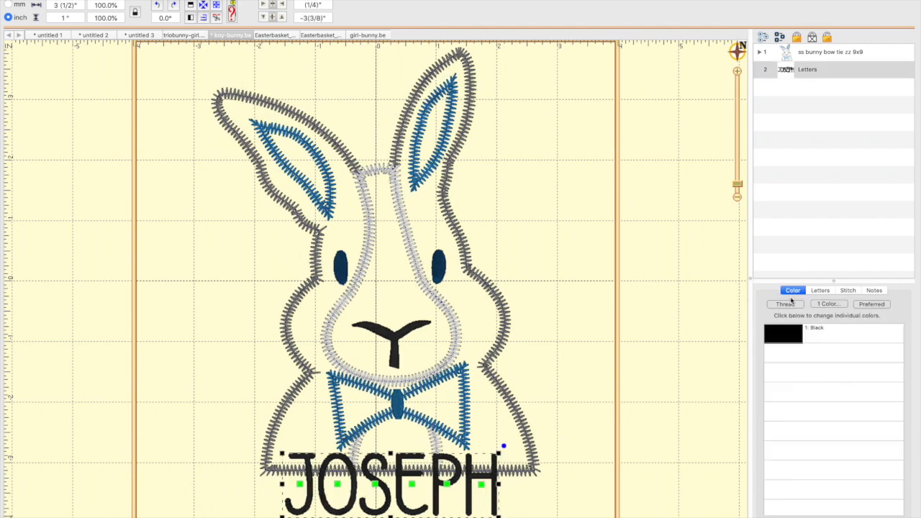
pyautogui.click(788, 338)
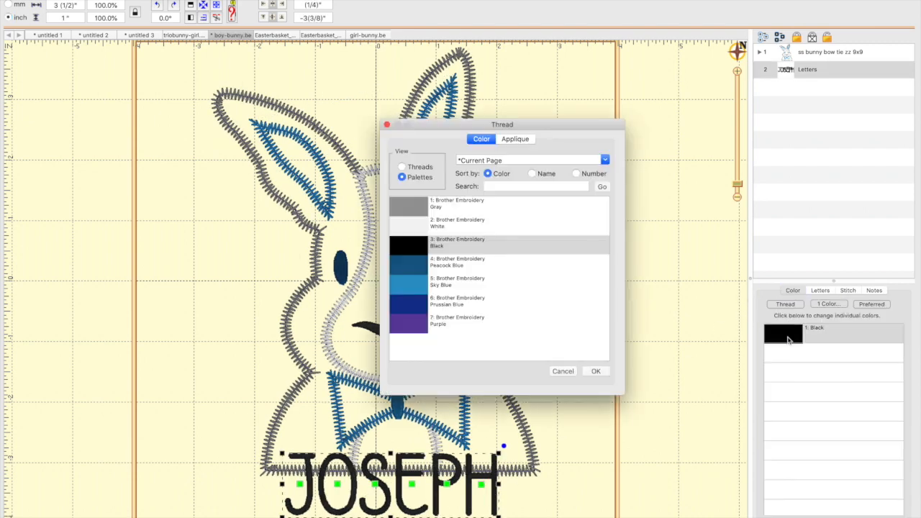
pyautogui.click(412, 272)
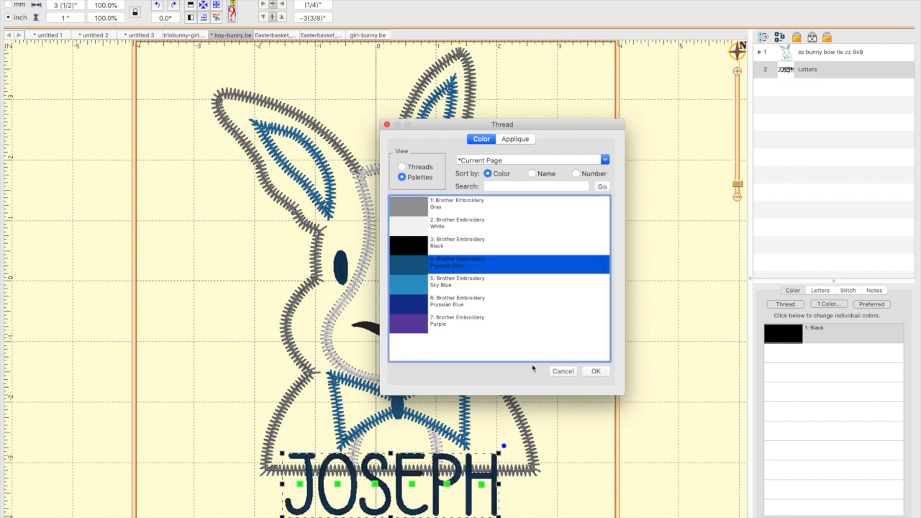
pyautogui.click(596, 372)
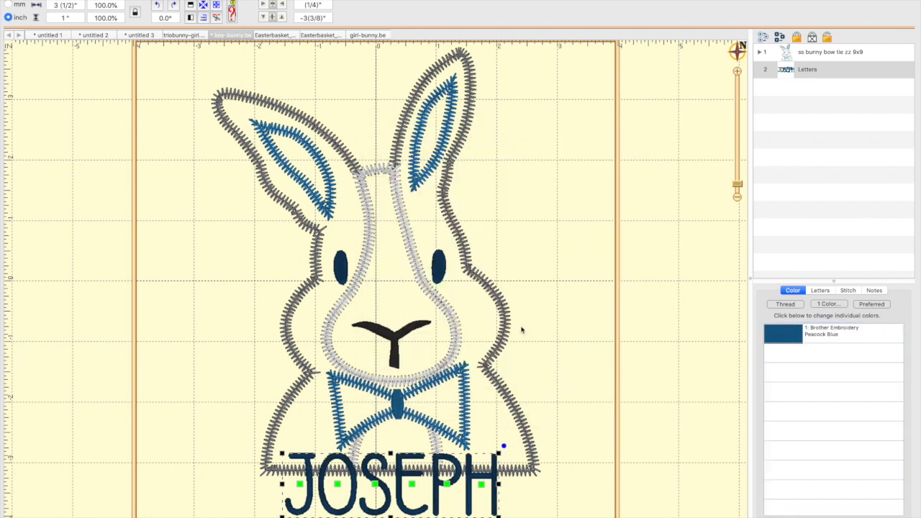
# - Go to the girl-bunny.be page and check the name lettering's thread against the current page palette
pyautogui.click(274, 36)
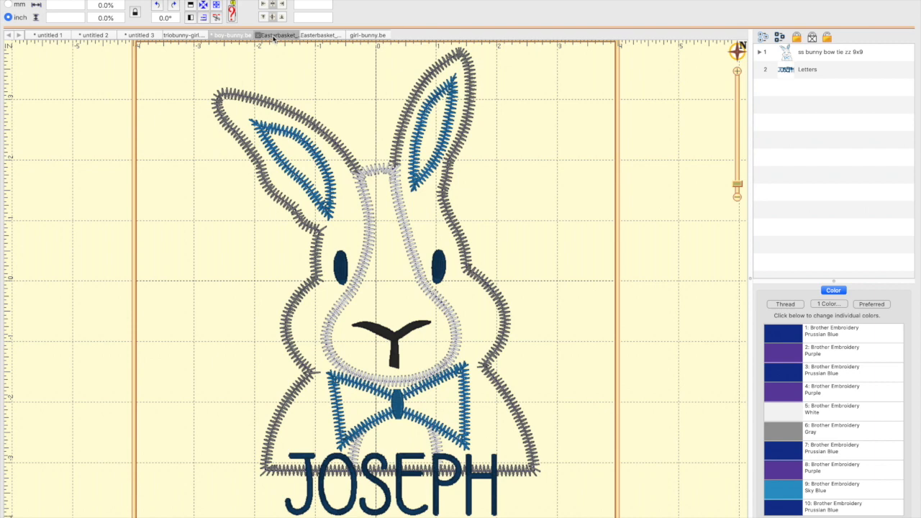
pyautogui.click(322, 35)
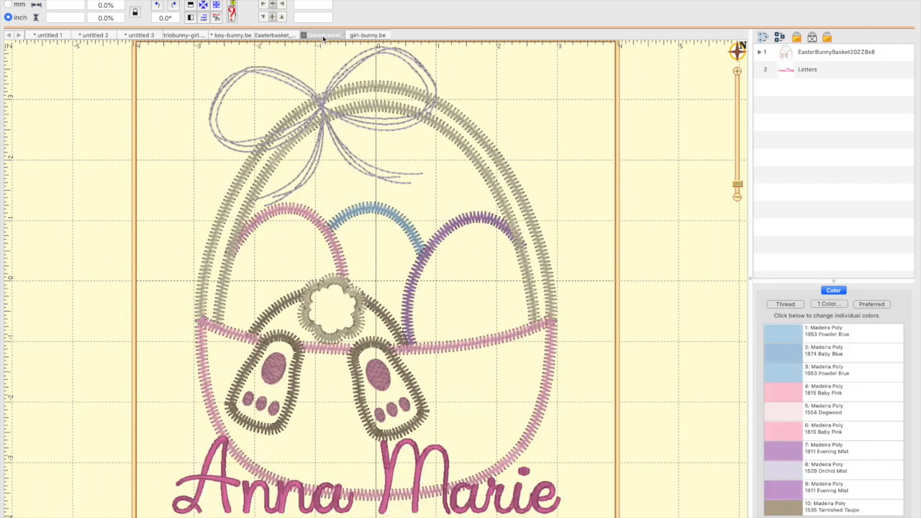
pyautogui.click(372, 35)
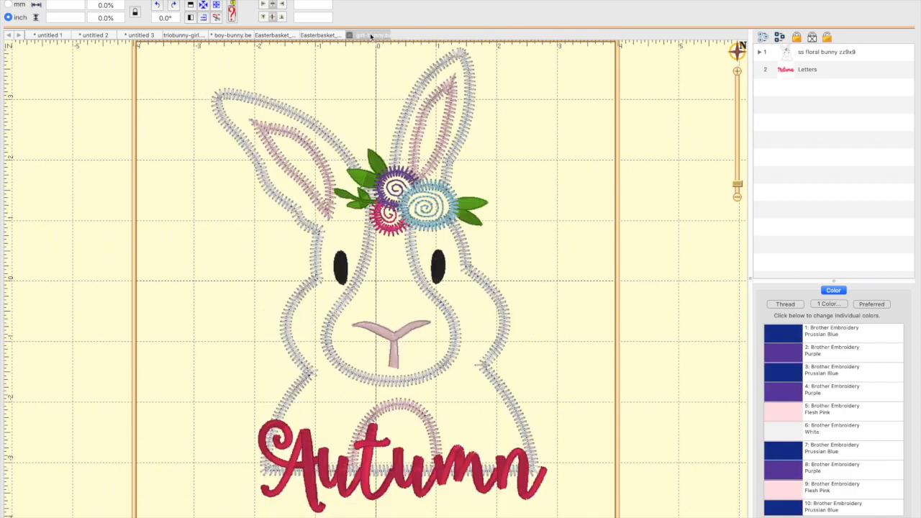
pyautogui.click(481, 481)
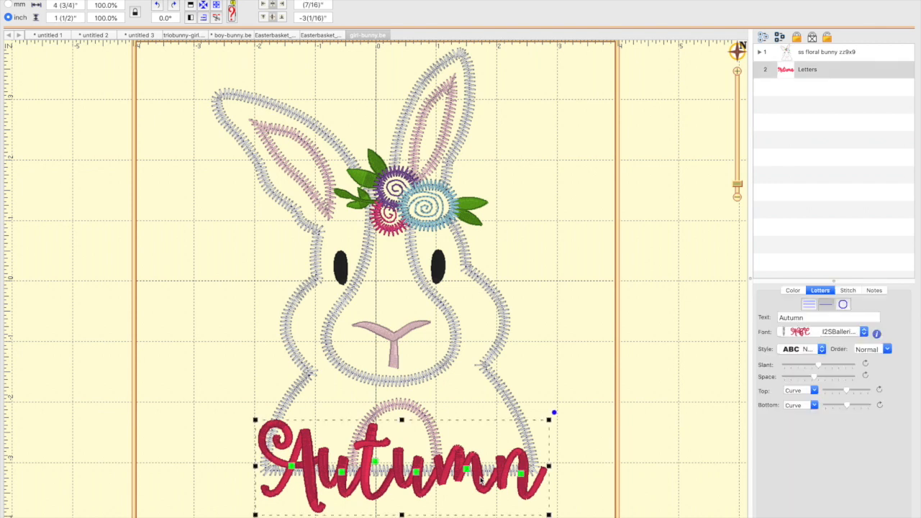
pyautogui.click(790, 291)
pyautogui.click(787, 340)
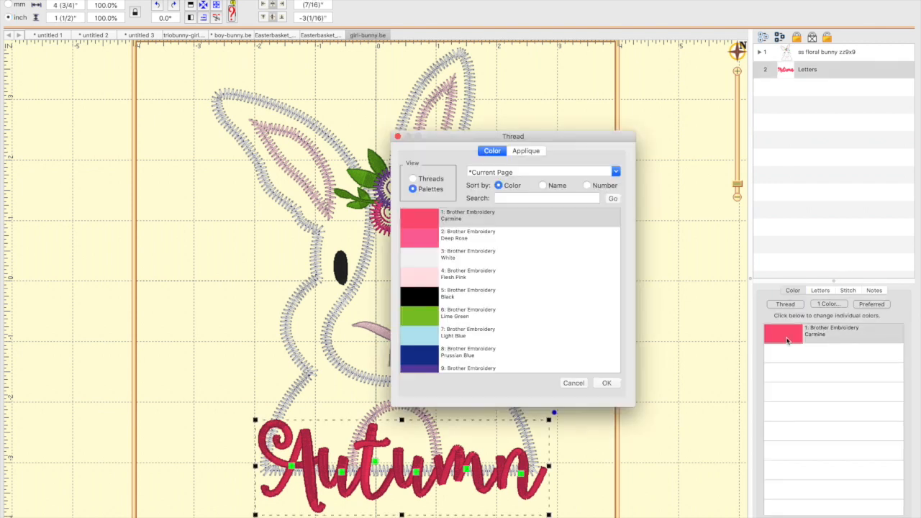
pyautogui.click(573, 384)
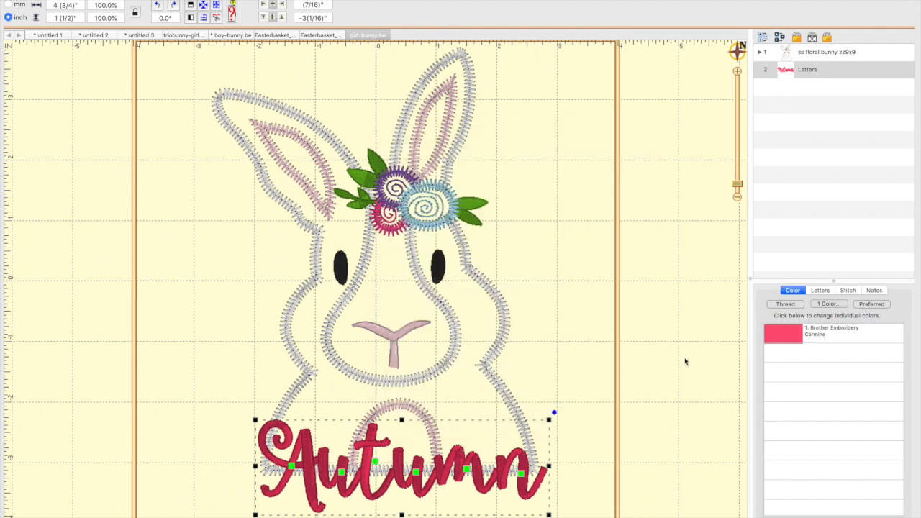
# - Convert all threads of the floral bunny design to the Madeira Poly brand
pyautogui.click(675, 367)
pyautogui.click(782, 304)
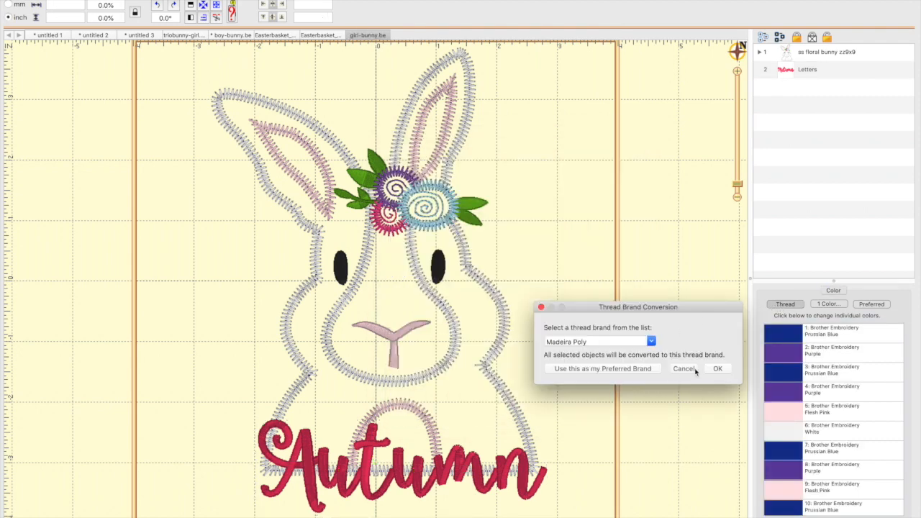
pyautogui.click(717, 368)
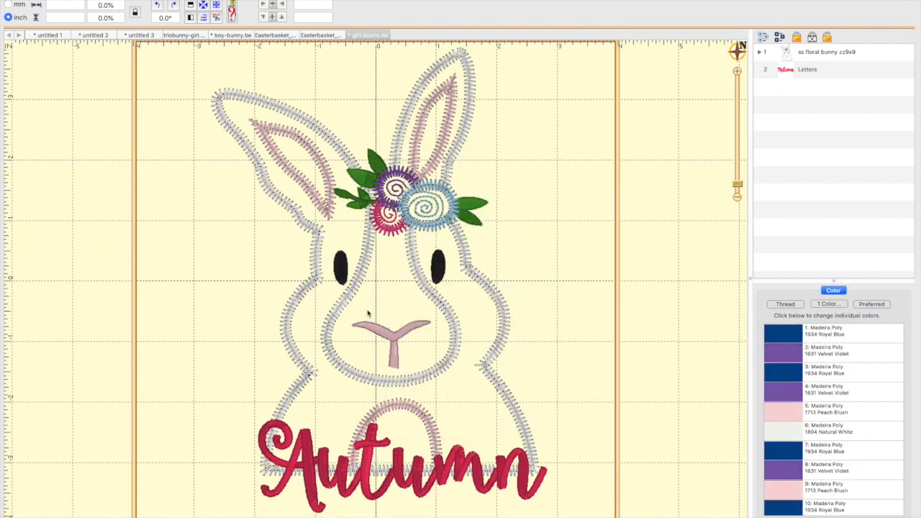
# - Check the floral bunny's color layers and set its name lettering to Madeira Poly 1721 Flamingo Pink
pyautogui.click(761, 52)
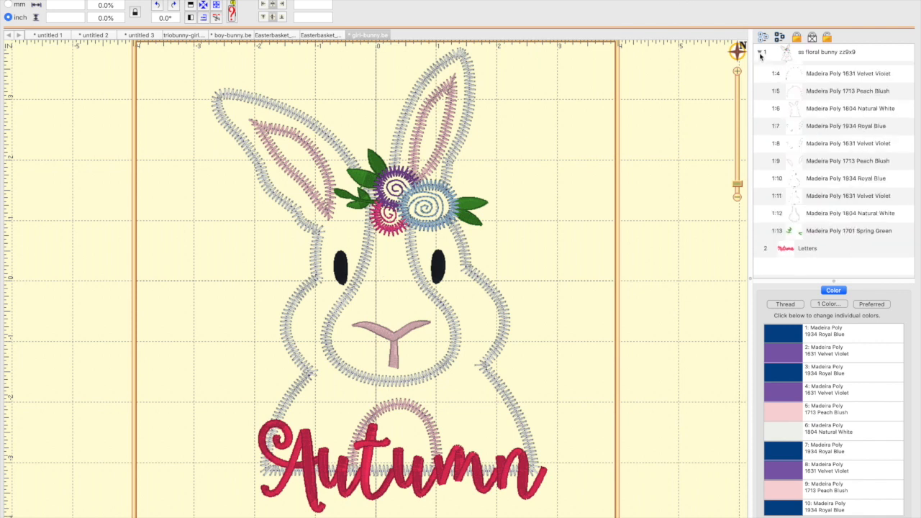
pyautogui.scroll(-5, 801, 146)
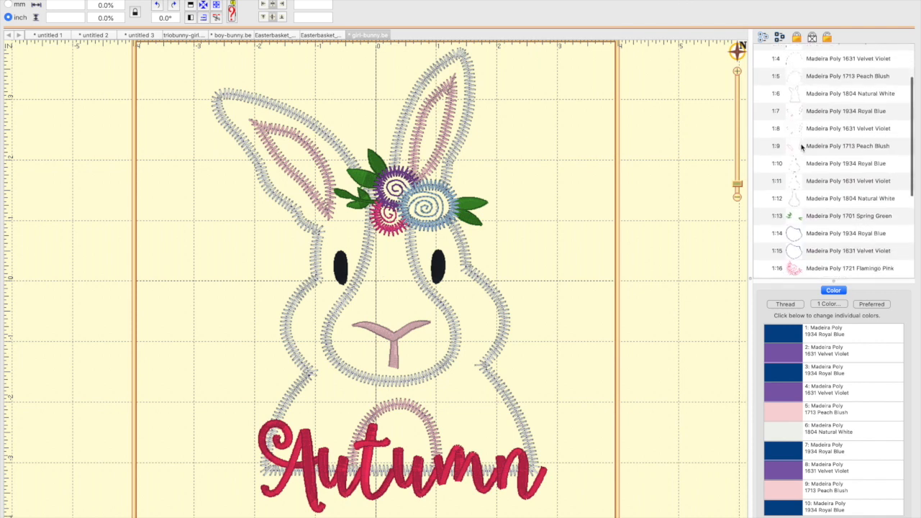
pyautogui.click(538, 488)
pyautogui.click(792, 290)
pyautogui.click(791, 343)
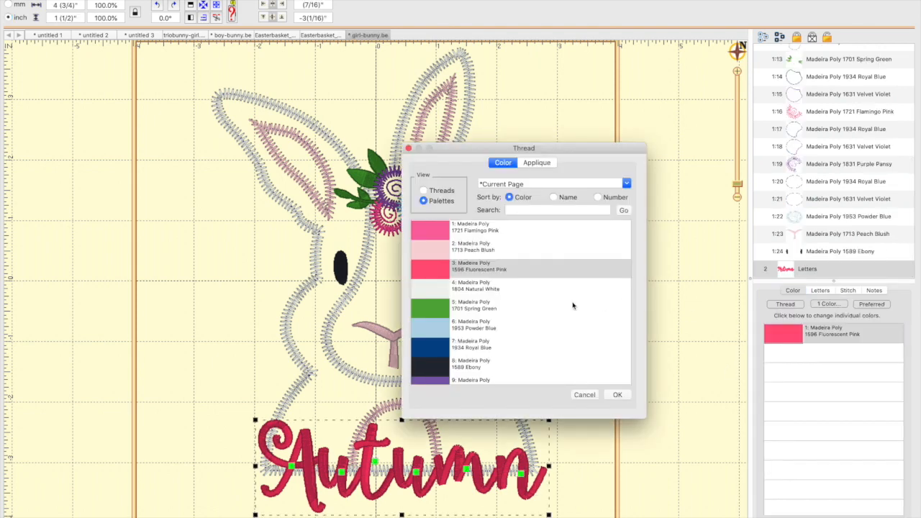
pyautogui.click(425, 227)
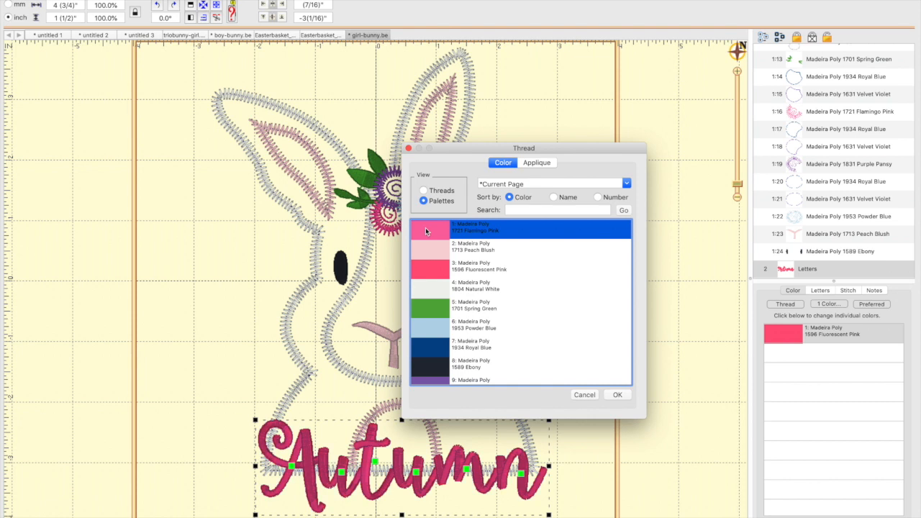
pyautogui.click(618, 395)
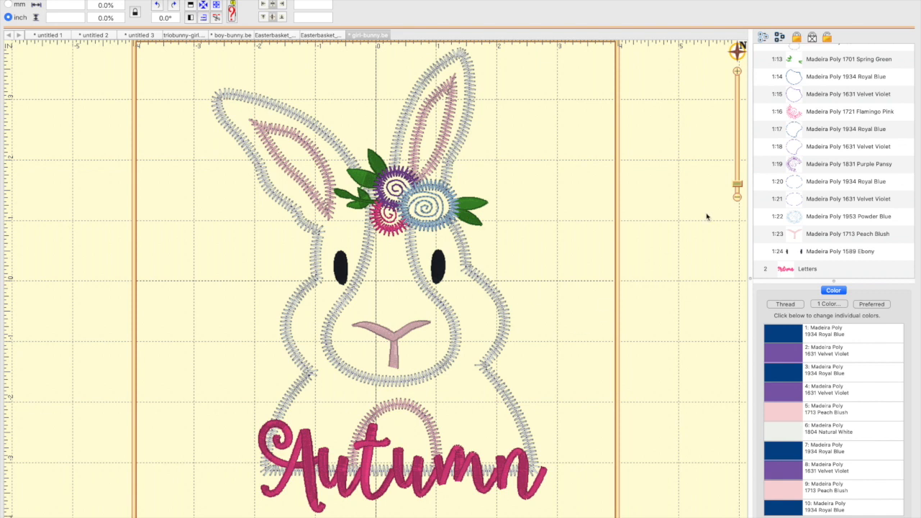
# - Look through the other open design pages, from the Easter baskets back to the untitled 1 bunny girl
pyautogui.click(324, 36)
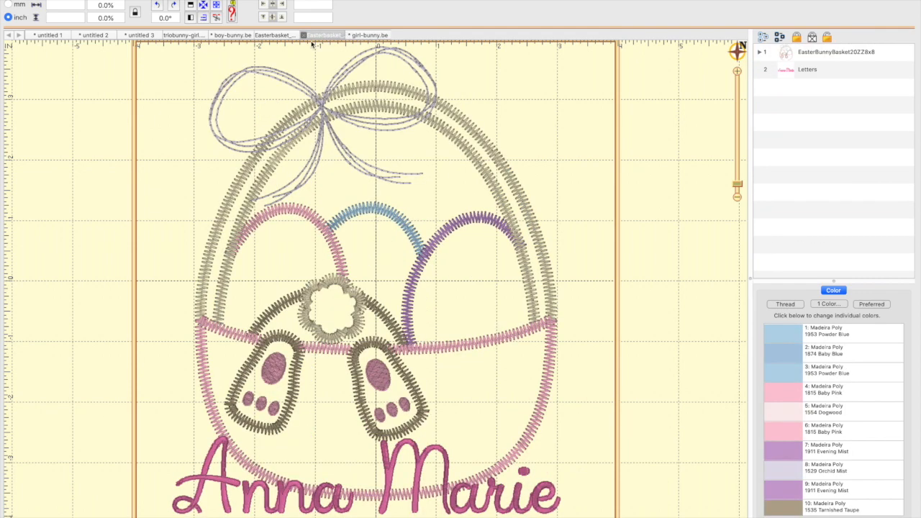
pyautogui.click(277, 36)
pyautogui.click(238, 38)
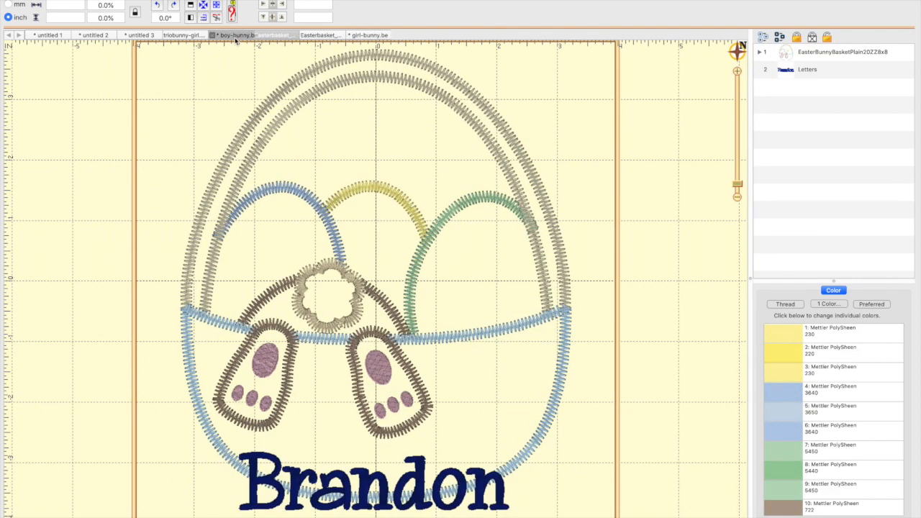
pyautogui.click(185, 36)
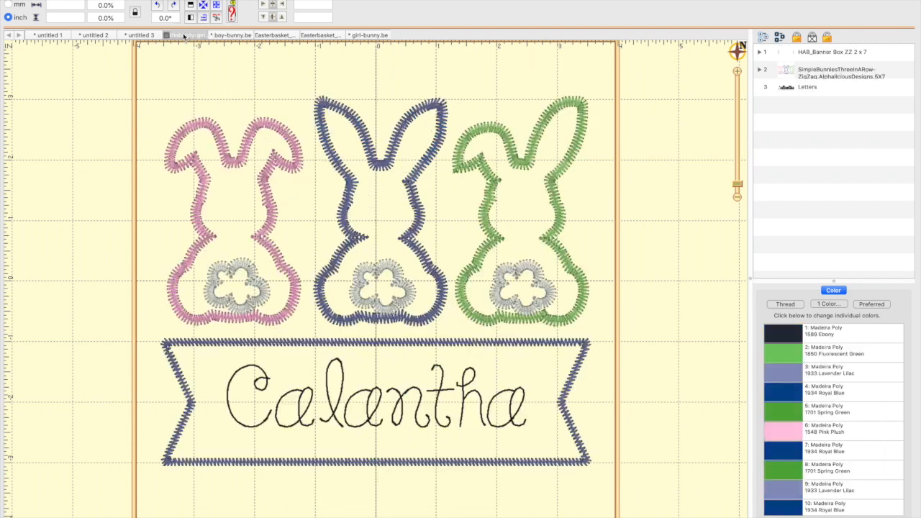
pyautogui.click(146, 37)
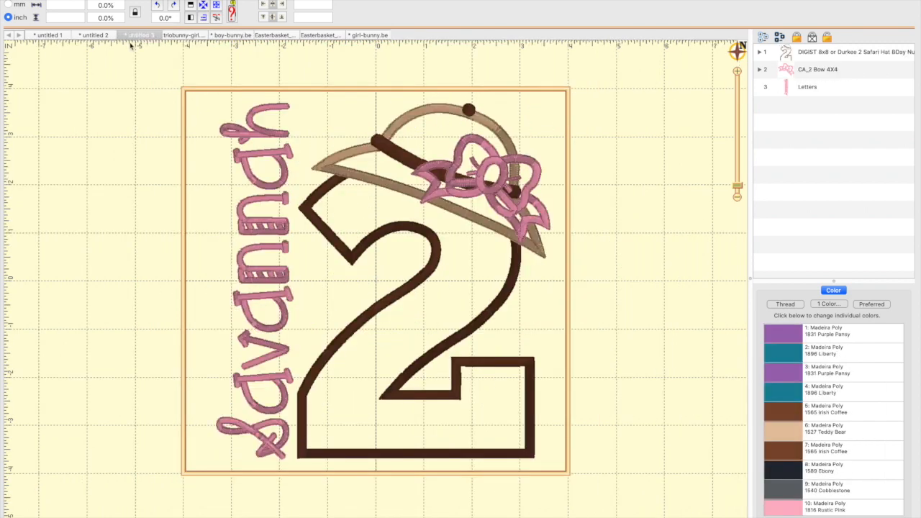
pyautogui.click(97, 36)
pyautogui.click(45, 35)
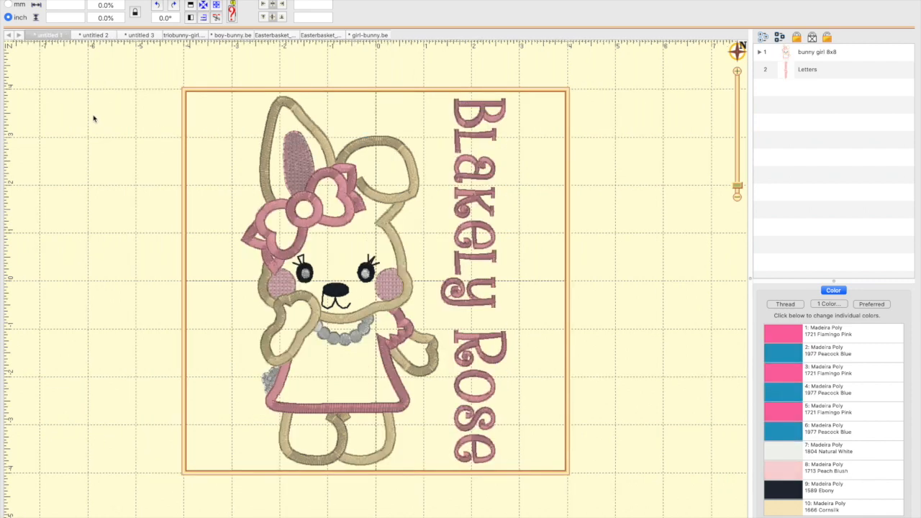
# - Take the embroidery window out of full screen, switch to Safari and browse the artapli shop's items on Etsy
pyautogui.moveTo(72, 1)
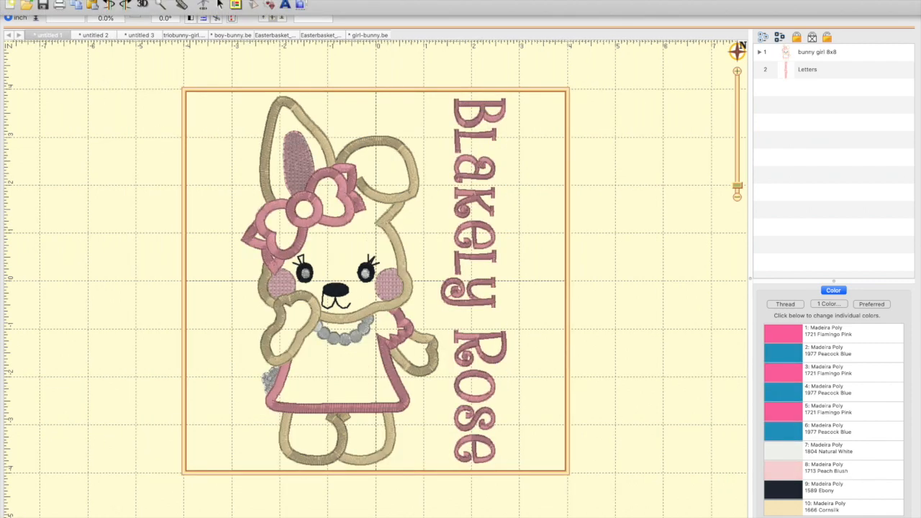
pyautogui.click(26, 1)
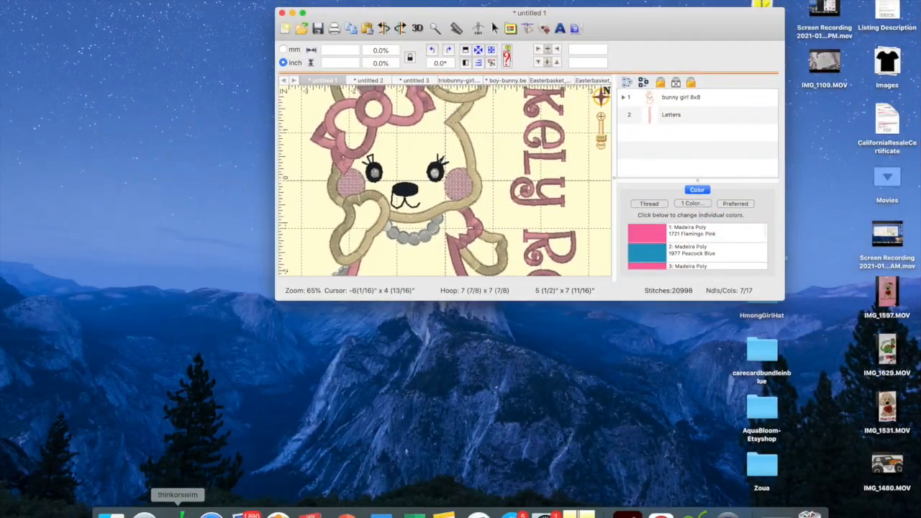
pyautogui.click(211, 513)
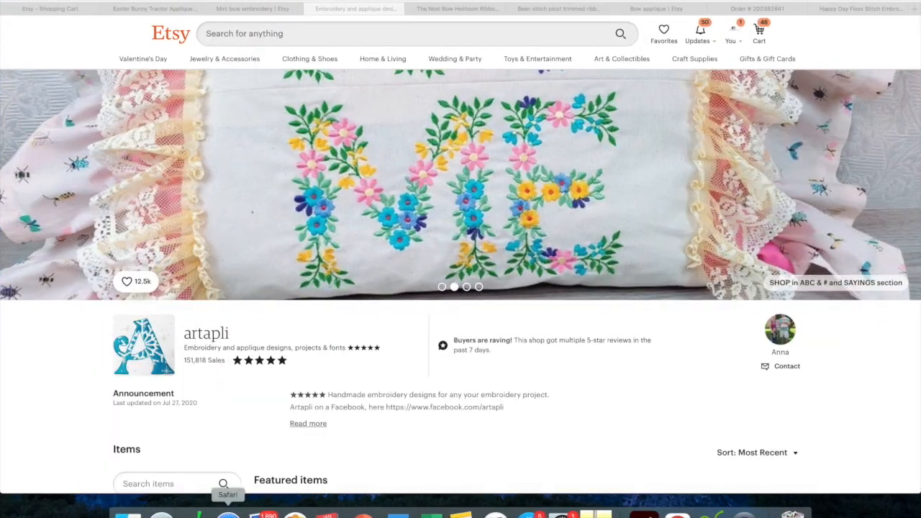
pyautogui.scroll(-3, 345, 278)
pyautogui.scroll(-8, 344, 278)
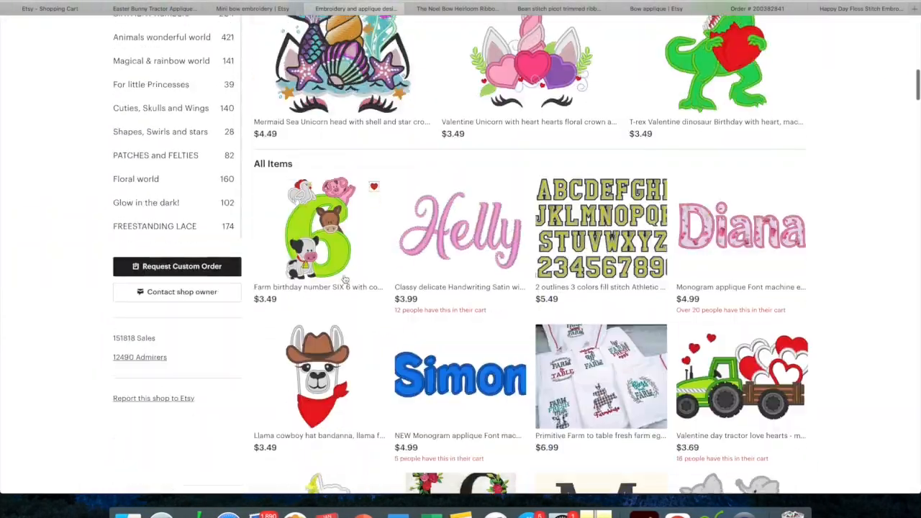
pyautogui.scroll(10, 345, 297)
# - Look over the open mini bow embroidery results and the Easter Bunny Tractor Applique listing with its related designs
pyautogui.click(255, 11)
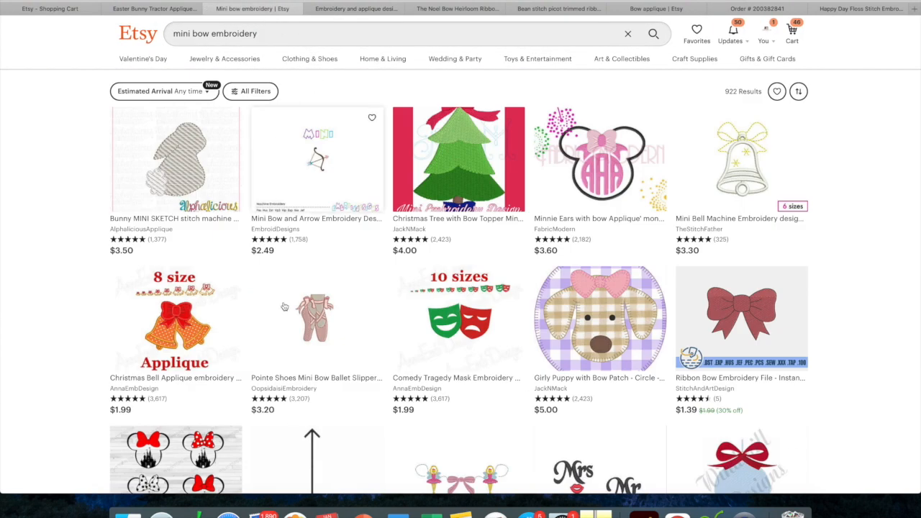
pyautogui.scroll(-3, 224, 235)
pyautogui.scroll(3, 224, 235)
pyautogui.click(160, 12)
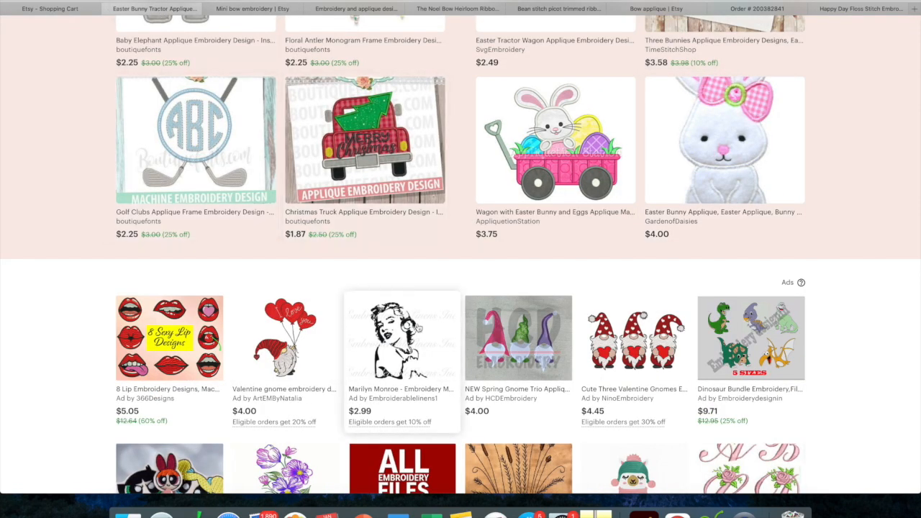
pyautogui.scroll(4, 422, 327)
pyautogui.scroll(-10, 422, 323)
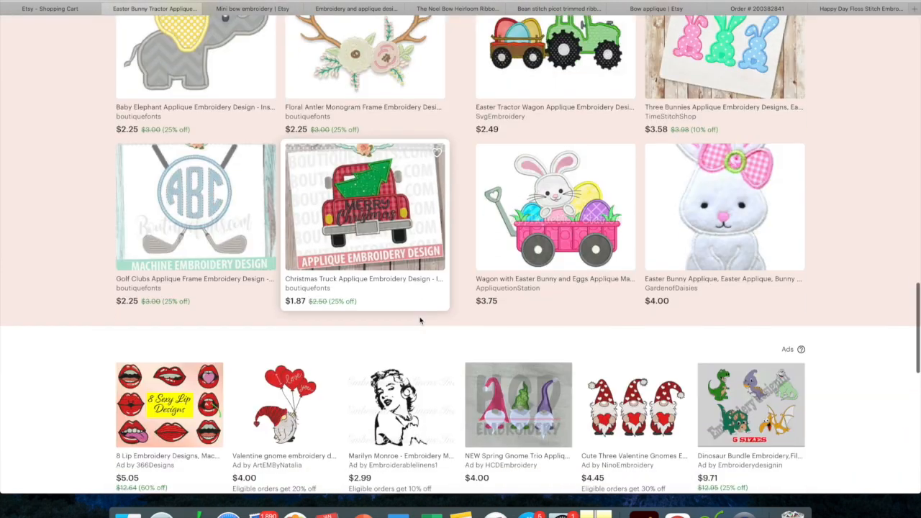
pyautogui.scroll(12, 421, 321)
pyautogui.scroll(15, 420, 321)
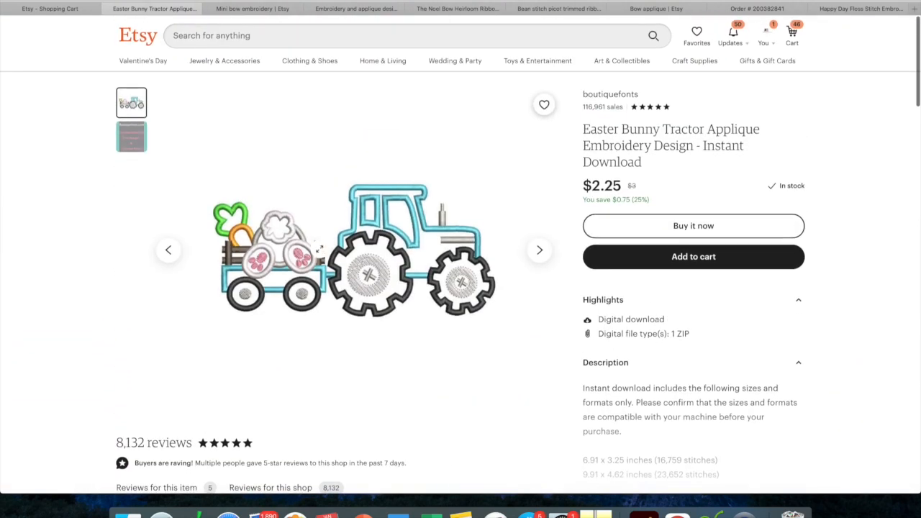
# - Search Etsy for "mini bow embroidery"
pyautogui.click(275, 38)
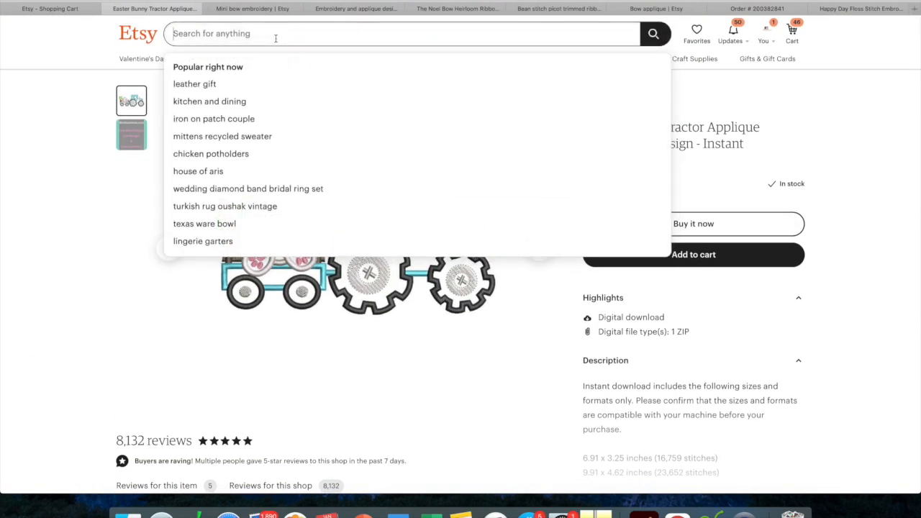
pyautogui.write('mni')
pyautogui.press('BackSpace')
pyautogui.press('BackSpace')
pyautogui.write('i')
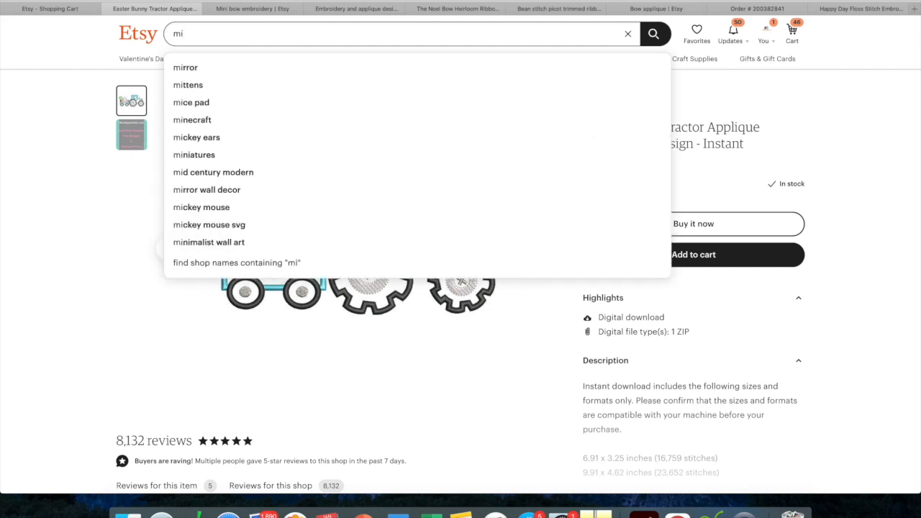
pyautogui.write('ni ')
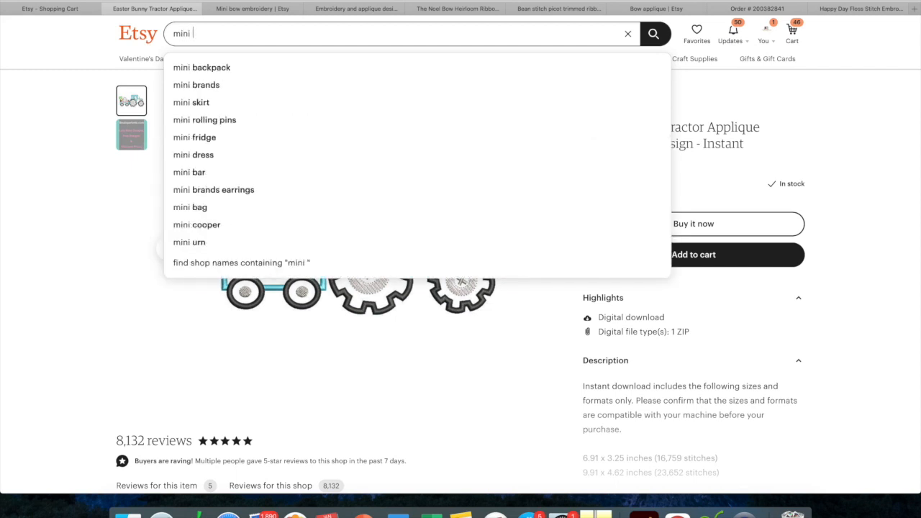
pyautogui.write('bow e')
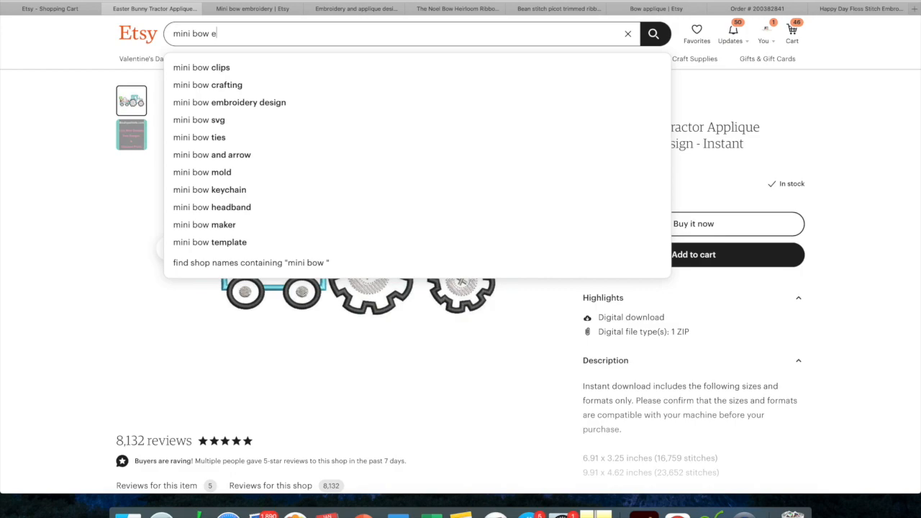
pyautogui.write('mbroidery')
pyautogui.press('Return')
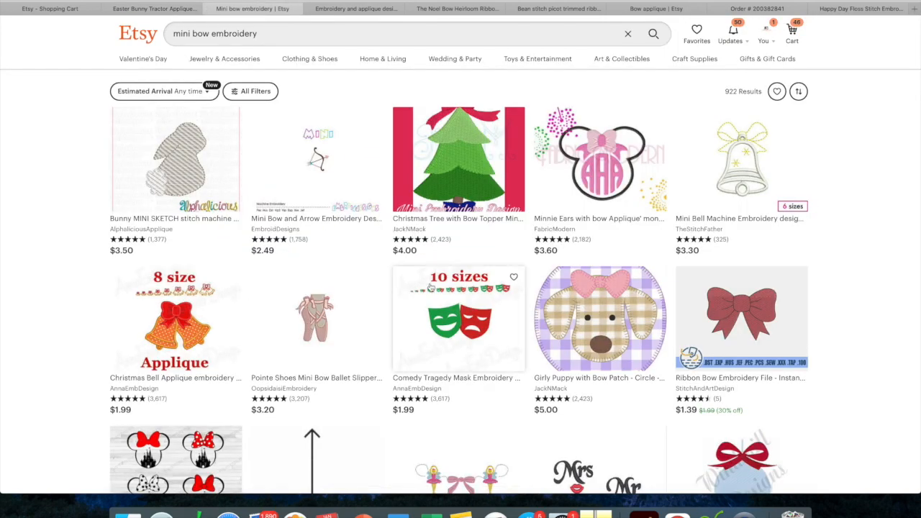
# - Browse the mini bow embroidery results on pages 8 and 5, and go back to page 2
pyautogui.scroll(-10, 434, 306)
pyautogui.scroll(-7, 437, 328)
pyautogui.scroll(2, 437, 327)
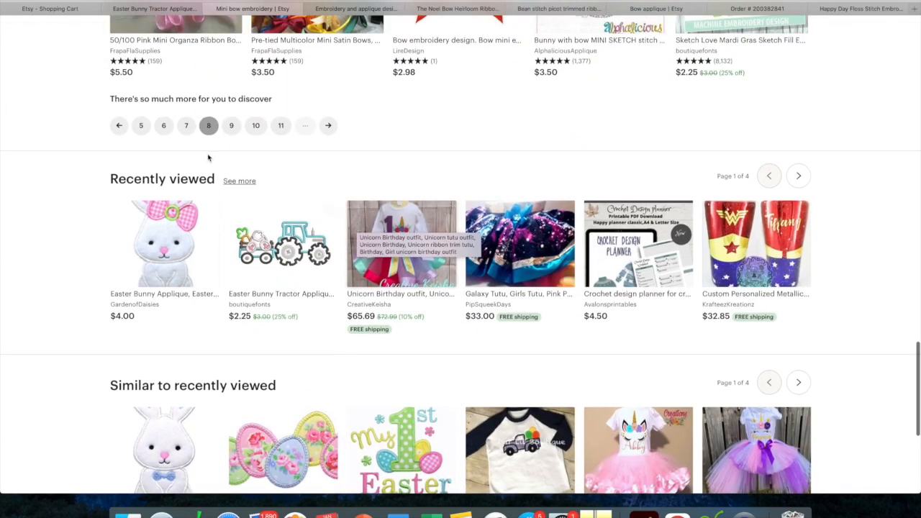
pyautogui.click(141, 126)
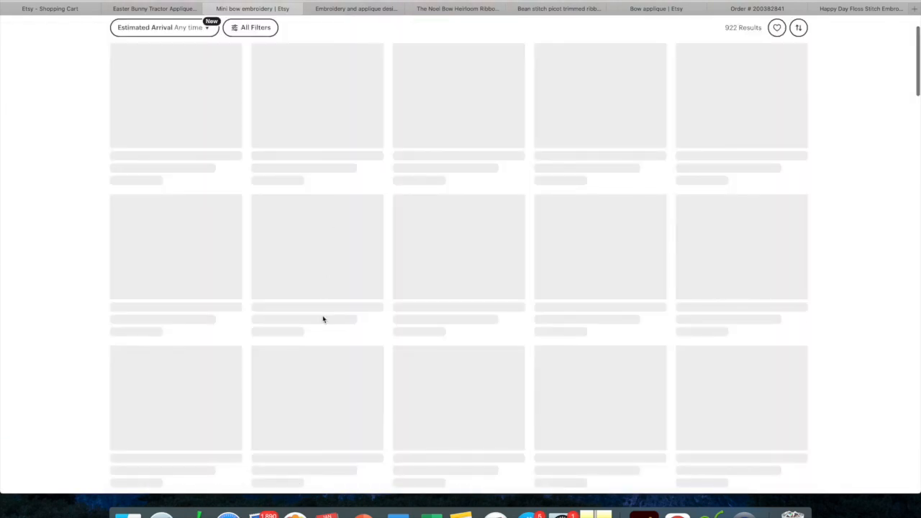
pyautogui.scroll(-10, 323, 320)
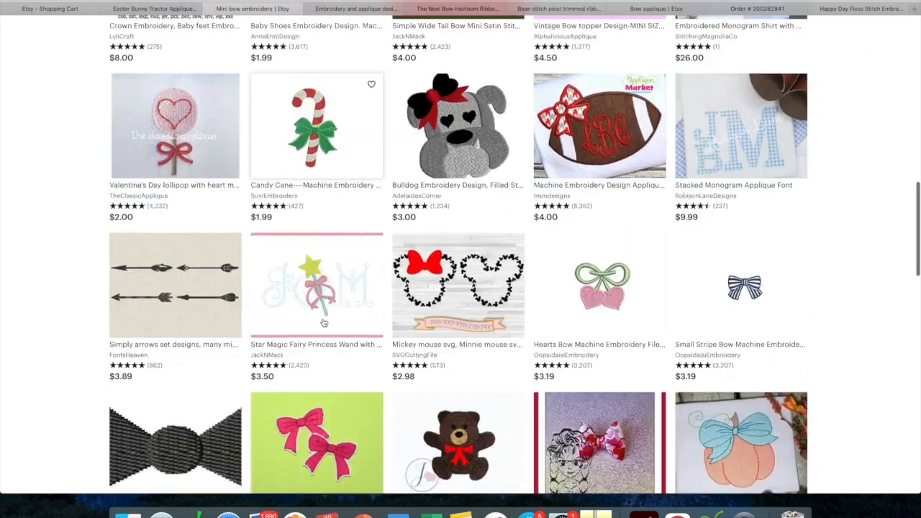
pyautogui.scroll(-10, 324, 323)
pyautogui.scroll(4, 323, 323)
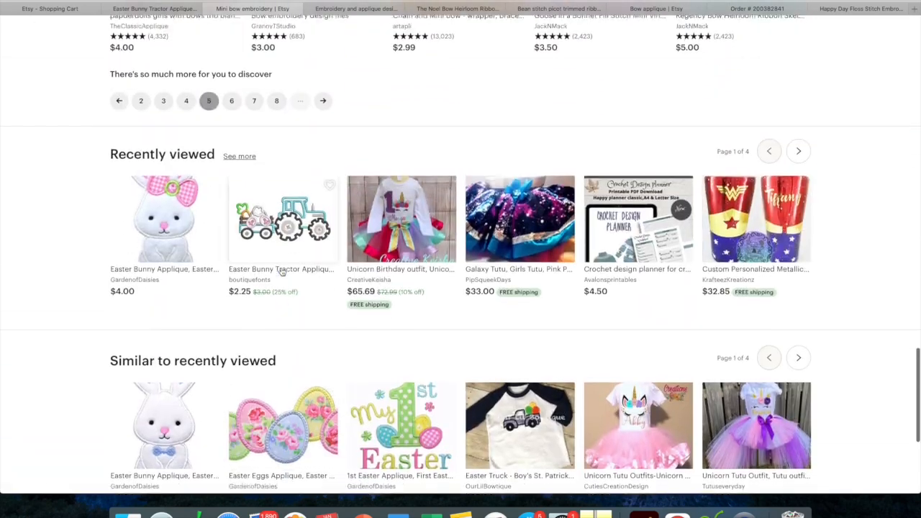
pyautogui.click(140, 102)
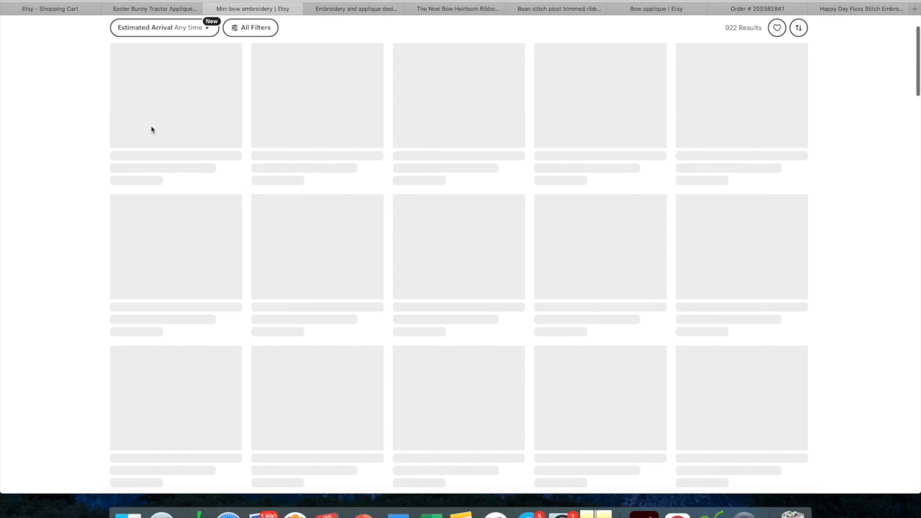
# - Look over the mini bow designs on results page 2 and return to page 1
pyautogui.scroll(2, 262, 282)
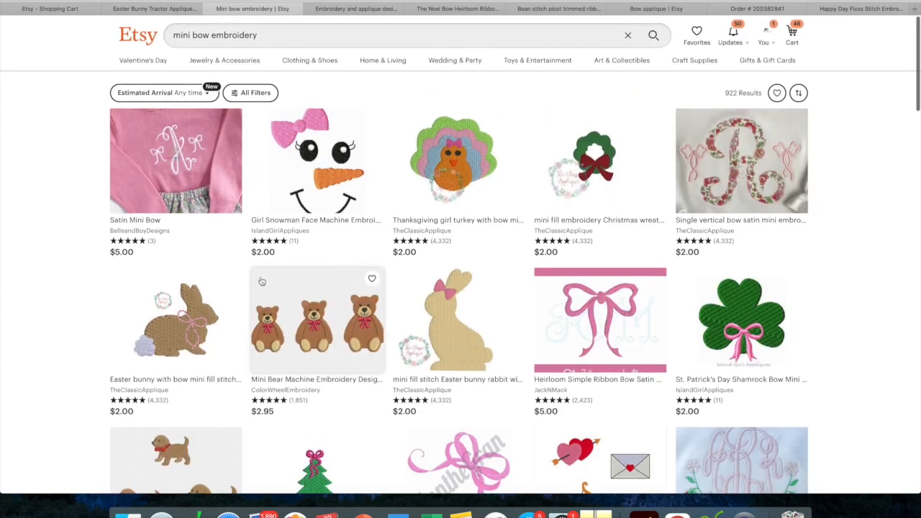
pyautogui.scroll(-10, 262, 282)
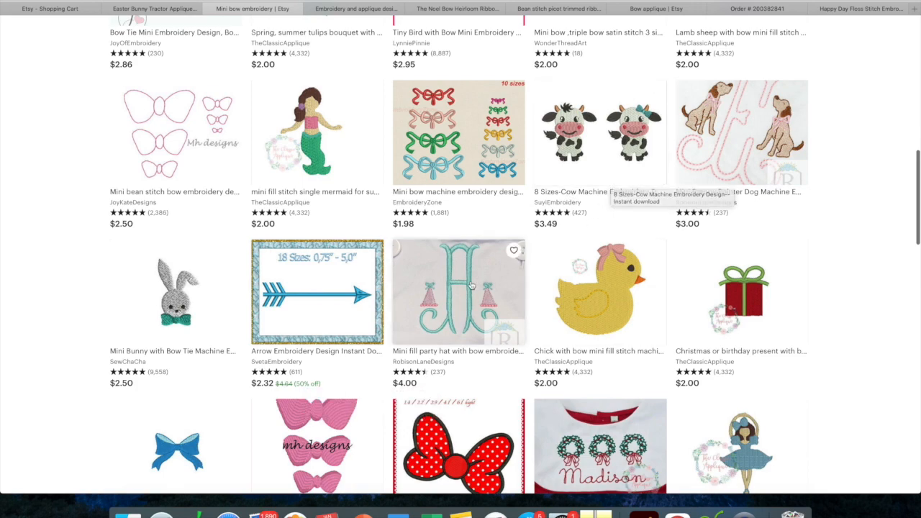
pyautogui.scroll(-2, 416, 306)
pyautogui.scroll(-5, 416, 306)
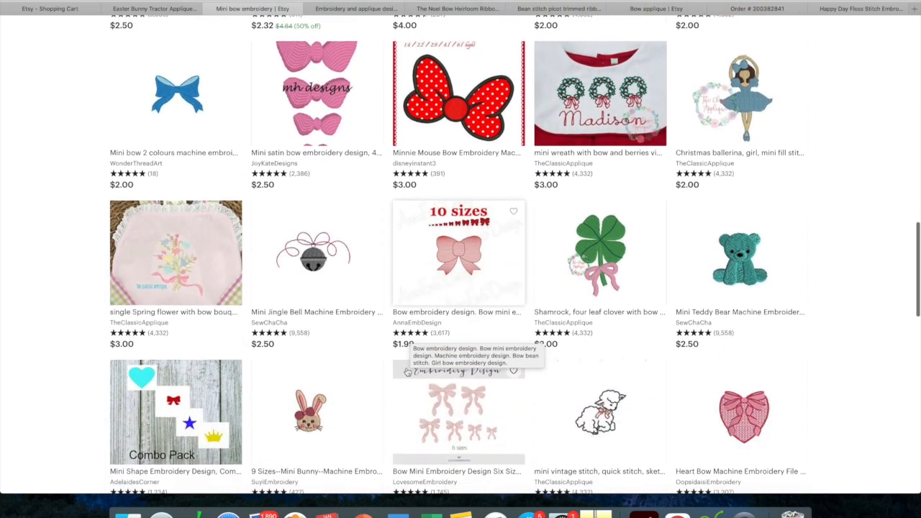
pyautogui.scroll(-2, 407, 372)
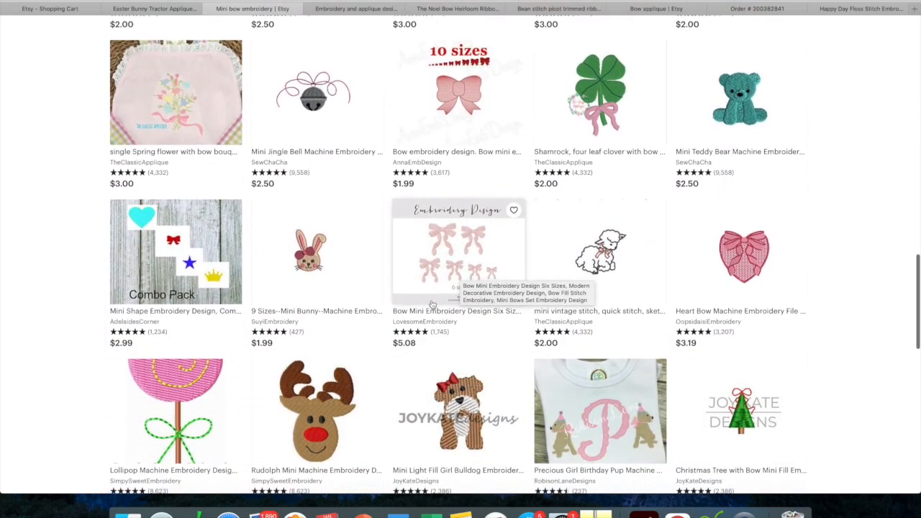
pyautogui.scroll(-2, 409, 348)
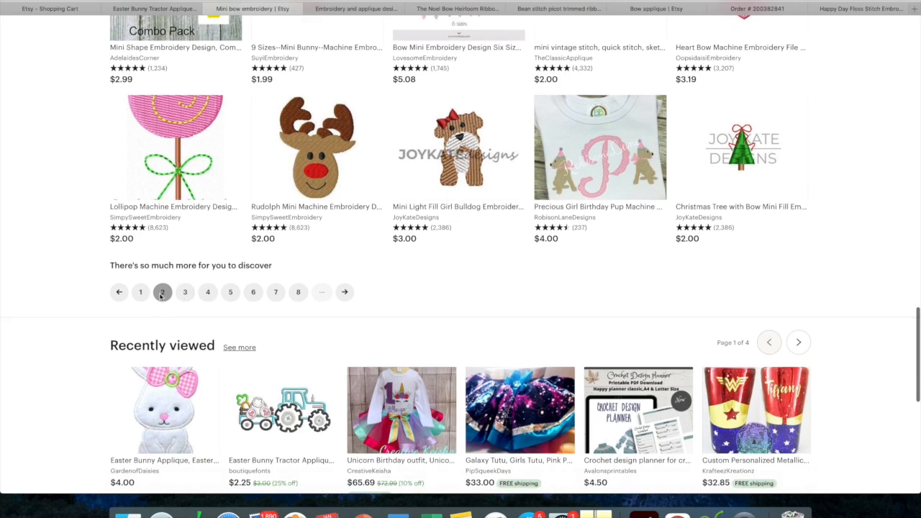
pyautogui.click(142, 293)
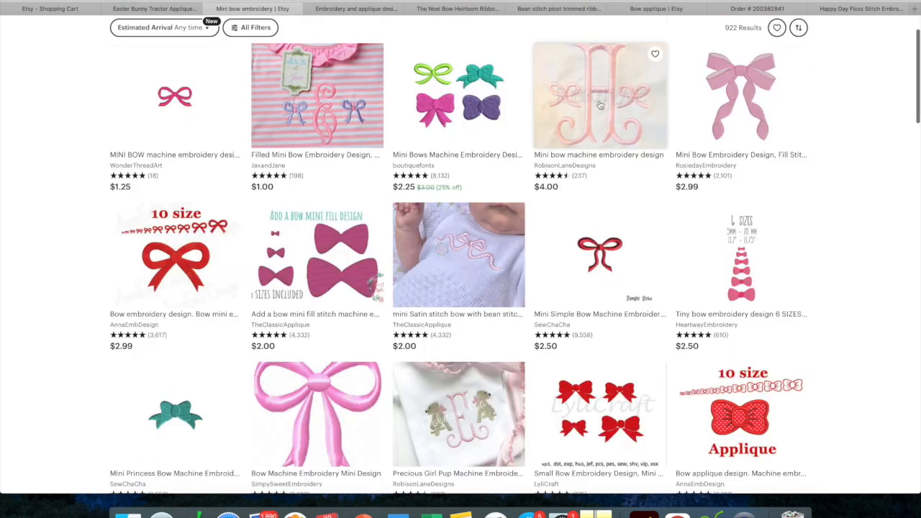
# - Open the boutiquefonts Mini Bows Machine Embroidery Design Set, look over its reviews and related designs, and add it to the cart
pyautogui.click(447, 142)
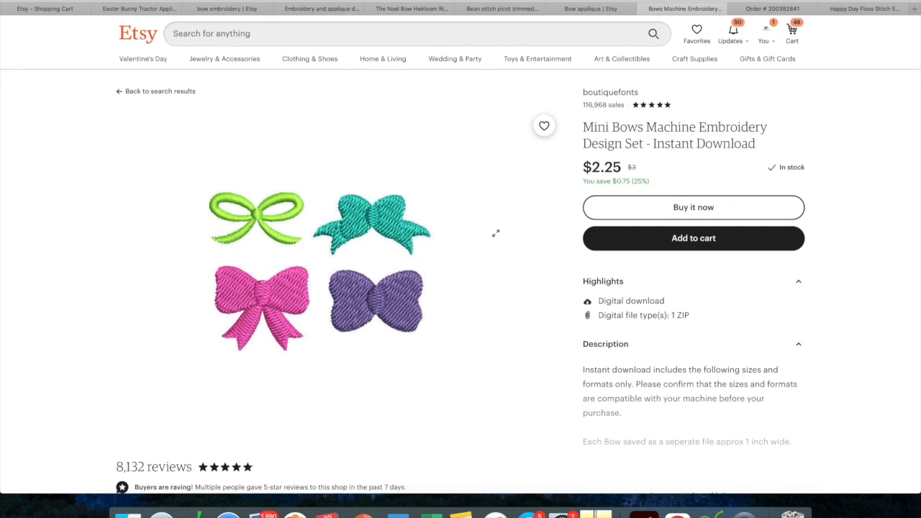
pyautogui.scroll(-20, 494, 233)
pyautogui.scroll(3, 496, 228)
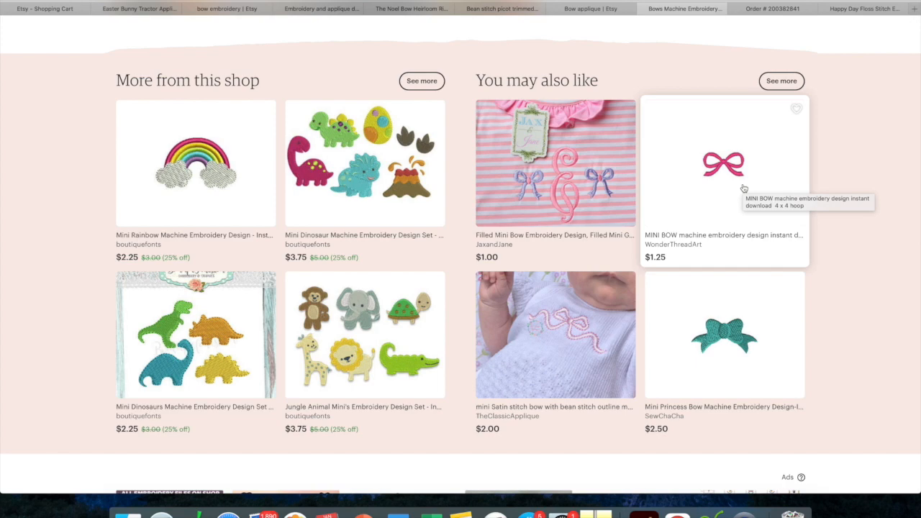
pyautogui.scroll(15, 744, 188)
pyautogui.scroll(4, 744, 188)
pyautogui.scroll(-9, 744, 189)
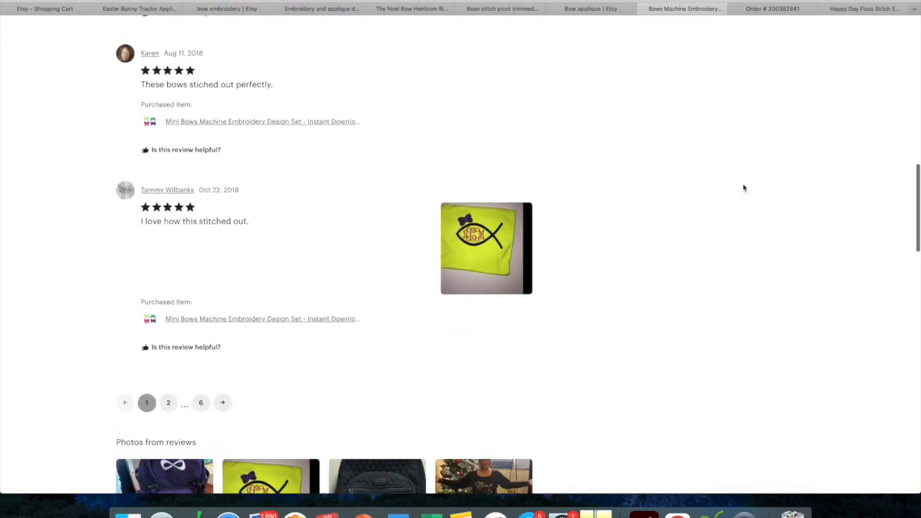
pyautogui.scroll(-5, 744, 188)
pyautogui.scroll(9, 744, 189)
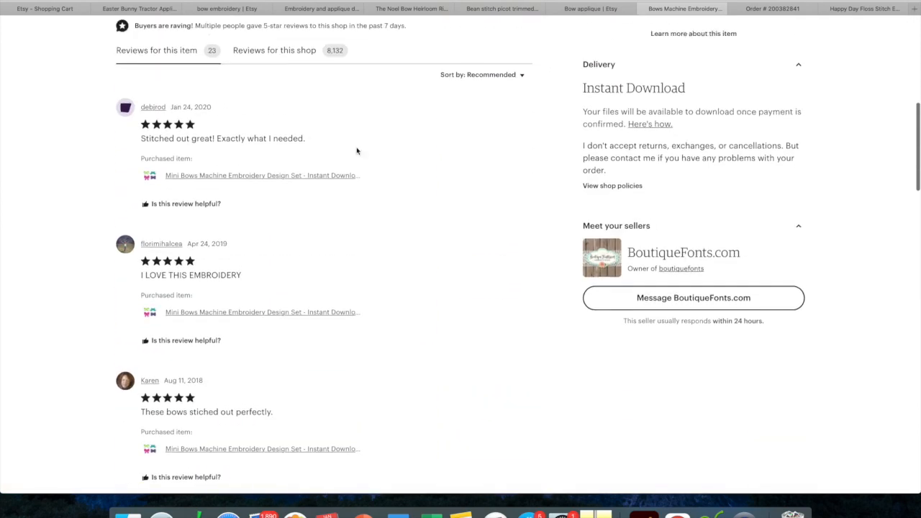
pyautogui.scroll(6, 356, 152)
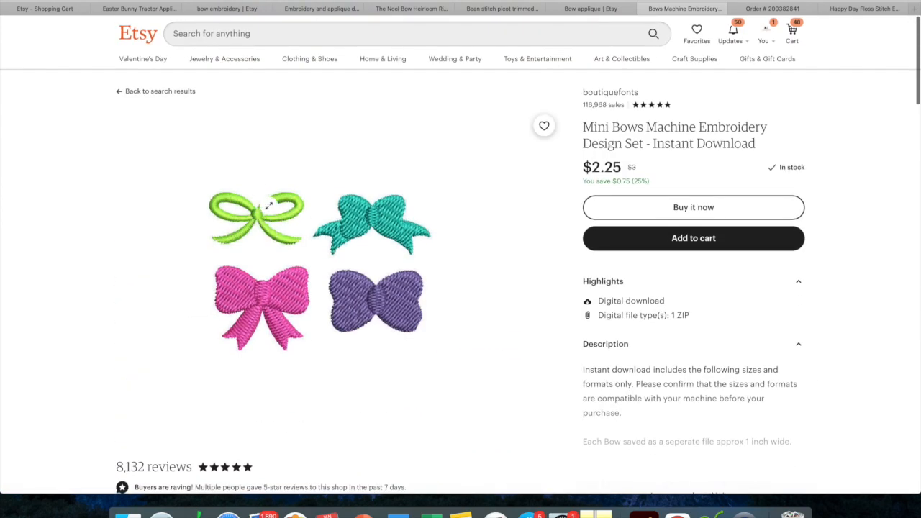
pyautogui.click(694, 240)
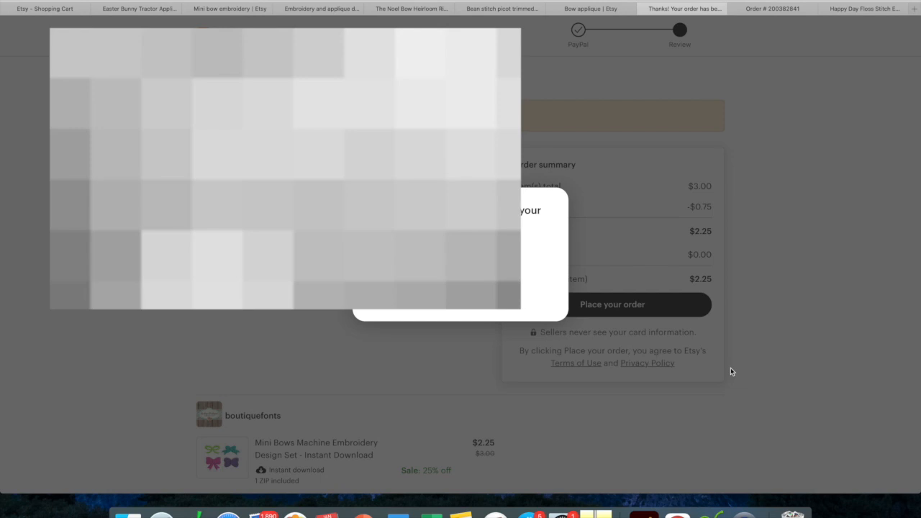
# - Switch to the embroidery software in full screen and view the untitled 1, untitled 2 and untitled 3 designs
pyautogui.click(595, 512)
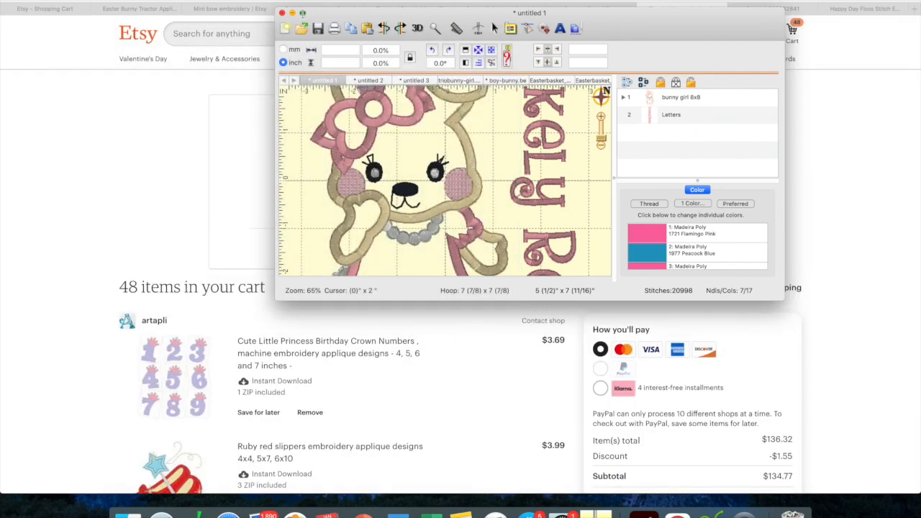
pyautogui.click(303, 13)
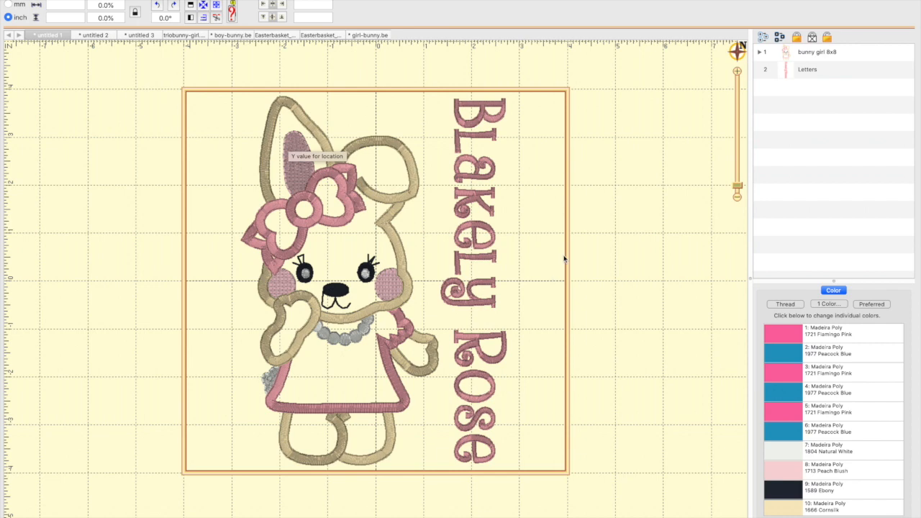
pyautogui.click(94, 34)
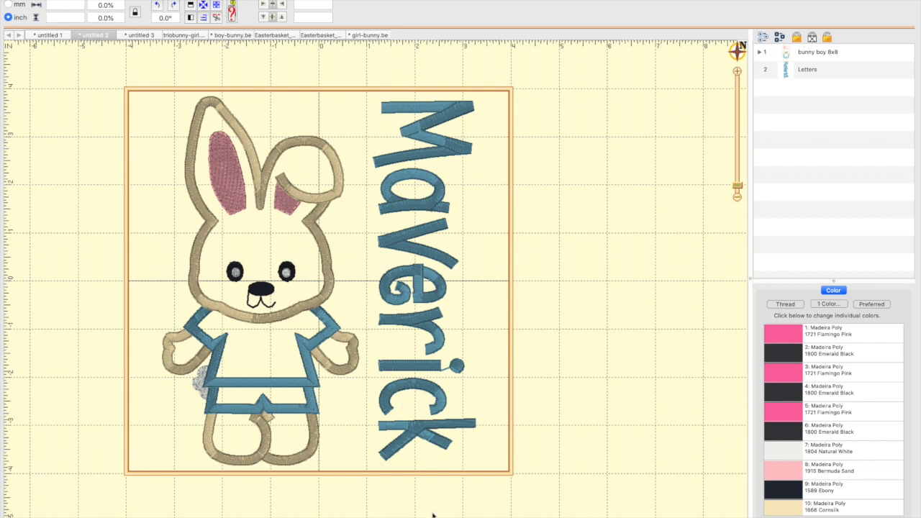
pyautogui.click(140, 34)
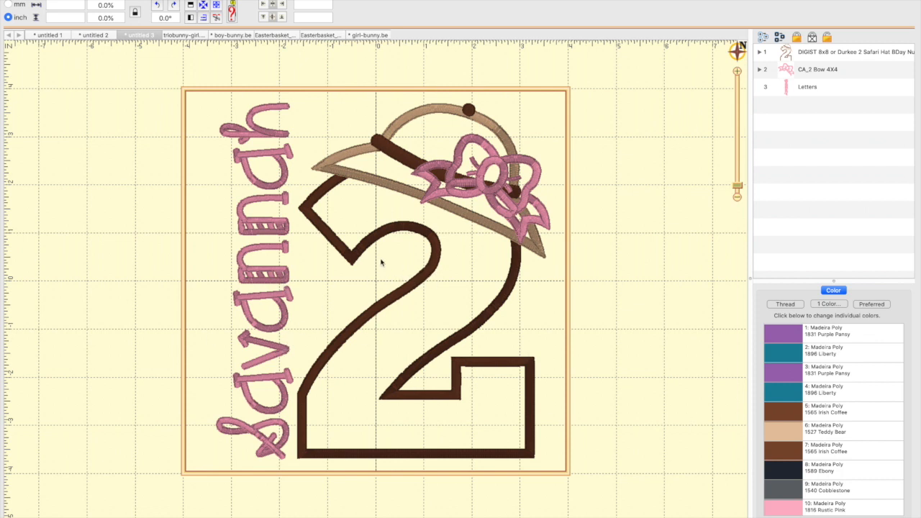
# - Check the size values of the safari hat number 2 with its bow and of the name lettering in untitled 3
pyautogui.moveTo(294, 90); pyautogui.dragTo(571, 501)
pyautogui.moveTo(120, 7); pyautogui.dragTo(43, 13)
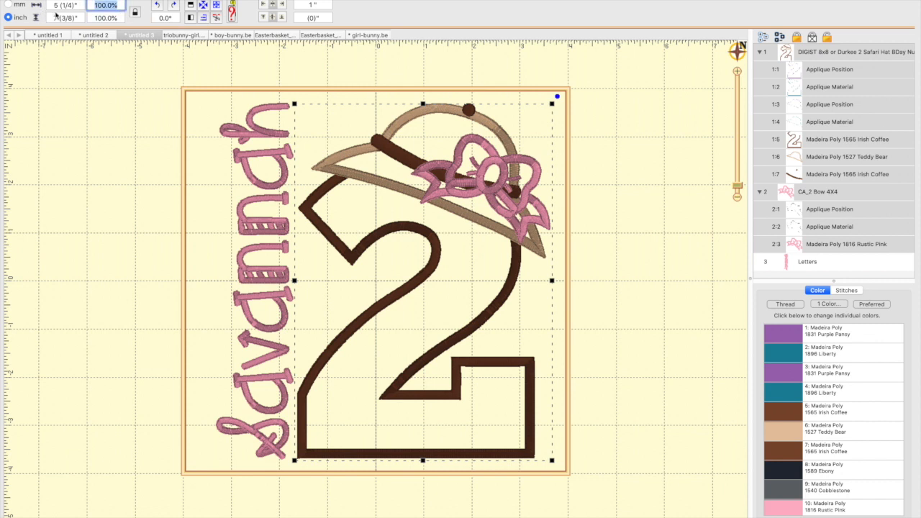
pyautogui.click(134, 12)
pyautogui.click(121, 18)
pyautogui.moveTo(122, 5); pyautogui.dragTo(88, 6)
pyautogui.write('1')
pyautogui.press('Return')
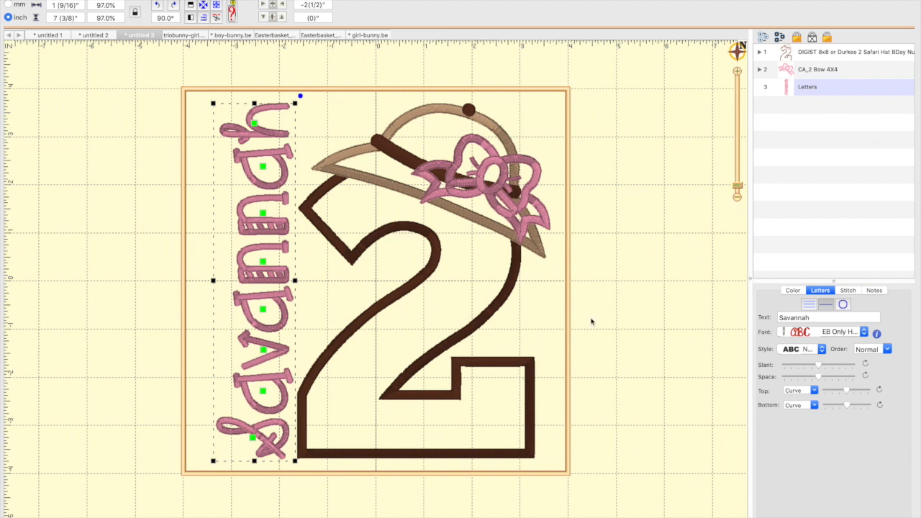
pyautogui.click(352, 216)
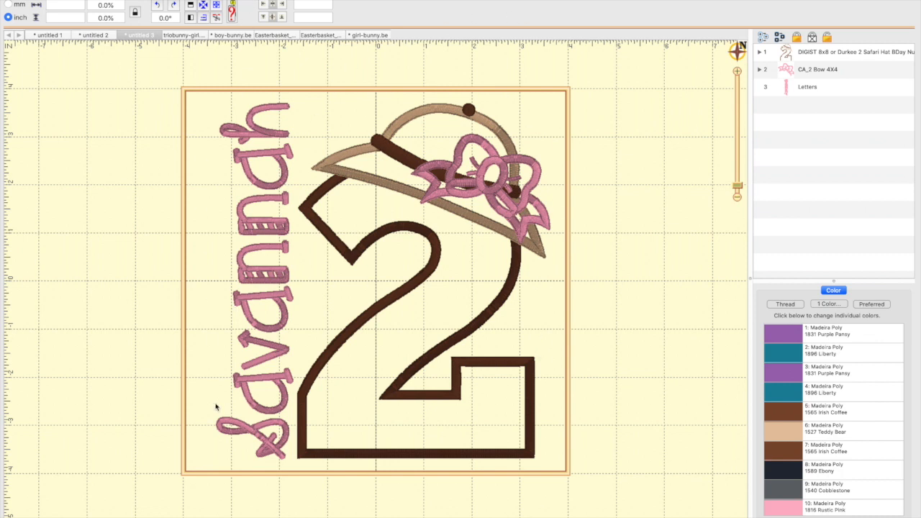
# - Look through the trio bunny, bow tie bunny and plain Easter basket design pages, returning to the bow tie bunny
pyautogui.click(189, 35)
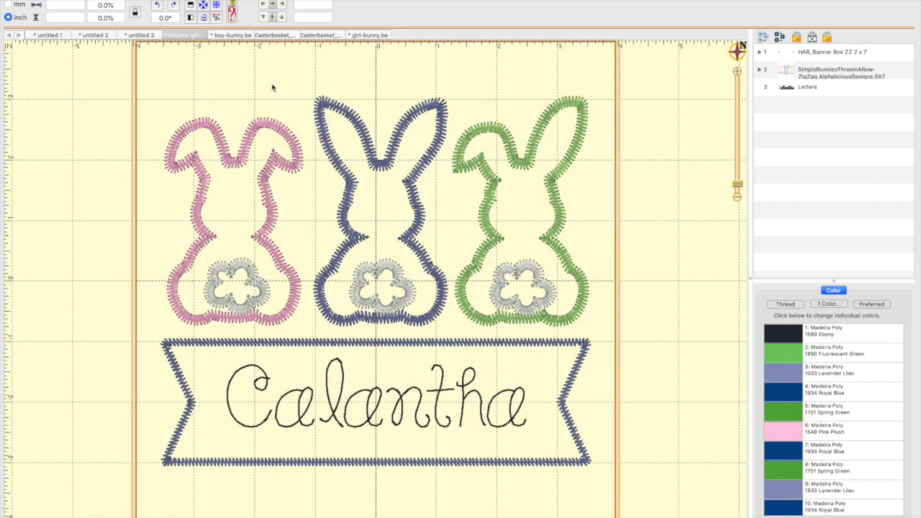
pyautogui.click(230, 35)
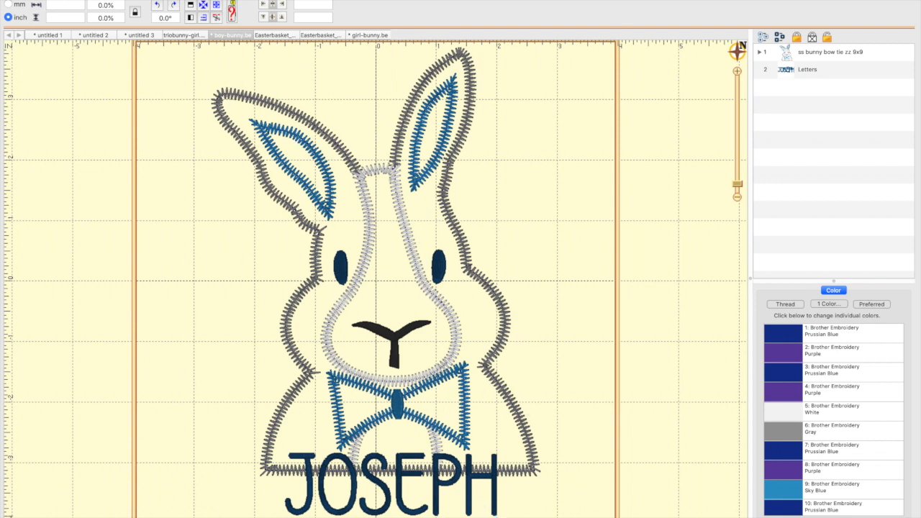
pyautogui.click(274, 36)
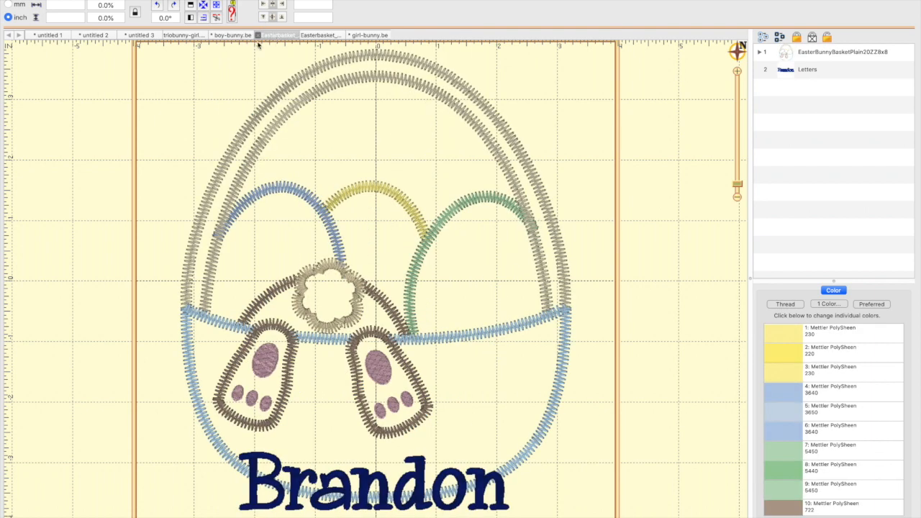
pyautogui.click(233, 36)
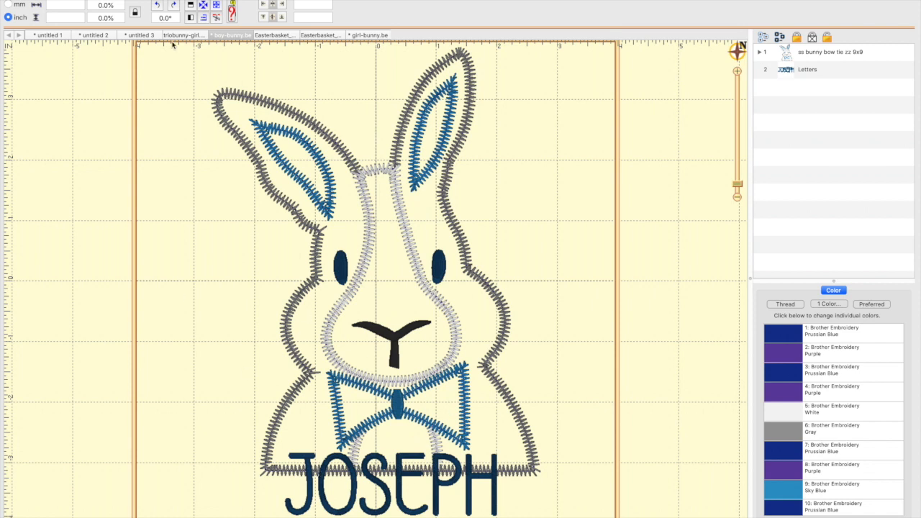
# - Try moving the name lettering on the plain Easter basket design up inside the basket's lower edge
pyautogui.click(274, 36)
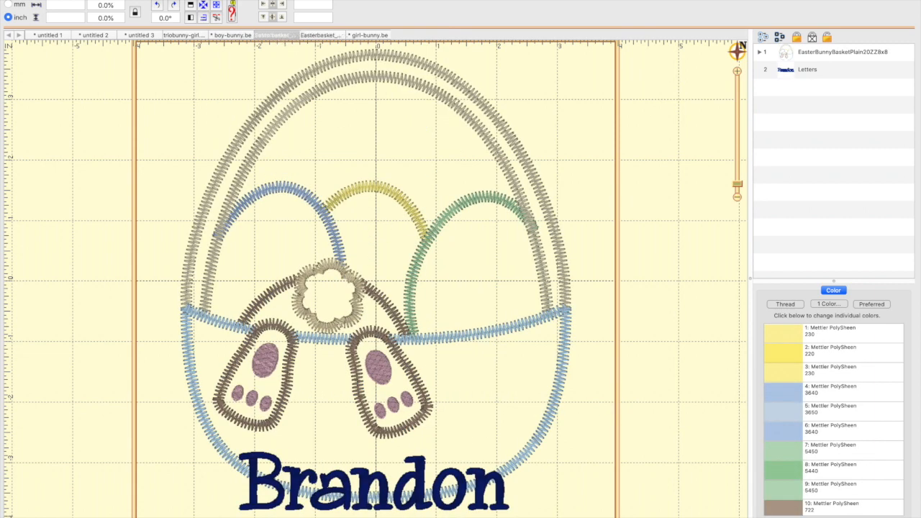
pyautogui.moveTo(428, 508); pyautogui.dragTo(428, 480)
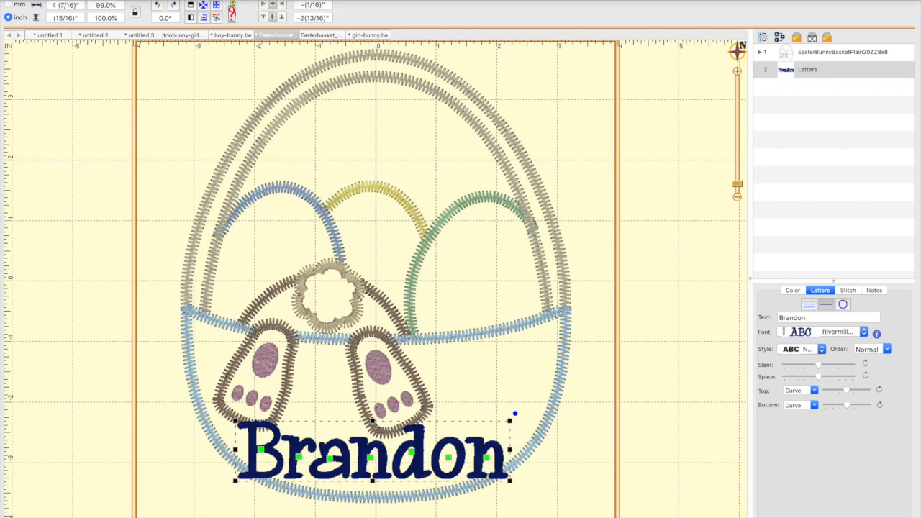
pyautogui.click(112, 4)
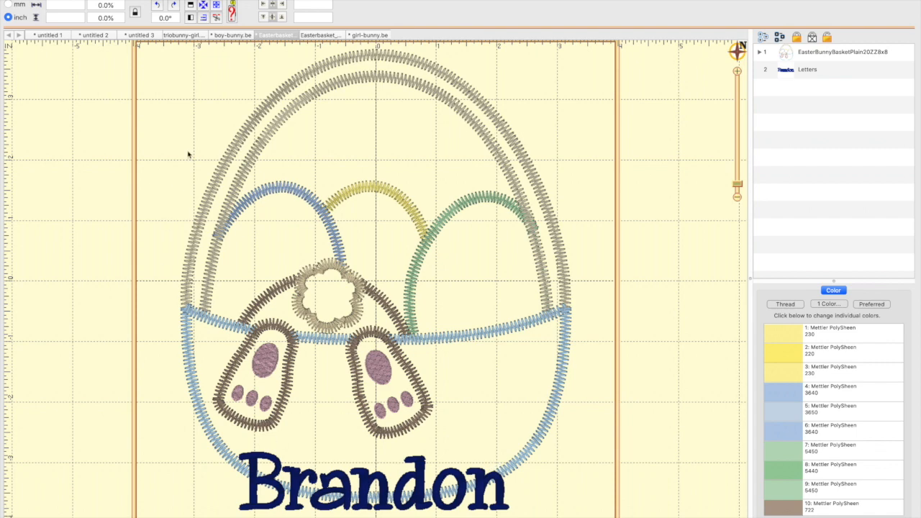
# - View the Easter basket with the bow and the floral girl bunny, return to the trio bunny page and leave full screen
pyautogui.click(317, 36)
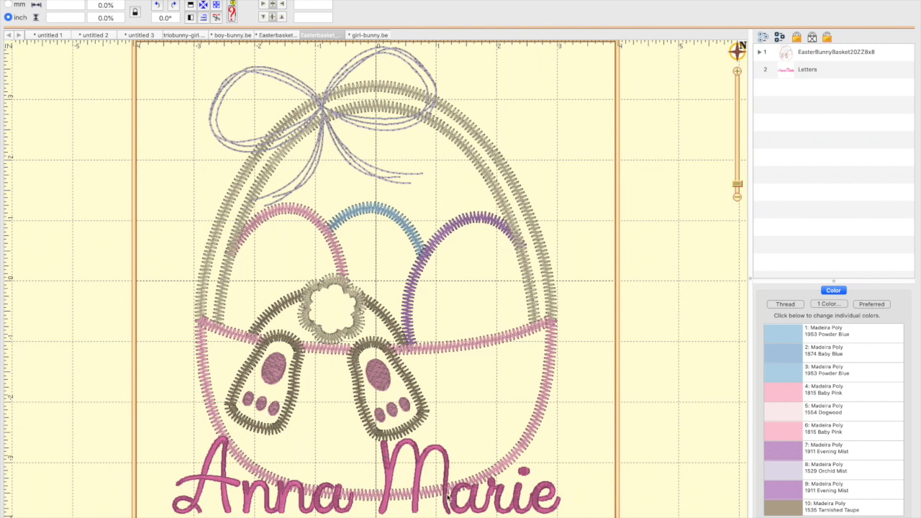
pyautogui.click(369, 34)
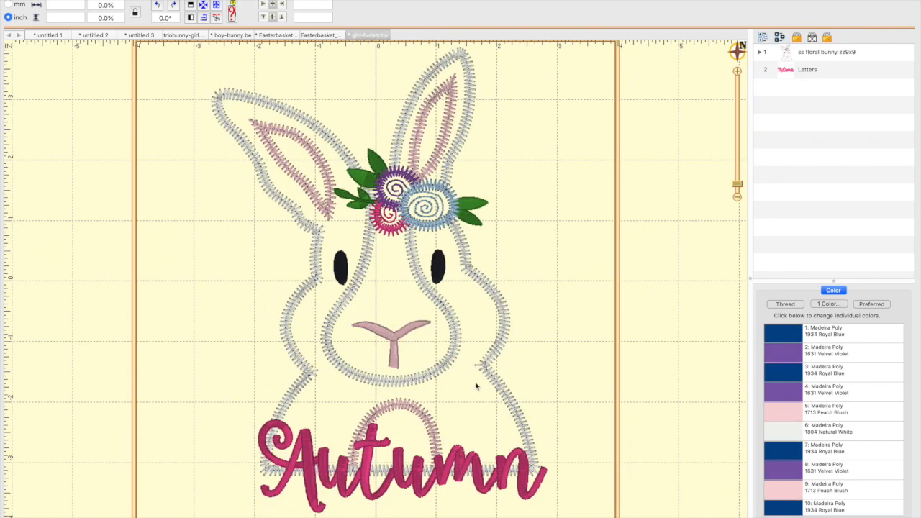
pyautogui.moveTo(218, 2)
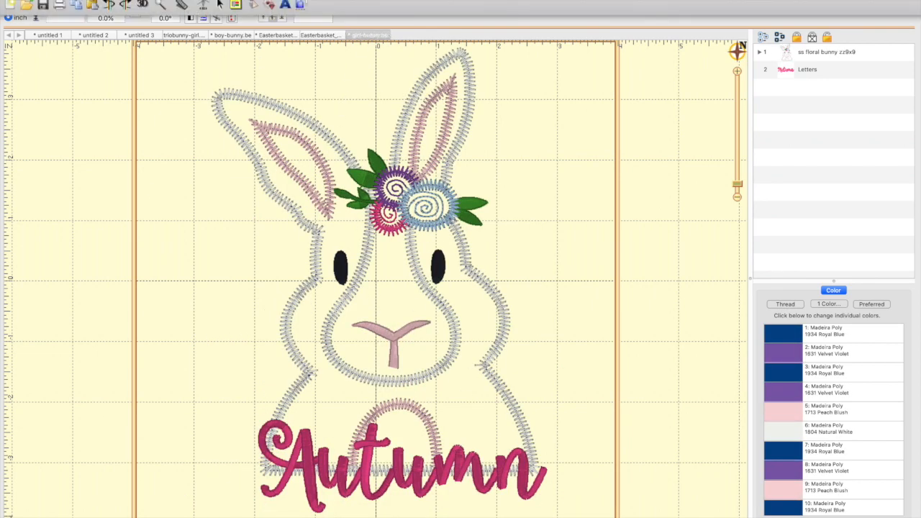
pyautogui.click(201, 36)
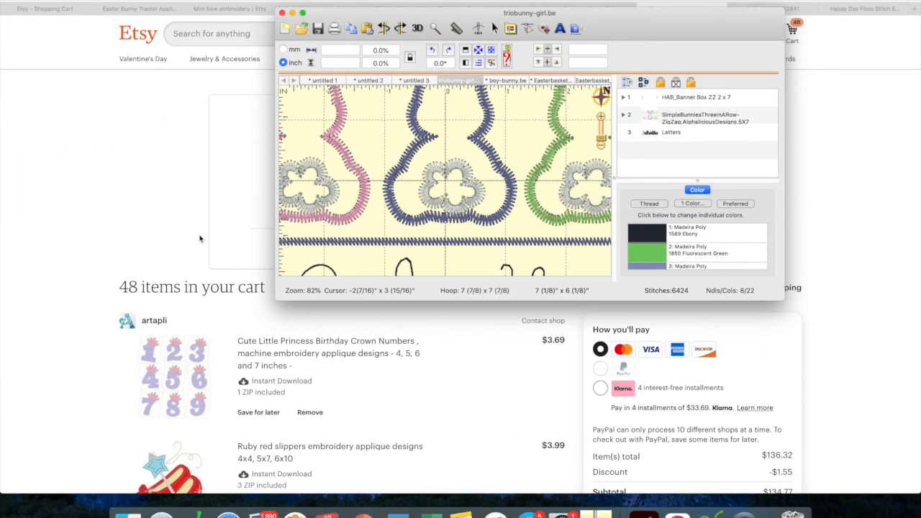
# - Switch to the Etsy order confirmation in the browser and download the Mini Bows Machine Embroidery Design Set
pyautogui.click(131, 217)
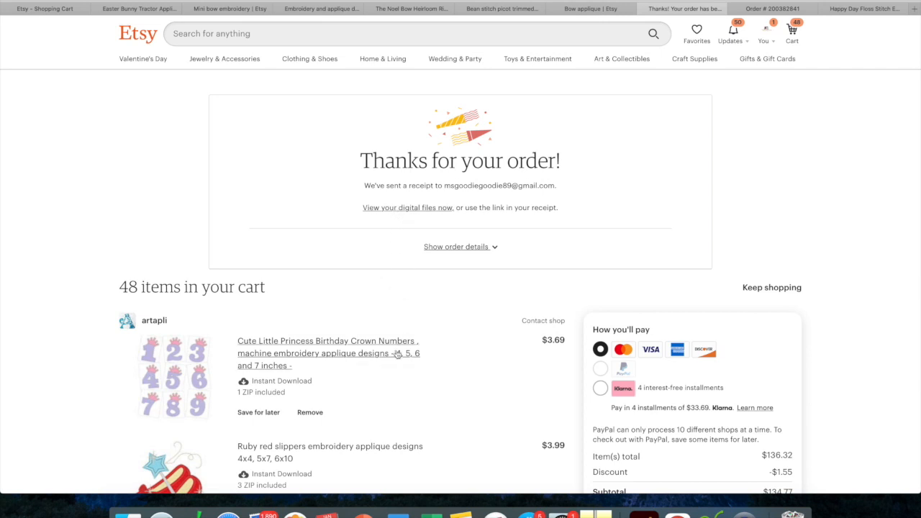
pyautogui.scroll(-3, 300, 359)
pyautogui.scroll(-10, 299, 359)
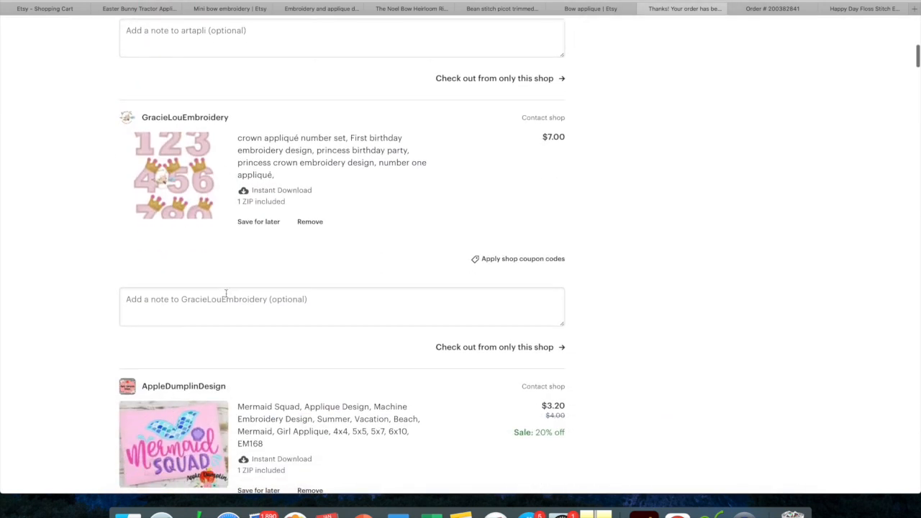
pyautogui.scroll(-14, 175, 194)
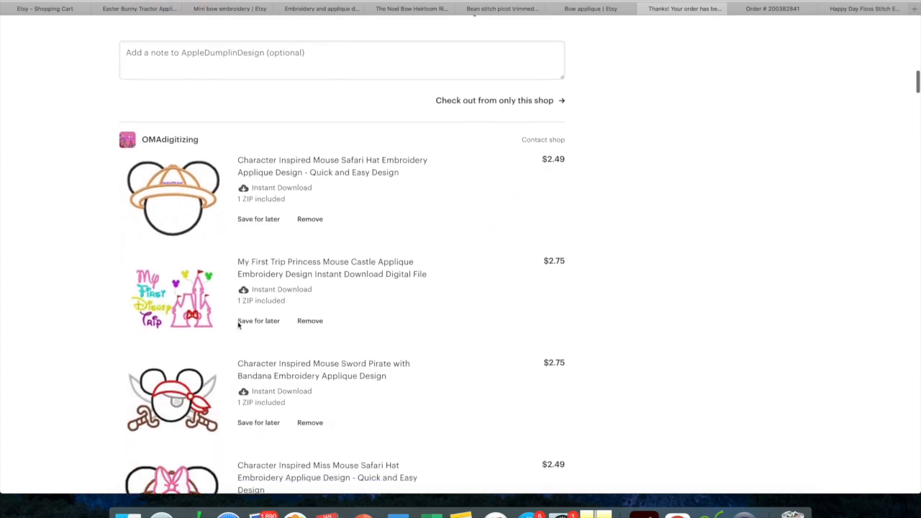
pyautogui.scroll(-18, 240, 324)
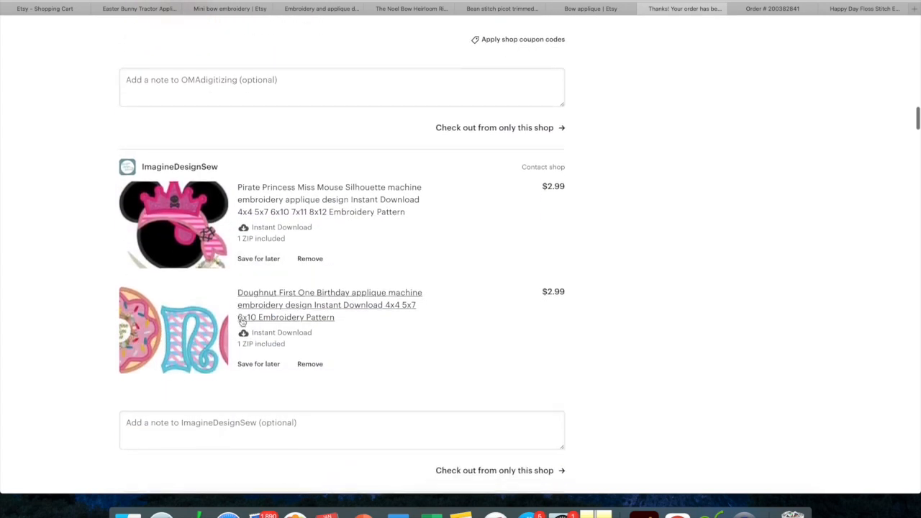
pyautogui.scroll(-15, 243, 321)
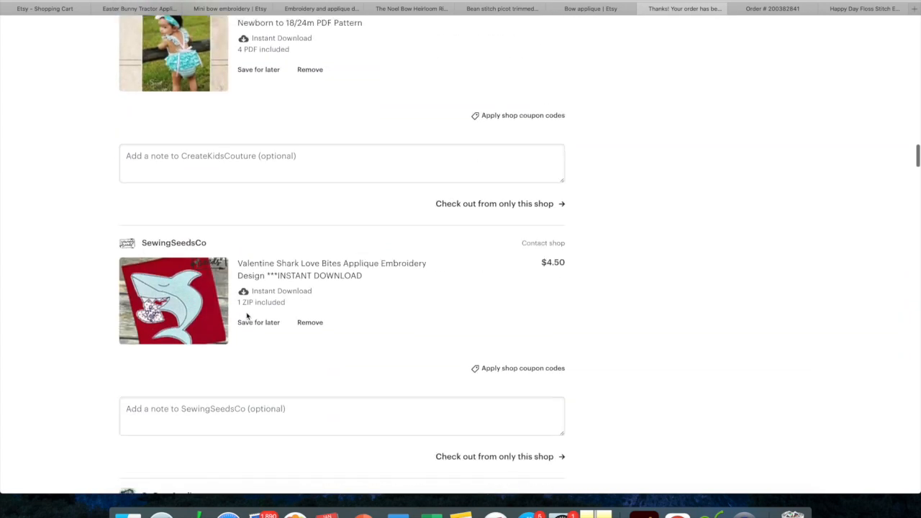
pyautogui.scroll(20, 246, 317)
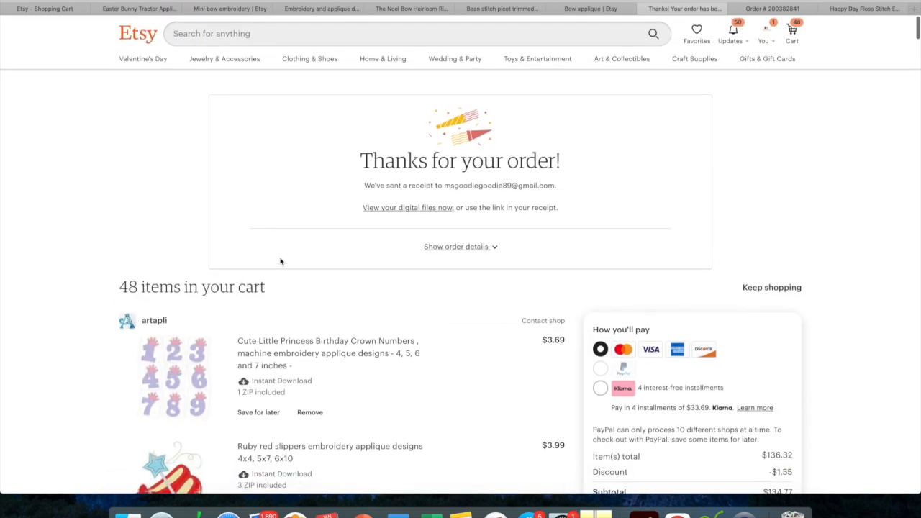
pyautogui.click(441, 213)
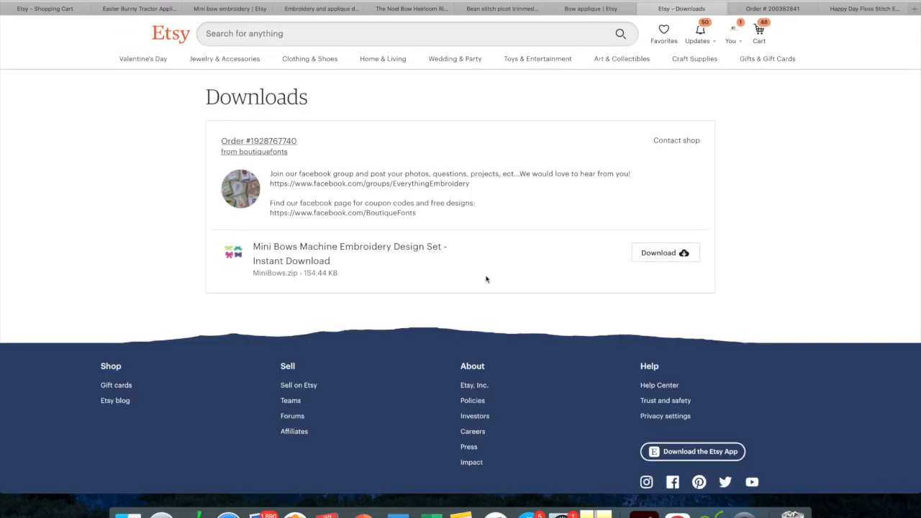
pyautogui.click(662, 255)
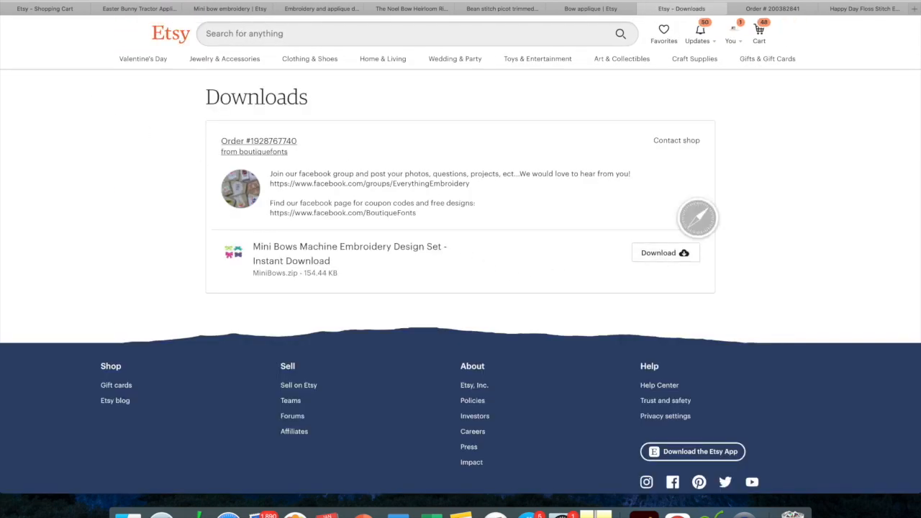
# - Uncover the desktop and open the Embroidery Design Files folder beside the browser window
pyautogui.moveTo(105, 0); pyautogui.dragTo(104, 179)
pyautogui.moveTo(716, 23); pyautogui.dragTo(548, 2)
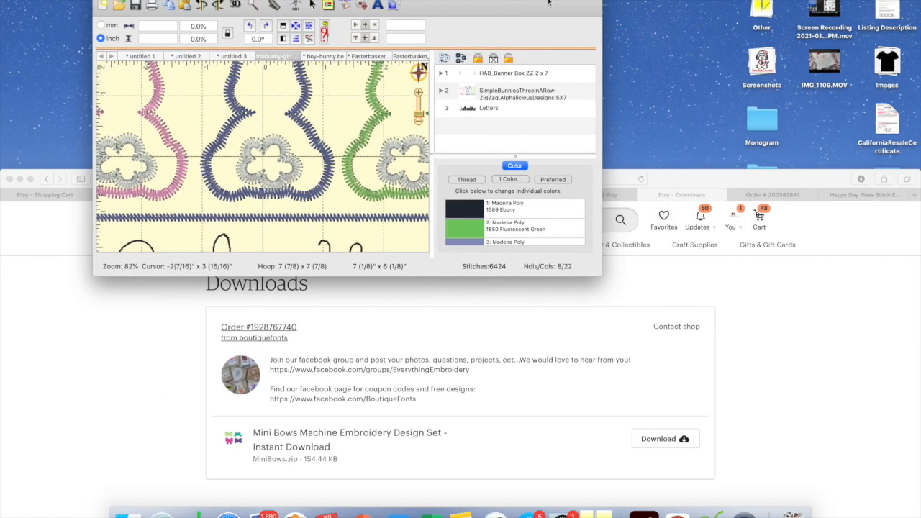
pyautogui.moveTo(759, 179); pyautogui.dragTo(480, 117)
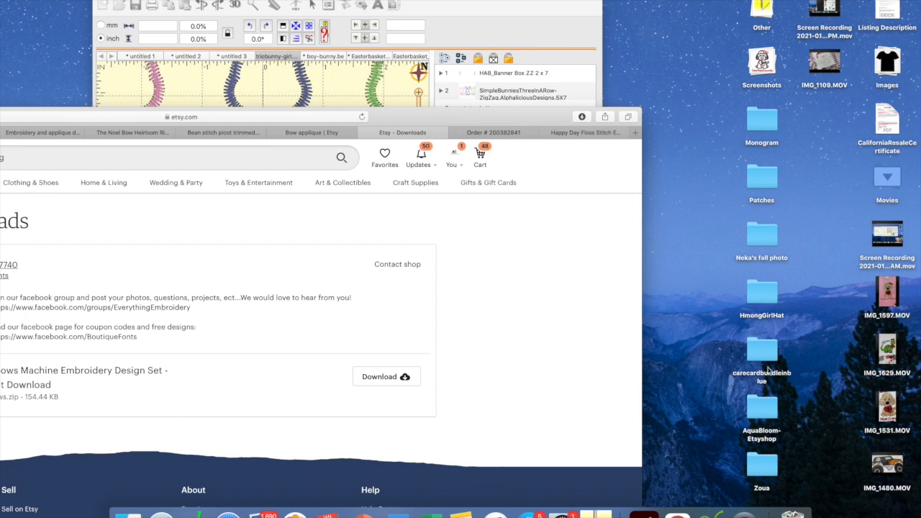
pyautogui.doubleClick(770, 455)
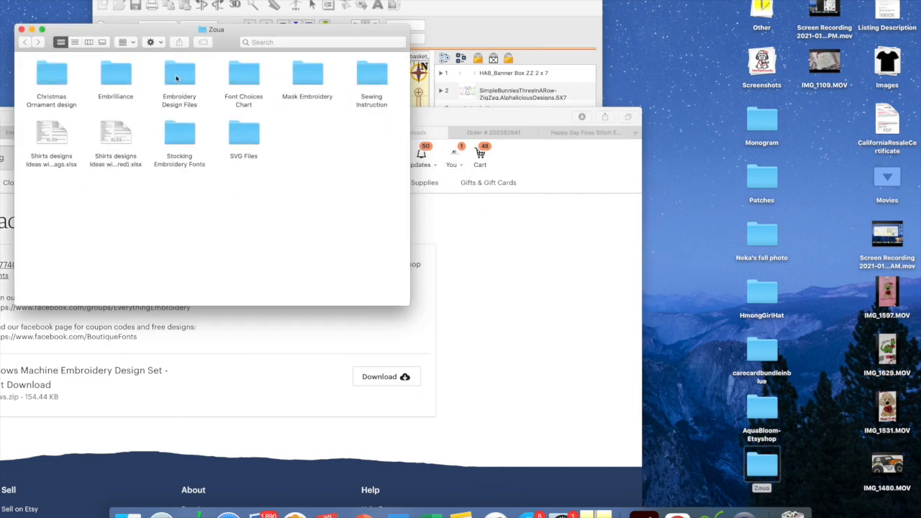
pyautogui.doubleClick(178, 74)
pyautogui.moveTo(135, 32); pyautogui.dragTo(596, 34)
# - Create a new folder named Acessories inside Embroidery Design Files
pyautogui.scroll(-3, 621, 211)
pyautogui.scroll(-5, 620, 211)
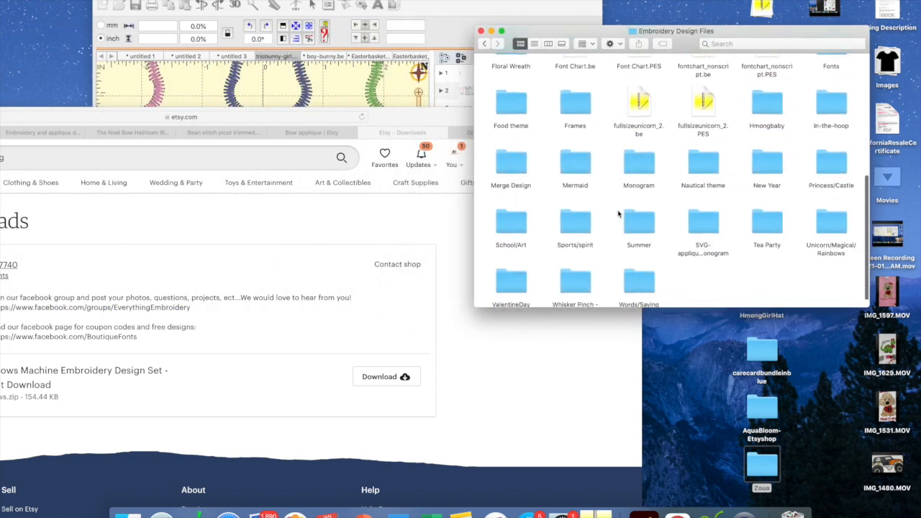
pyautogui.rightClick(701, 282)
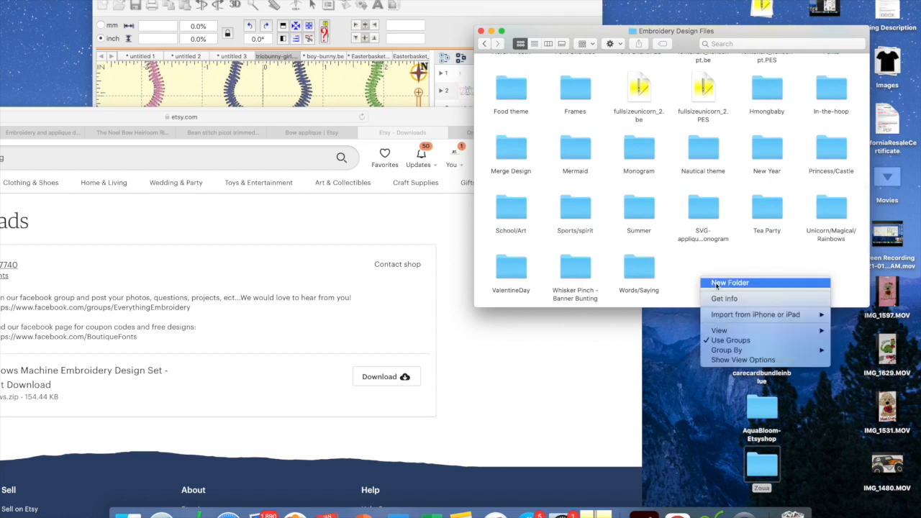
pyautogui.click(706, 284)
pyautogui.rightClick(504, 290)
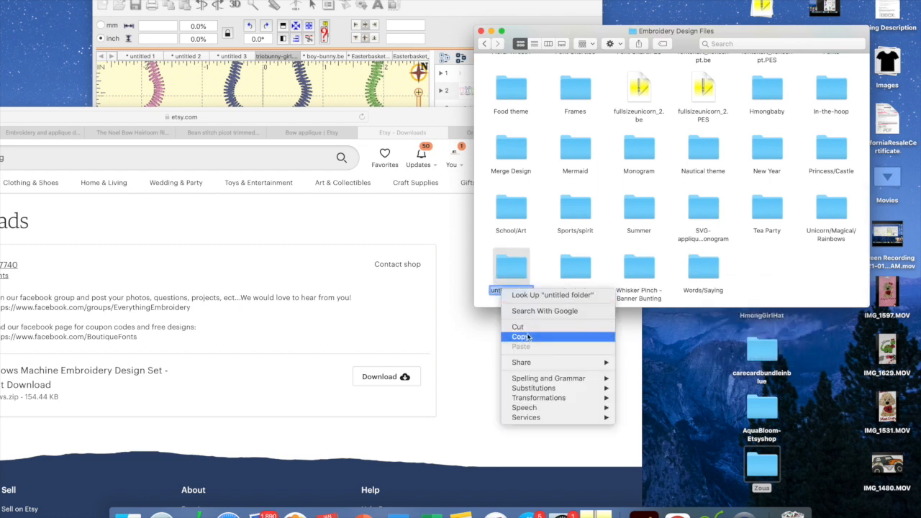
pyautogui.click(492, 290)
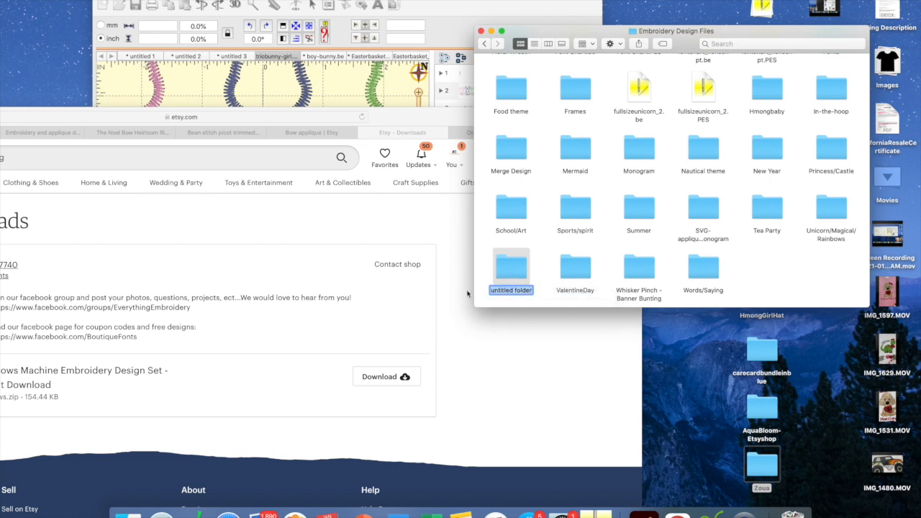
pyautogui.write('Acessories')
pyautogui.click(744, 266)
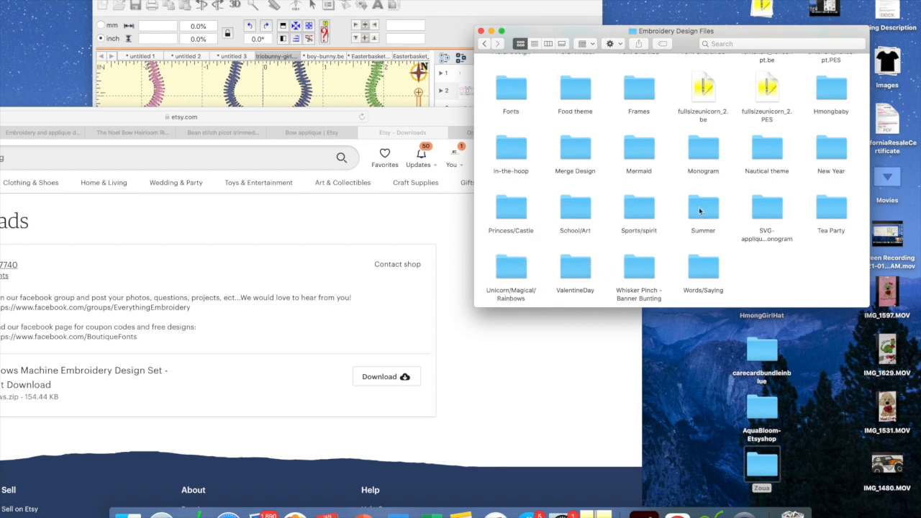
# - Open the Acessories folder, move the downloaded Mini Bows folder into it and clear the browser's download list
pyautogui.scroll(5, 750, 230)
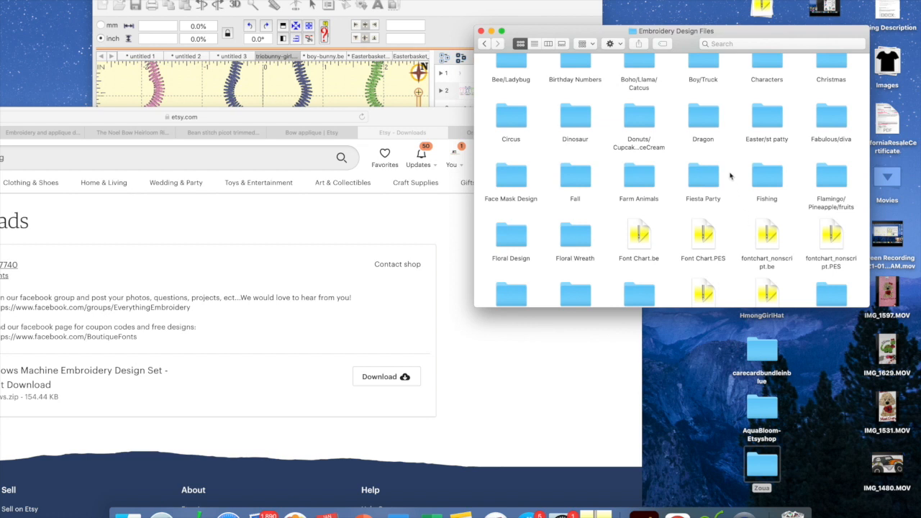
pyautogui.scroll(3, 792, 157)
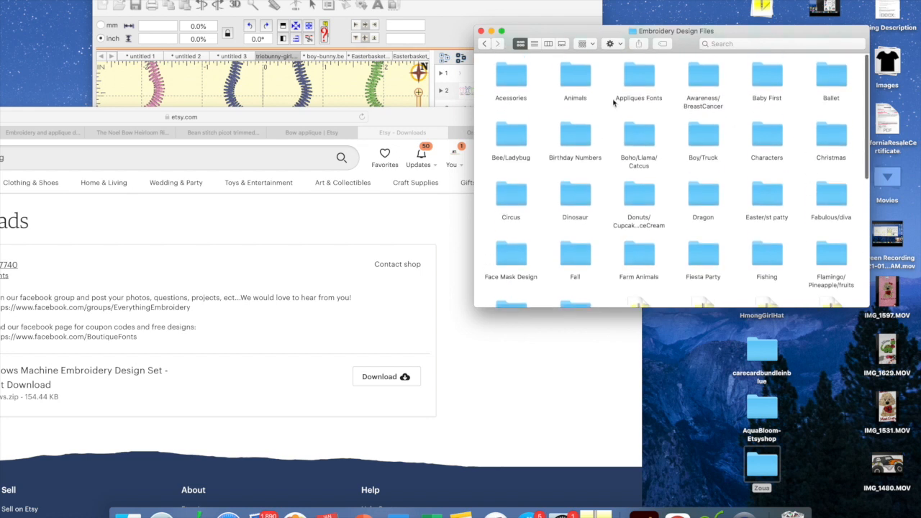
pyautogui.doubleClick(520, 82)
pyautogui.click(492, 374)
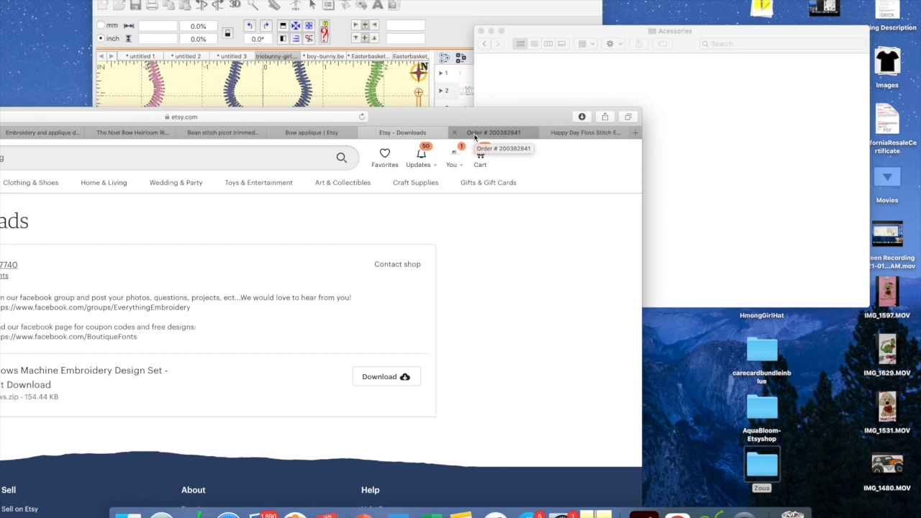
pyautogui.click(581, 116)
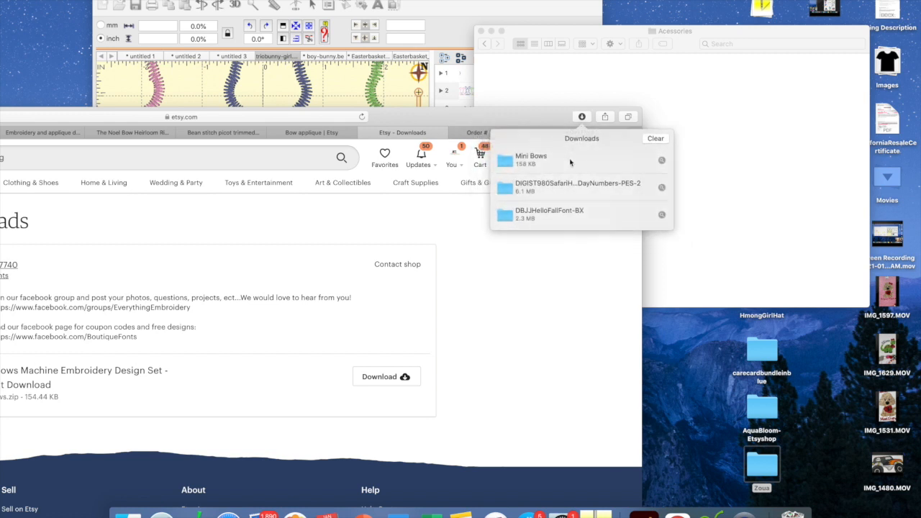
pyautogui.moveTo(565, 165); pyautogui.dragTo(728, 80)
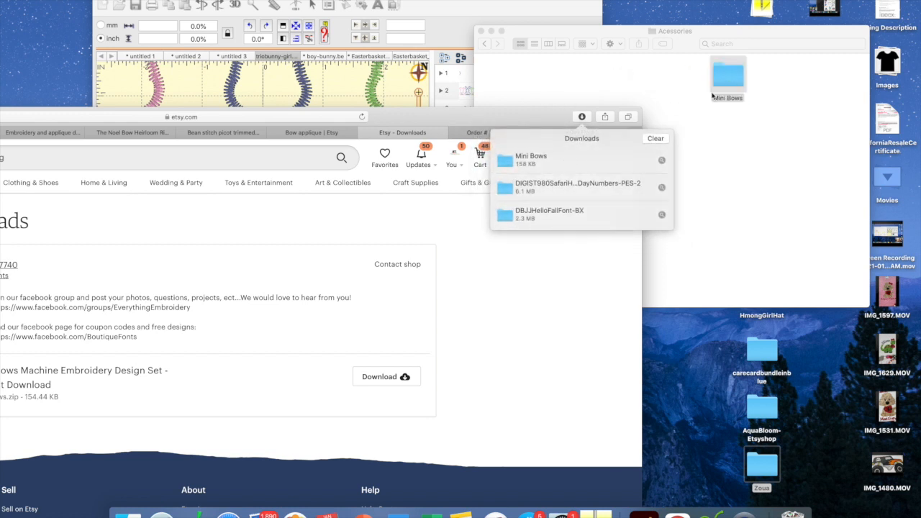
pyautogui.click(656, 138)
# - Minimise the browser, add Bow 1.PES from the Mini Bows folder to the trio bunny design and minimise the folder window
pyautogui.moveTo(354, 115); pyautogui.dragTo(518, 142)
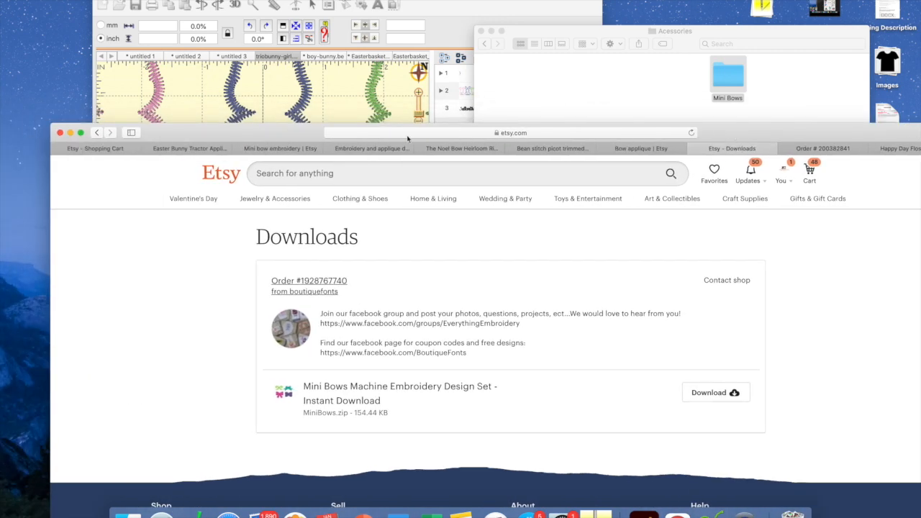
pyautogui.click(71, 133)
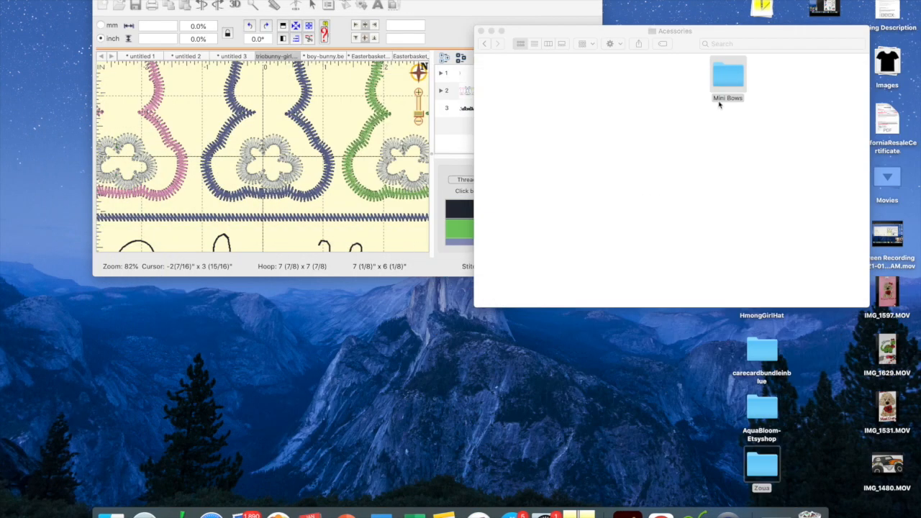
pyautogui.click(732, 77)
pyautogui.doubleClick(733, 78)
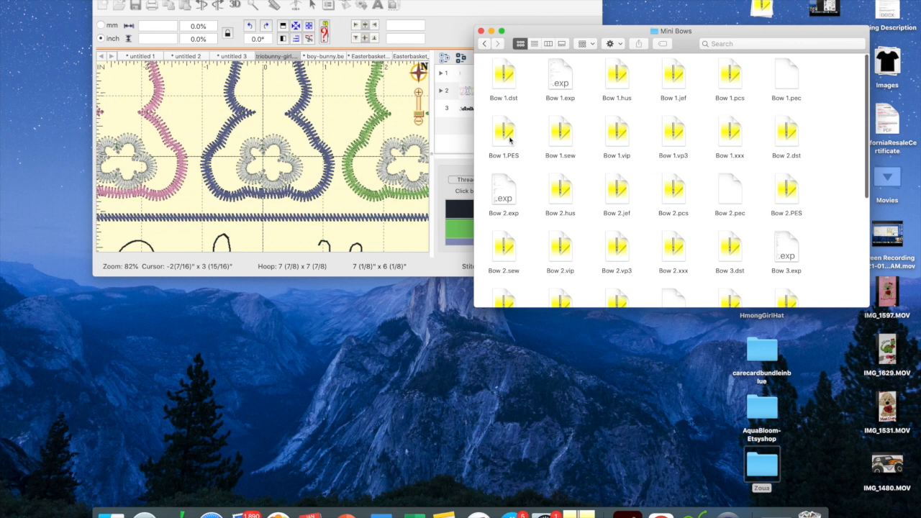
pyautogui.moveTo(510, 139); pyautogui.dragTo(331, 122)
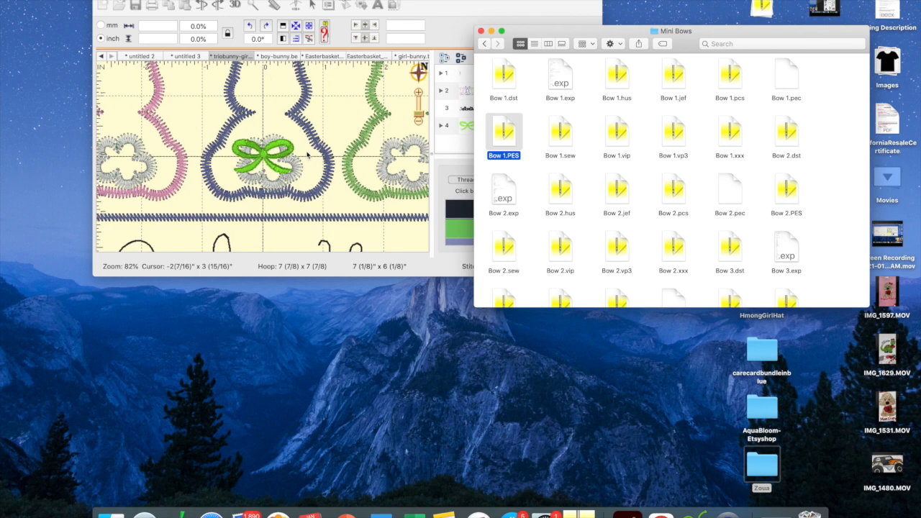
pyautogui.click(491, 31)
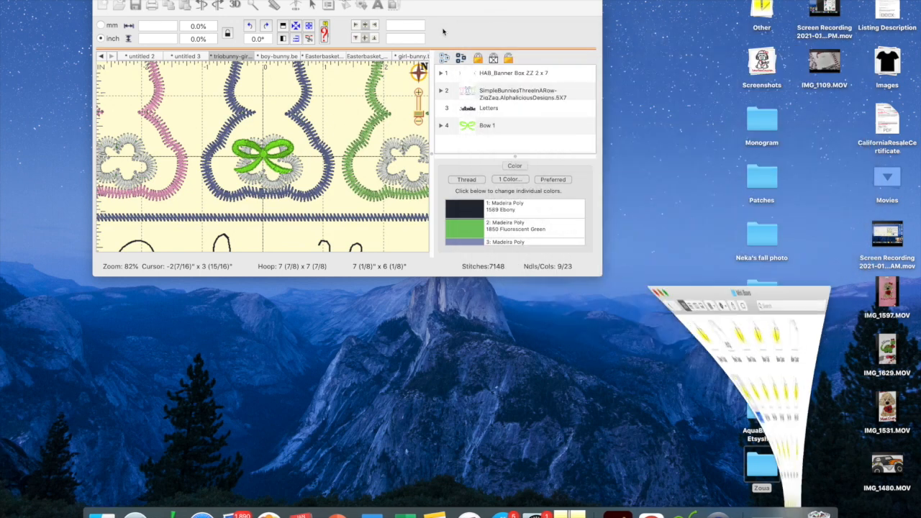
# - Show the trio bunny design in full screen and place the bow between the pink bunny's ears
pyautogui.click(127, 2)
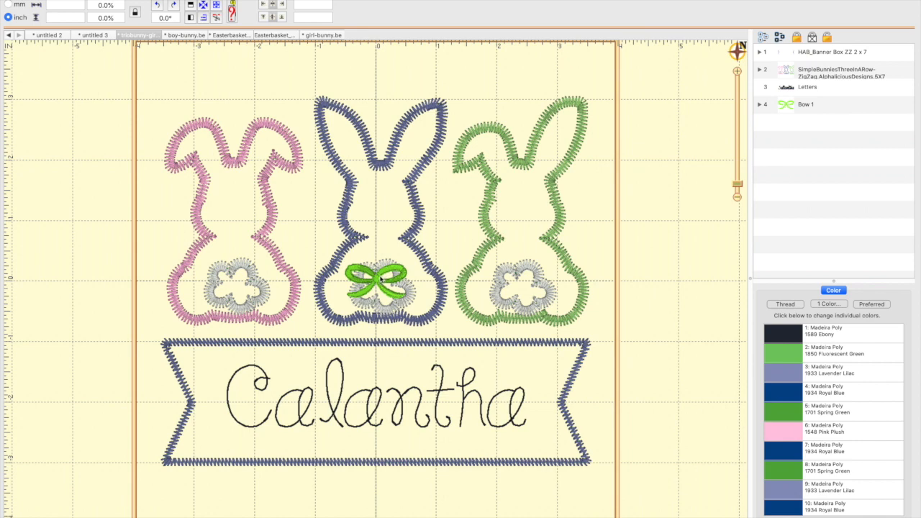
pyautogui.moveTo(380, 279); pyautogui.dragTo(236, 166)
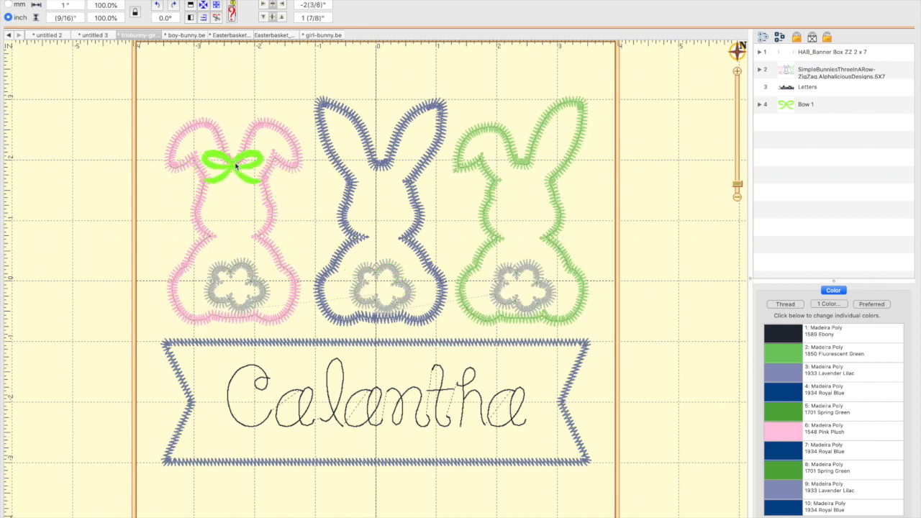
# - Copy the bow from the pink bunny and paste a duplicate for the middle bunny
pyautogui.moveTo(274, 192); pyautogui.dragTo(274, 193)
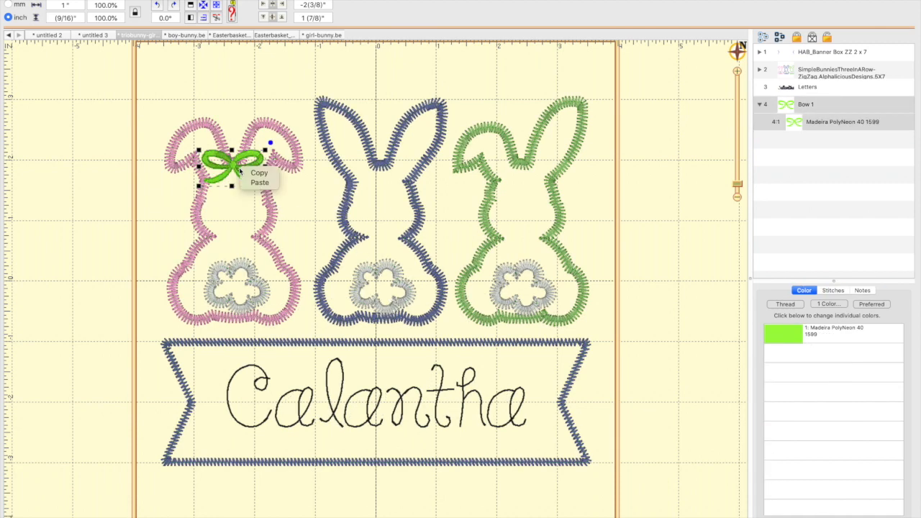
pyautogui.rightClick(376, 165)
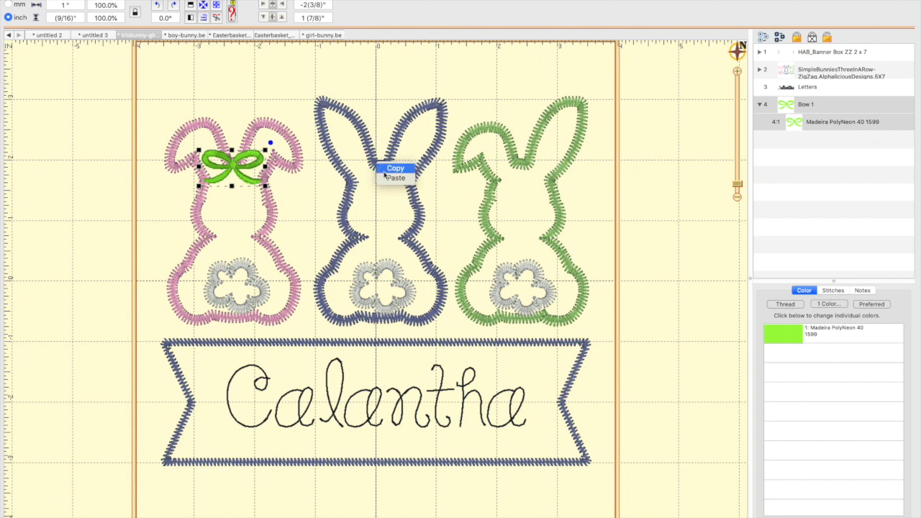
# - Paste two copies of the green bow and place one on the middle bunny's head and the other on the green bunny's head
pyautogui.click(393, 178)
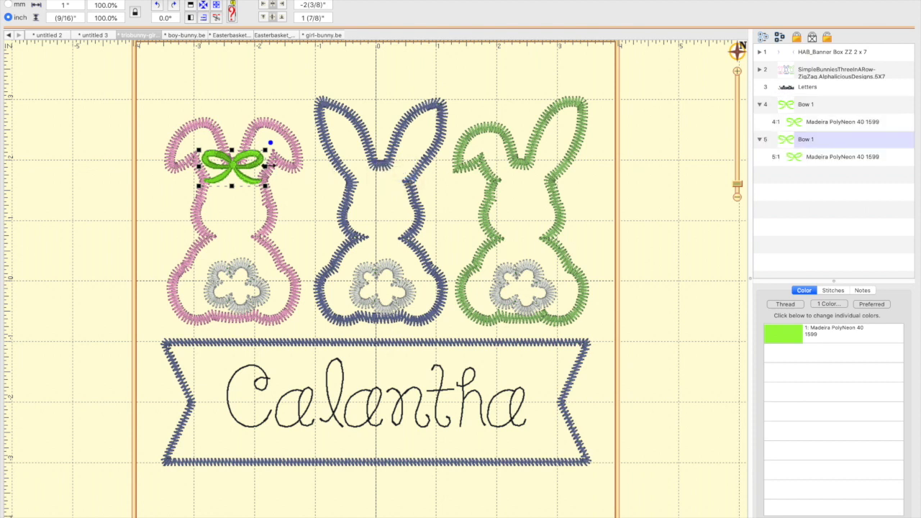
pyautogui.rightClick(268, 165)
pyautogui.click(273, 181)
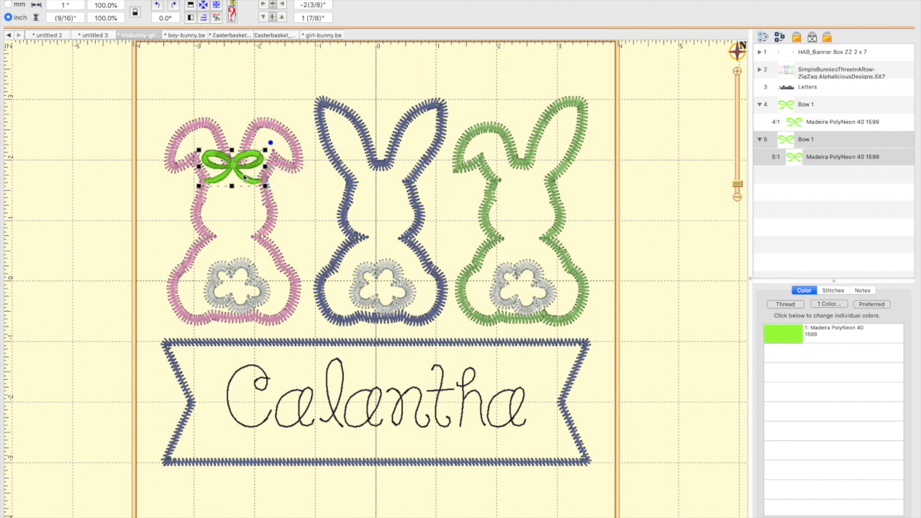
pyautogui.moveTo(297, 164); pyautogui.dragTo(383, 169)
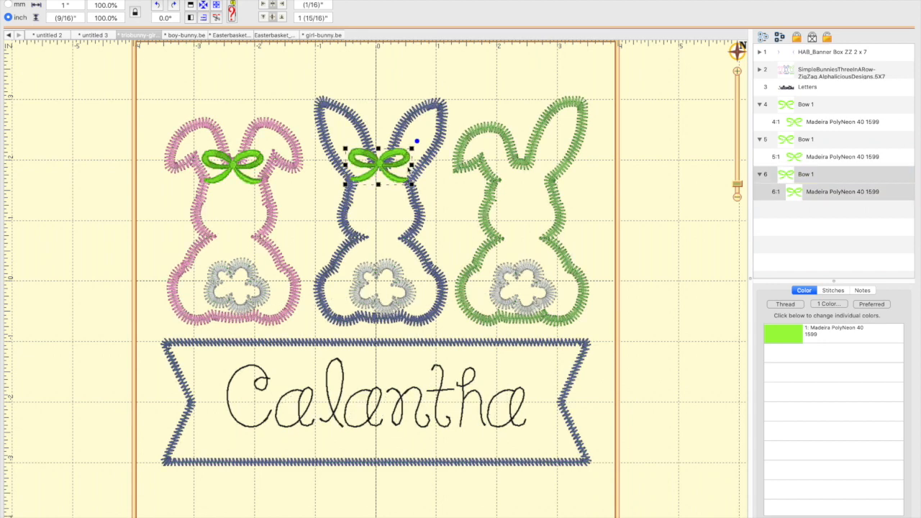
pyautogui.moveTo(232, 169); pyautogui.dragTo(523, 163)
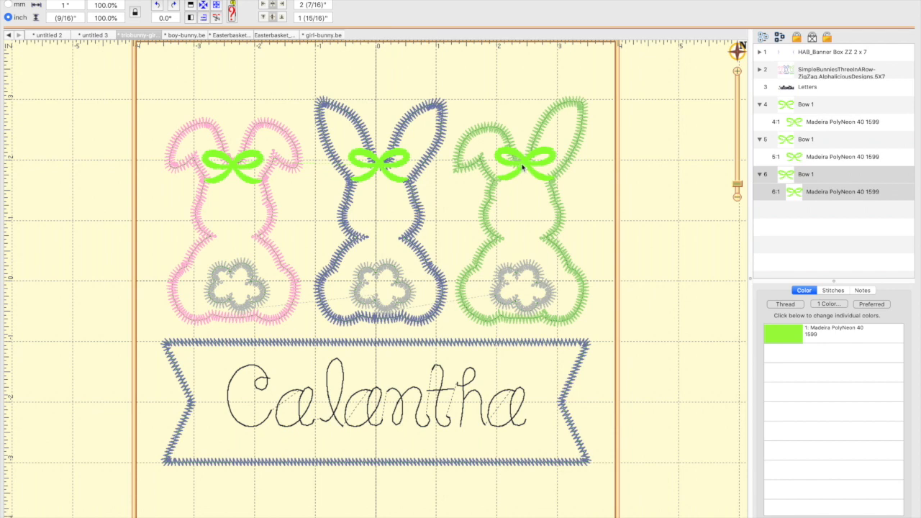
pyautogui.moveTo(520, 164); pyautogui.dragTo(518, 163)
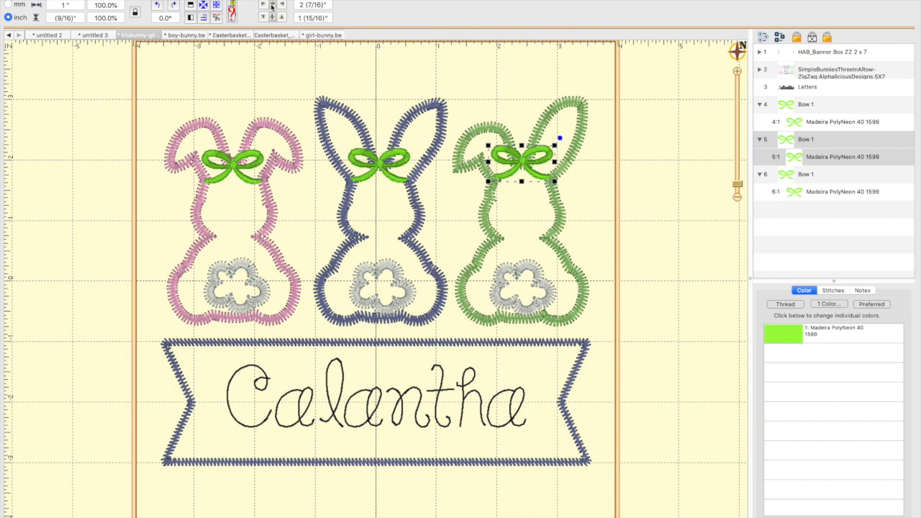
# - Look through the boy-bunny and the two Easter basket designs, and create a new blank design
pyautogui.click(182, 36)
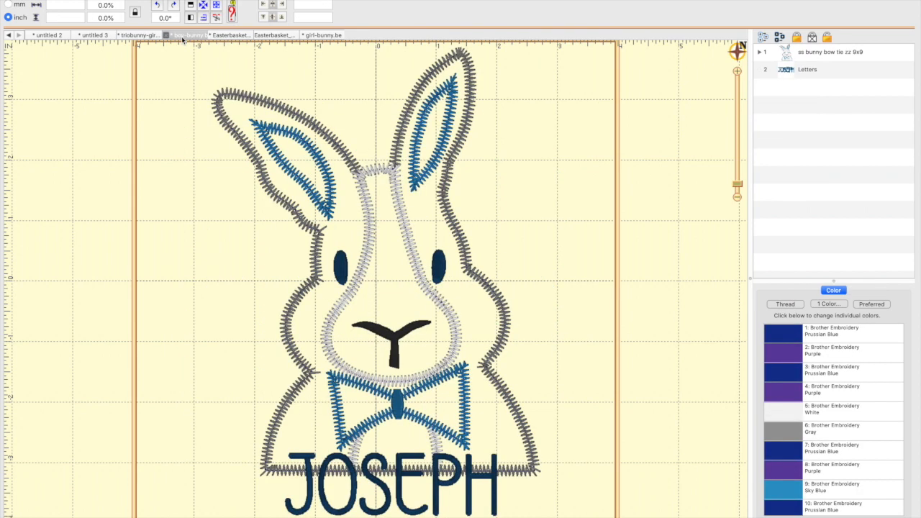
pyautogui.click(232, 36)
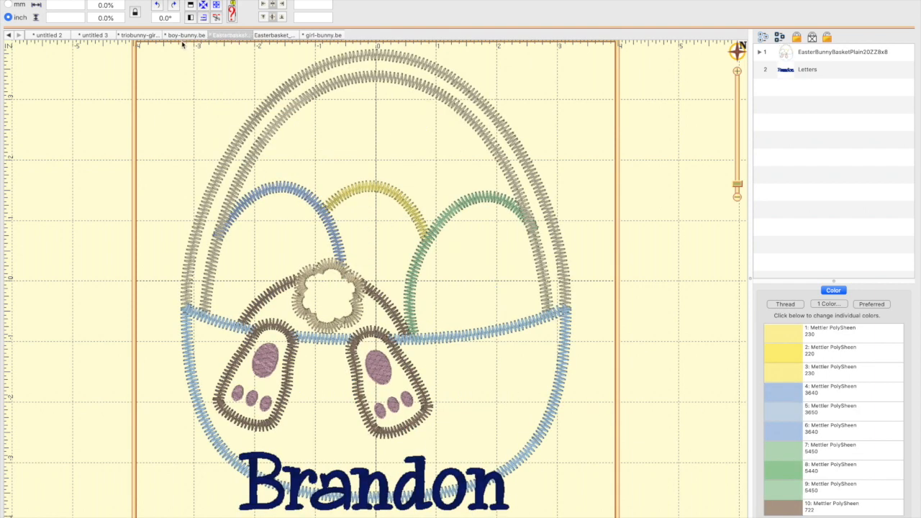
pyautogui.click(279, 36)
pyautogui.moveTo(219, 3)
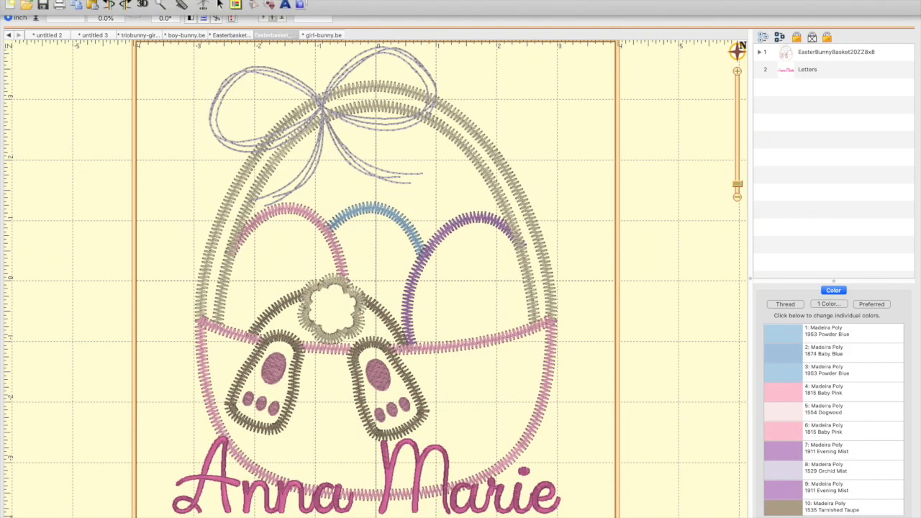
pyautogui.click(88, 0)
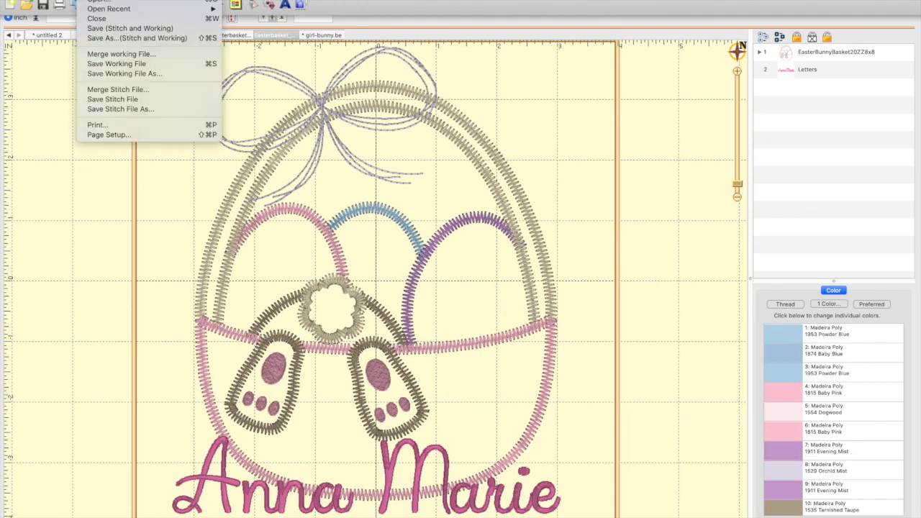
pyautogui.click(97, 0)
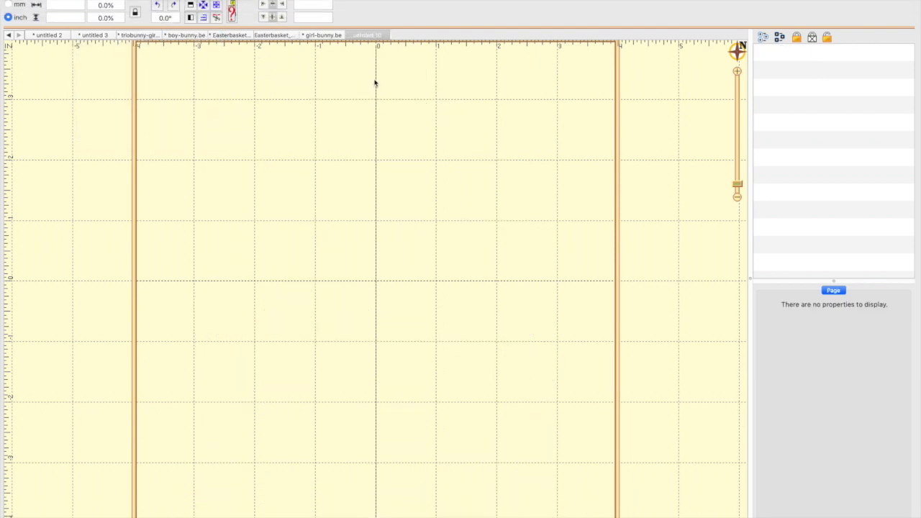
# - Switch to Finder and browse the Embroidery Design Files through Easter/st patty to the TrioBunny-SidaandBee folder
pyautogui.moveTo(219, 3)
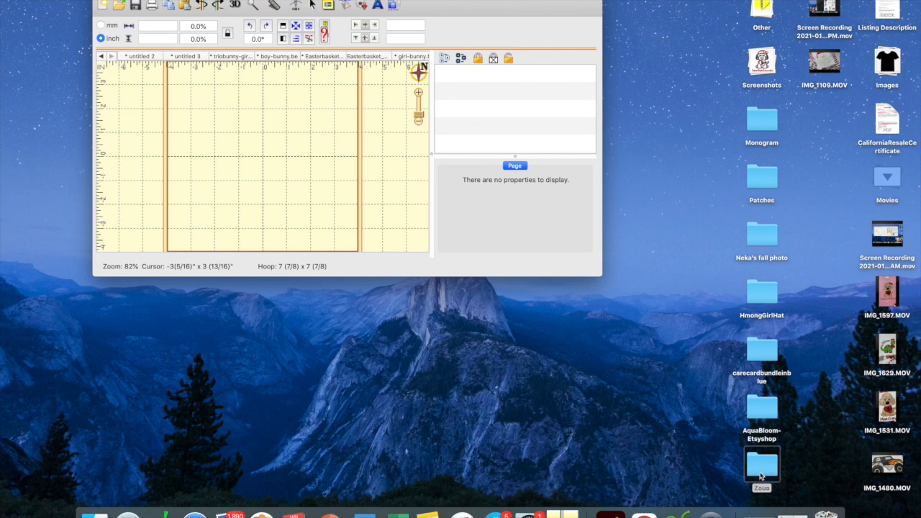
pyautogui.doubleClick(761, 468)
pyautogui.doubleClick(181, 79)
pyautogui.scroll(-1, 209, 225)
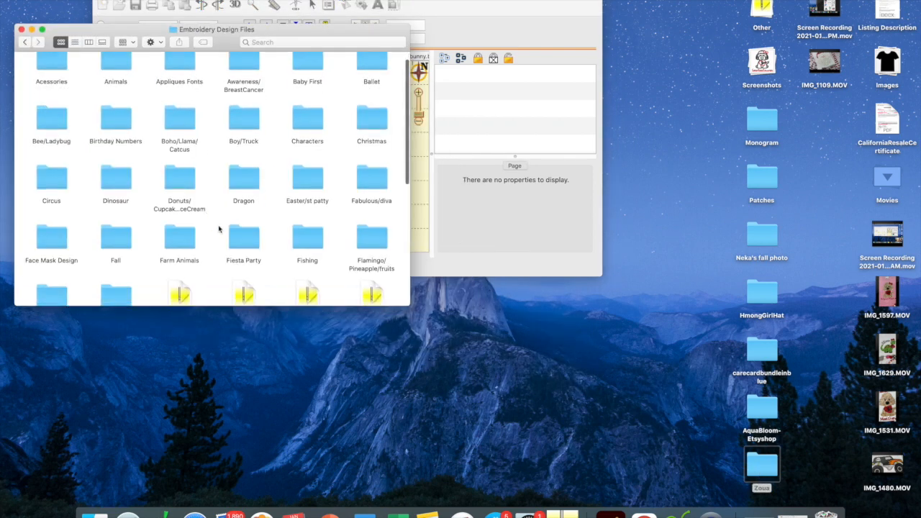
pyautogui.doubleClick(308, 191)
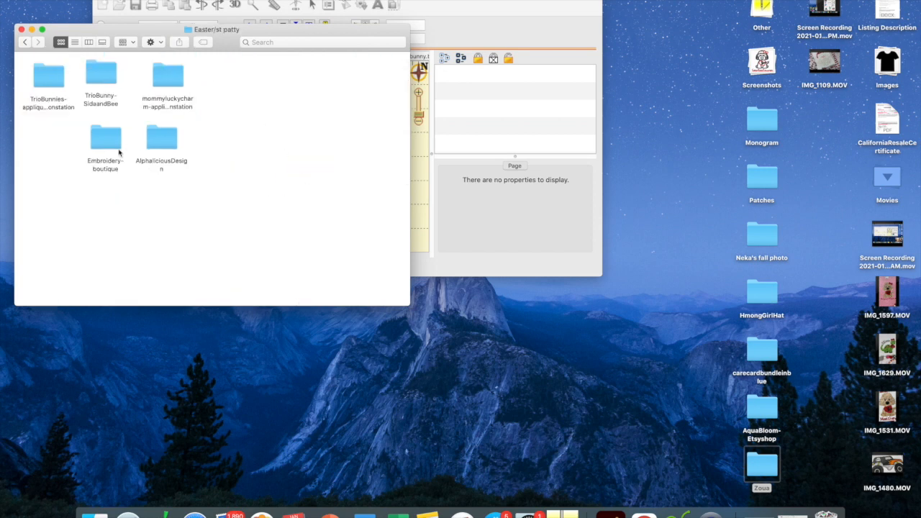
pyautogui.doubleClick(99, 78)
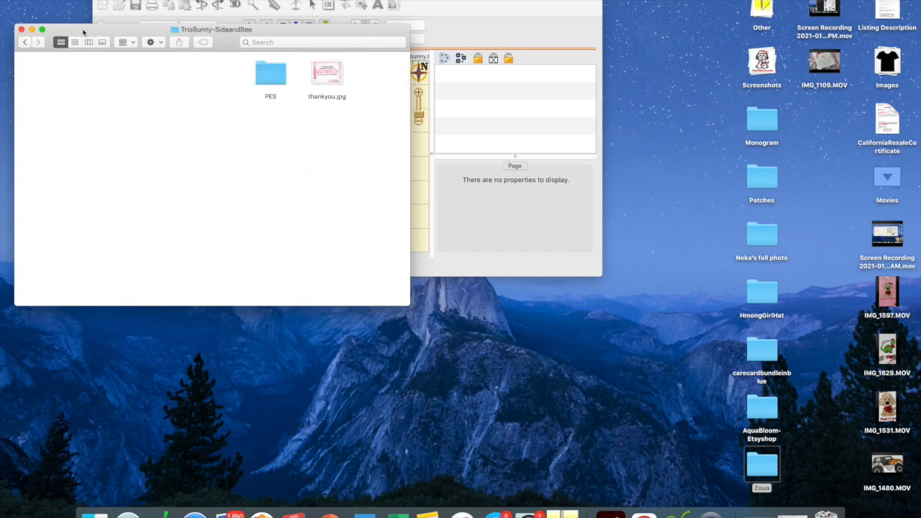
# - Move the folder window clear of the embroidery canvas and add 5x7SBTrioBunnyBS.pes from the PES folder to the blank design
pyautogui.moveTo(84, 31); pyautogui.dragTo(392, 312)
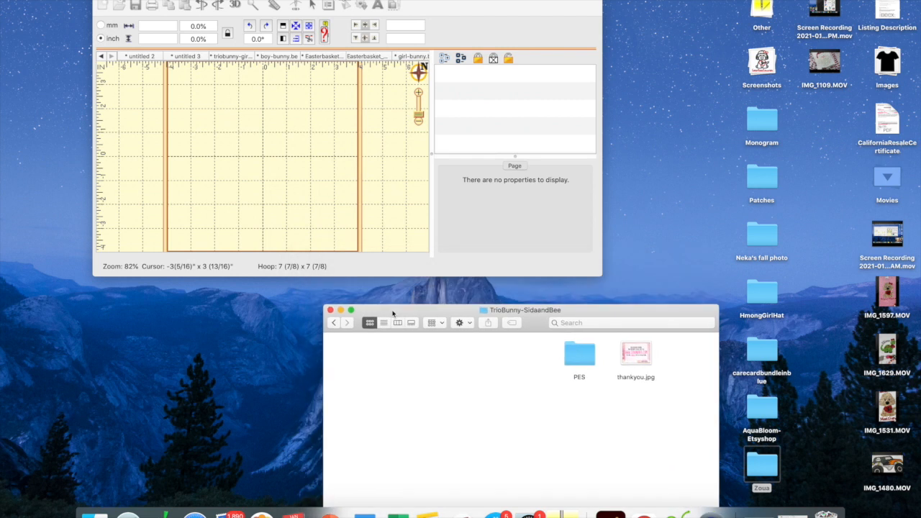
pyautogui.doubleClick(577, 363)
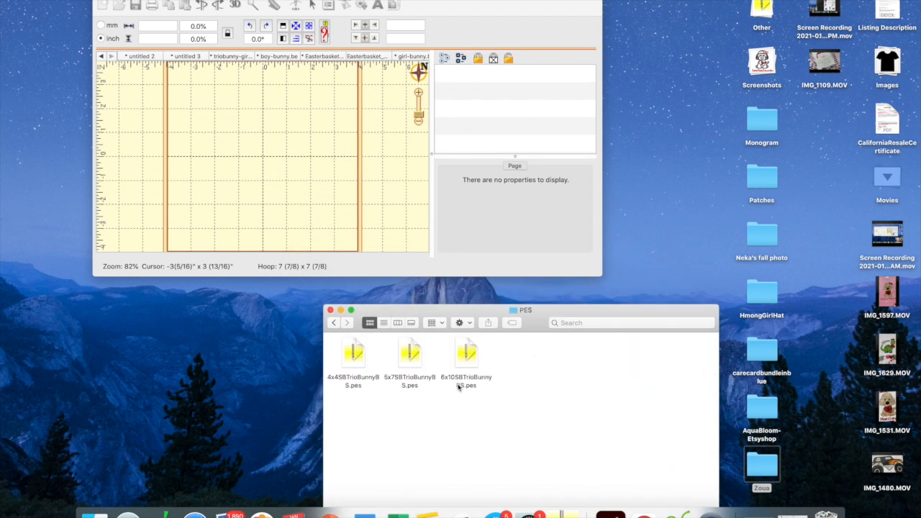
pyautogui.moveTo(413, 363); pyautogui.dragTo(274, 146)
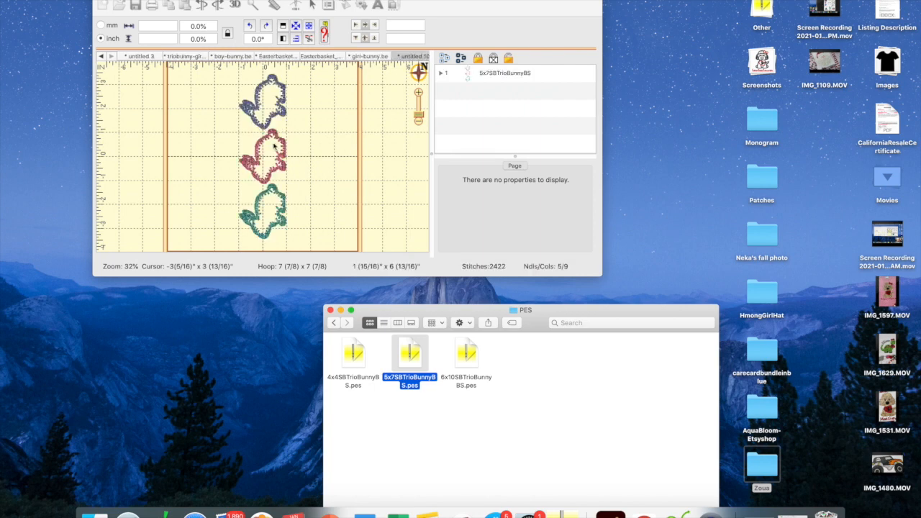
# - Go back to the TrioBunnies-appliquetionstation folder and add Bunny Trio Happy Easter 5x7.PES to the same design
pyautogui.click(335, 323)
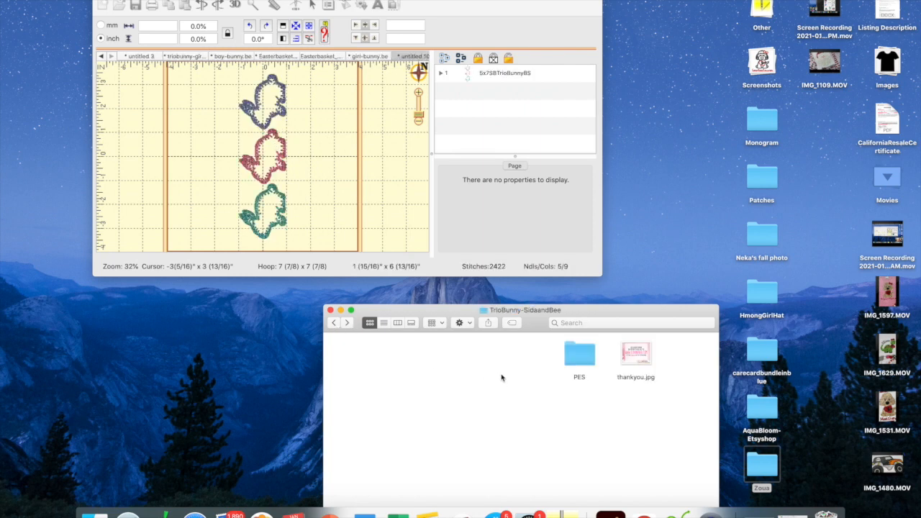
pyautogui.click(335, 323)
pyautogui.doubleClick(357, 364)
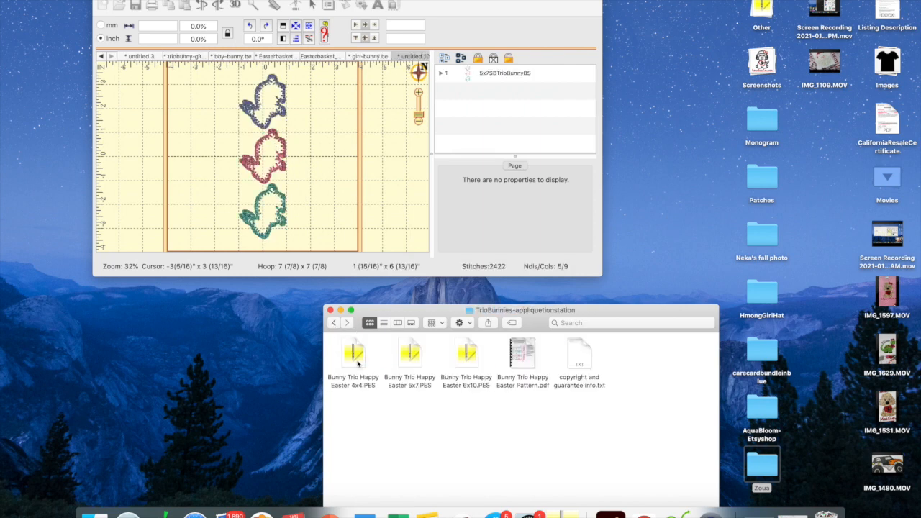
pyautogui.moveTo(415, 364); pyautogui.dragTo(314, 188)
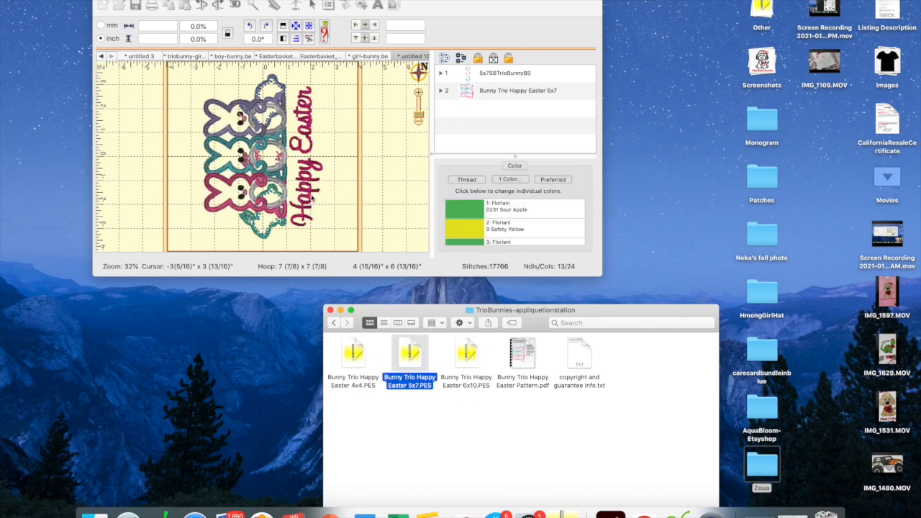
# - Replace the Happy Easter 5x7 bunny trio in the hoop with Bunny Trio Happy Easter 6x10.PES
pyautogui.click(314, 195)
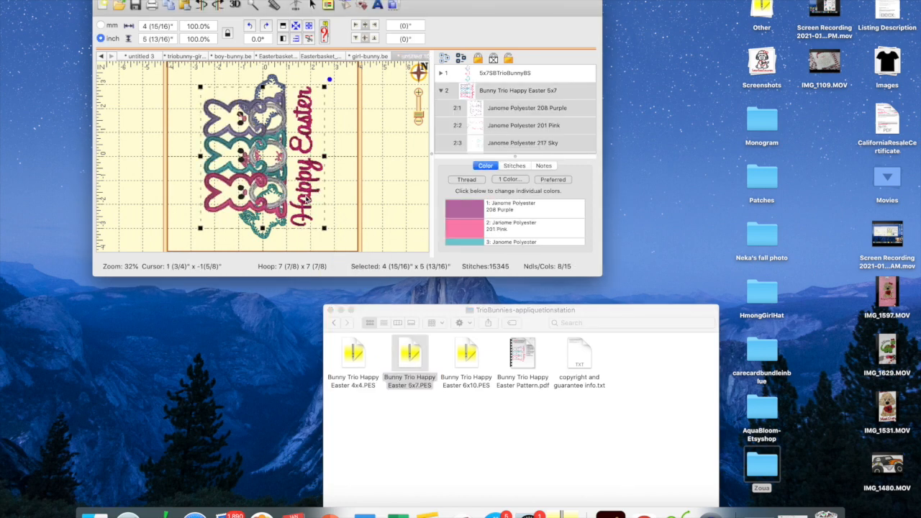
pyautogui.press('Delete')
pyautogui.moveTo(466, 352); pyautogui.dragTo(286, 126)
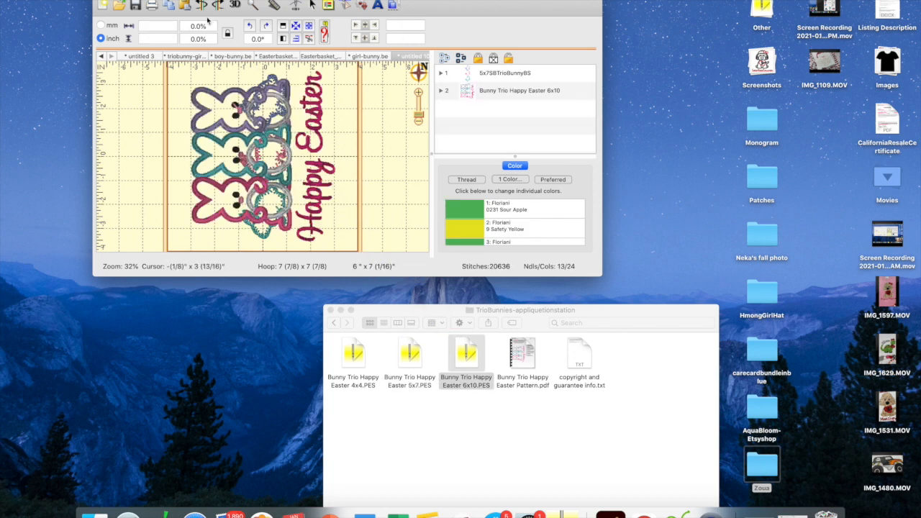
# - Rotate the Happy Easter 6x10 design and the 5x7SBTrioBunnyBS design by -90° each
pyautogui.click(266, 28)
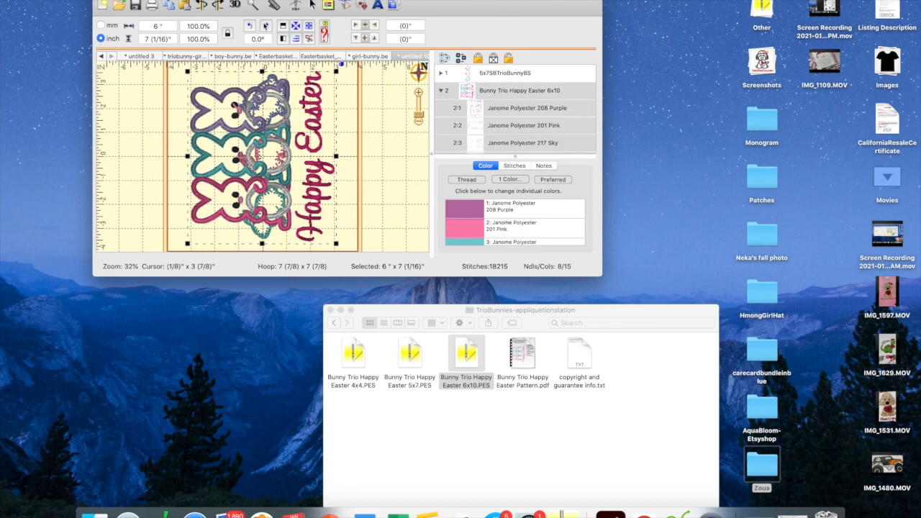
pyautogui.click(267, 26)
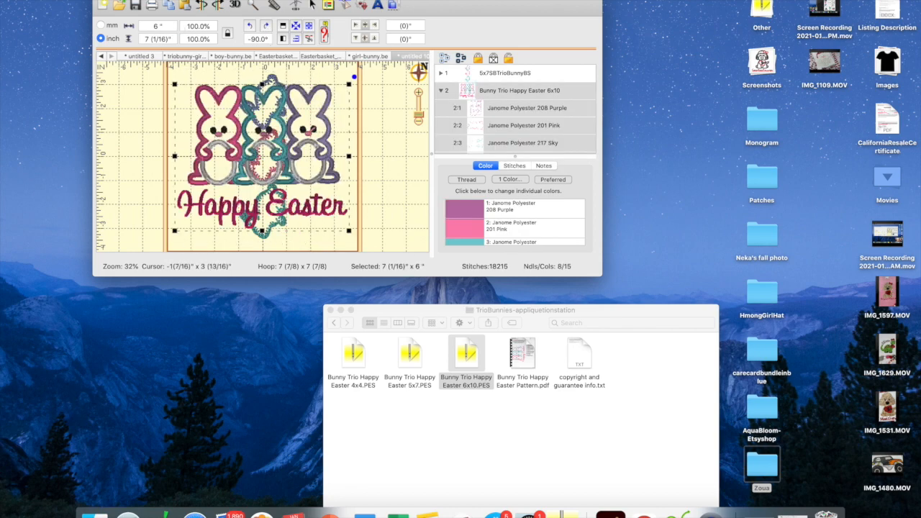
pyautogui.click(120, 1)
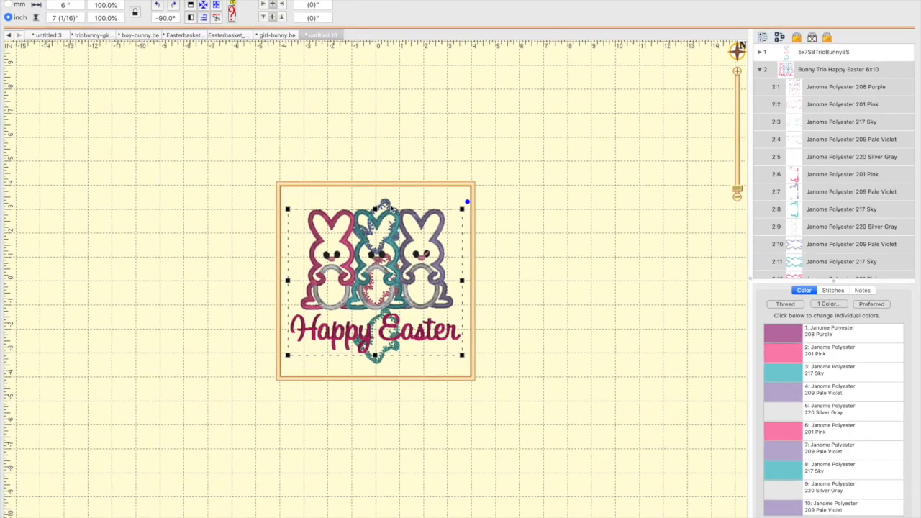
pyautogui.click(391, 207)
pyautogui.click(390, 205)
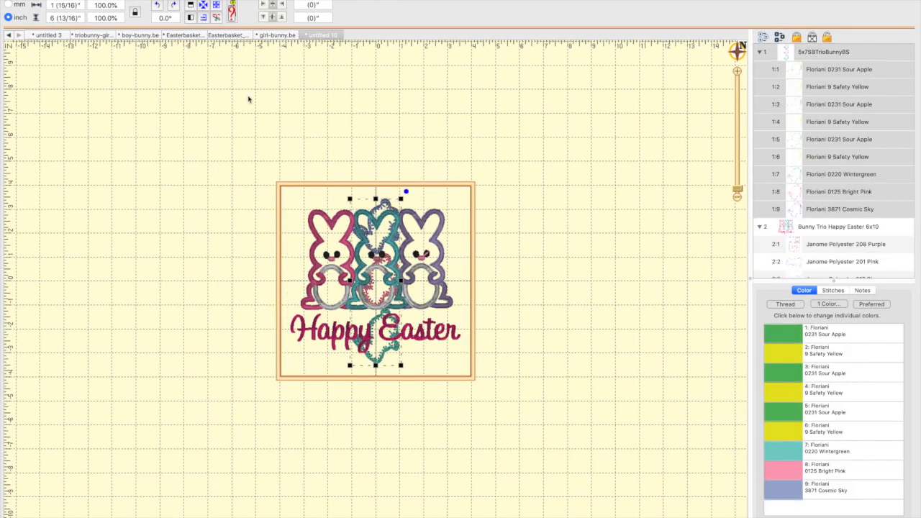
pyautogui.click(173, 5)
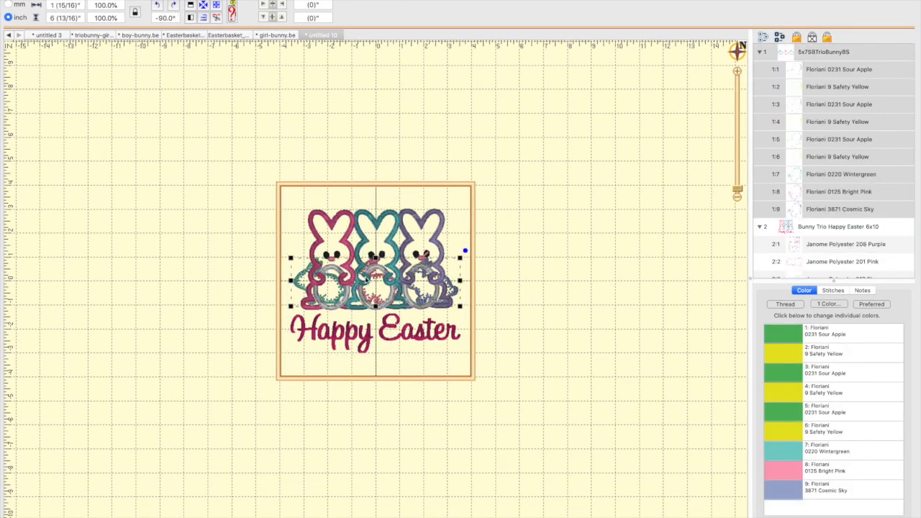
# - Move the Happy Easter design up to separate the two trios, and place the 5x7SBTrioBunnyBS bunnies outside the hoop on its right
pyautogui.moveTo(446, 267); pyautogui.dragTo(442, 182)
pyautogui.click(442, 305)
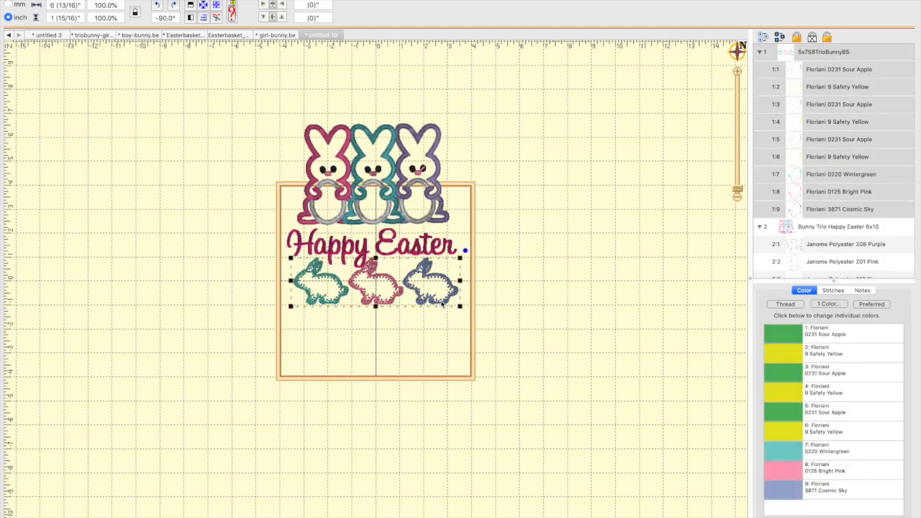
pyautogui.moveTo(442, 304); pyautogui.dragTo(640, 261)
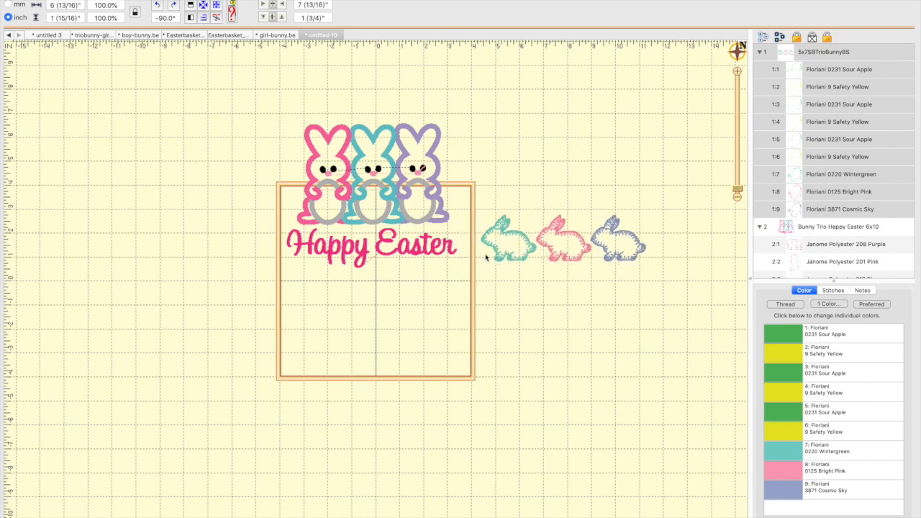
# - Center the Bunny Trio Happy Easter 6x10 design in the hoop and deselect it
pyautogui.click(737, 71)
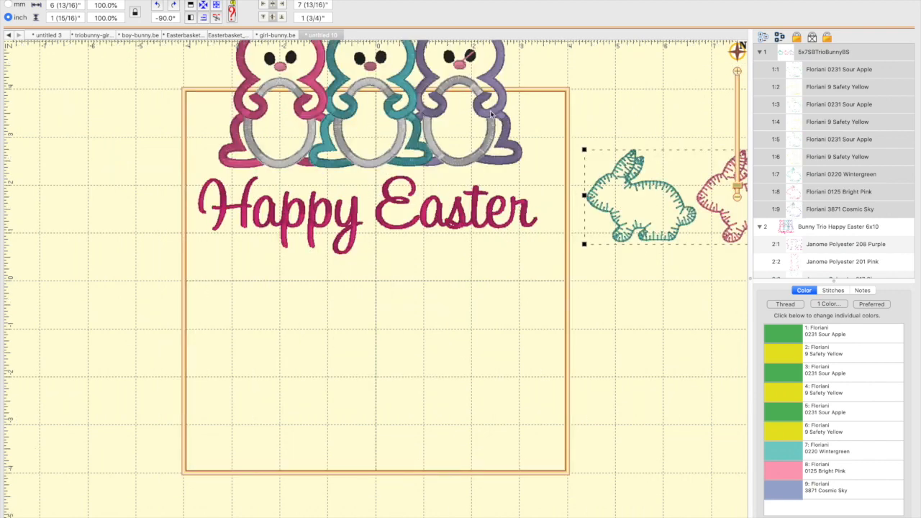
pyautogui.click(445, 160)
pyautogui.click(204, 5)
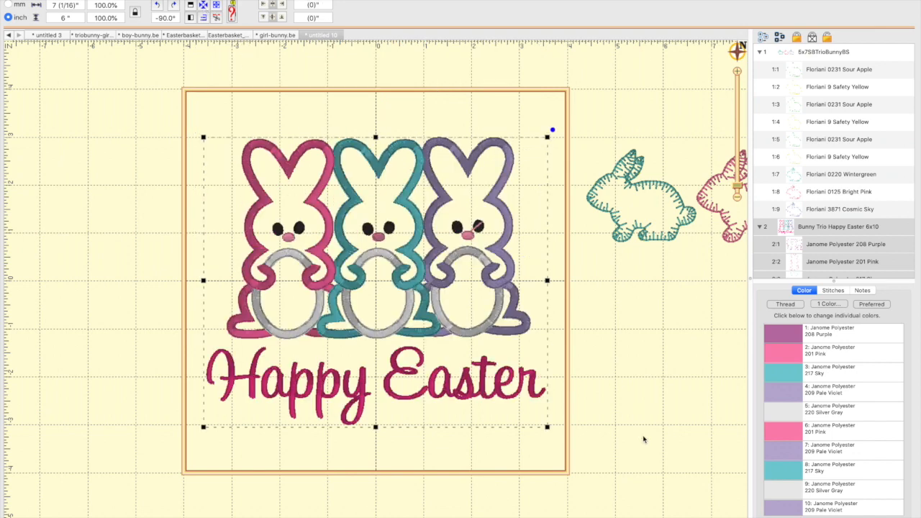
pyautogui.click(562, 413)
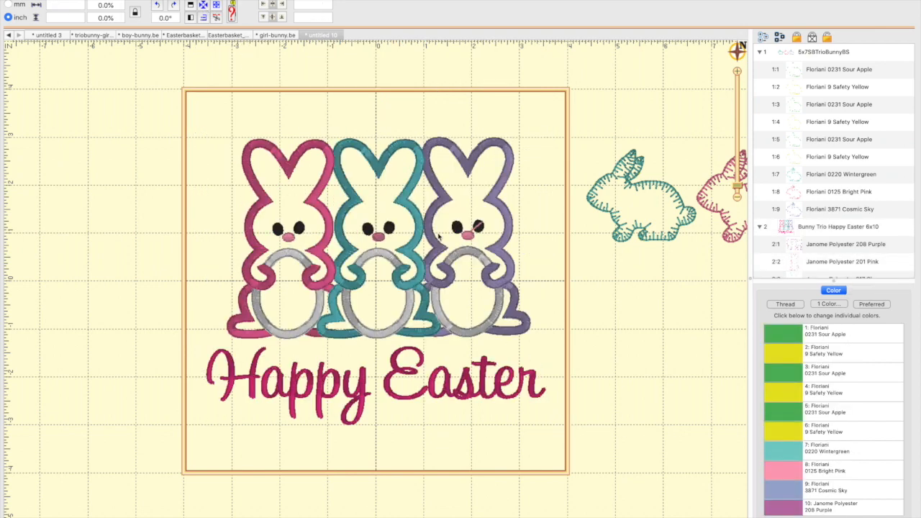
# - Copy the 5x7SBTrioBunnyBS bunnies beside the hoop and create another new blank design
pyautogui.click(622, 229)
pyautogui.rightClick(621, 229)
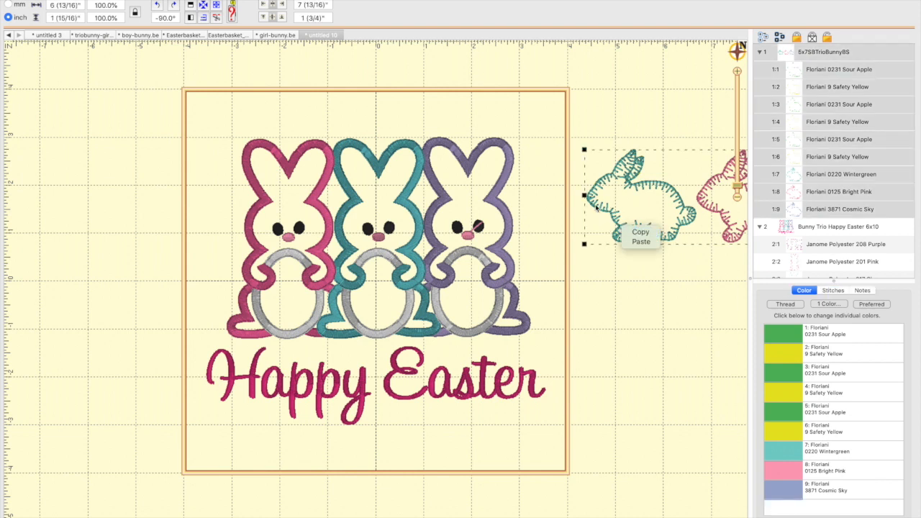
pyautogui.click(627, 232)
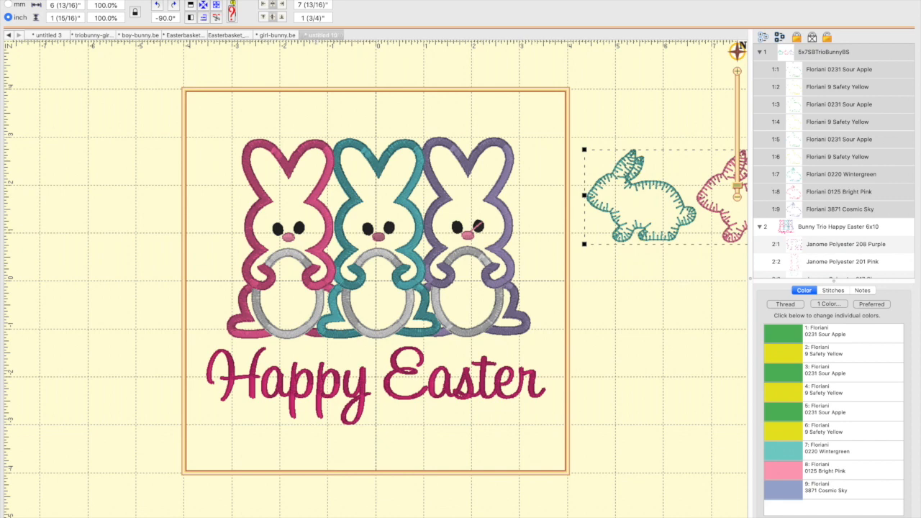
pyautogui.moveTo(219, 4)
pyautogui.click(83, 1)
pyautogui.click(93, 1)
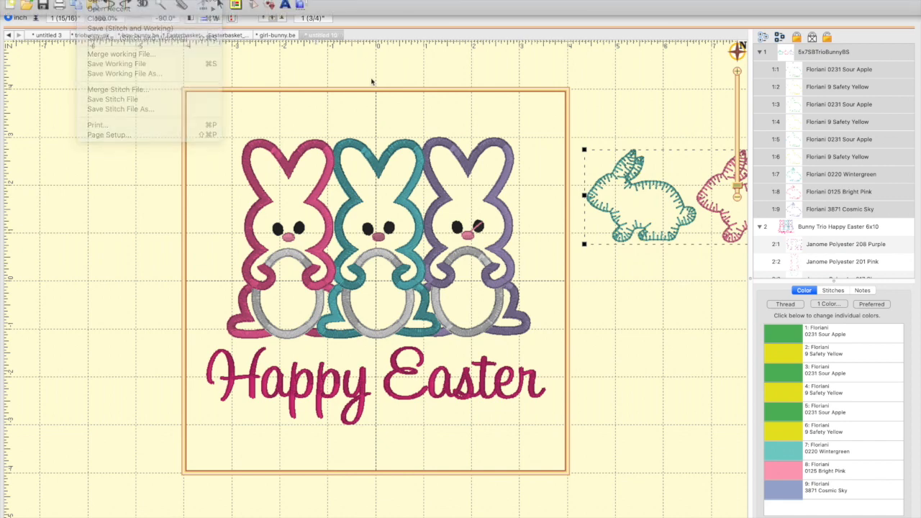
# - Paste the 5x7SBTrioBunnyBS bunnies into the new blank design and delete their original from the Happy Easter design
pyautogui.rightClick(411, 224)
pyautogui.click(428, 224)
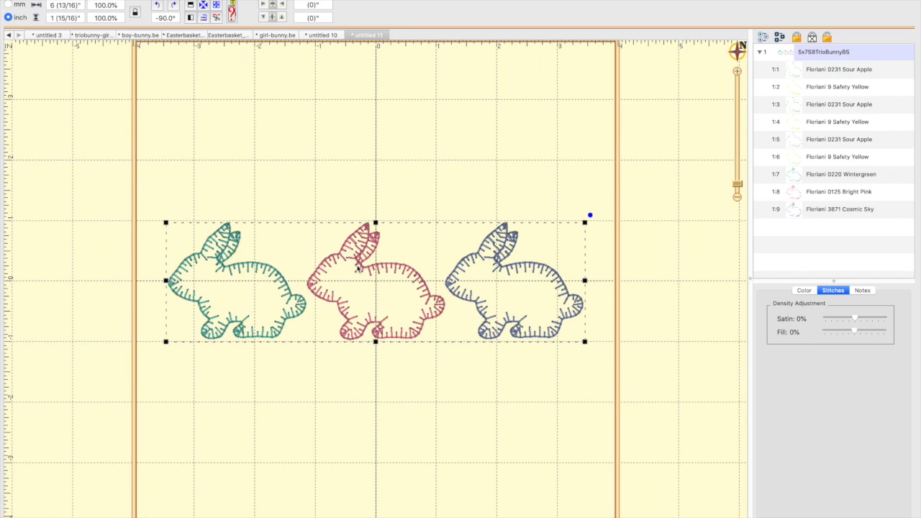
pyautogui.click(326, 36)
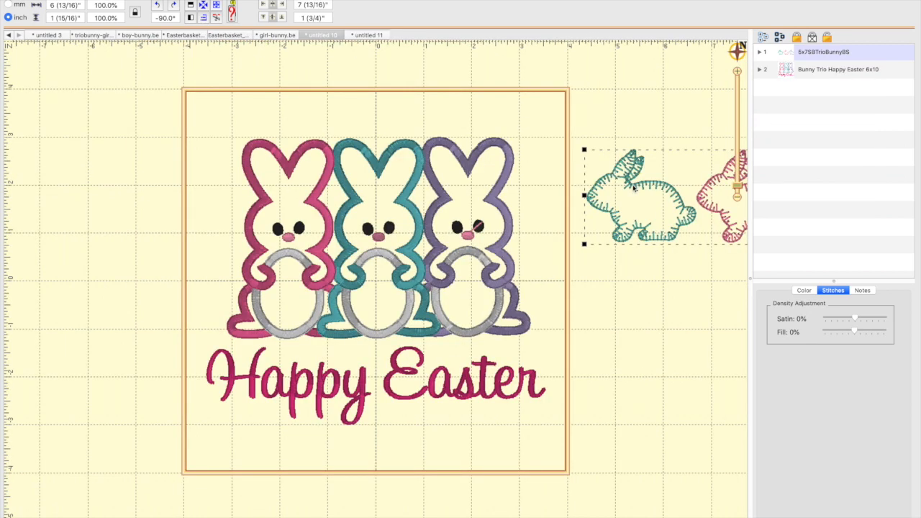
pyautogui.press('Delete')
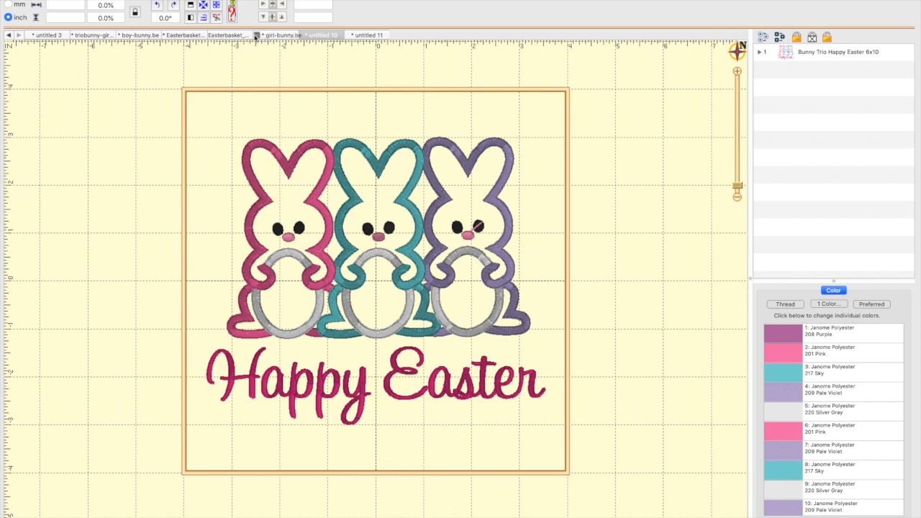
# - Copy the green bow from the pink bunny in the triobunny-girl design and paste it into the Happy Easter design
pyautogui.click(284, 36)
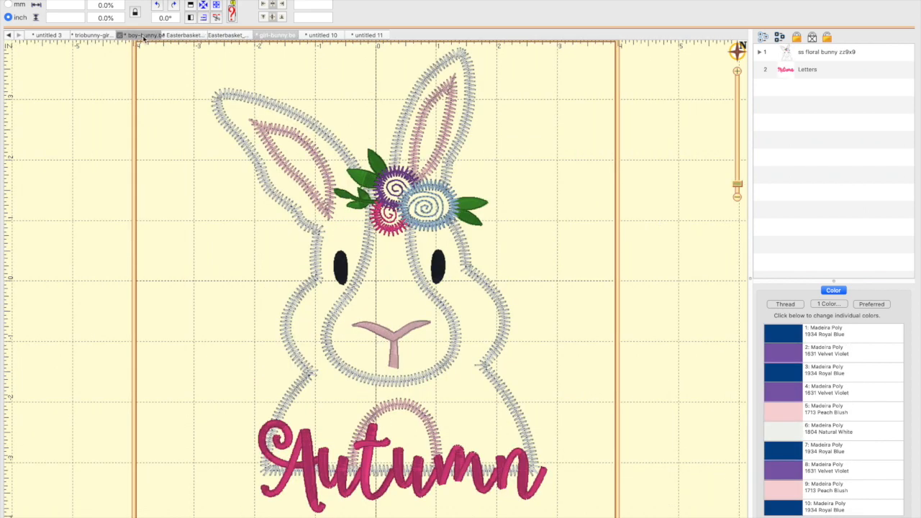
pyautogui.click(139, 35)
pyautogui.click(85, 35)
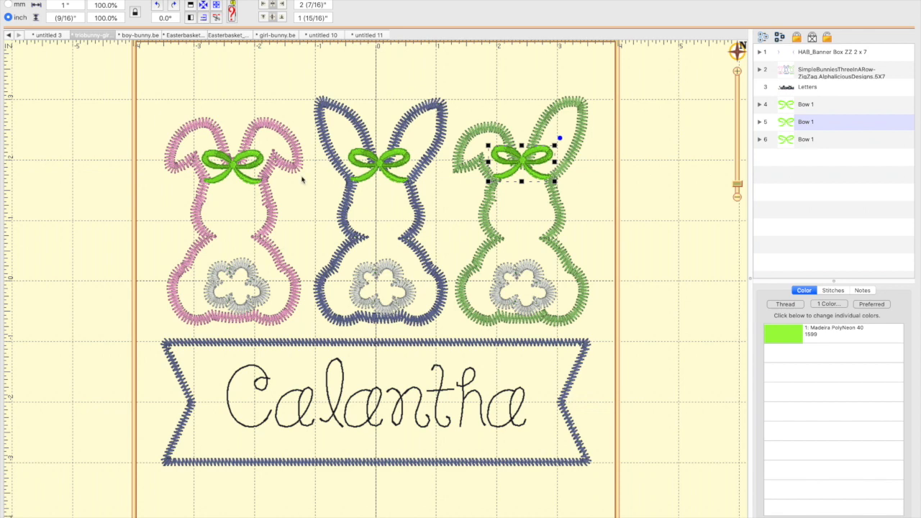
pyautogui.click(233, 167)
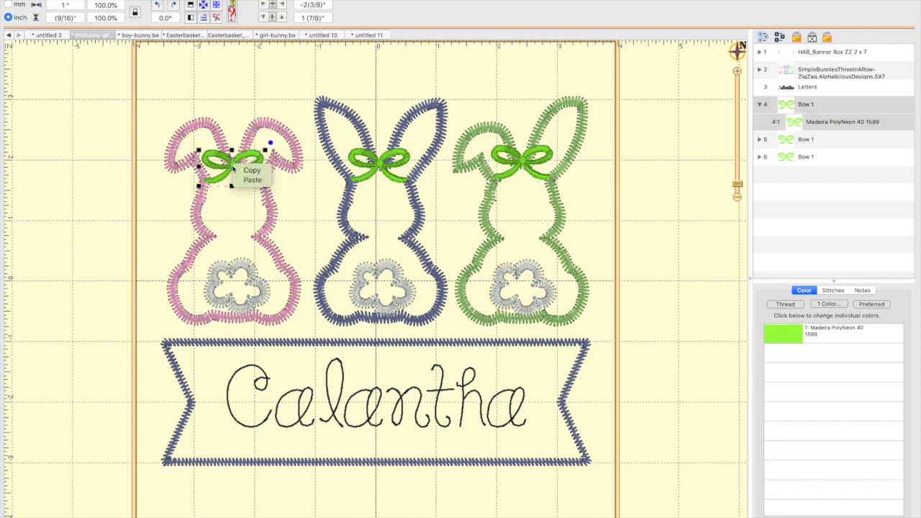
pyautogui.click(367, 35)
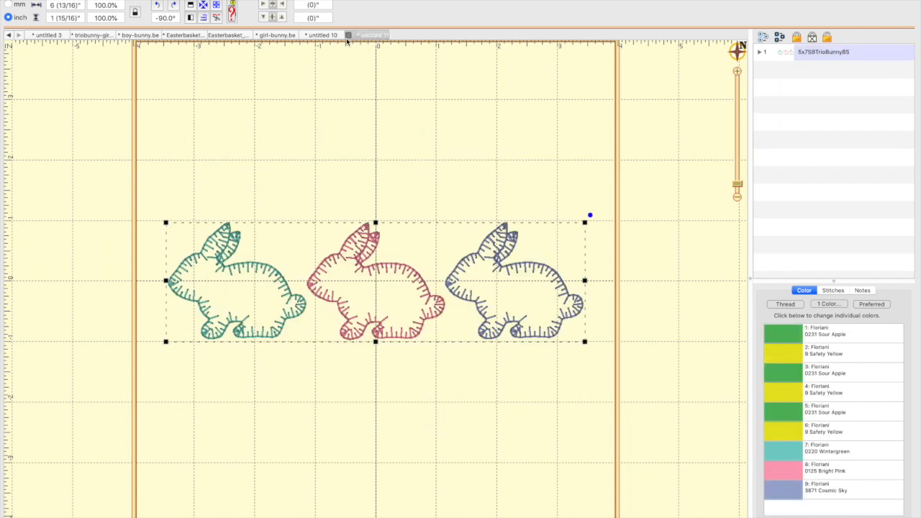
pyautogui.click(332, 35)
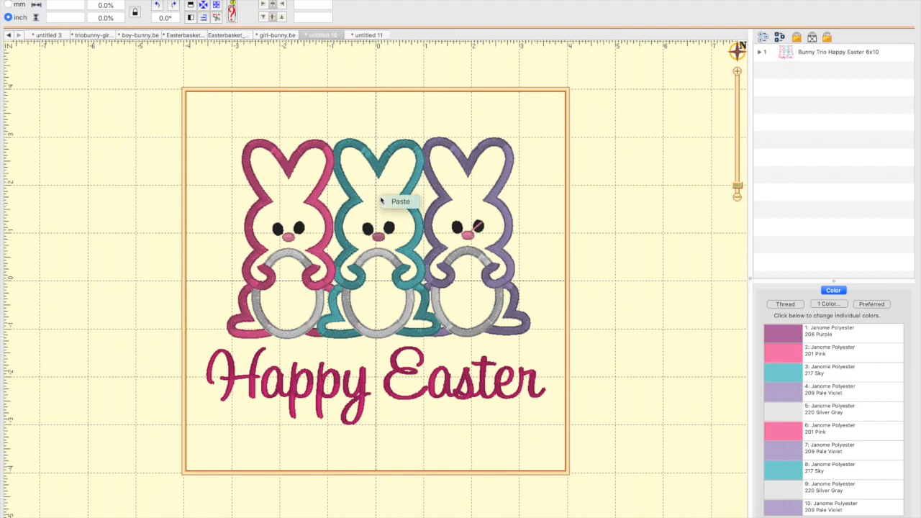
pyautogui.moveTo(384, 205); pyautogui.dragTo(309, 209)
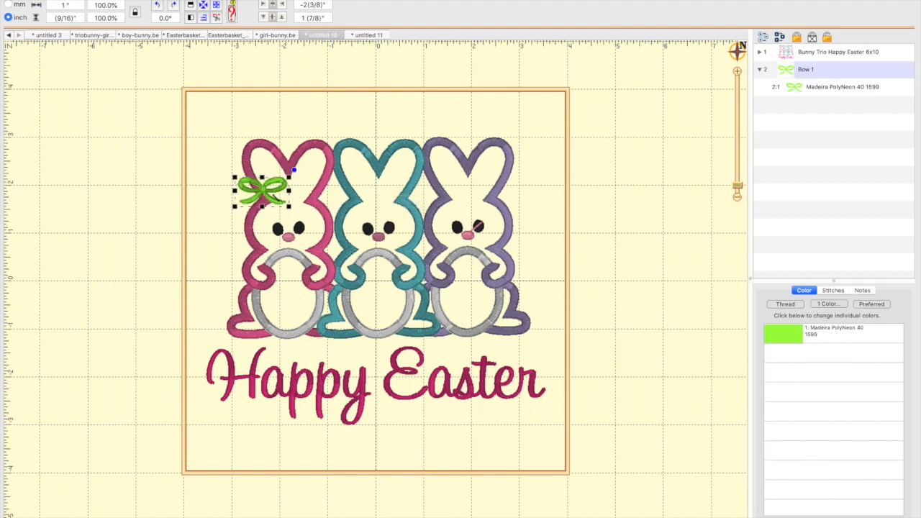
# - Position the pasted bow at the base of the pink bunny's left ear
pyautogui.moveTo(268, 197); pyautogui.dragTo(276, 204)
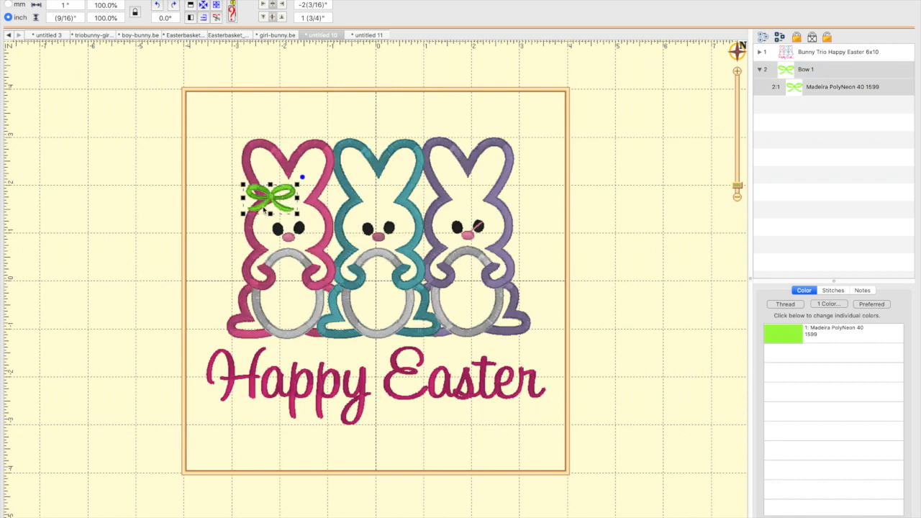
pyautogui.moveTo(275, 202); pyautogui.dragTo(292, 203)
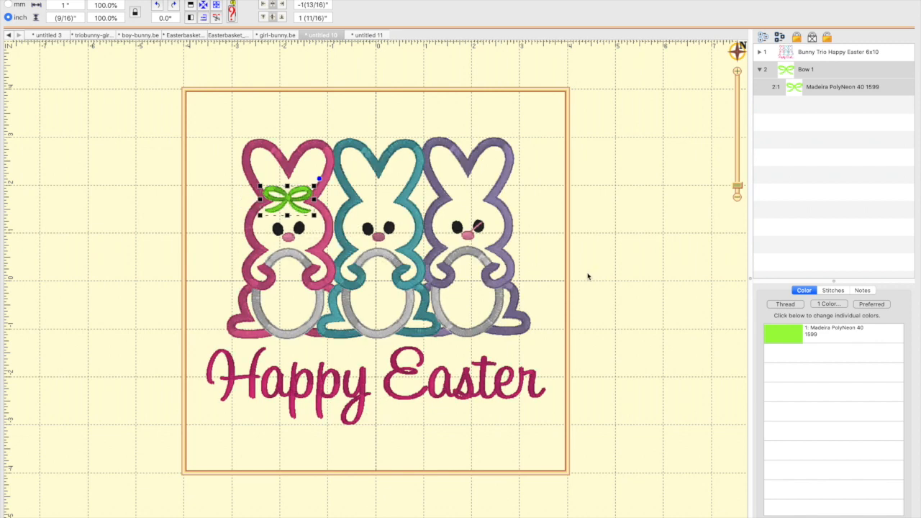
pyautogui.moveTo(288, 203); pyautogui.dragTo(269, 199)
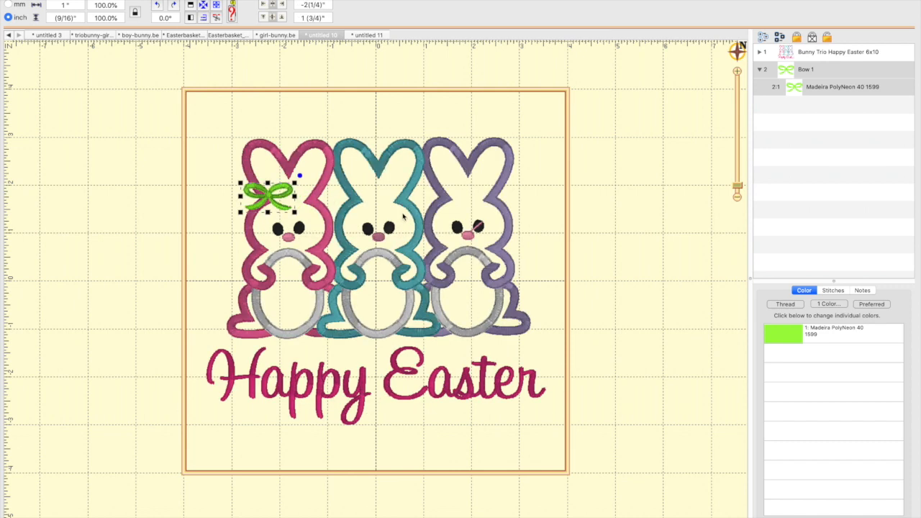
# - Duplicate the bow onto the left ear bases of the teal and purple bunnies, and nudge the pink bunny's bow down slightly
pyautogui.rightClick(269, 199)
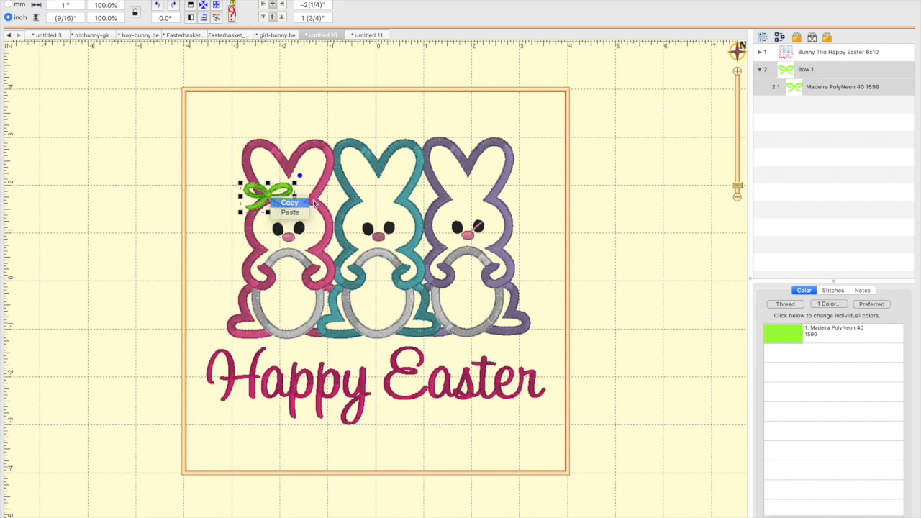
pyautogui.rightClick(365, 207)
pyautogui.click(380, 215)
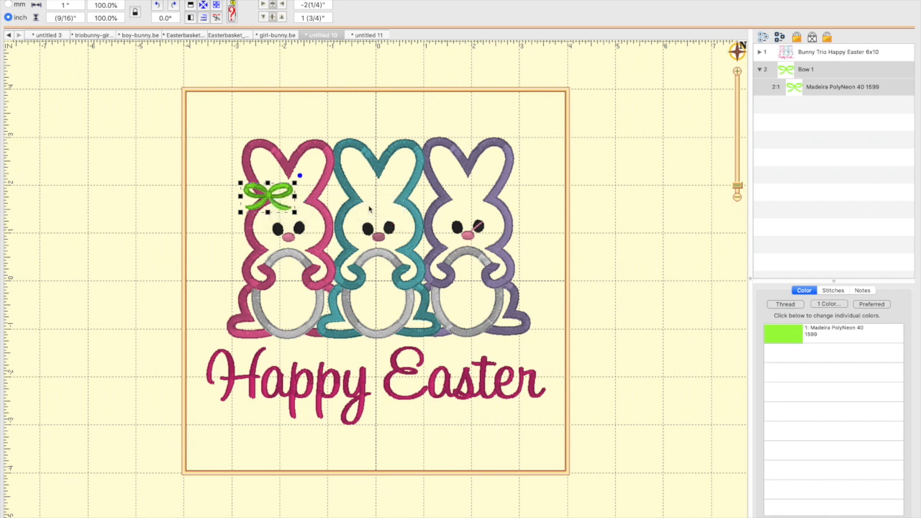
pyautogui.rightClick(412, 207)
pyautogui.click(421, 219)
pyautogui.moveTo(263, 196); pyautogui.dragTo(354, 204)
pyautogui.moveTo(354, 202); pyautogui.dragTo(357, 201)
pyautogui.moveTo(269, 200); pyautogui.dragTo(446, 201)
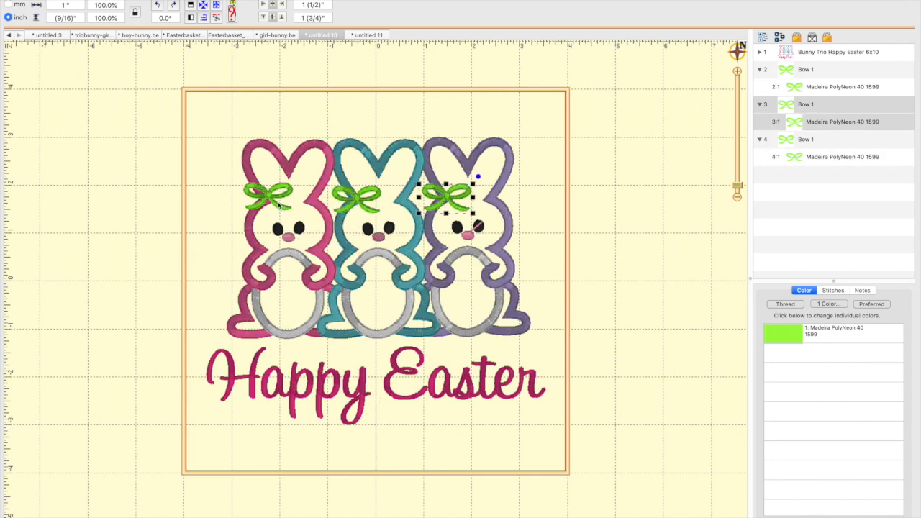
pyautogui.moveTo(270, 201); pyautogui.dragTo(271, 205)
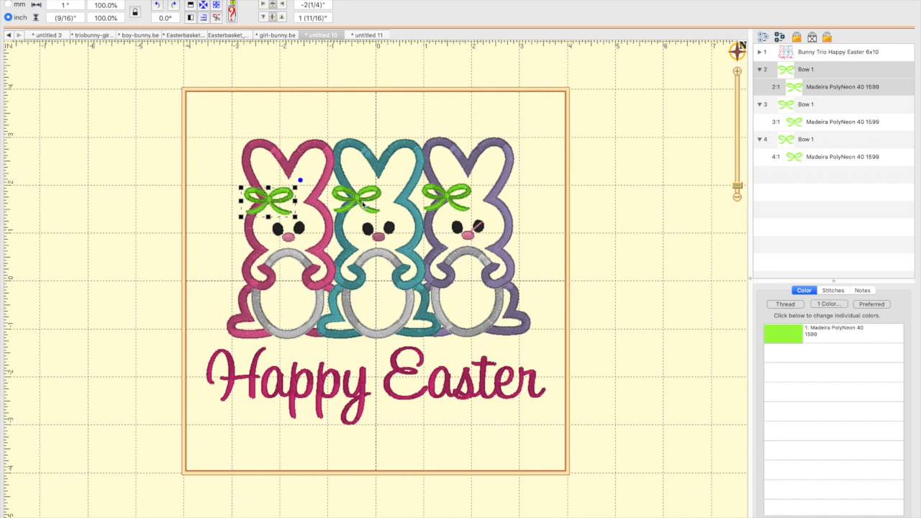
pyautogui.click(572, 214)
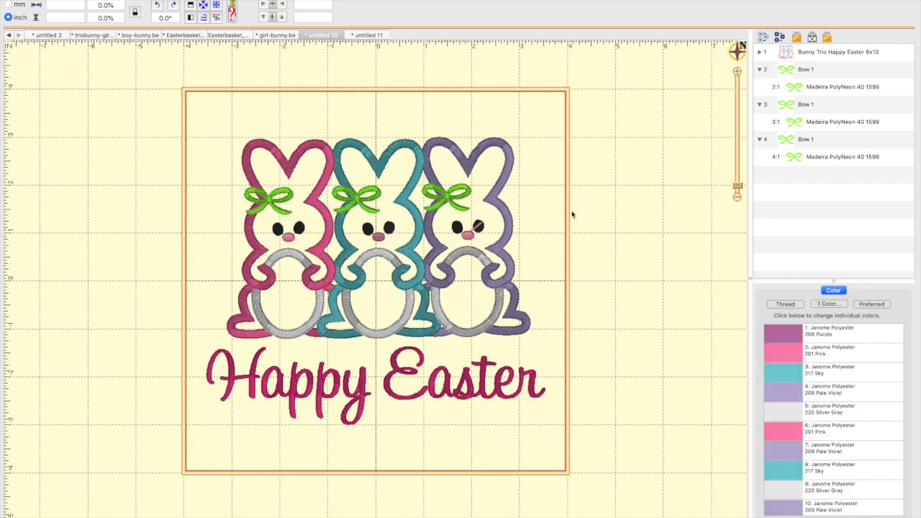
pyautogui.click(272, 204)
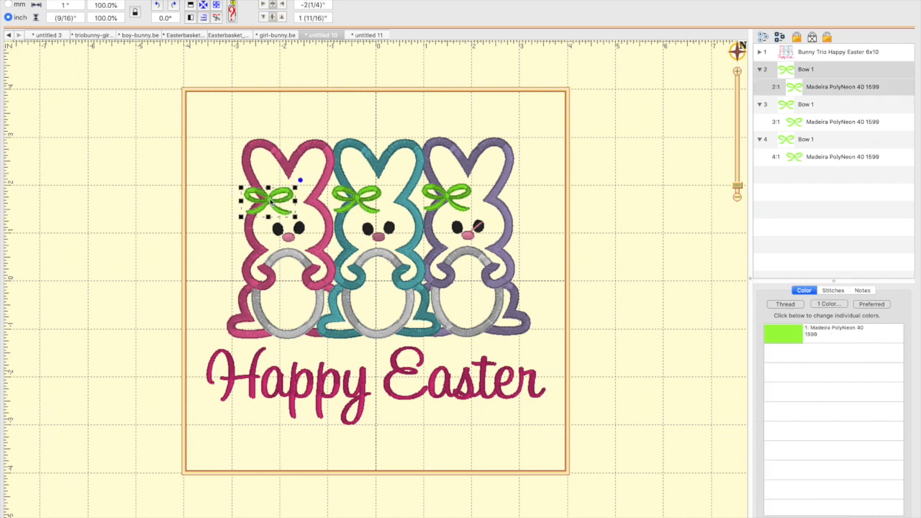
pyautogui.click(787, 332)
pyautogui.click(594, 406)
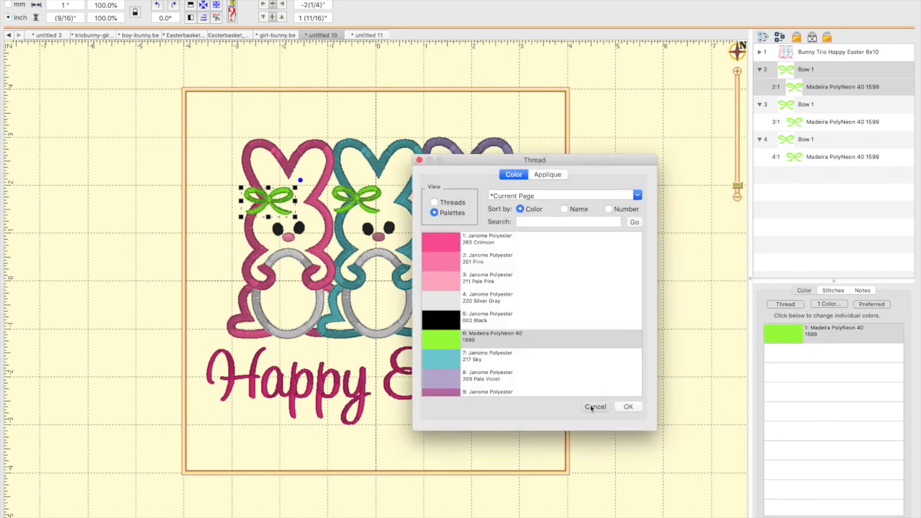
# - Convert all thread colors in the Happy Easter design to the Madeira Poly brand
pyautogui.click(735, 325)
pyautogui.click(785, 304)
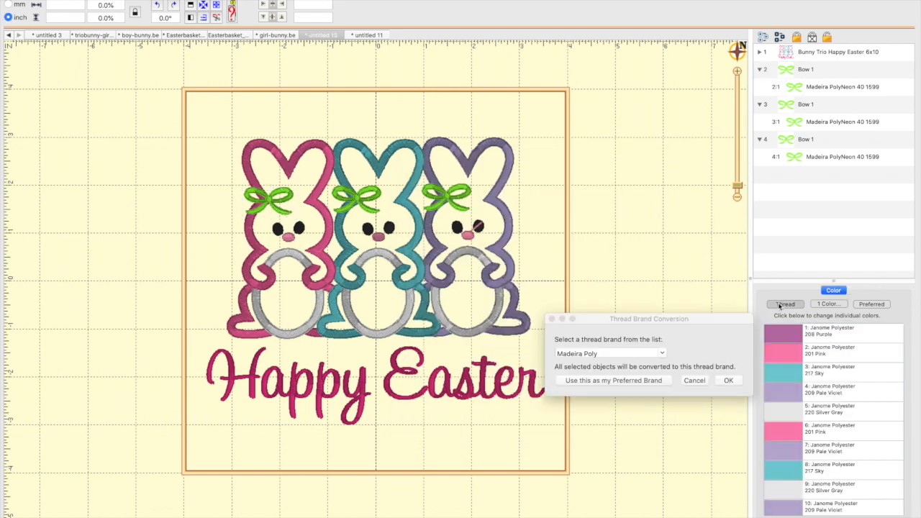
pyautogui.click(727, 380)
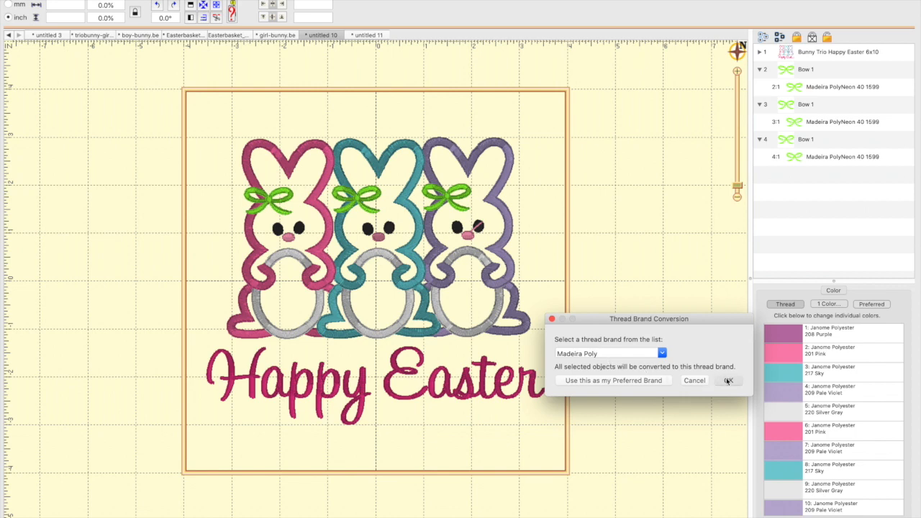
# - Change the pink bunny's bow to Madeira Poly 1892 Robin's Egg
pyautogui.click(272, 205)
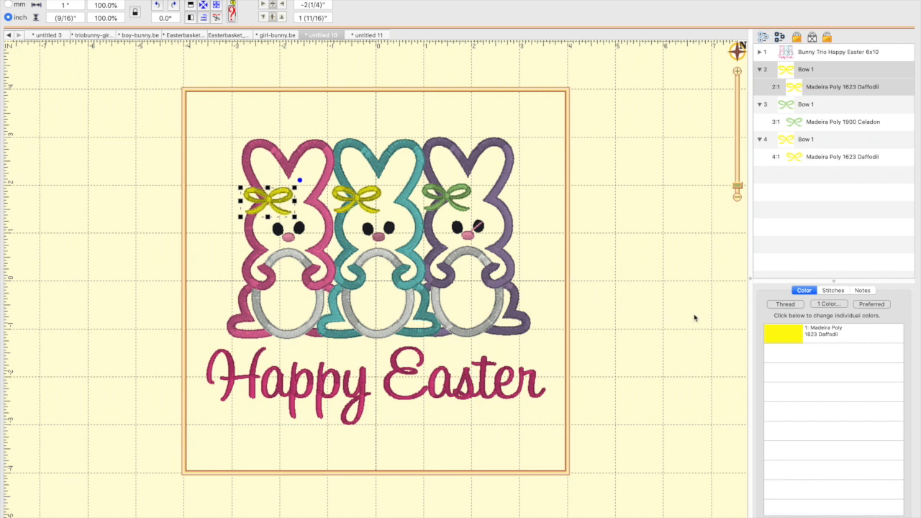
pyautogui.click(791, 333)
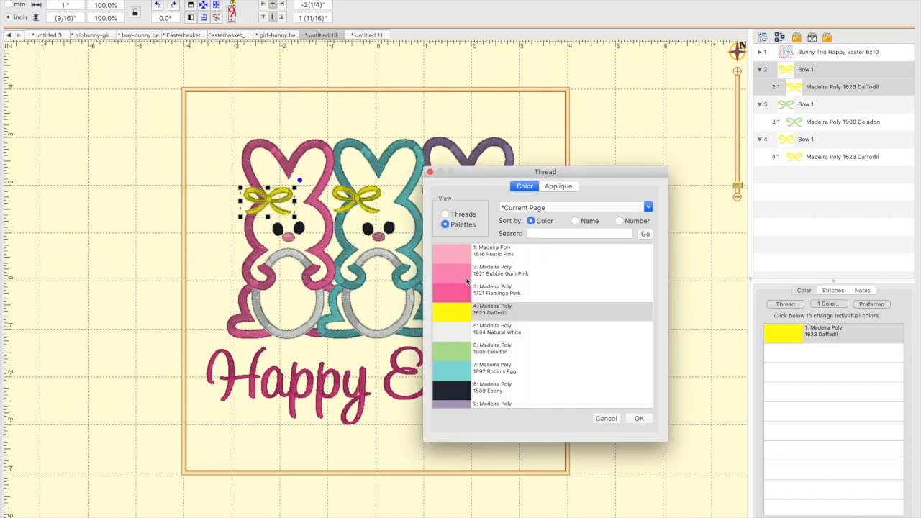
pyautogui.click(459, 371)
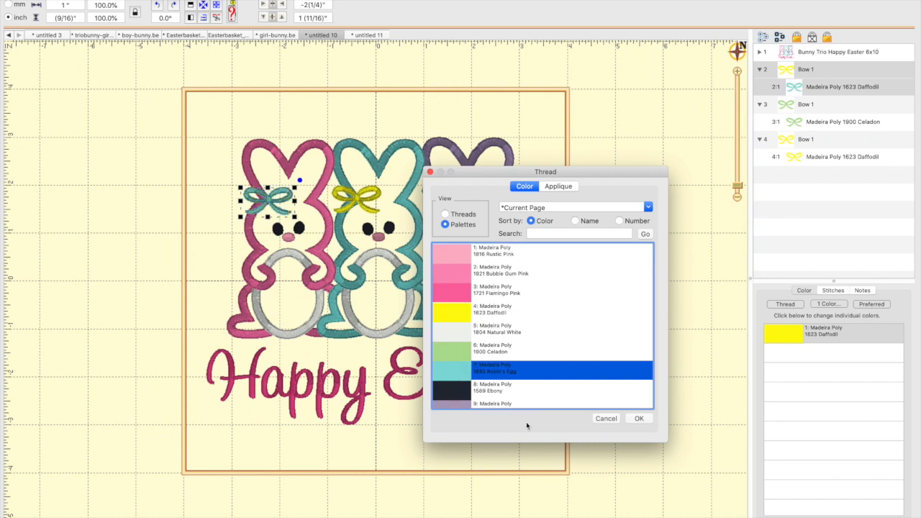
pyautogui.click(639, 418)
# - Change the teal bunny's bow to Madeira Poly 1711 Lavender
pyautogui.click(357, 203)
pyautogui.click(775, 334)
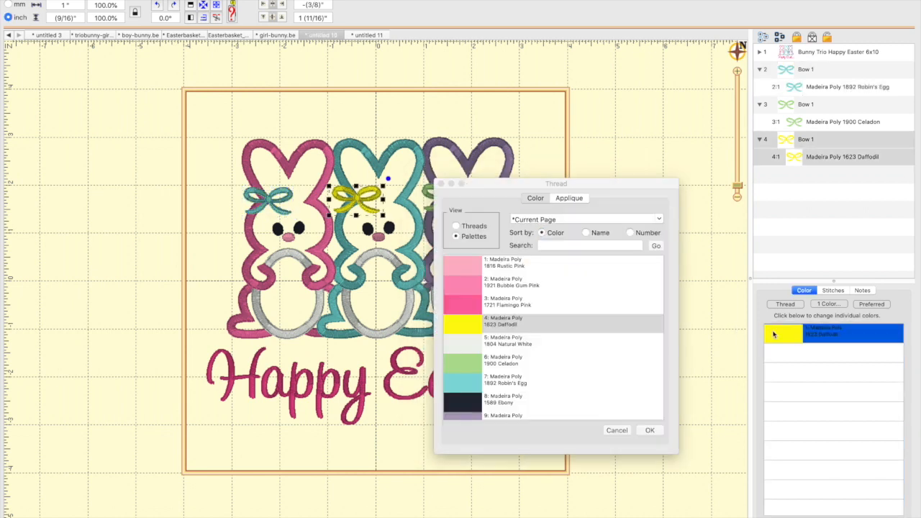
pyautogui.scroll(-2, 467, 395)
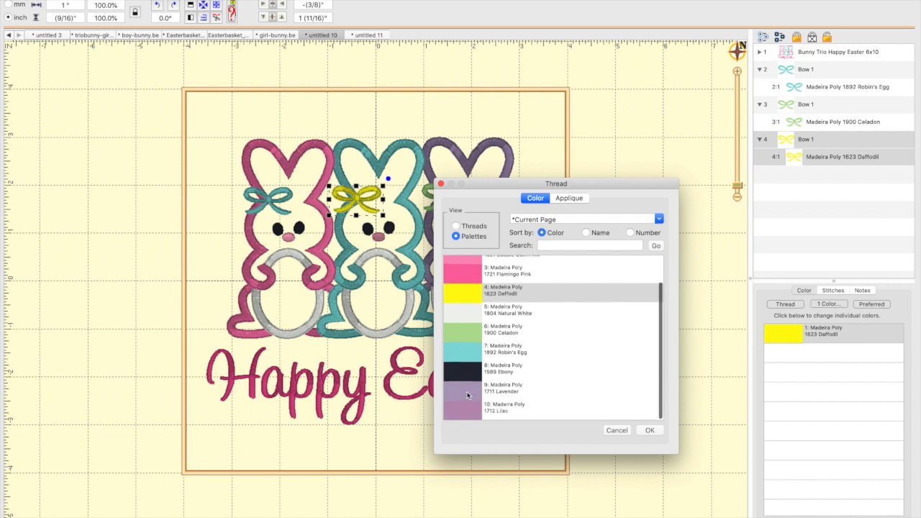
pyautogui.click(467, 392)
pyautogui.click(647, 430)
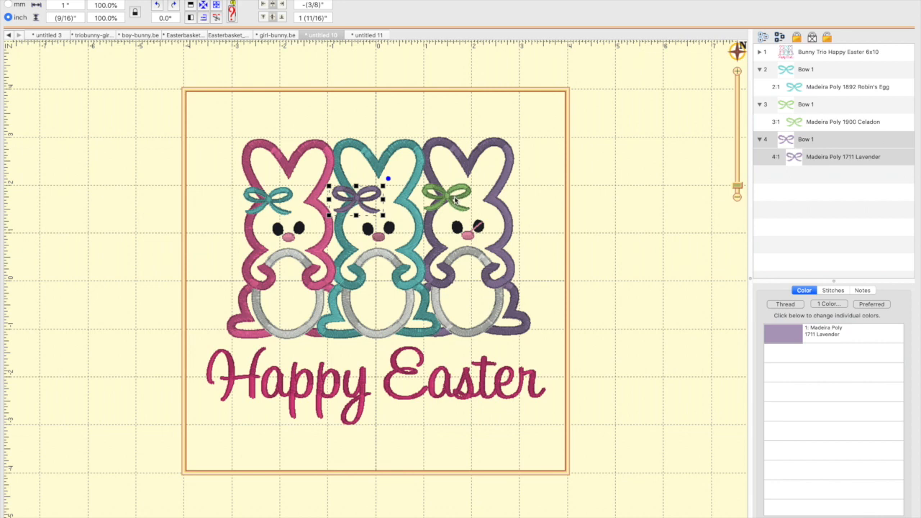
# - Change the purple bunny's bow to Madeira Poly 1721 Flamingo Pink
pyautogui.click(779, 331)
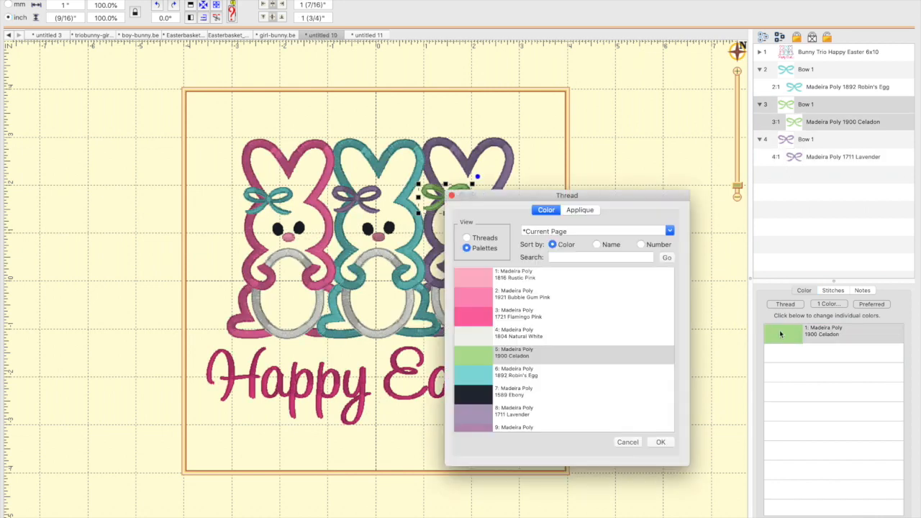
pyautogui.click(476, 319)
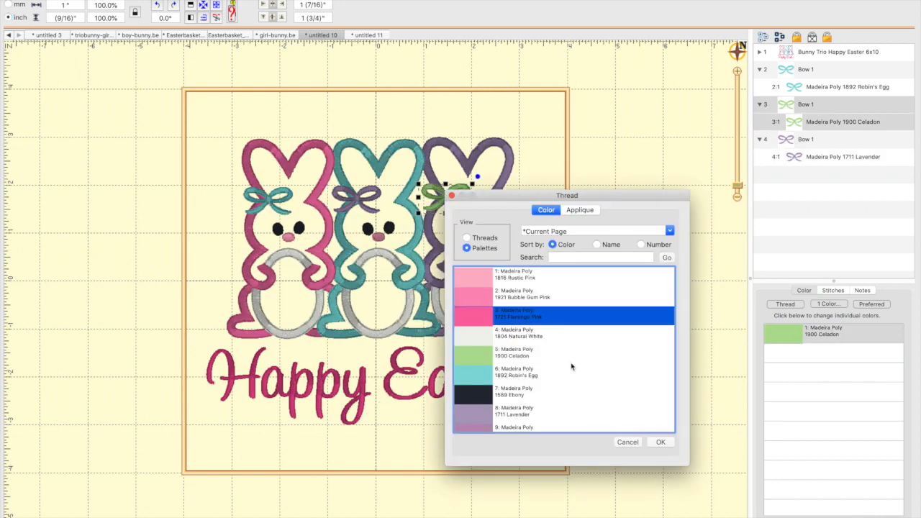
pyautogui.click(660, 443)
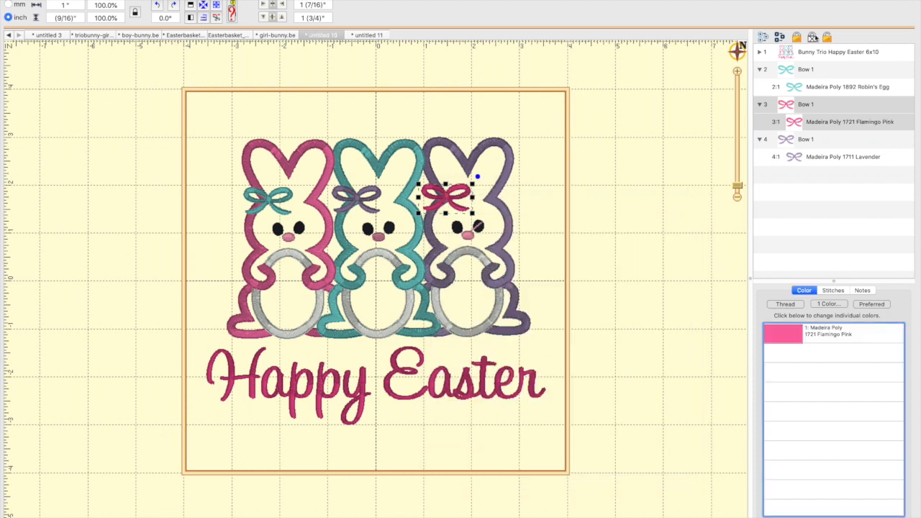
# - Delete the Happy Easter text layer from the Bunny Trio Happy Easter 6x10 design
pyautogui.click(760, 53)
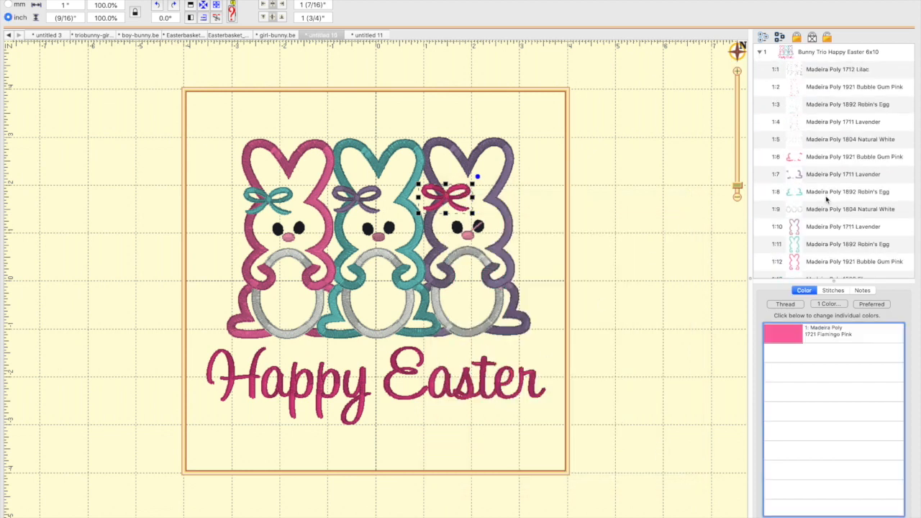
pyautogui.scroll(-5, 825, 213)
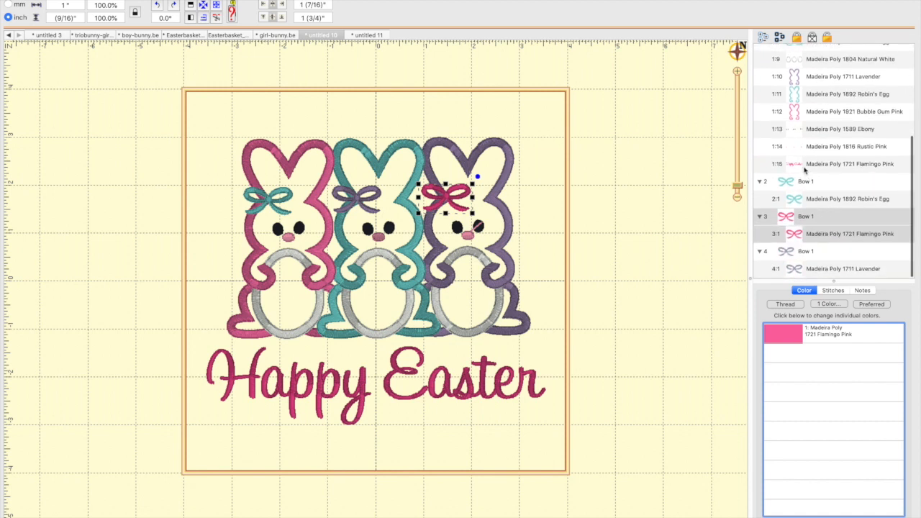
pyautogui.click(805, 167)
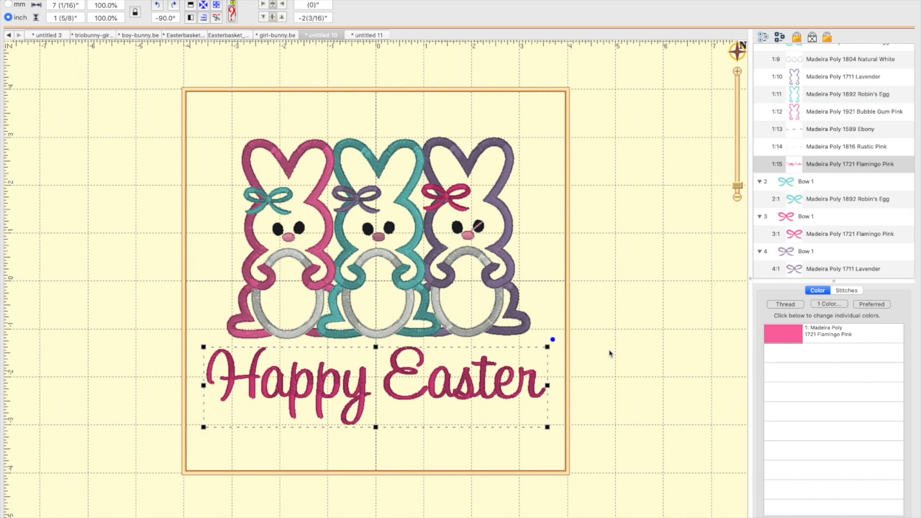
pyautogui.press('Delete')
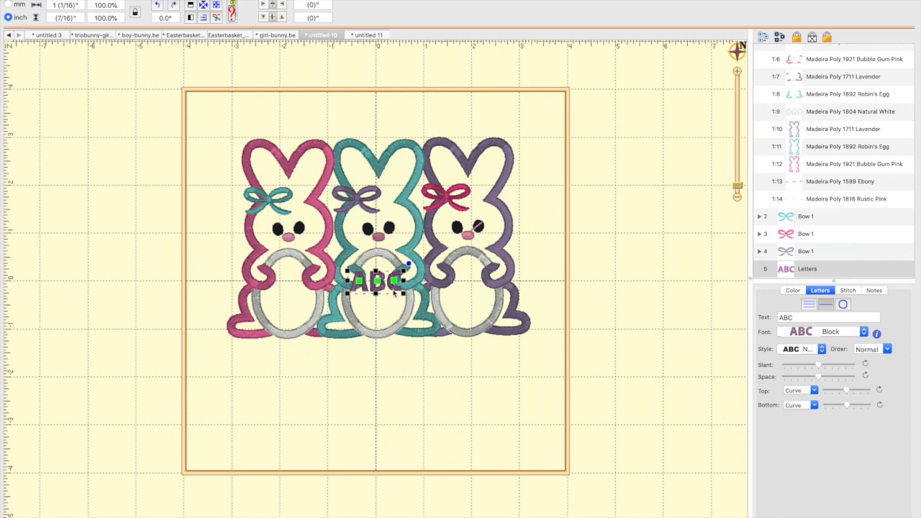
# - Move the ABC lettering below the centre of the bunny trio
pyautogui.moveTo(393, 295); pyautogui.dragTo(410, 389)
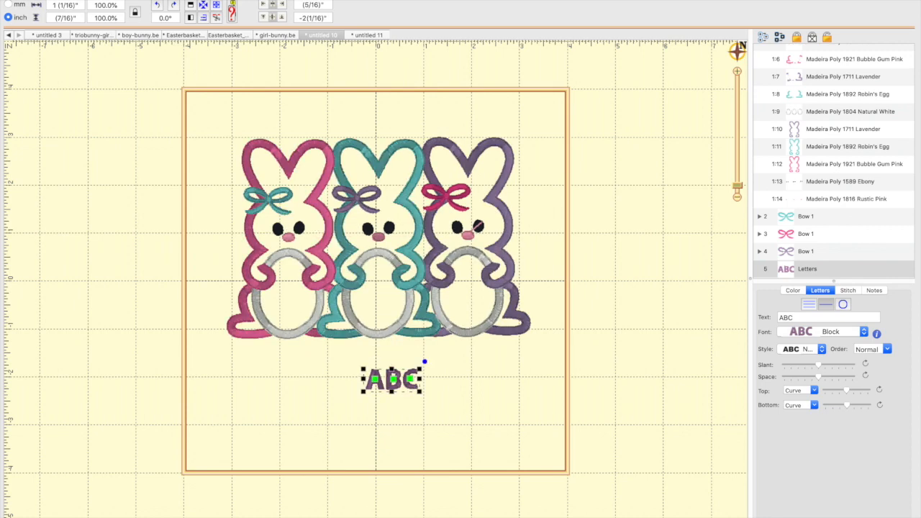
# - Switch to Finder and go from the TrioBunnies-appliquetionstation folder back up to Embroidery Design Files
pyautogui.click(32, 1)
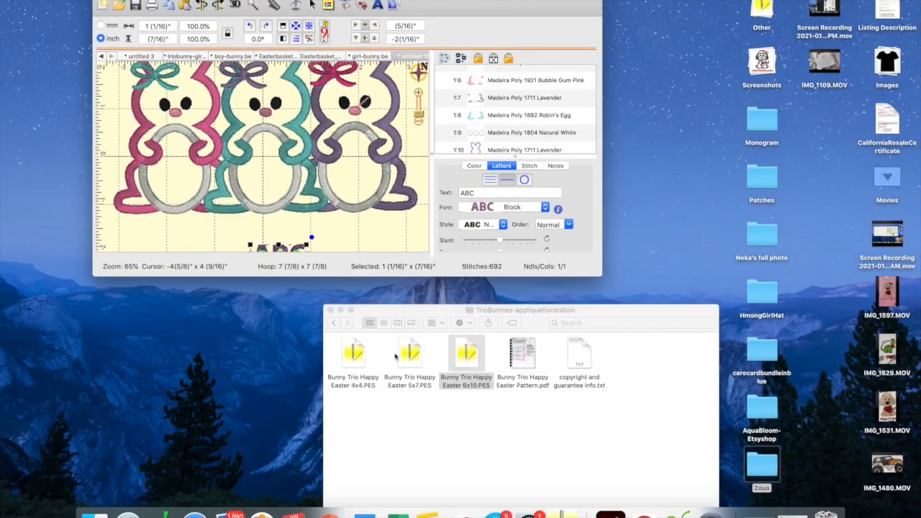
pyautogui.click(440, 415)
pyautogui.doubleClick(401, 316)
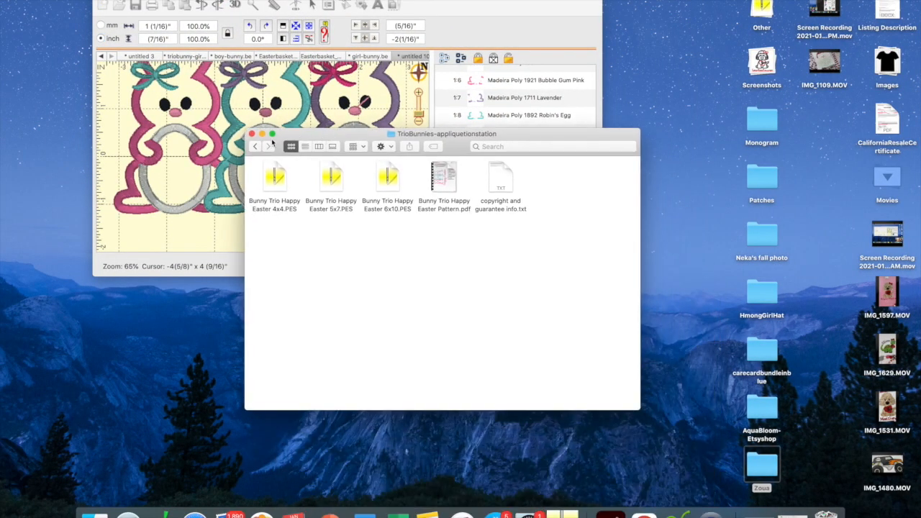
pyautogui.click(255, 147)
pyautogui.click(255, 147)
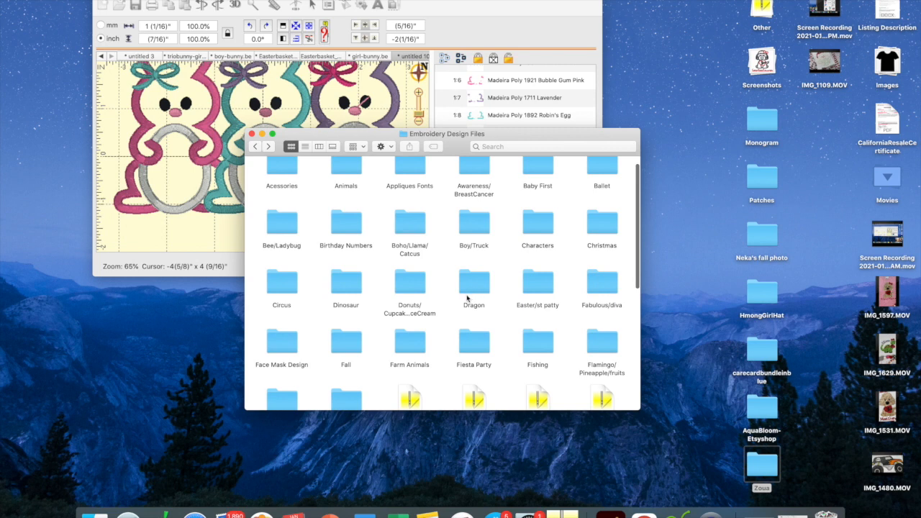
# - Look through the Embroidery Design Files folders and open the Frames folder
pyautogui.scroll(2, 469, 295)
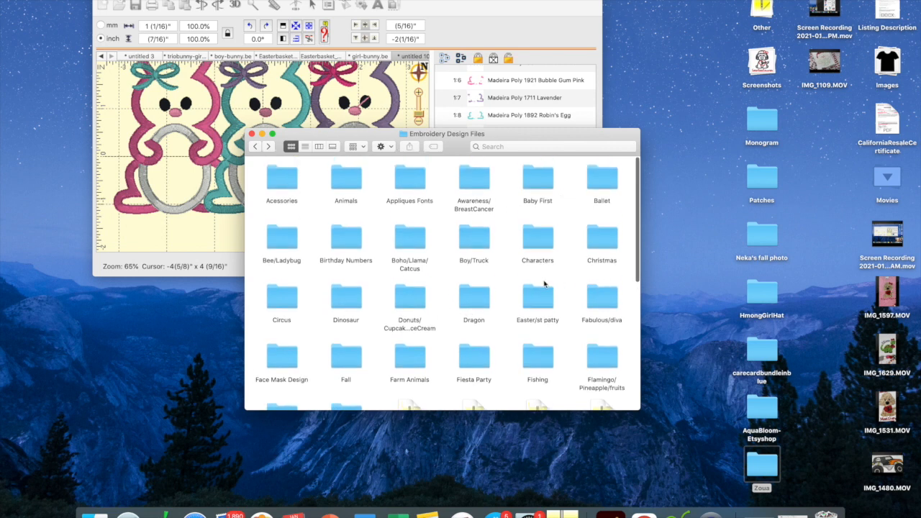
pyautogui.scroll(-3, 403, 327)
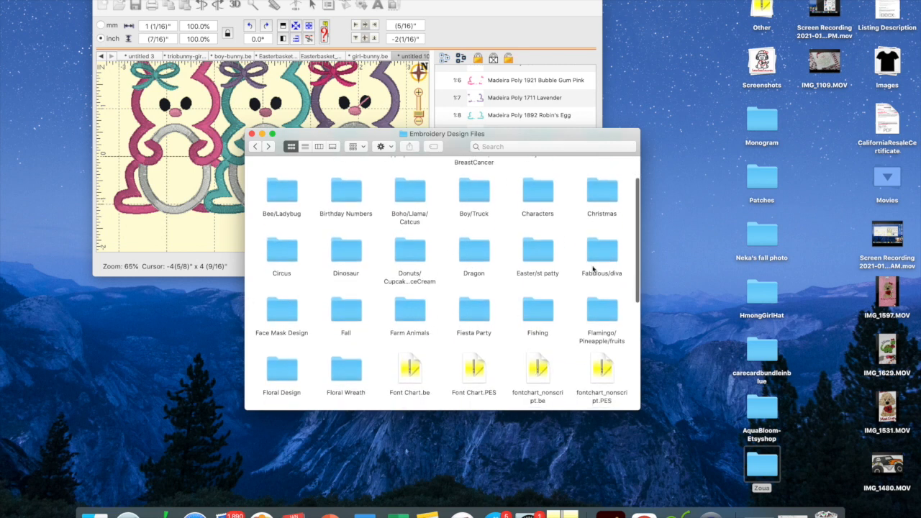
pyautogui.scroll(-3, 381, 338)
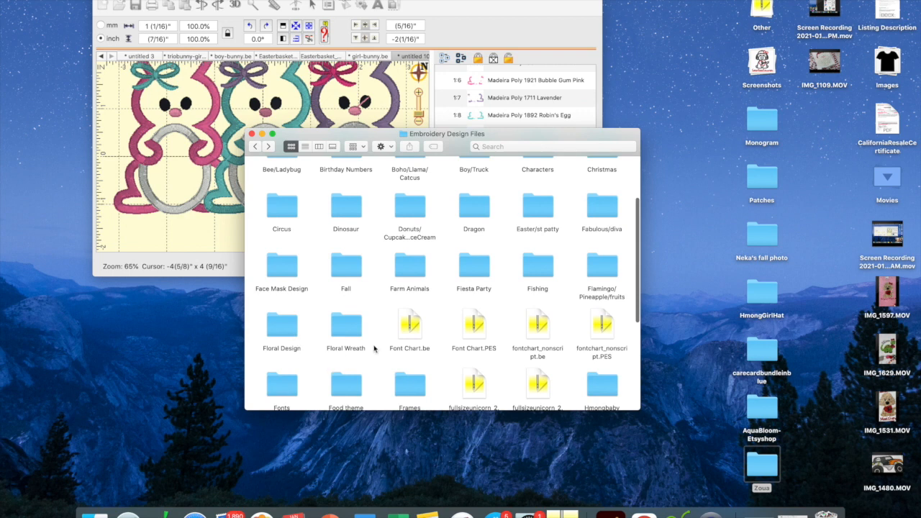
pyautogui.scroll(-1, 431, 334)
pyautogui.scroll(-2, 547, 338)
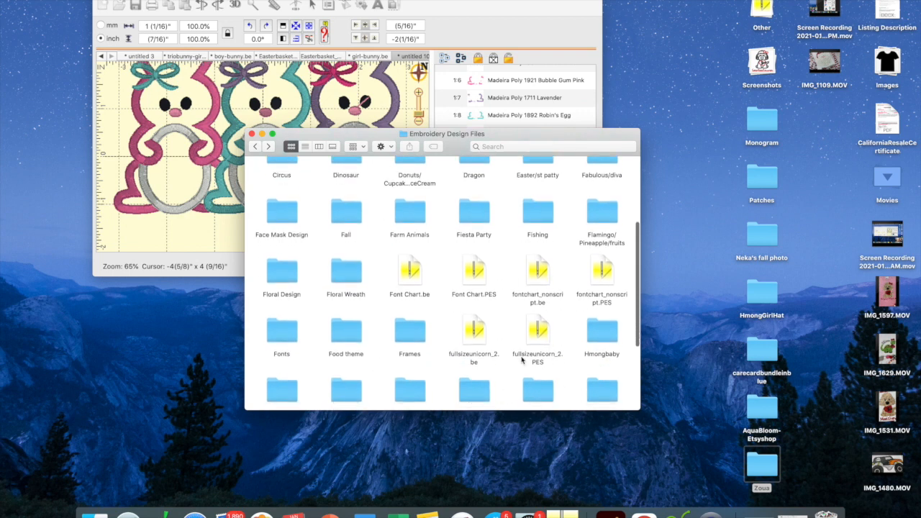
pyautogui.scroll(-3, 511, 358)
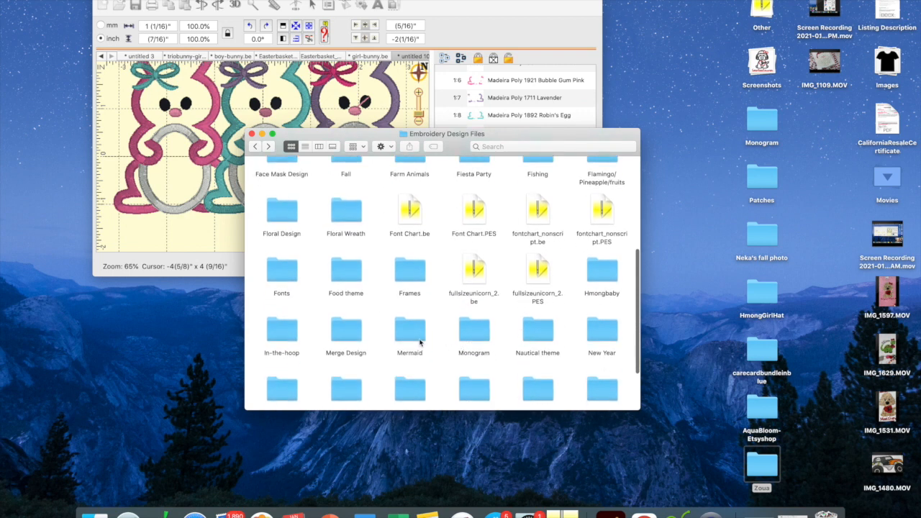
pyautogui.scroll(-3, 425, 342)
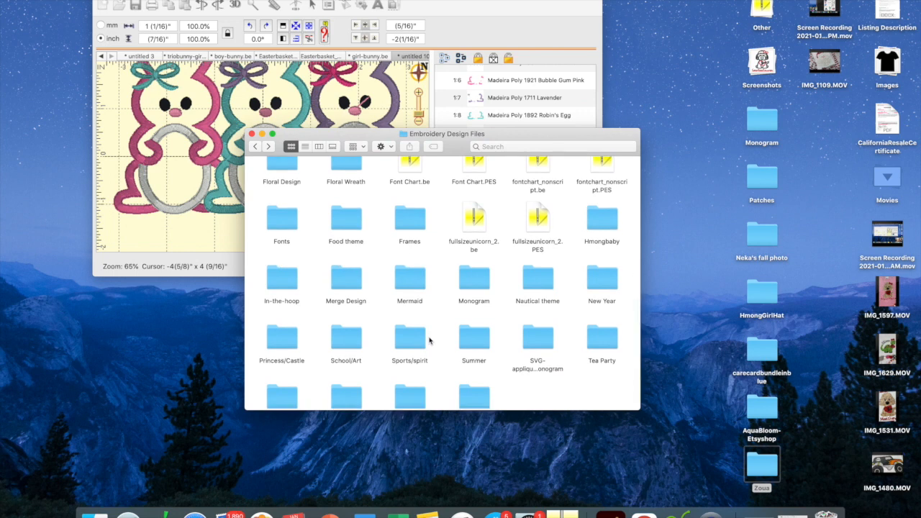
pyautogui.scroll(-2, 429, 340)
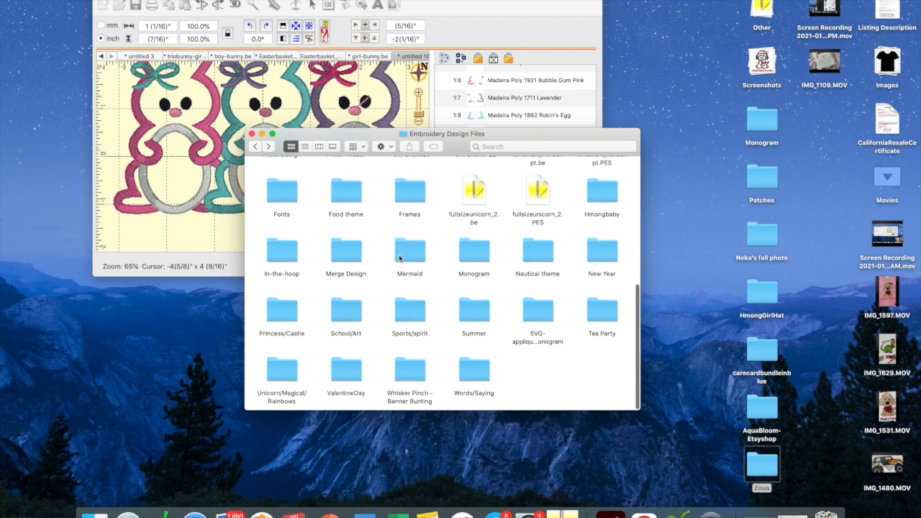
pyautogui.scroll(3, 399, 259)
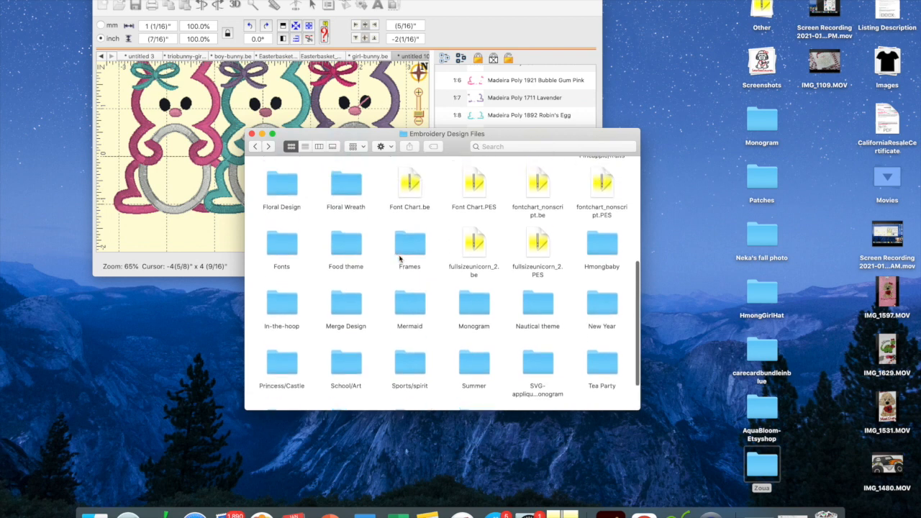
pyautogui.scroll(2, 400, 259)
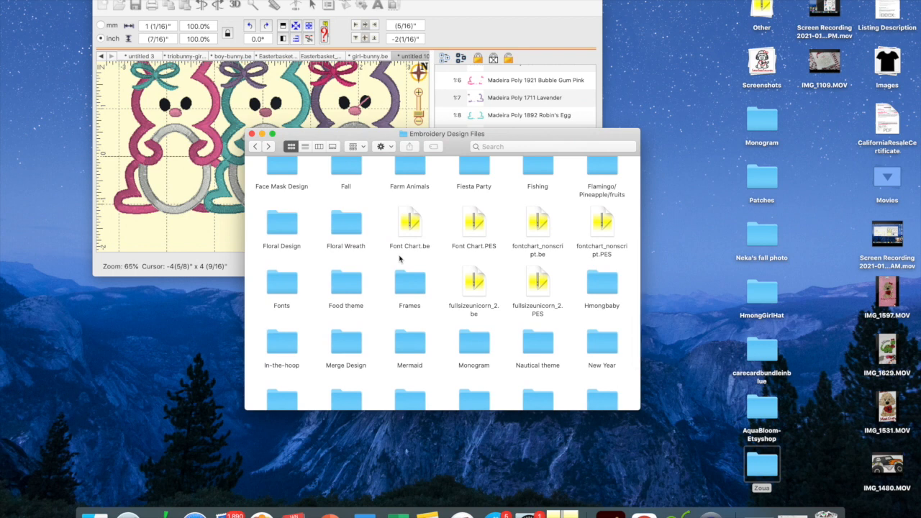
pyautogui.scroll(2, 400, 259)
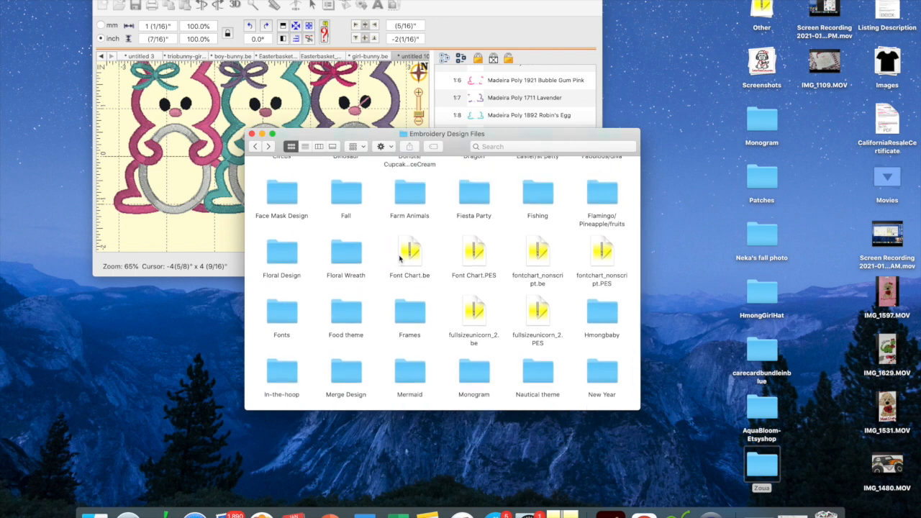
pyautogui.scroll(2, 400, 259)
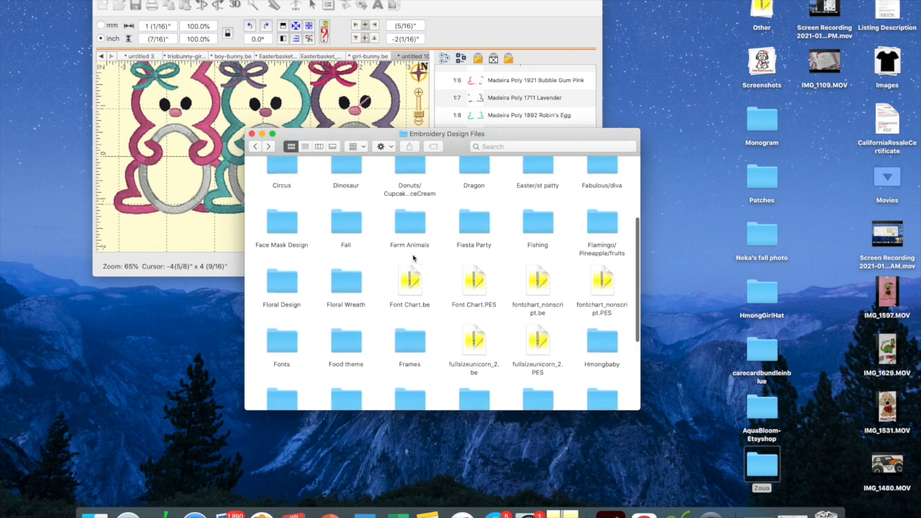
pyautogui.doubleClick(397, 348)
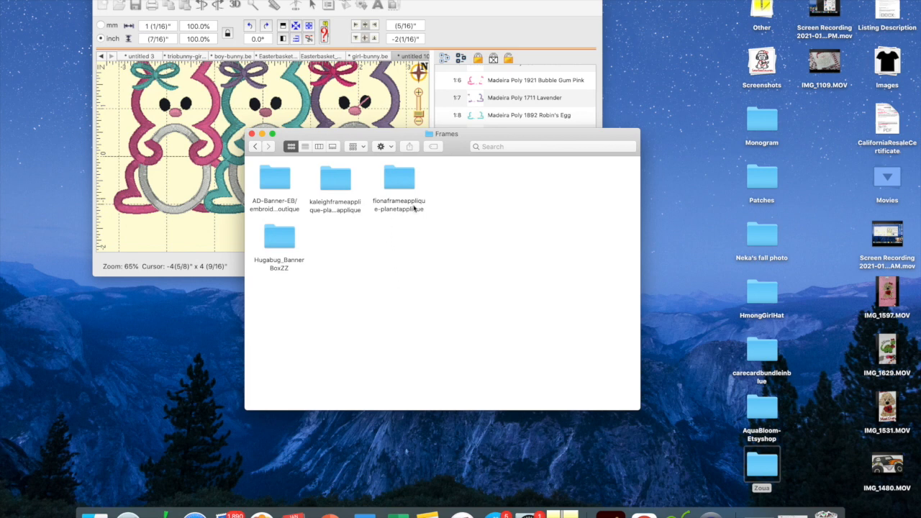
# - Preview Color Chart 6.5 Inch.jpg from the AD-Banner-EB/embroideryboutique folder, and close the preview
pyautogui.doubleClick(282, 189)
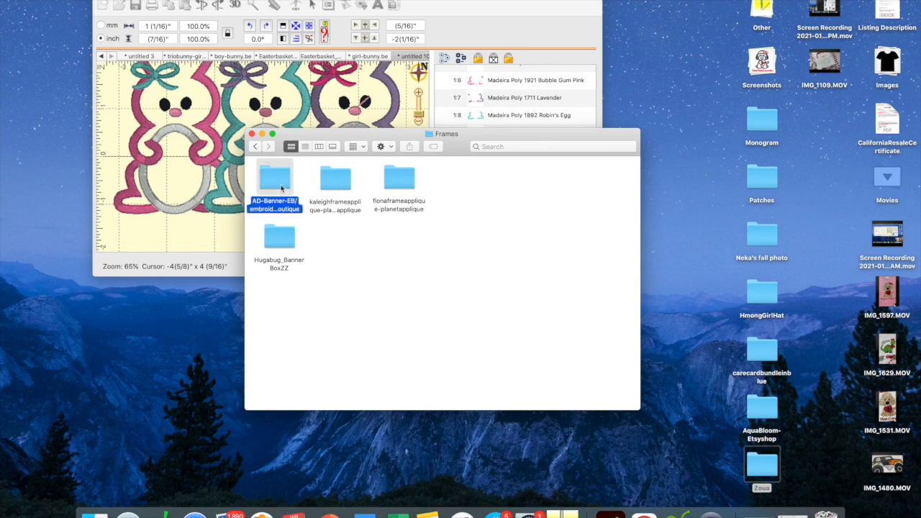
pyautogui.scroll(2, 456, 251)
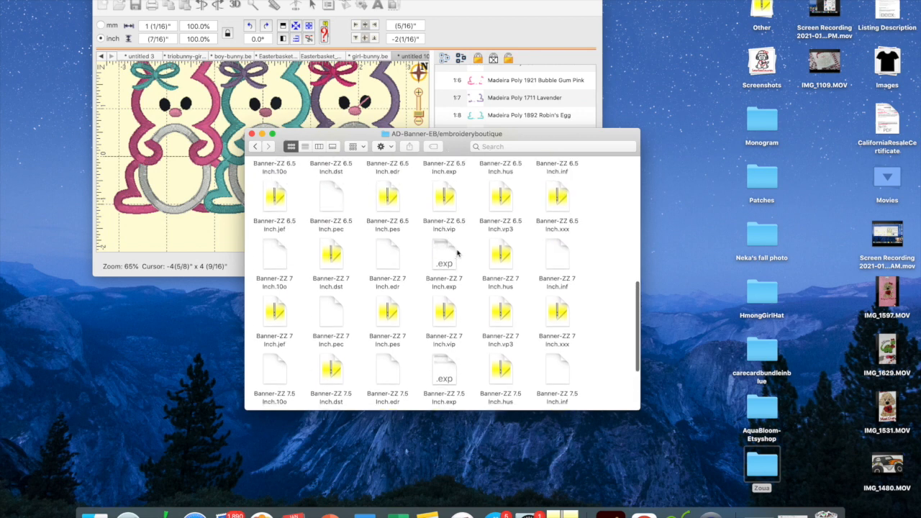
pyautogui.scroll(-2, 515, 328)
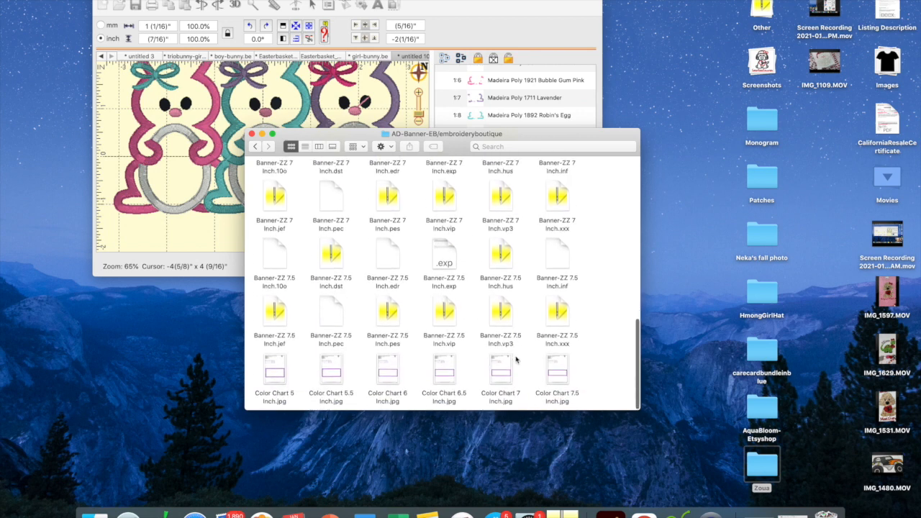
pyautogui.doubleClick(445, 373)
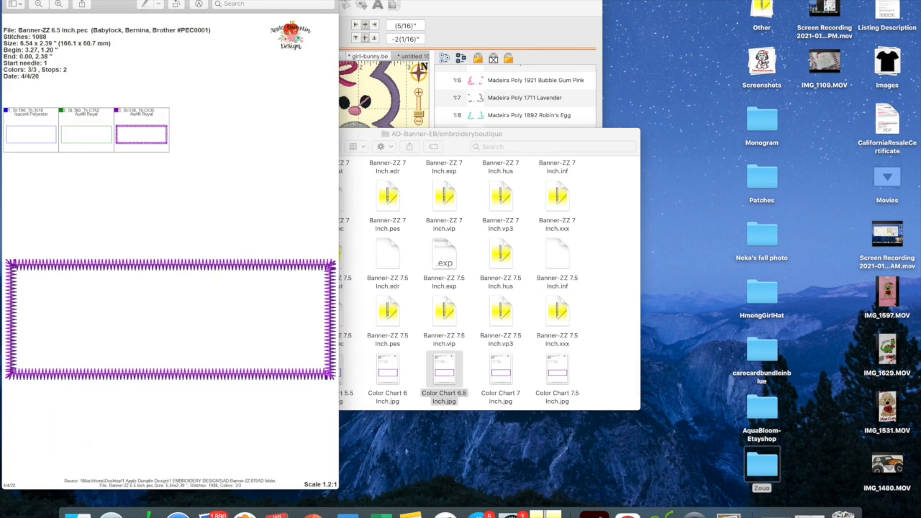
pyautogui.press('super+w')
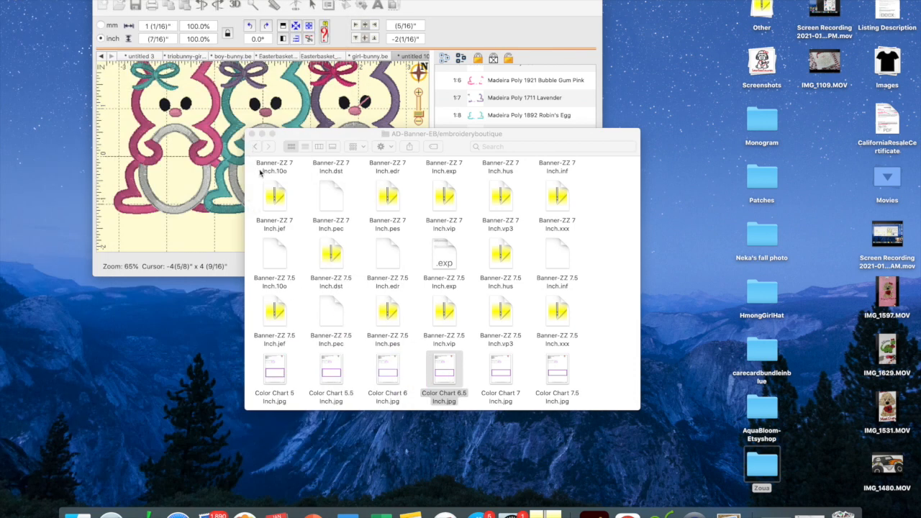
# - Check the kaleighframeapplique and fionaframeapplique folders for alternative frame designs
pyautogui.click(254, 147)
pyautogui.doubleClick(336, 180)
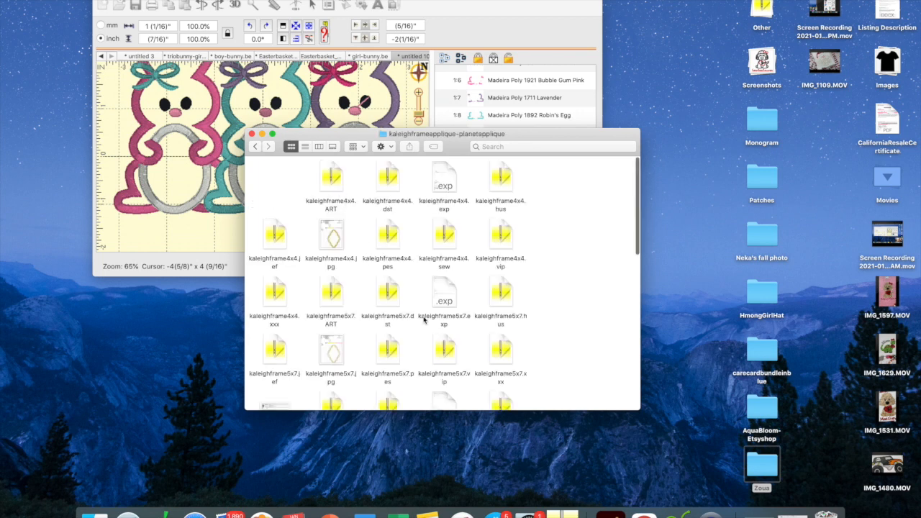
pyautogui.scroll(-5, 424, 362)
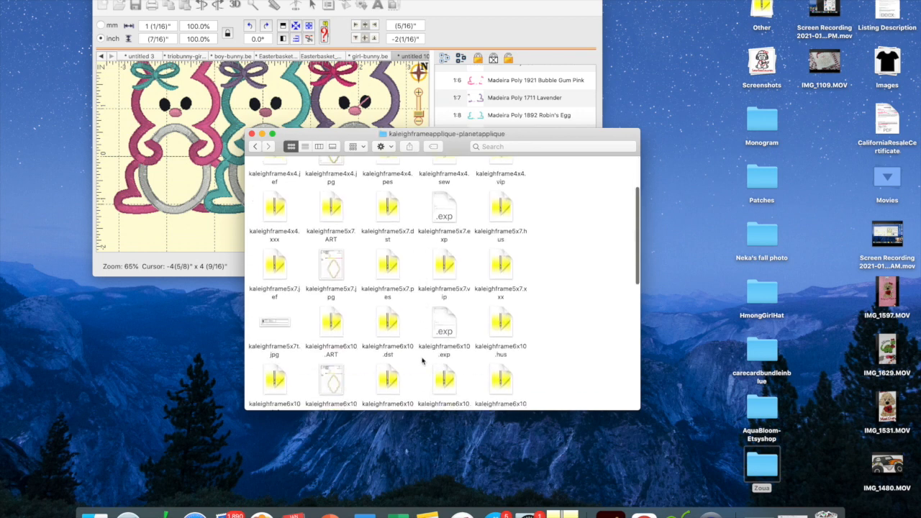
pyautogui.click(256, 147)
pyautogui.click(402, 187)
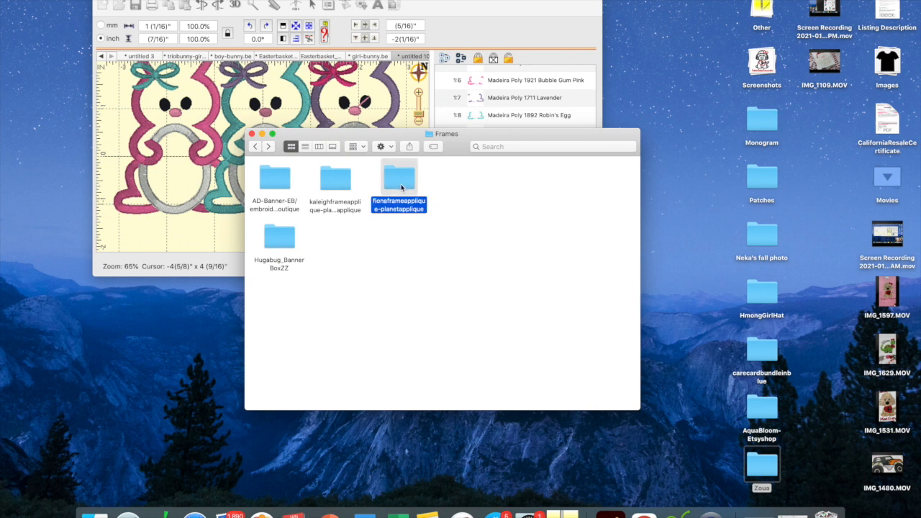
pyautogui.doubleClick(402, 187)
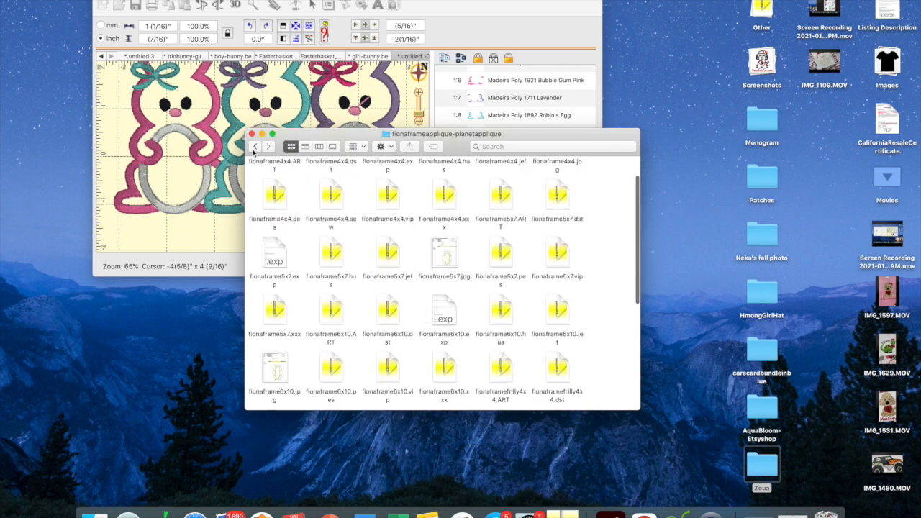
# - Reopen the AD-Banner-EB/embroideryboutique folder and delete a block of VIP, VP3, XXX, EXP, HUS and INF files from the Banner-ZZ 6.5, 7 and 7.5 inch sets
pyautogui.click(255, 147)
pyautogui.click(269, 184)
pyautogui.doubleClick(269, 183)
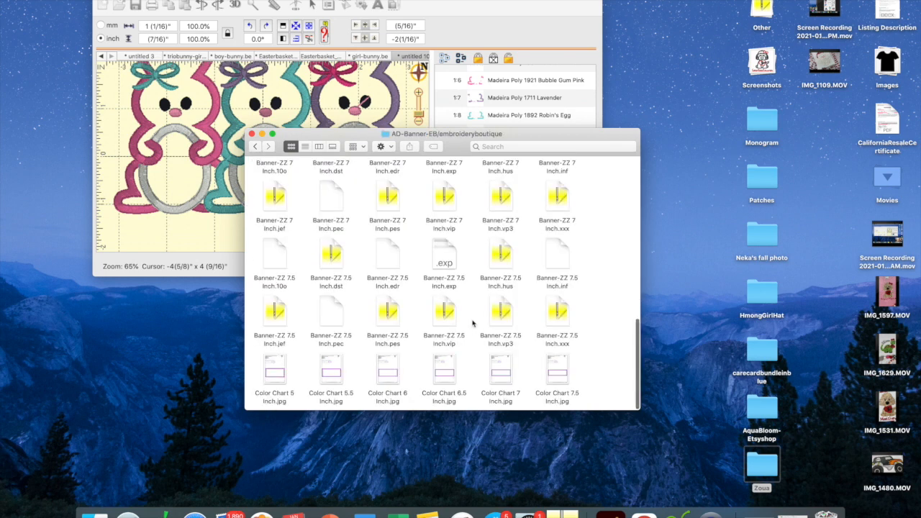
pyautogui.scroll(3, 473, 323)
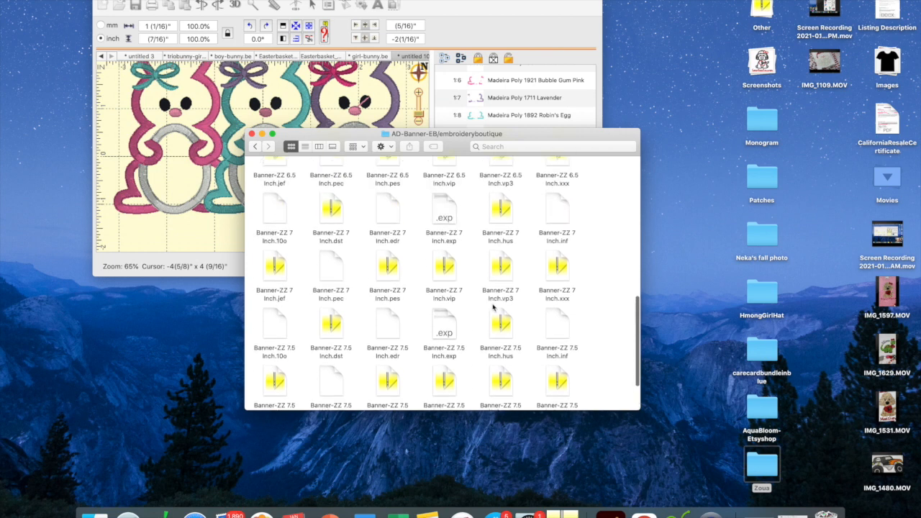
pyautogui.scroll(1, 529, 315)
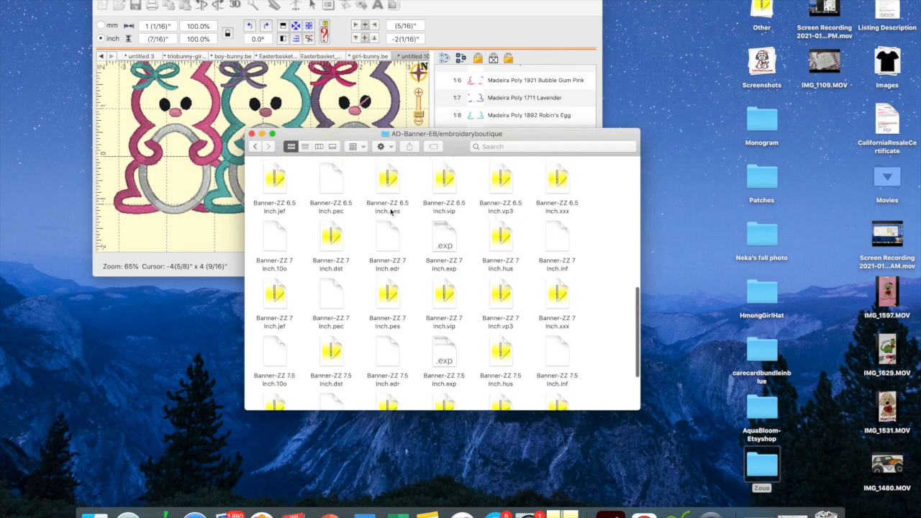
pyautogui.moveTo(441, 190); pyautogui.dragTo(574, 361)
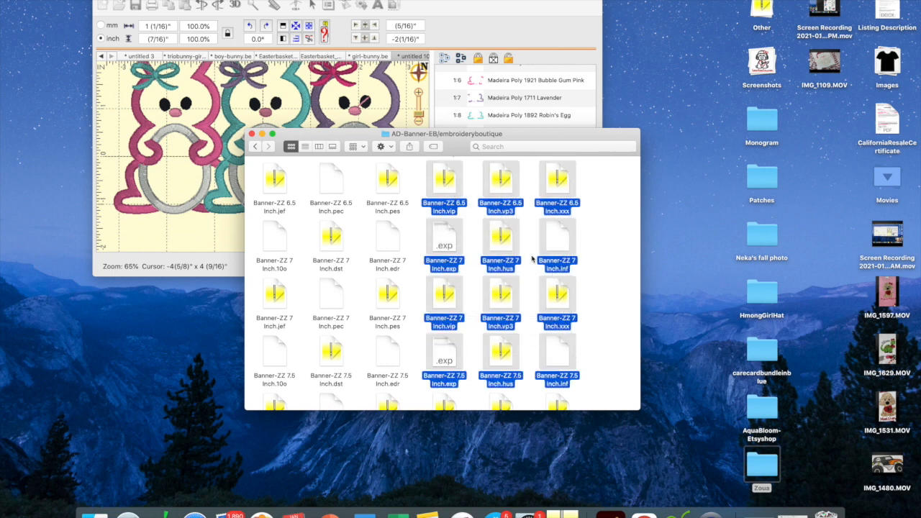
pyautogui.press('super+BackSpace')
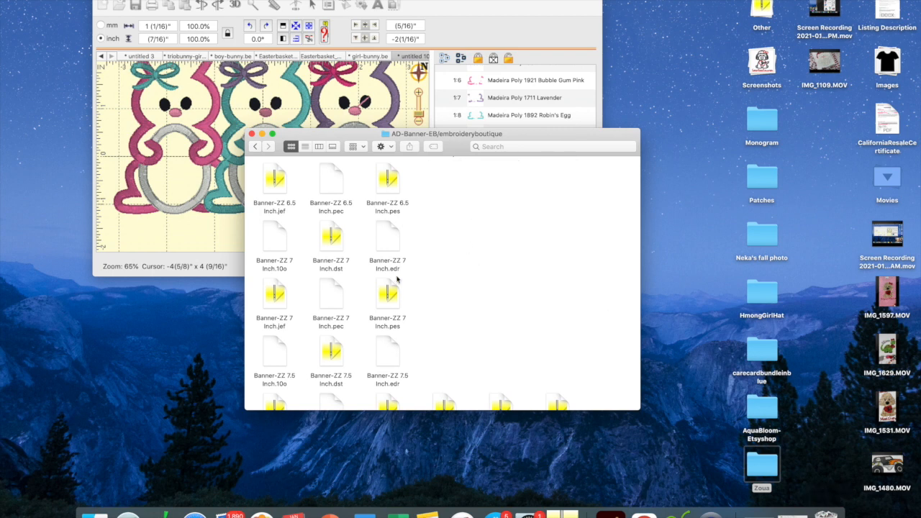
# - Add Banner-ZZ 6.5 Inch.pes to the bunny trio page and rotate the banner -90° so it lies horizontally
pyautogui.moveTo(387, 194); pyautogui.dragTo(161, 200)
pyautogui.click(121, 1)
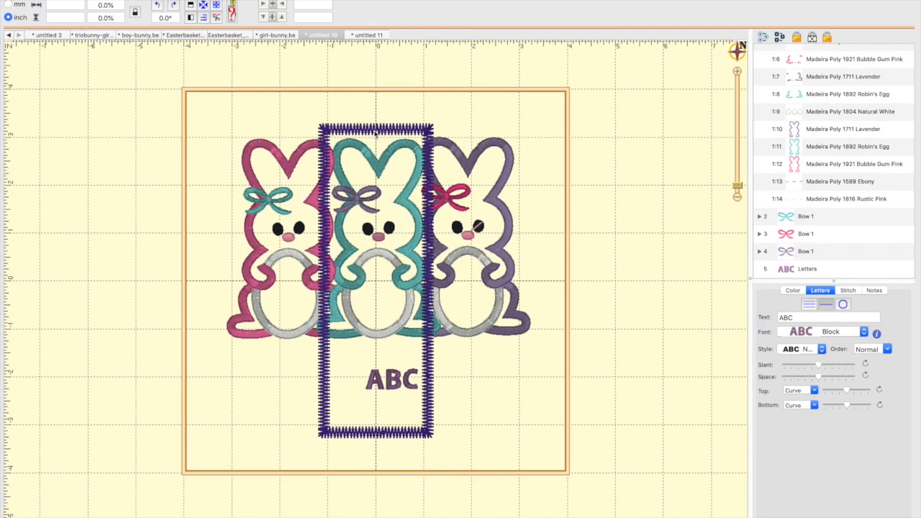
pyautogui.click(375, 133)
pyautogui.click(177, 6)
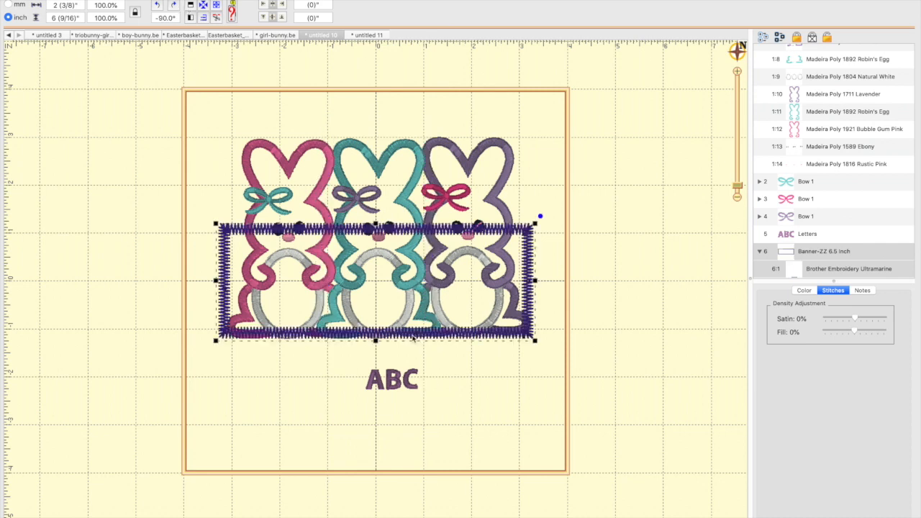
# - Nudge the bunny trio slightly downward and back up to its original height
pyautogui.click(413, 338)
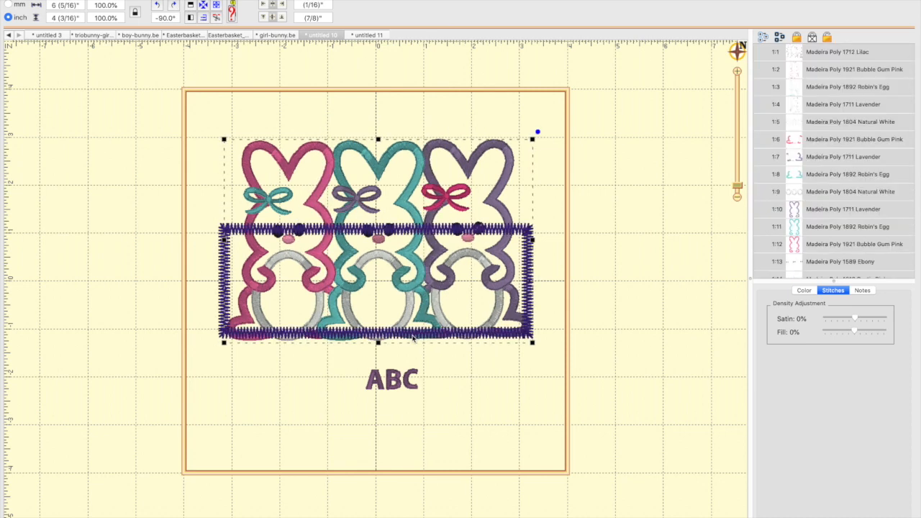
pyautogui.press('Down')
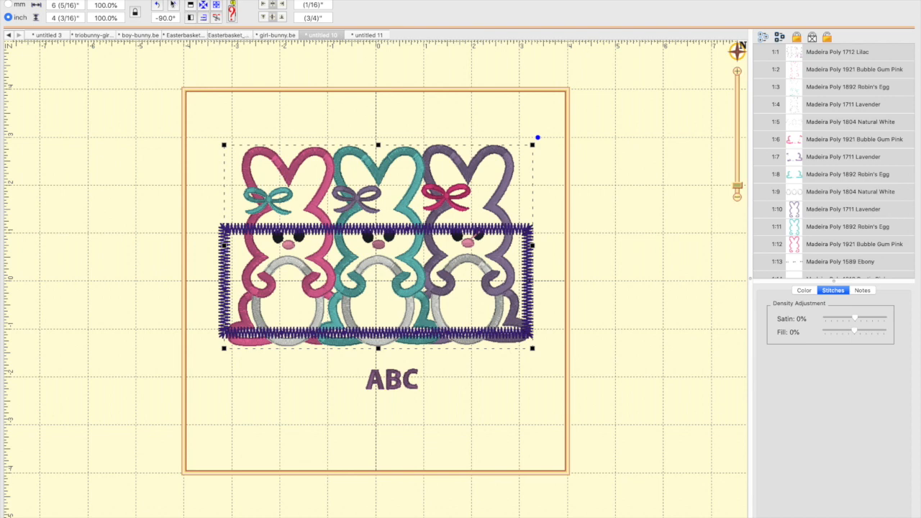
pyautogui.press('Up')
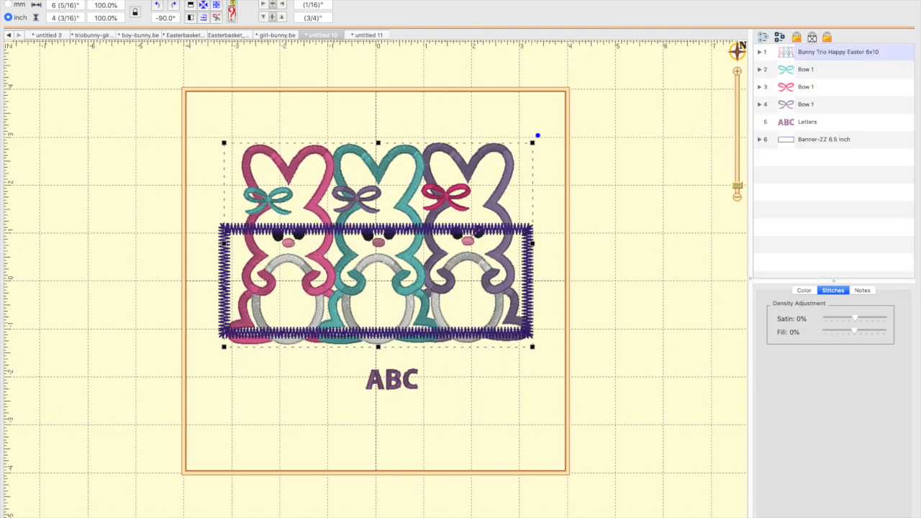
pyautogui.press('Up')
pyautogui.press('Up')
pyautogui.press('Up')
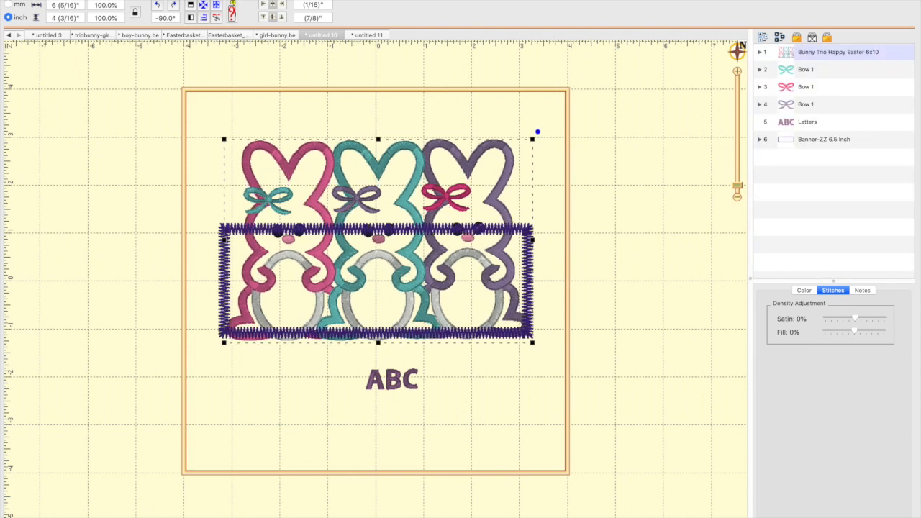
# - Move the Banner-ZZ 6.5 Inch frame below the bunny trio so it surrounds the ABC lettering
pyautogui.click(824, 140)
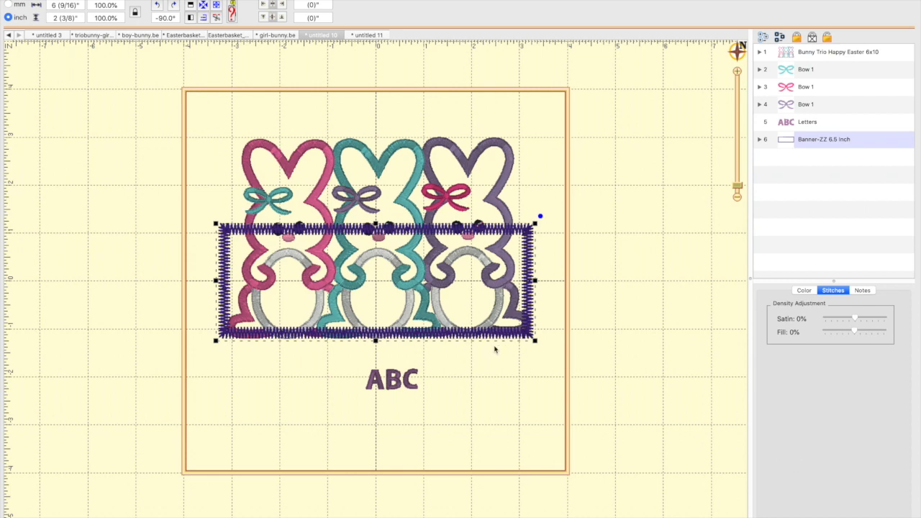
pyautogui.moveTo(489, 341); pyautogui.dragTo(496, 461)
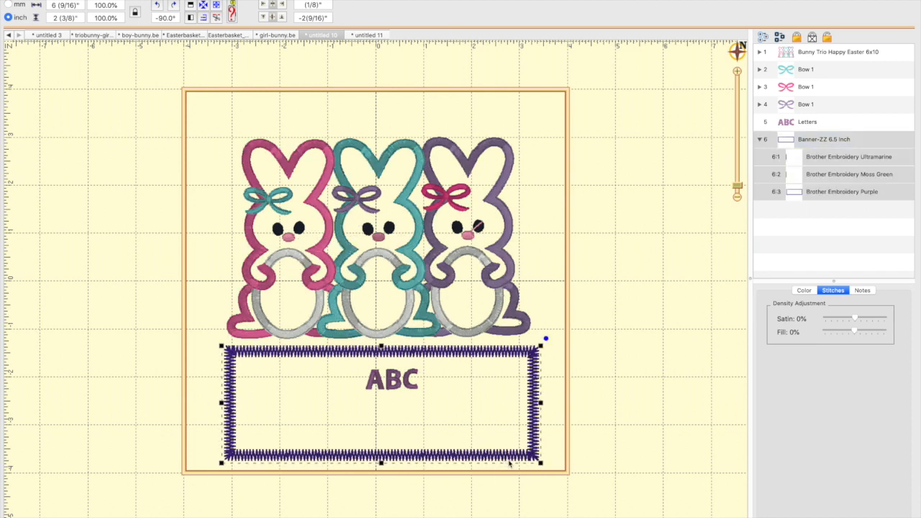
# - Add Banner-ZZ 7.5 Inch.pes from the AD-Banner-EB/embroideryboutique folder to the bunny trio page
pyautogui.moveTo(219, 3)
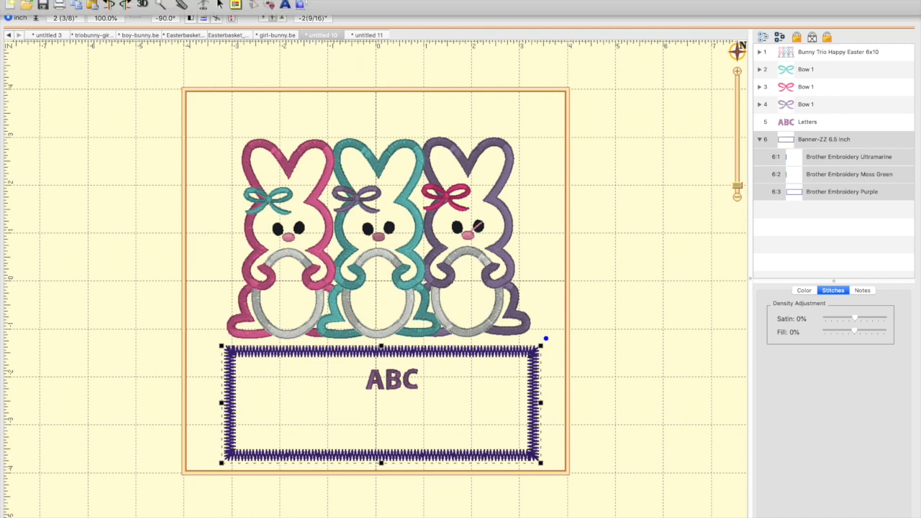
pyautogui.click(28, 0)
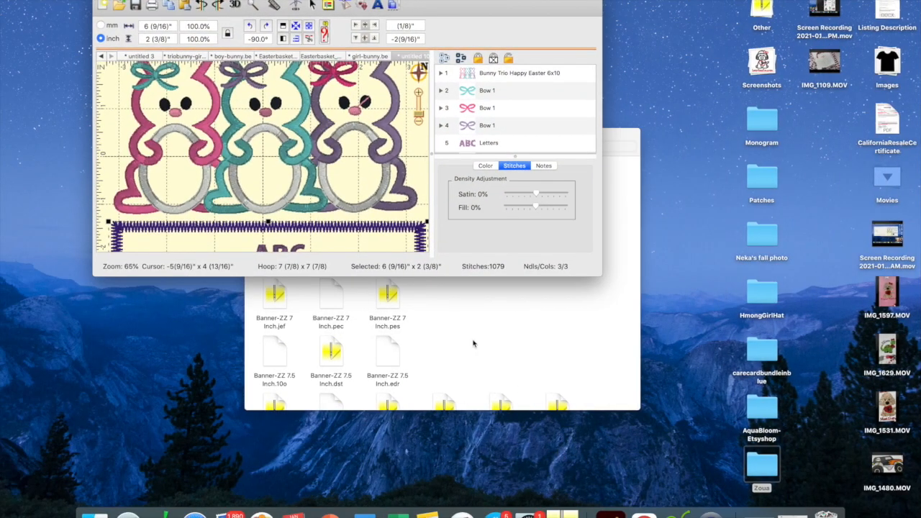
pyautogui.click(473, 343)
pyautogui.scroll(-3, 454, 346)
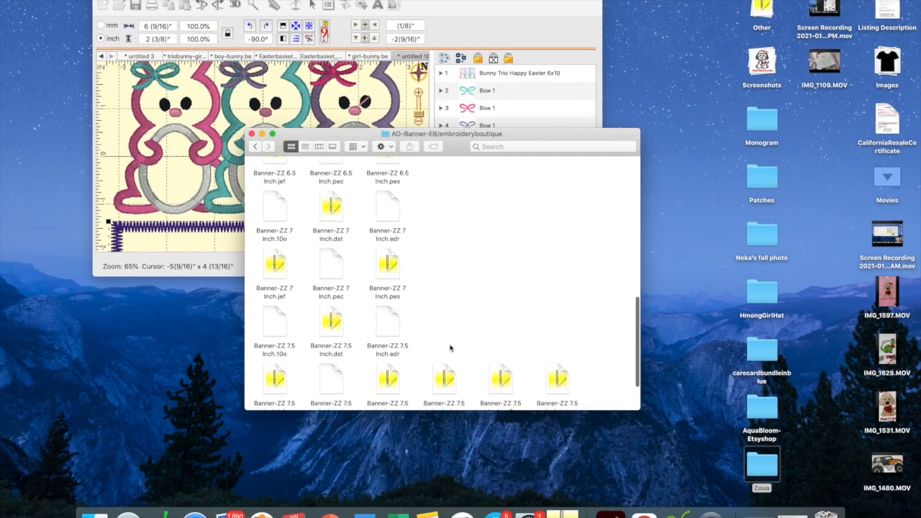
pyautogui.scroll(-2, 449, 348)
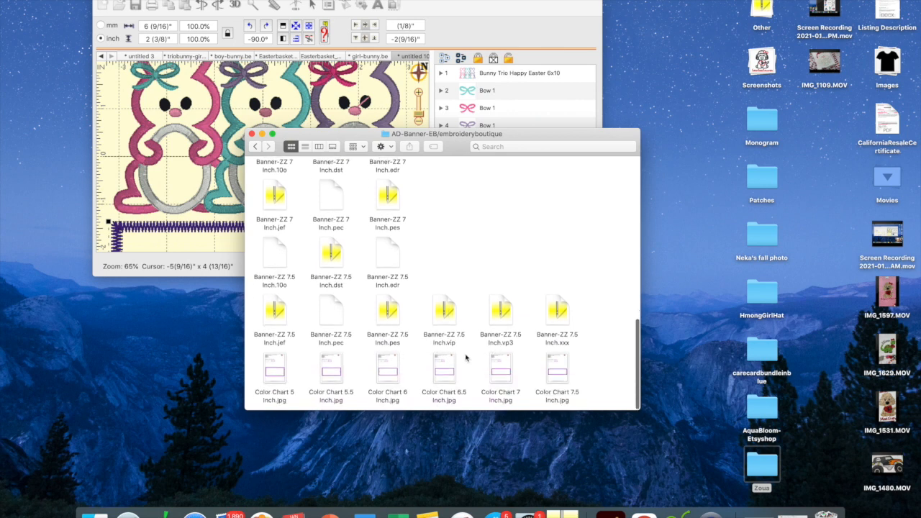
pyautogui.moveTo(387, 310); pyautogui.dragTo(199, 179)
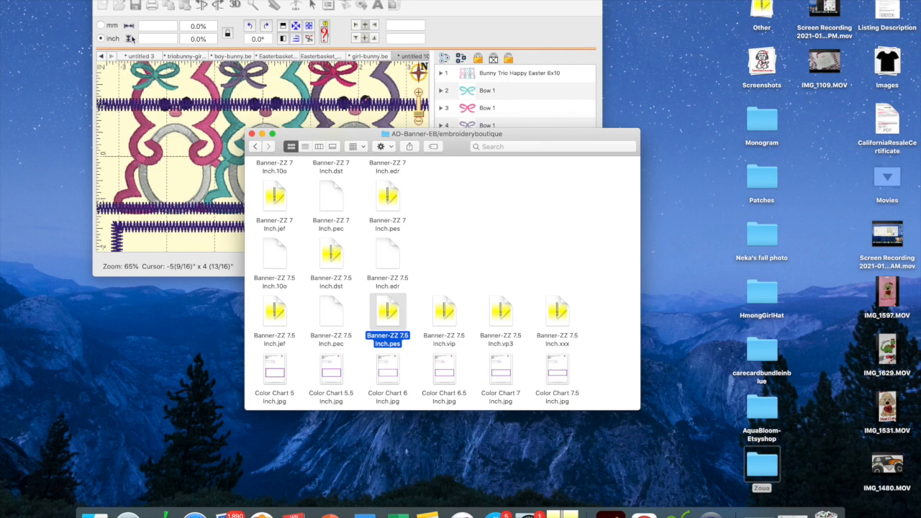
pyautogui.click(120, 0)
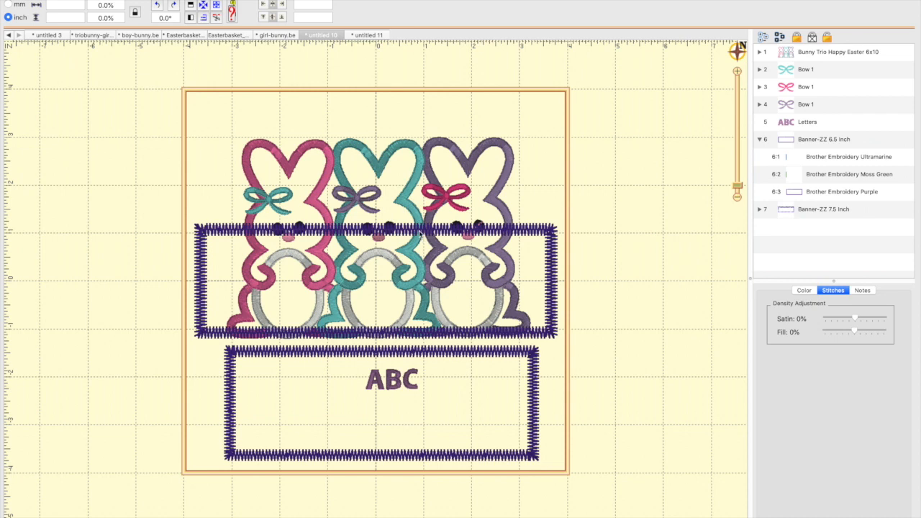
# - Move the 7.5 inch banner below the bunnies over the 6.5 inch banner, and delete the 6.5 inch banner
pyautogui.click(421, 234)
pyautogui.moveTo(426, 252); pyautogui.dragTo(410, 354)
pyautogui.moveTo(413, 352); pyautogui.dragTo(418, 355)
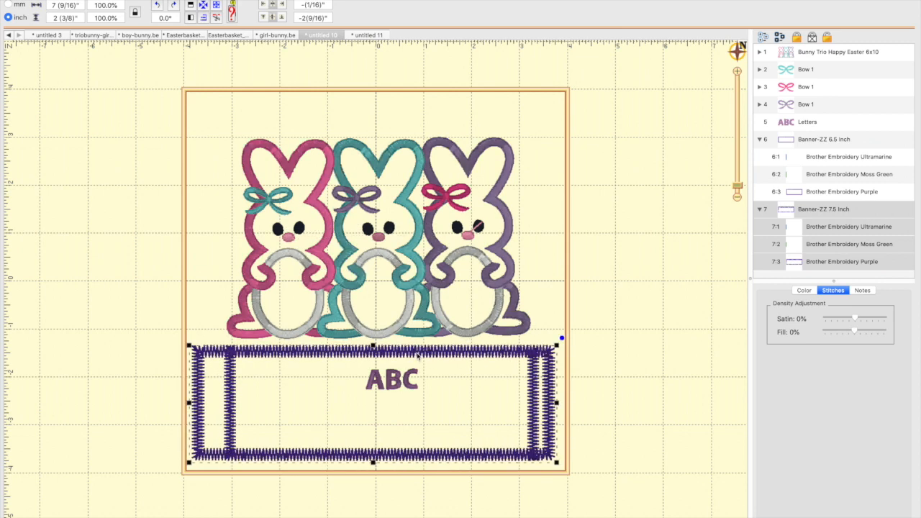
pyautogui.click(234, 393)
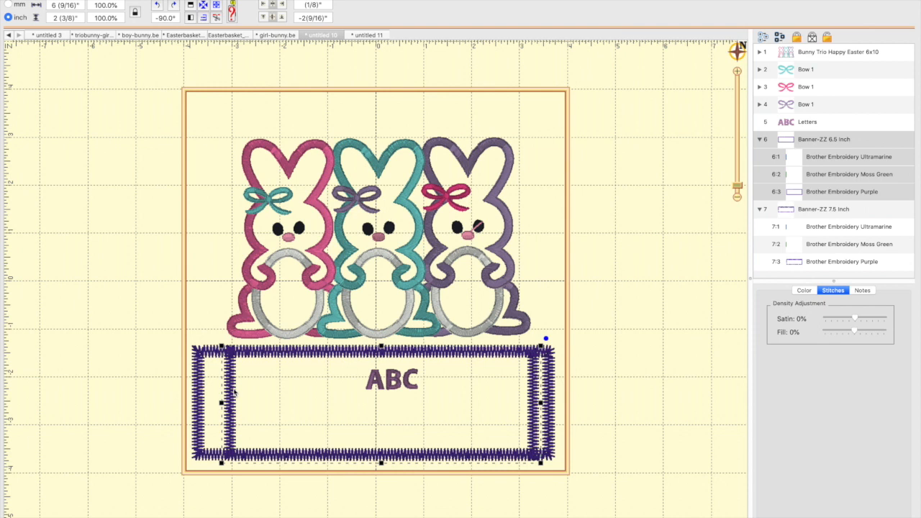
pyautogui.press('Delete')
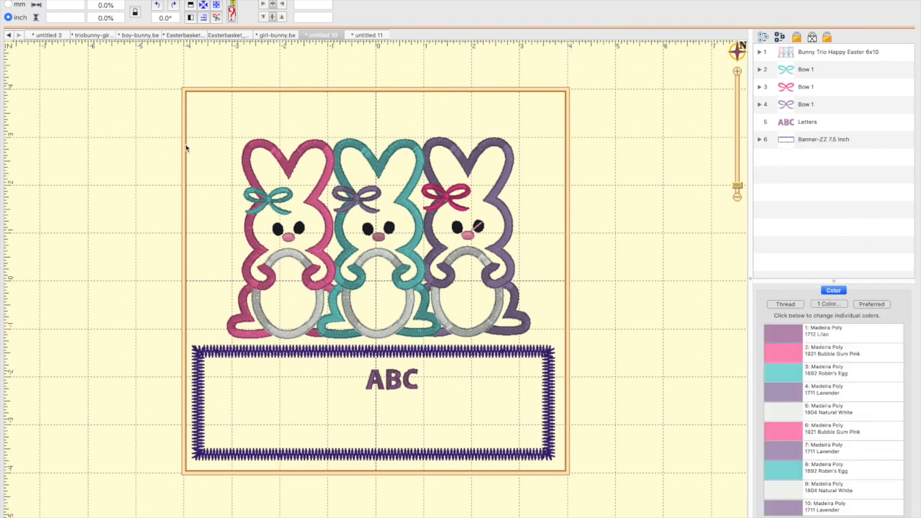
# - Nudge the 7.5 inch banner slightly right beneath the bunny trio, to a horizontal position of 1/16 inch
pyautogui.moveTo(220, 3)
pyautogui.click(395, 354)
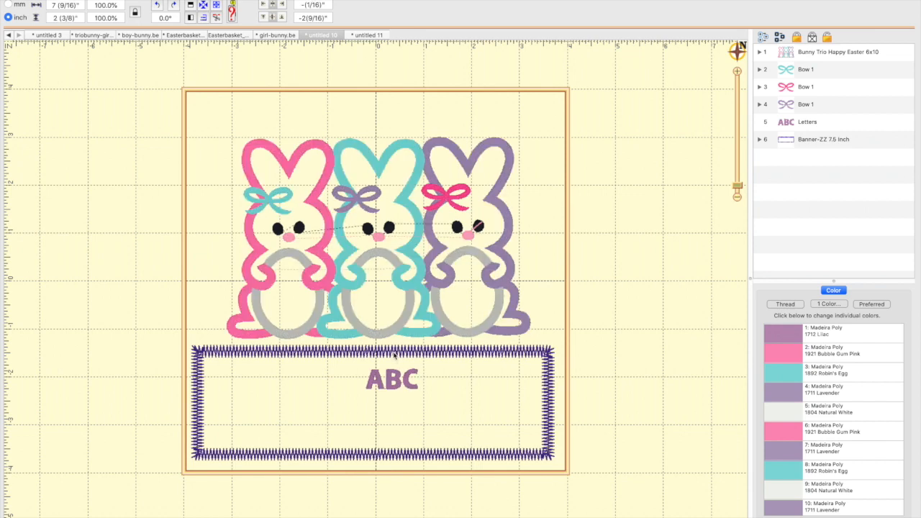
pyautogui.press('Right')
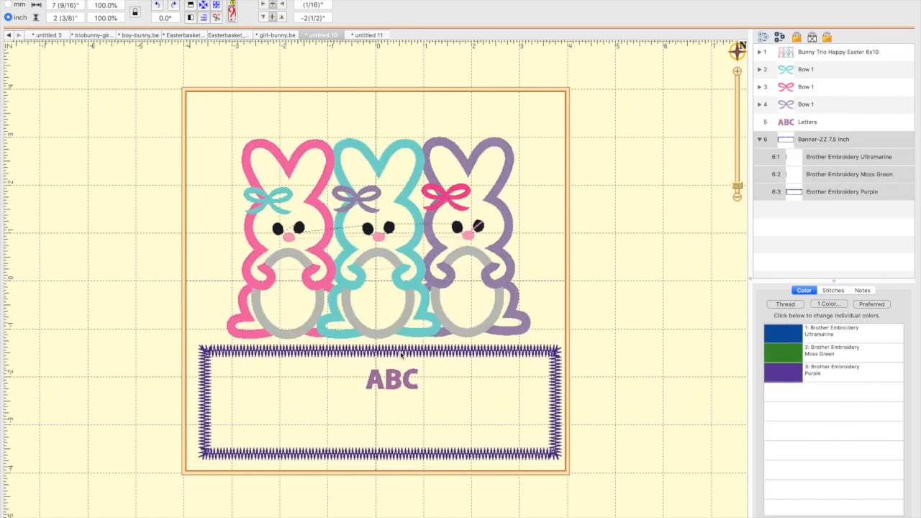
pyautogui.press('Left')
pyautogui.press('Left')
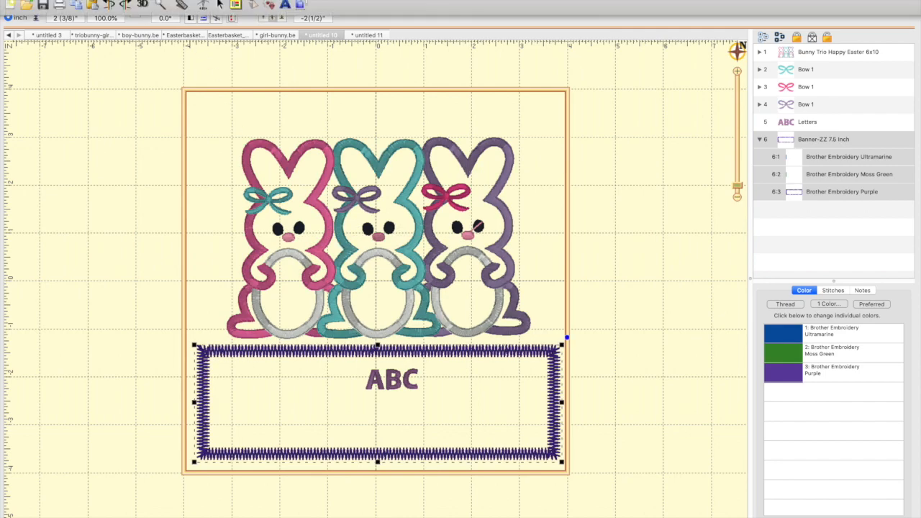
# - Try adding Bunny Trio Happy Easter 6x10.PES from the TrioBunnies folder in Easter/st patty to the page, and delete the added copy
pyautogui.click(28, 1)
pyautogui.click(610, 307)
pyautogui.click(256, 148)
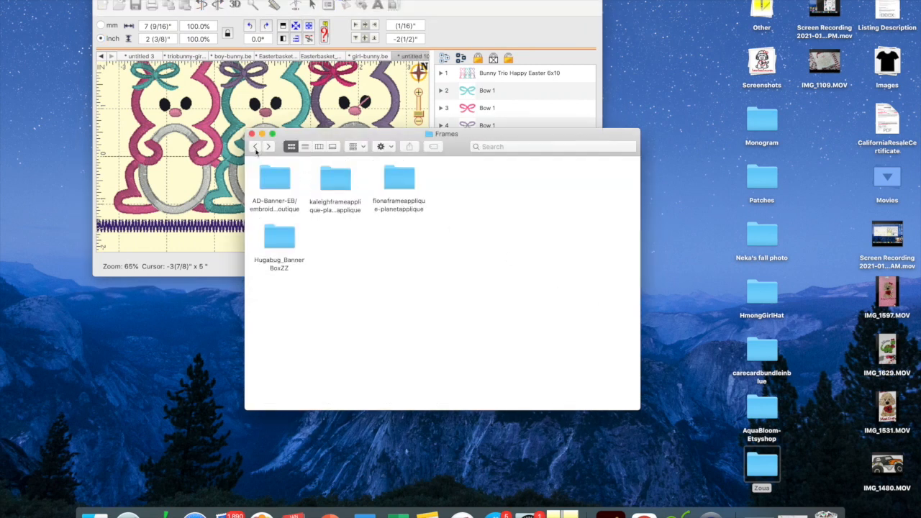
pyautogui.click(255, 148)
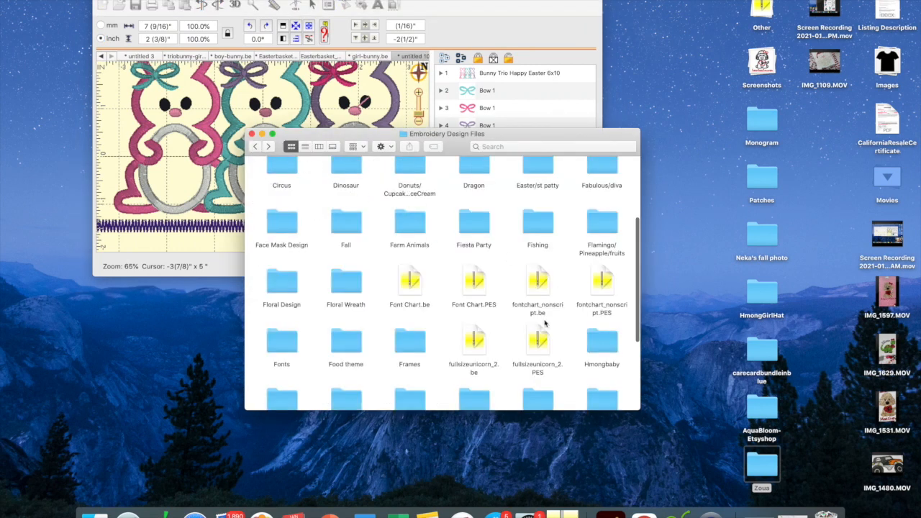
pyautogui.scroll(3, 529, 223)
pyautogui.scroll(5, 529, 223)
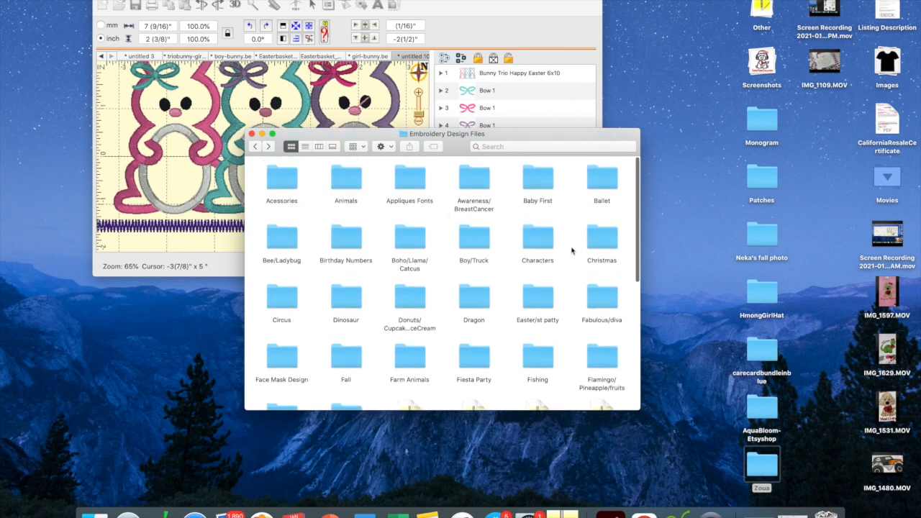
pyautogui.doubleClick(529, 303)
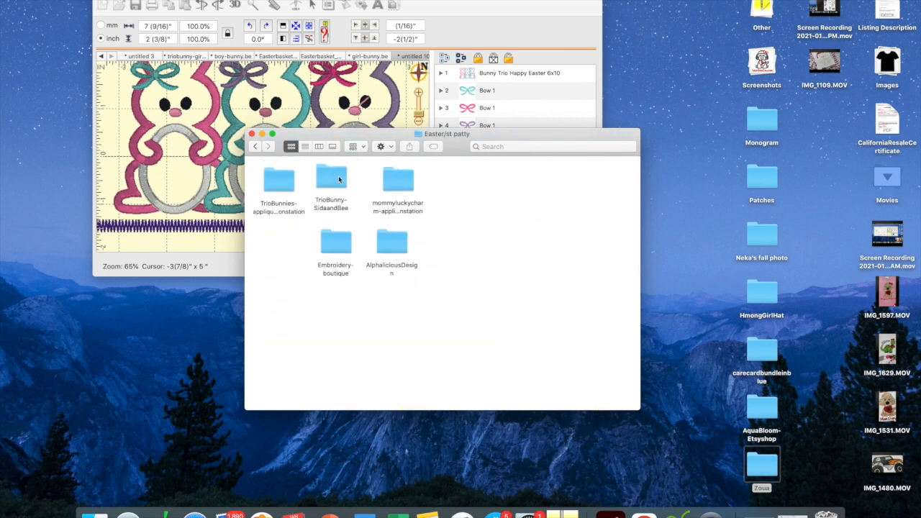
pyautogui.doubleClick(280, 180)
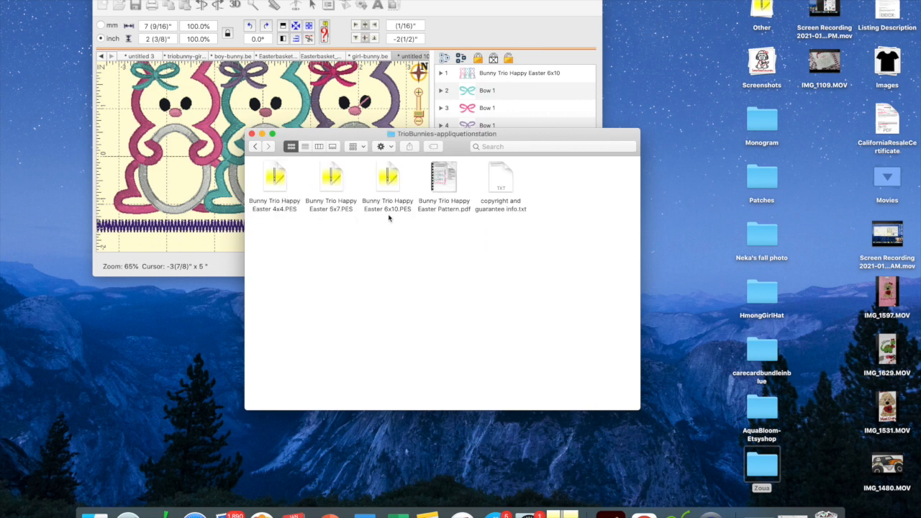
pyautogui.moveTo(388, 181); pyautogui.dragTo(216, 130)
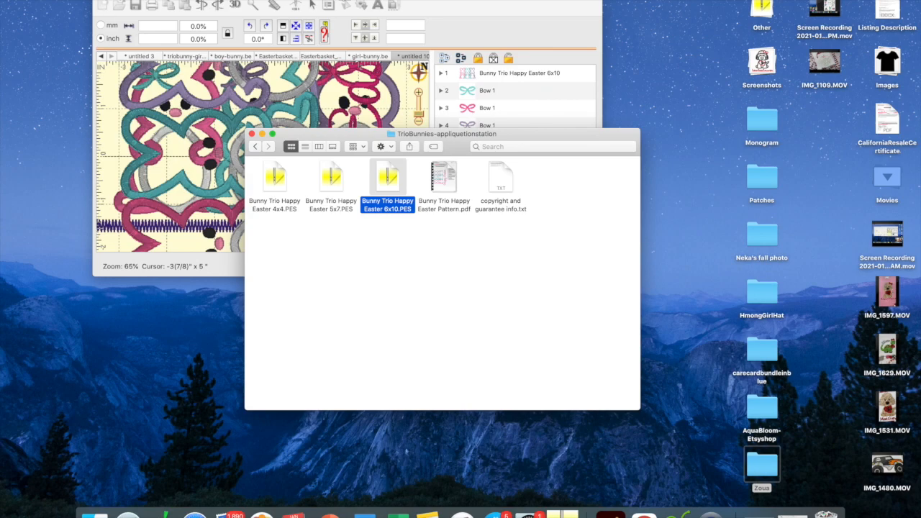
pyautogui.click(120, 0)
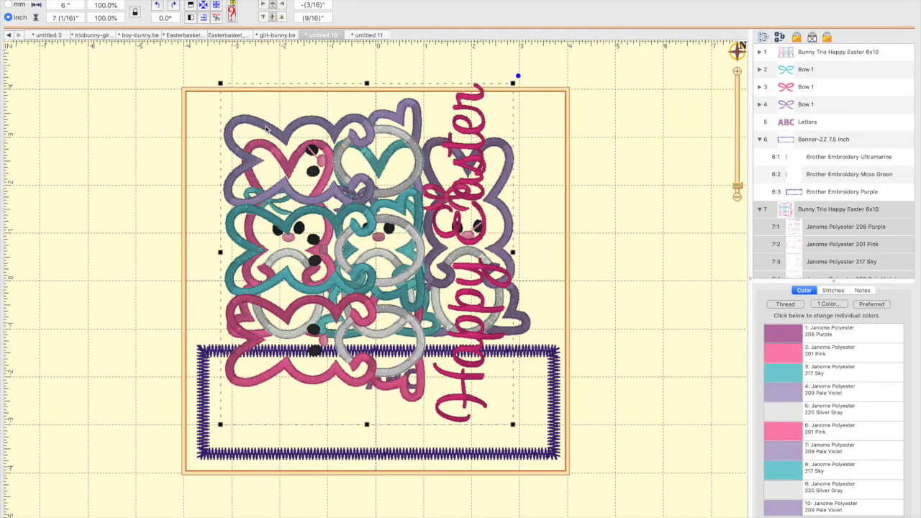
pyautogui.press('Delete')
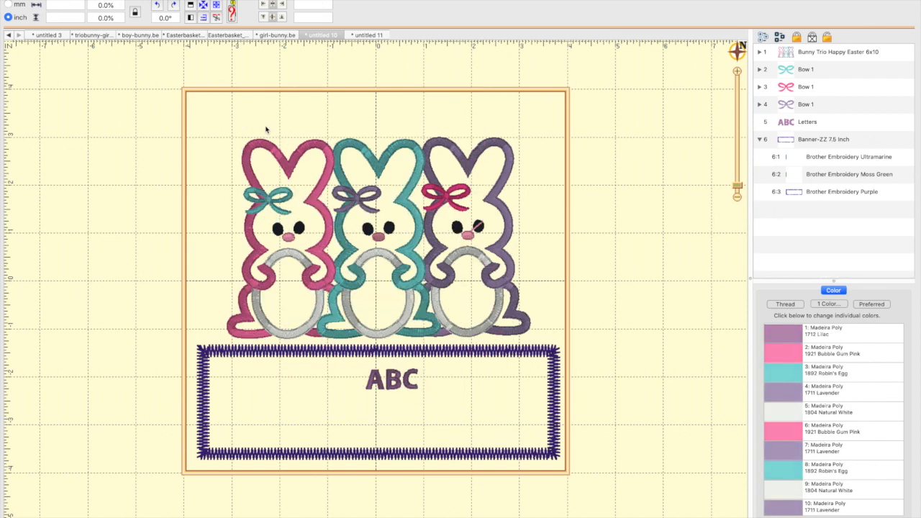
# - Scale the bunny trio to 110%
pyautogui.click(323, 151)
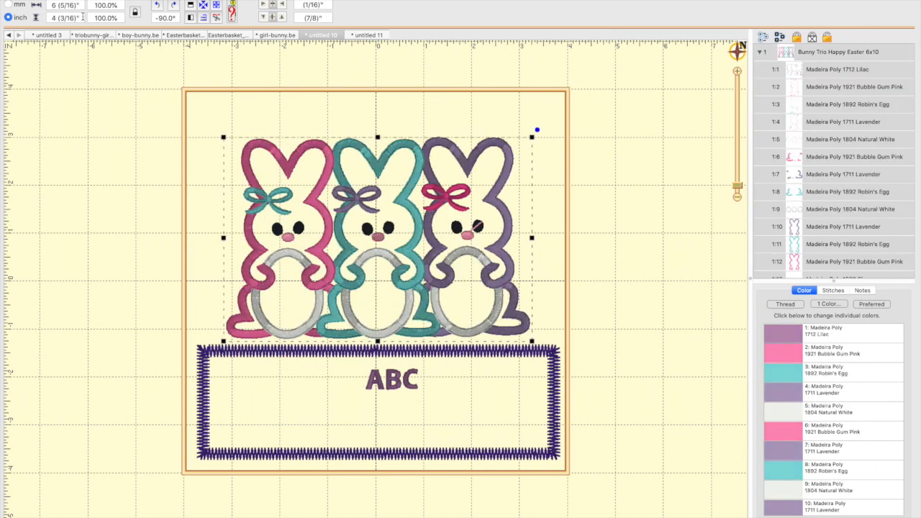
pyautogui.click(89, 6)
pyautogui.write('110')
pyautogui.press('Return')
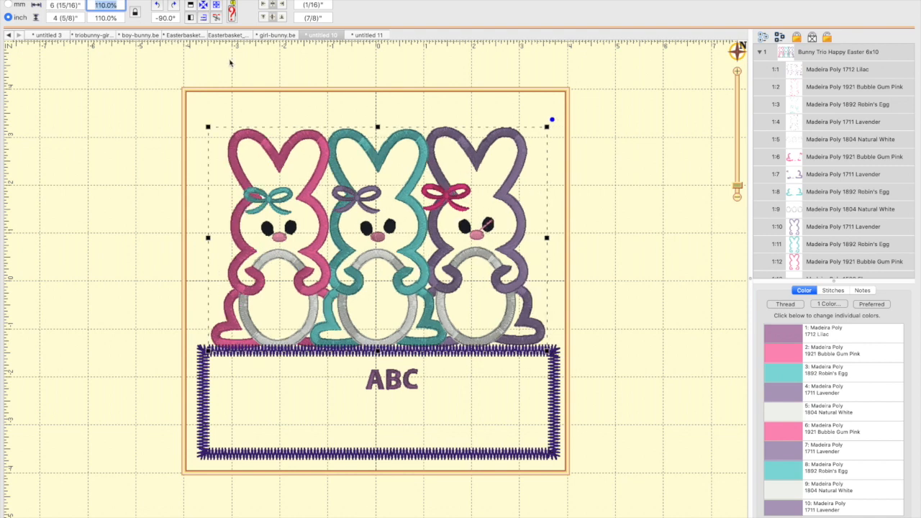
# - Nudge the enlarged bunny trio up toward the hoop's upper edge, to a vertical position of 1 1/2 inches
pyautogui.click(358, 144)
pyautogui.press('Up')
pyautogui.press('Up')
pyautogui.press('Up')
pyautogui.press('Up')
pyautogui.press('Up')
pyautogui.press('Up')
pyautogui.press('Up')
pyautogui.press('Up')
pyautogui.press('Up')
pyautogui.press('Up')
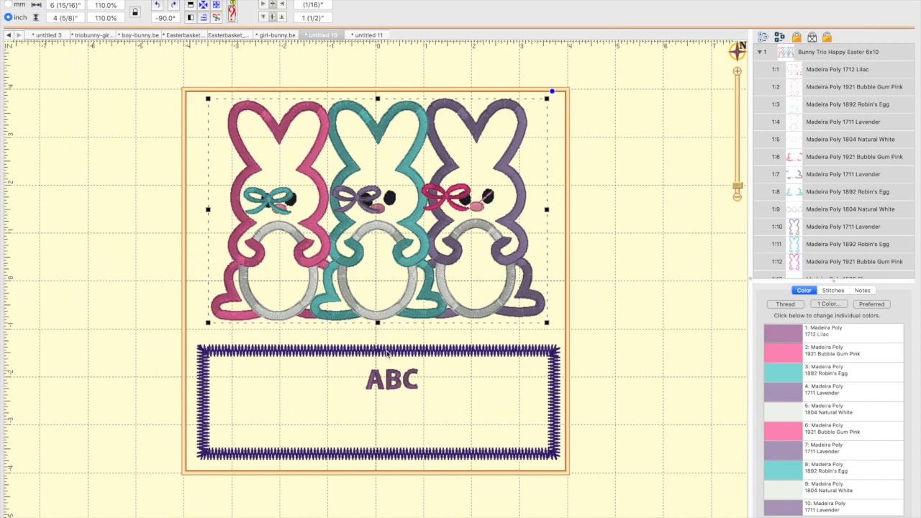
# - Nudge the 7.5 inch banner up closer to the bunnies' feet, to a vertical position of -2 3/16 inches
pyautogui.click(387, 353)
pyautogui.press('Up')
pyautogui.press('Up')
pyautogui.press('Up')
pyautogui.press('Up')
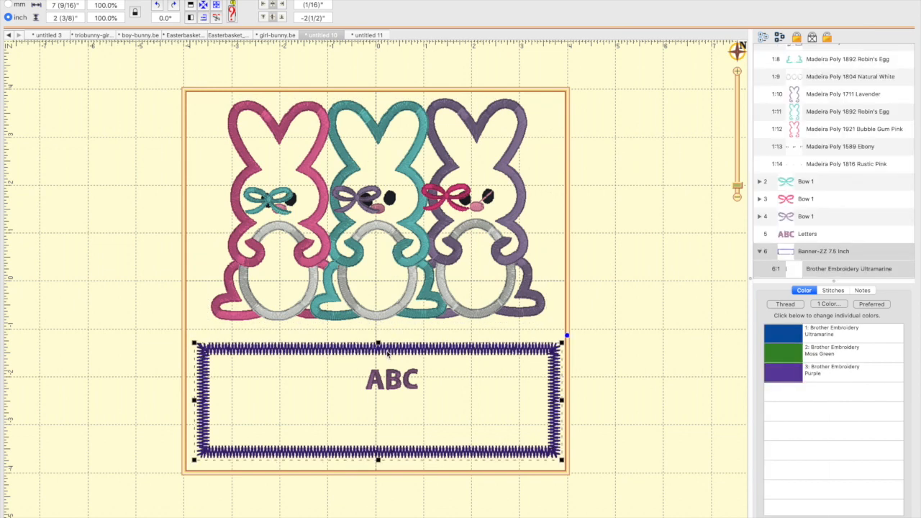
pyautogui.press('Up')
pyautogui.press('Up')
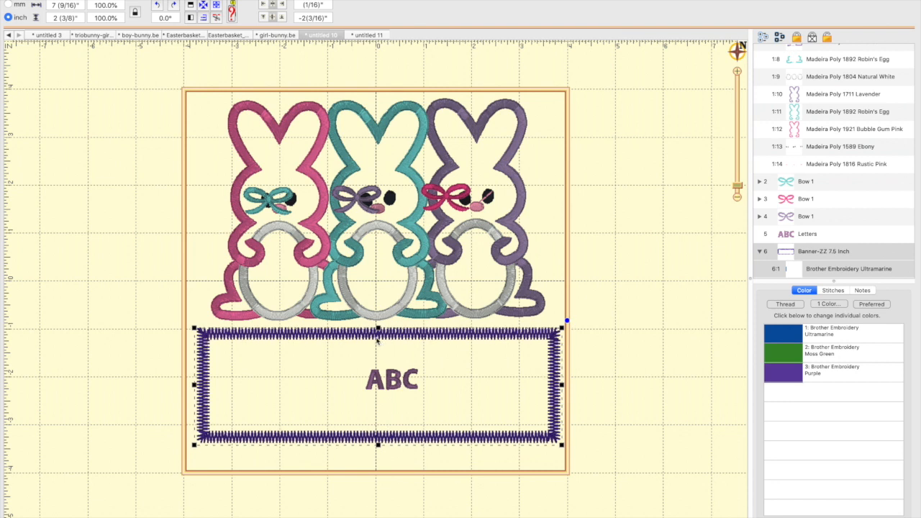
# - Center the 7.5 inch banner and the bunny trio in the hoop
pyautogui.click(202, 5)
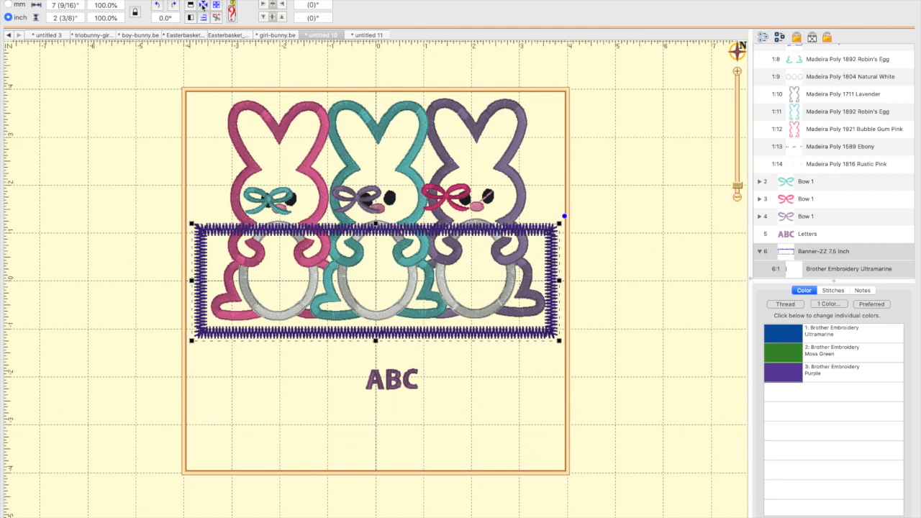
pyautogui.click(326, 289)
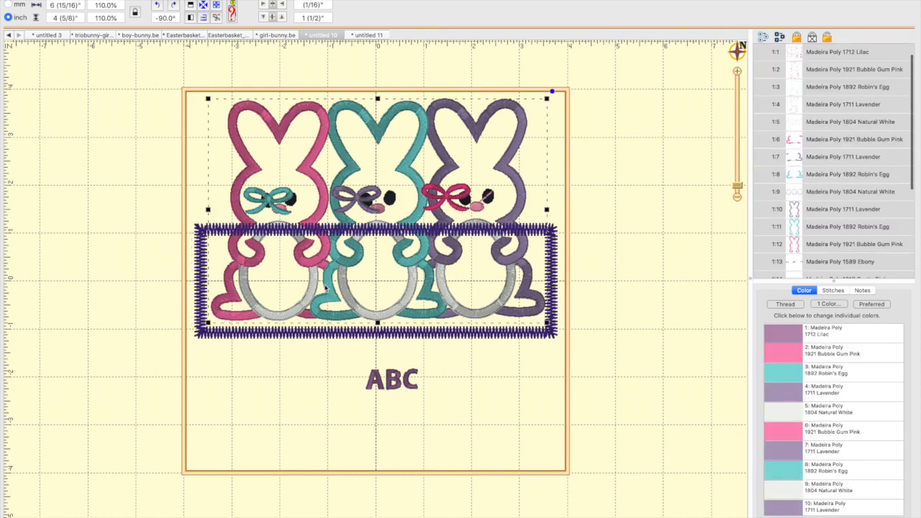
pyautogui.click(203, 5)
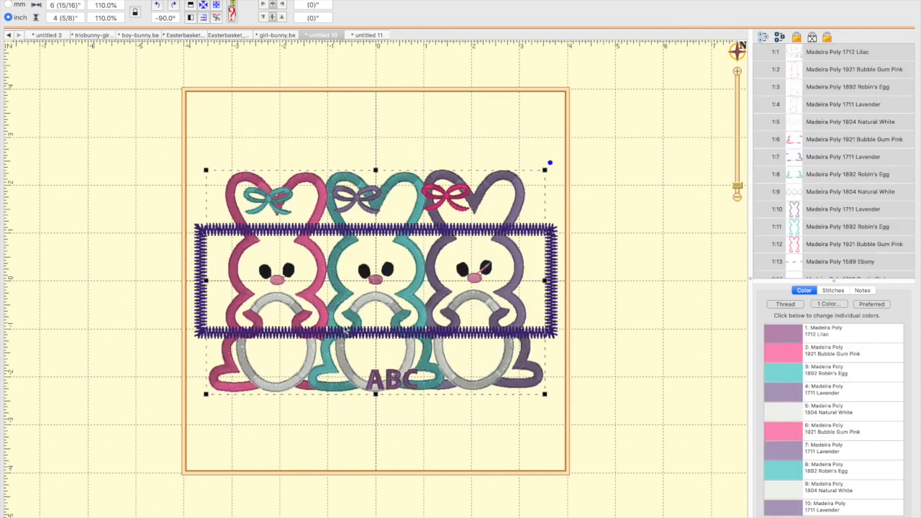
# - Nudge the bunny trio up near the hoop's upper edge, to a vertical position of 1 9/16 inches
pyautogui.press('Up')
pyautogui.press('Up')
pyautogui.press('Up')
pyautogui.press('Up')
pyautogui.press('Up')
pyautogui.press('Up')
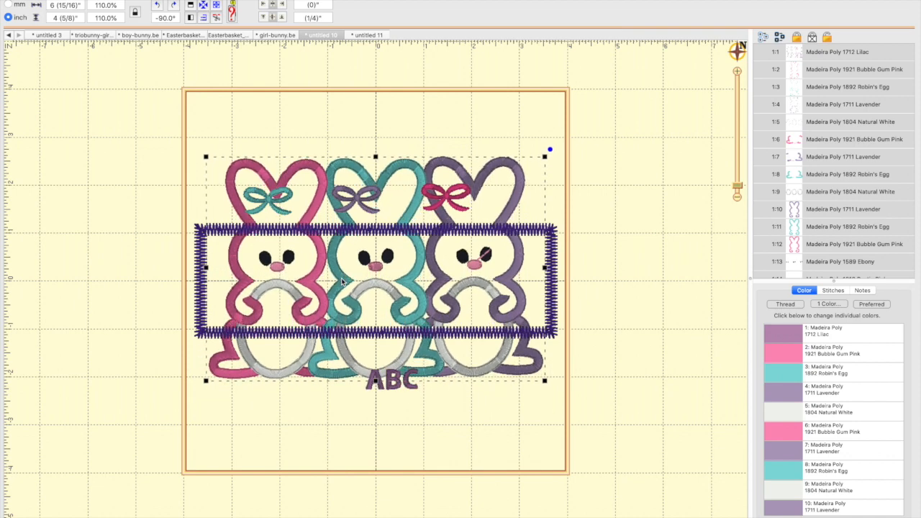
pyautogui.press('Up')
pyautogui.press('Up')
pyautogui.press('Up')
pyautogui.press('Up')
pyautogui.press('Up')
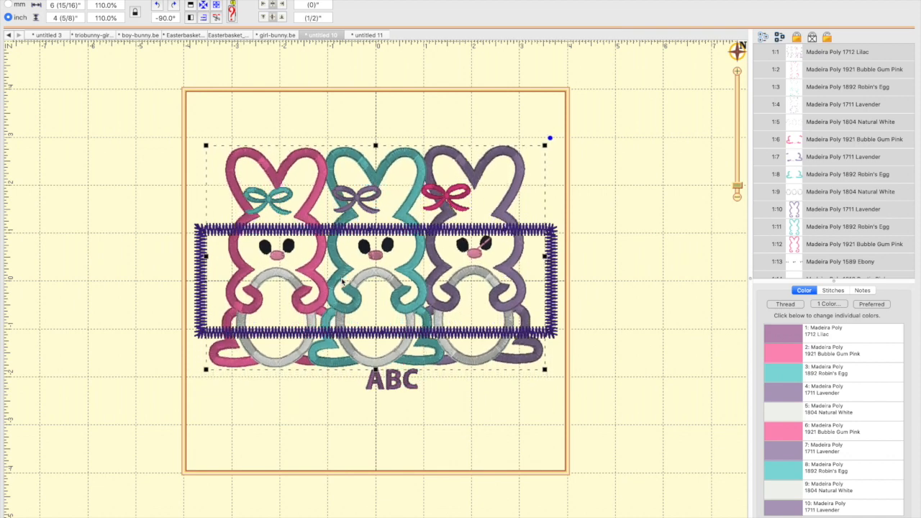
pyautogui.press('Up')
pyautogui.press('Up')
pyautogui.press('Up')
pyautogui.press('Up')
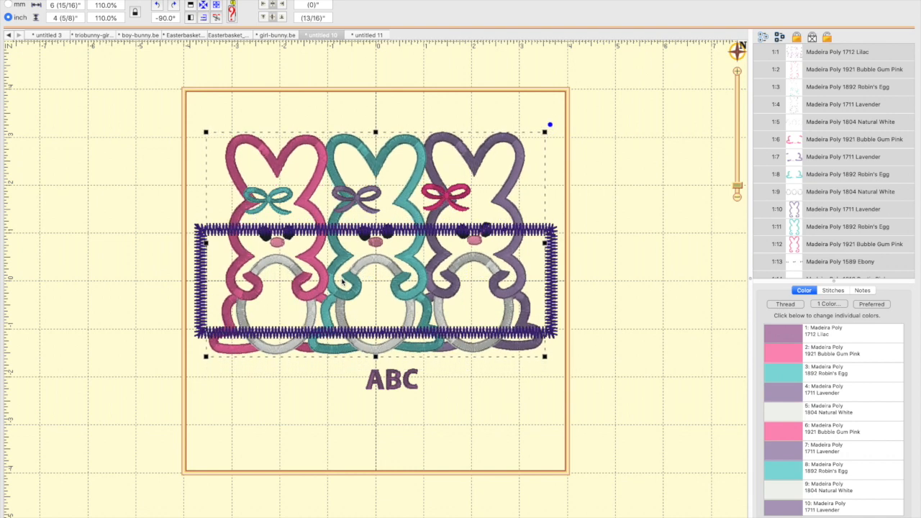
pyautogui.press('Up')
pyautogui.press('Up')
pyautogui.press('Up')
pyautogui.press('Up')
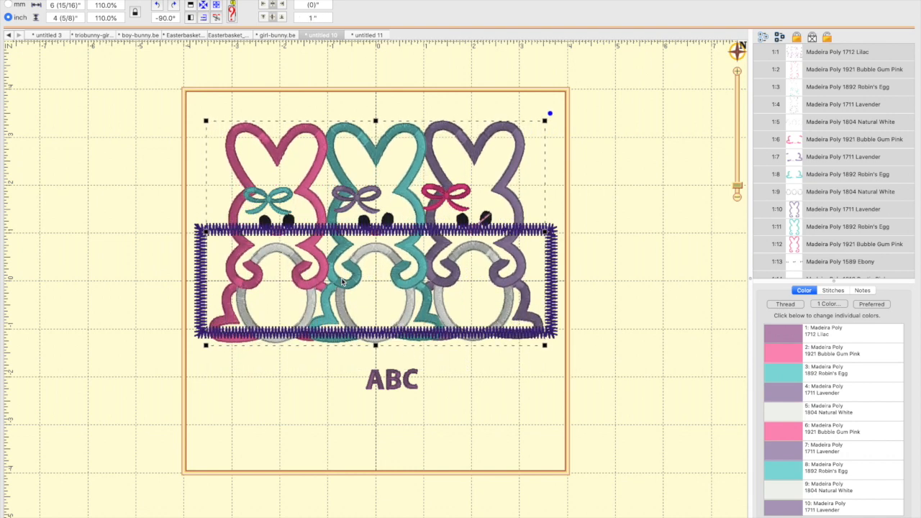
pyautogui.press('Up')
pyautogui.press('Up')
pyautogui.press('Up')
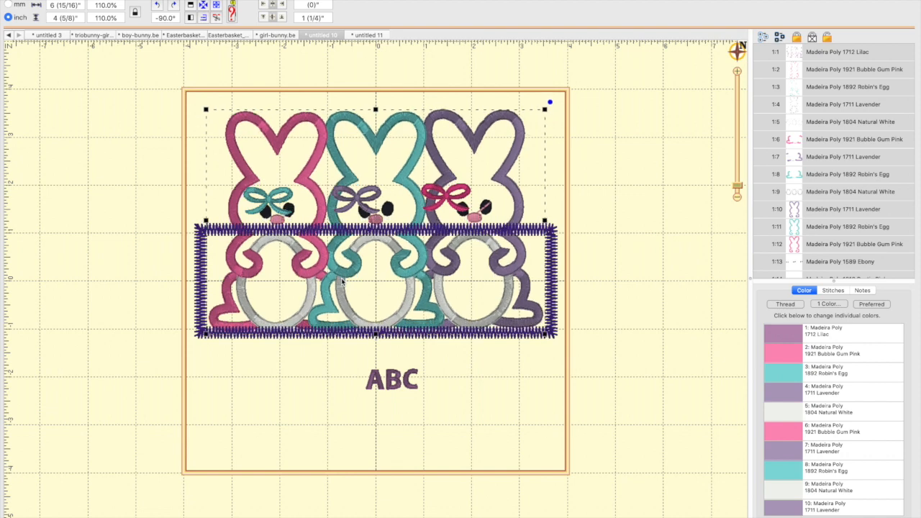
pyautogui.press('Up')
pyautogui.press('Up')
pyautogui.press('Up')
pyautogui.press('Up')
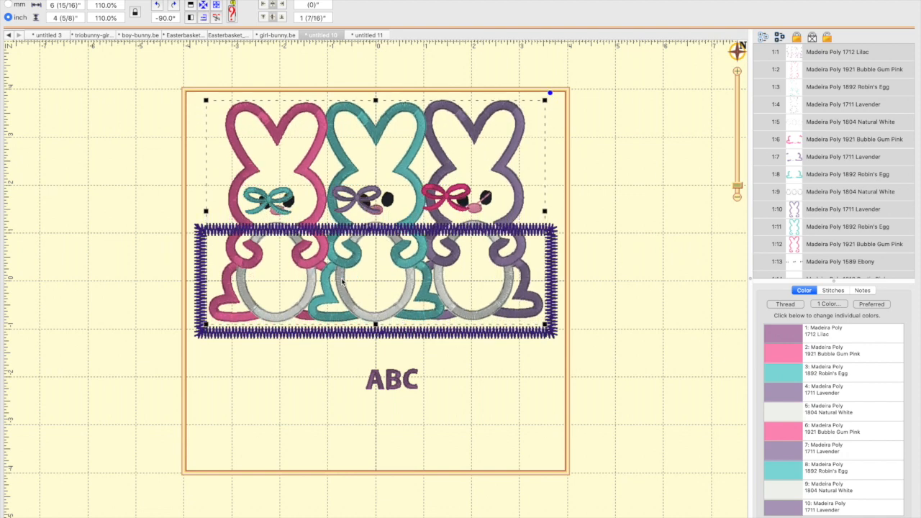
pyautogui.press('Up')
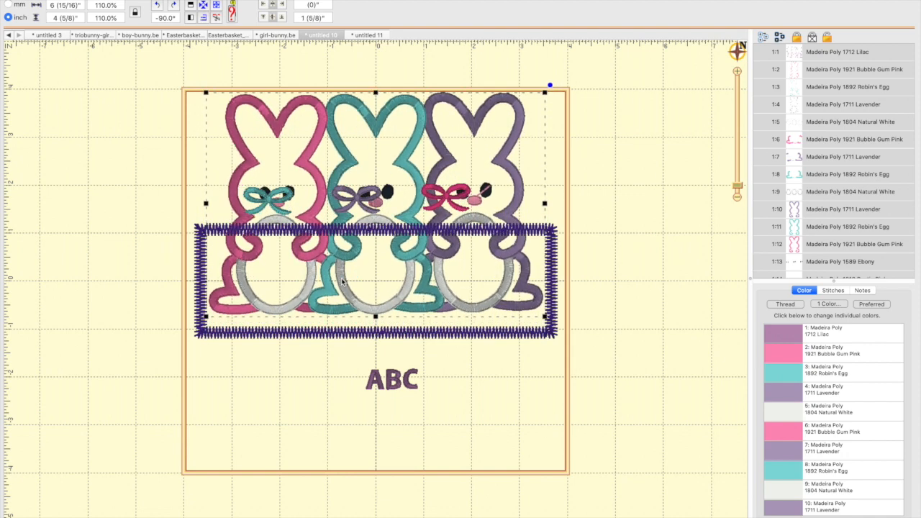
pyautogui.press('Down')
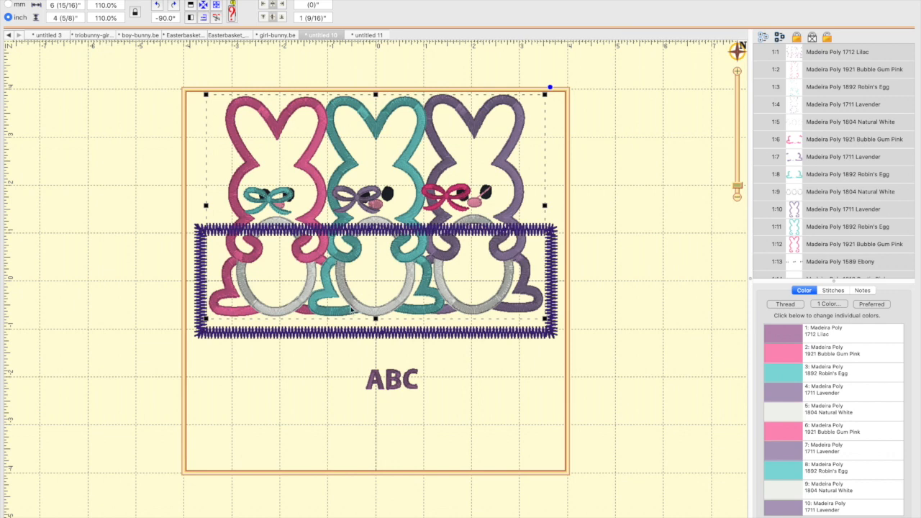
# - Nudge the 7.5 inch banner down until it sits just below the bunnies' feet, to a vertical position of -2 1/16 inches
pyautogui.click(344, 338)
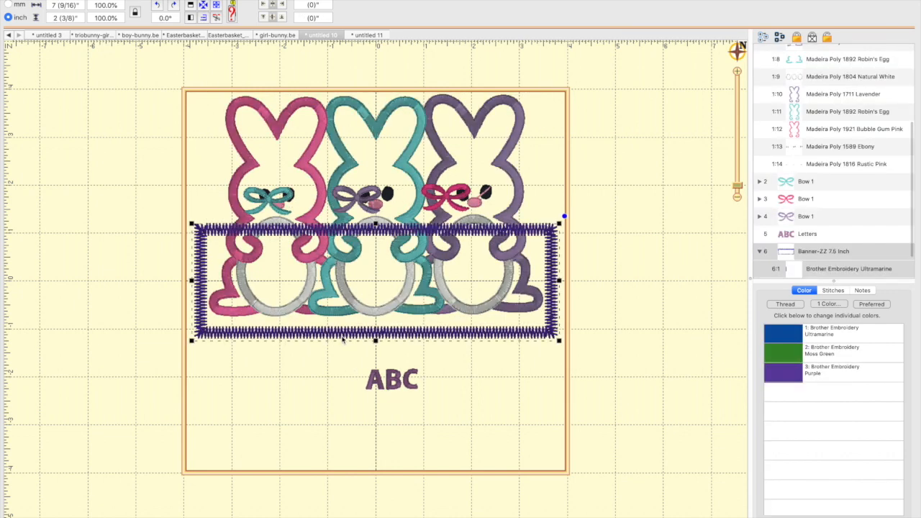
pyautogui.press('Down')
pyautogui.press('Down')
pyautogui.press('Down')
pyautogui.press('Down')
pyautogui.press('Down')
pyautogui.press('Down')
pyautogui.press('Down')
pyautogui.press('Down')
pyautogui.press('Down')
pyautogui.press('Down')
pyautogui.press('Down')
pyautogui.press('Down')
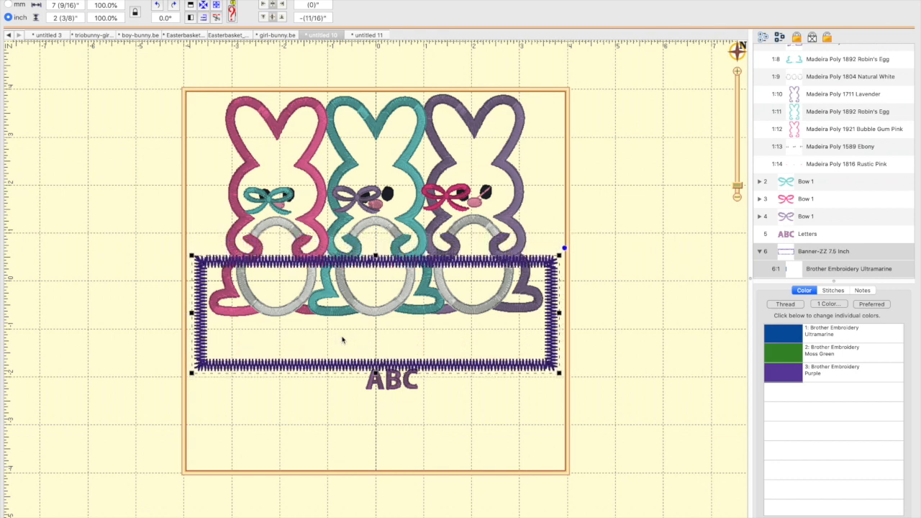
pyautogui.press('Down')
pyautogui.press('Down')
pyautogui.press('Down')
pyautogui.press('Down')
pyautogui.press('Down')
pyautogui.press('Down')
pyautogui.press('Down')
pyautogui.press('Down')
pyautogui.press('Down')
pyautogui.press('Down')
pyautogui.press('Down')
pyautogui.press('Down')
pyautogui.press('Down')
pyautogui.press('Down')
pyautogui.press('Down')
pyautogui.press('Down')
pyautogui.press('Down')
pyautogui.press('Down')
pyautogui.press('Down')
pyautogui.press('Down')
pyautogui.press('Down')
pyautogui.press('Down')
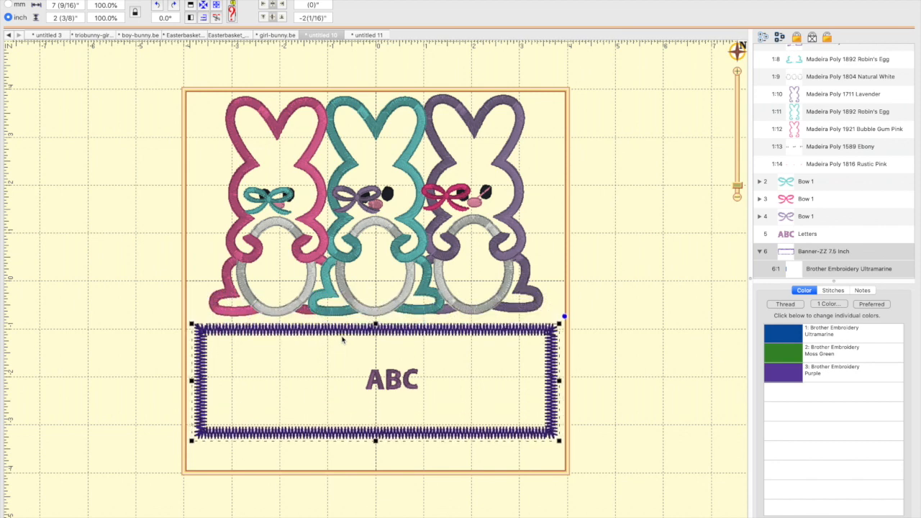
pyautogui.press('Up')
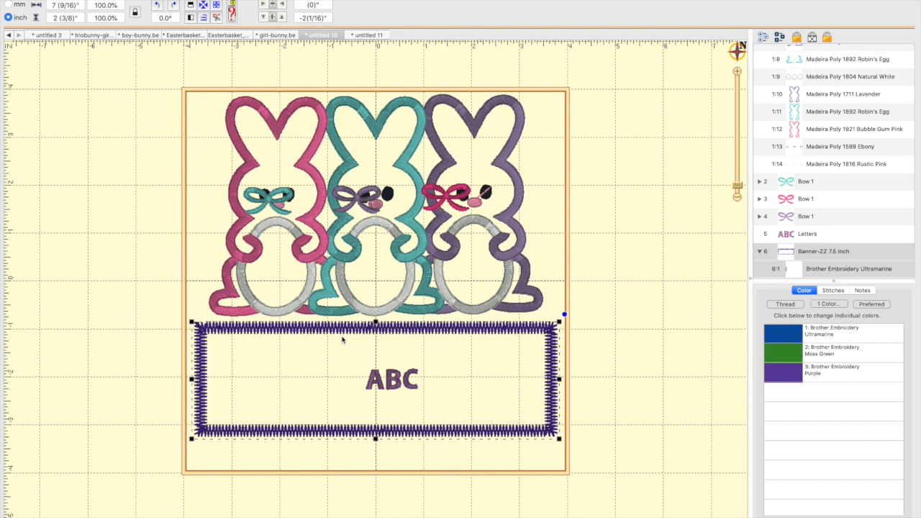
# - Change the font of the ABC lettering inside the banner to Stitchtopia London #2 1.5 inch
pyautogui.click(414, 388)
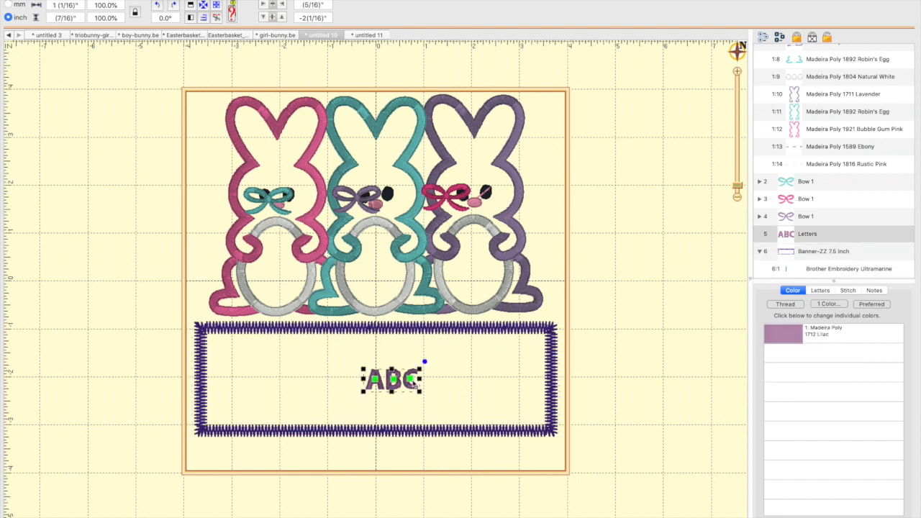
pyautogui.click(824, 292)
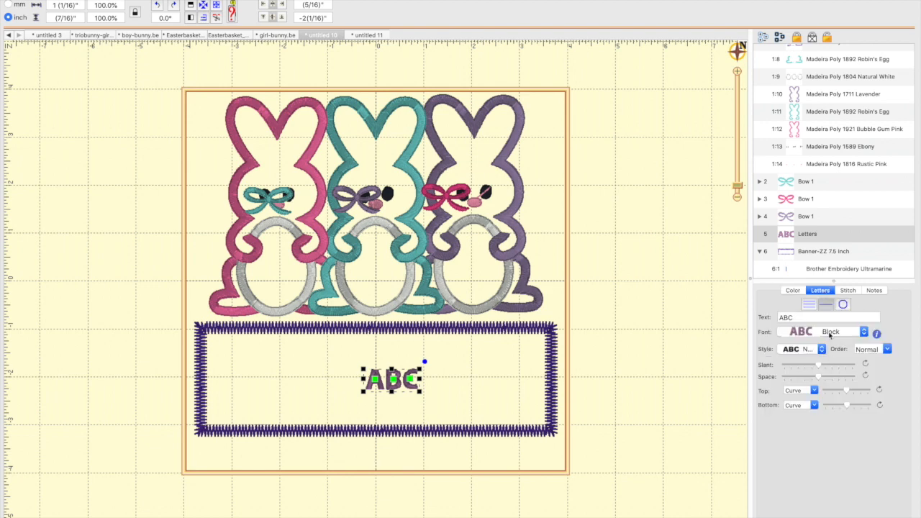
pyautogui.click(830, 334)
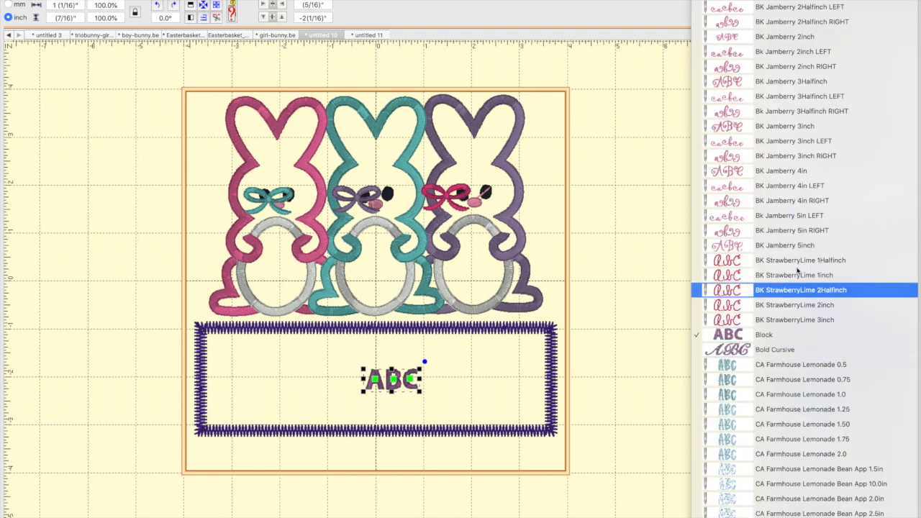
pyautogui.scroll(-5, 802, 442)
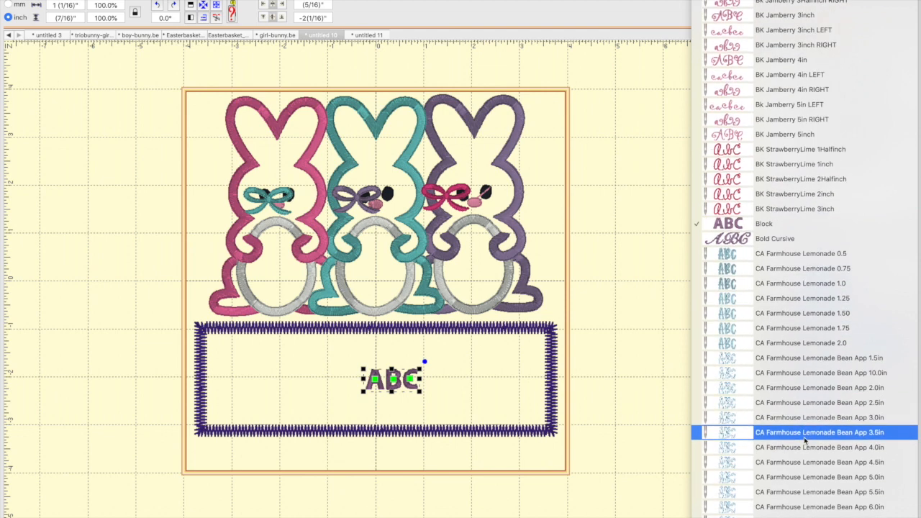
pyautogui.scroll(-10, 801, 448)
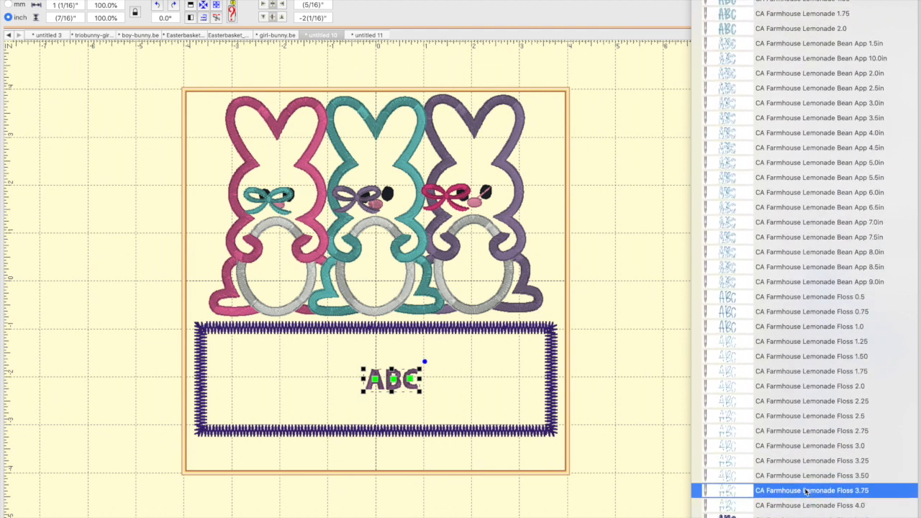
pyautogui.scroll(-11, 806, 495)
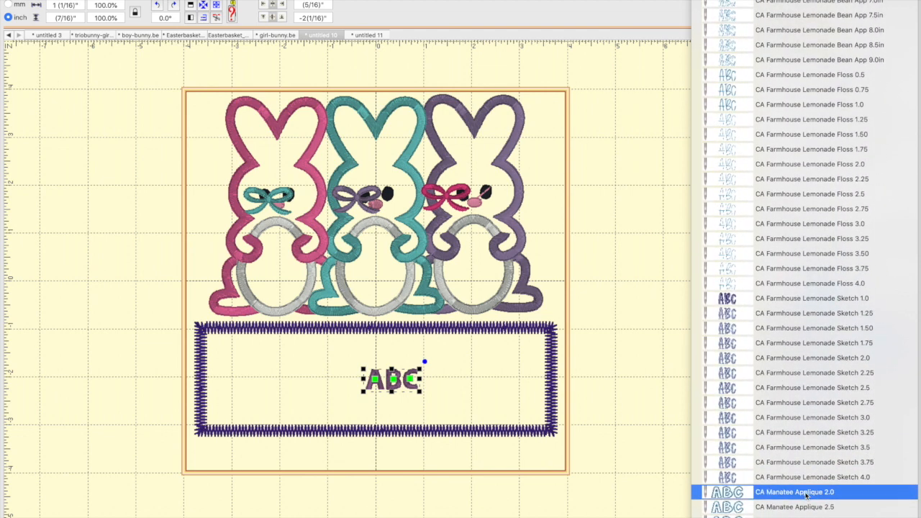
pyautogui.scroll(-13, 806, 495)
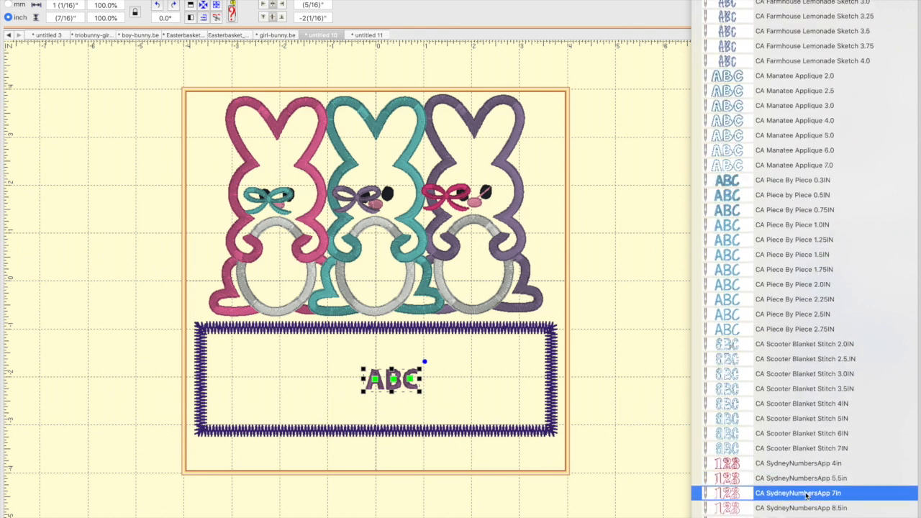
pyautogui.scroll(-12, 806, 495)
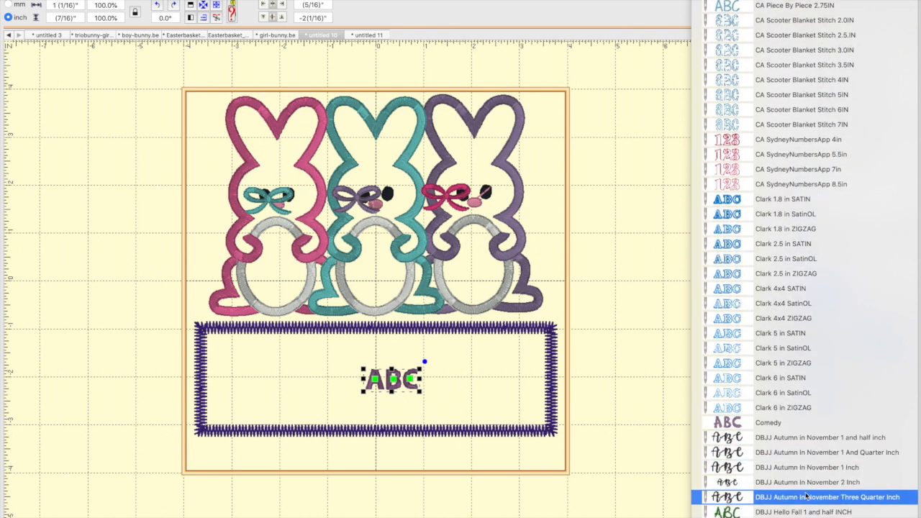
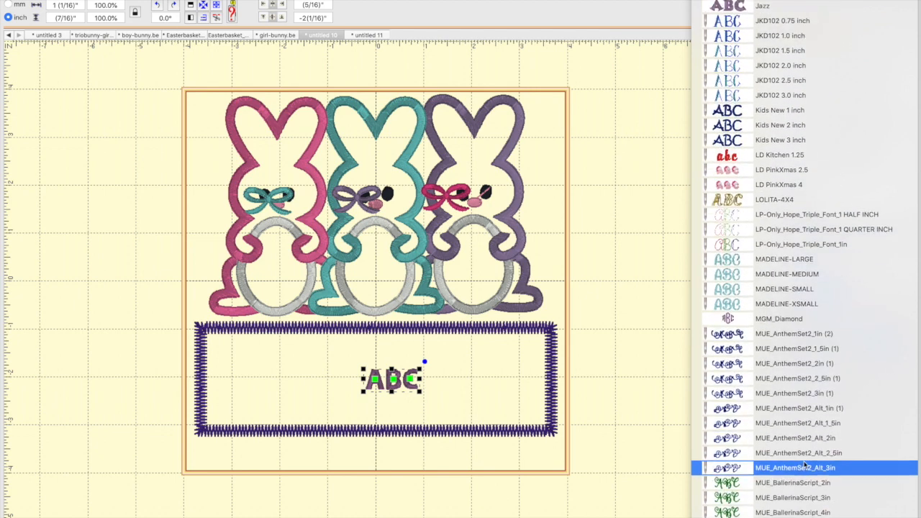
pyautogui.scroll(-10, 805, 464)
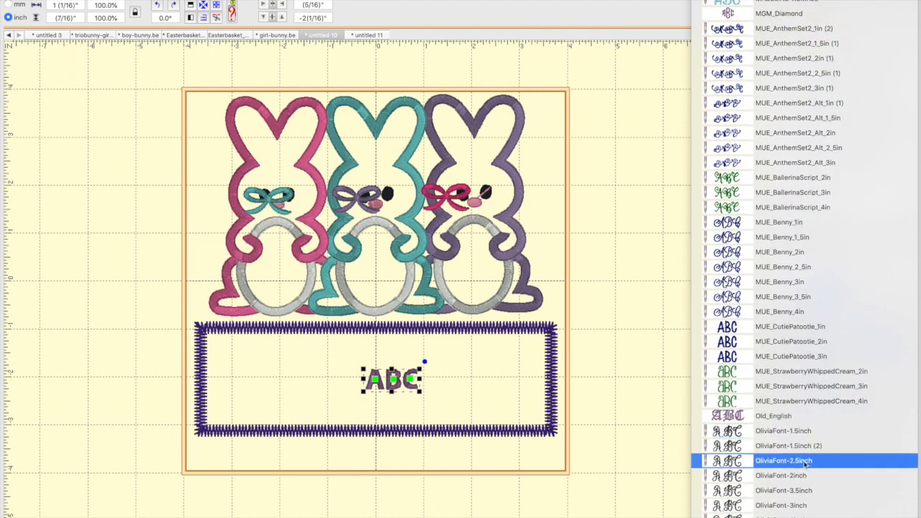
pyautogui.scroll(-14, 804, 464)
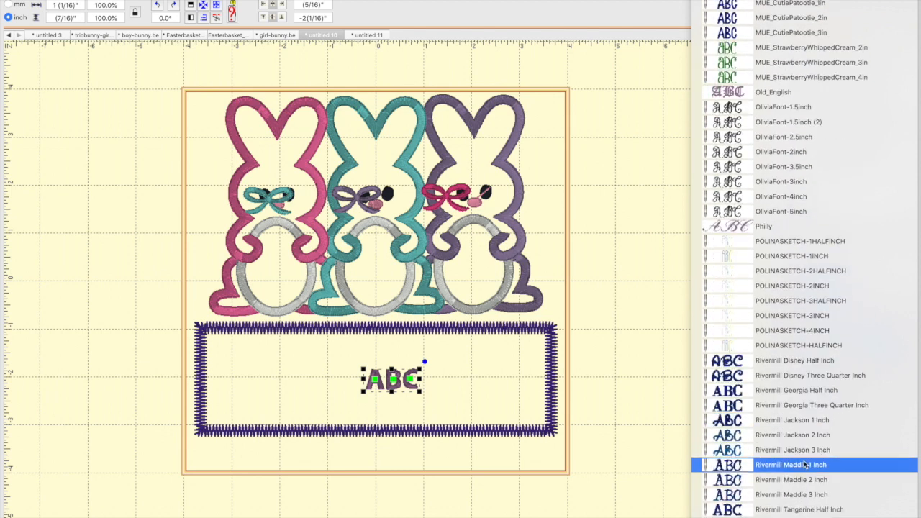
pyautogui.scroll(-11, 804, 465)
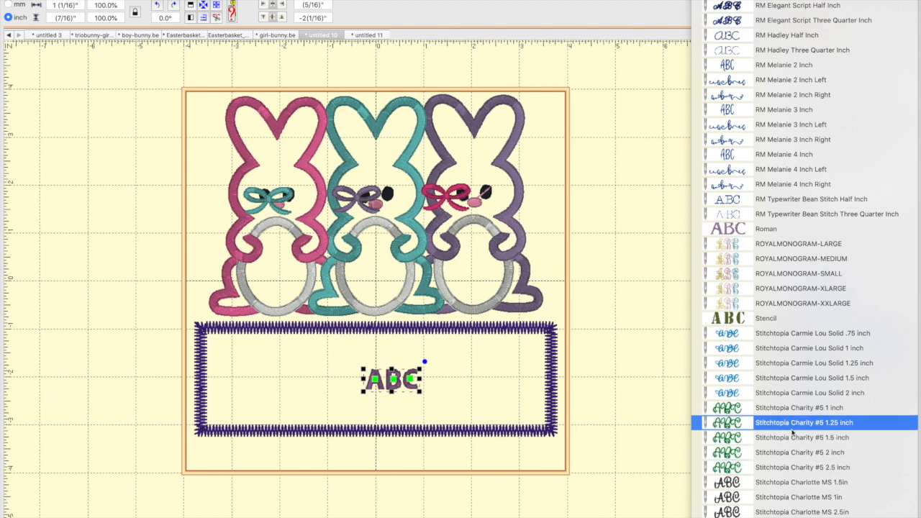
pyautogui.scroll(-4, 798, 464)
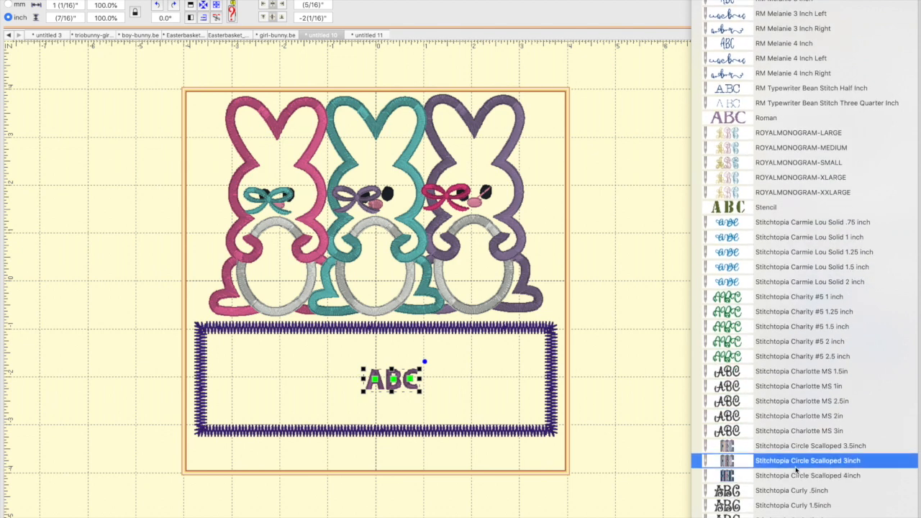
pyautogui.scroll(-4, 798, 474)
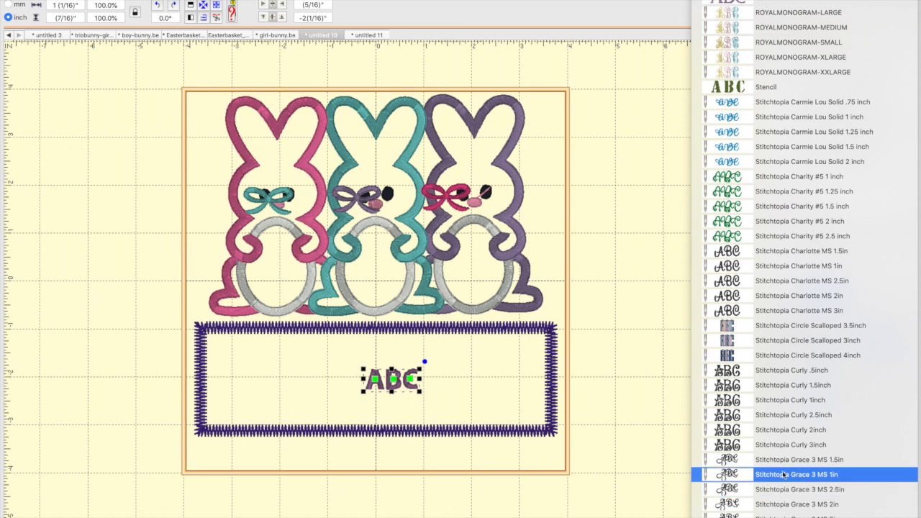
pyautogui.scroll(-10, 782, 474)
pyautogui.scroll(-1, 783, 450)
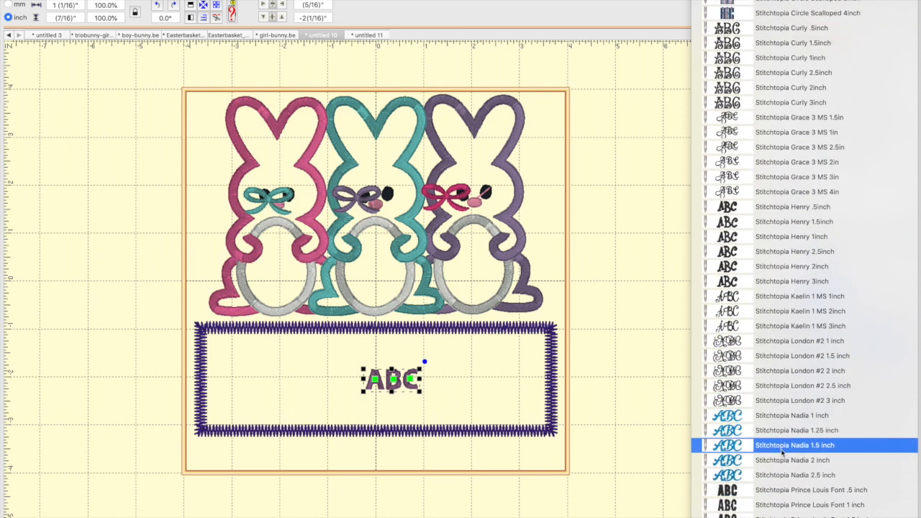
pyautogui.click(785, 357)
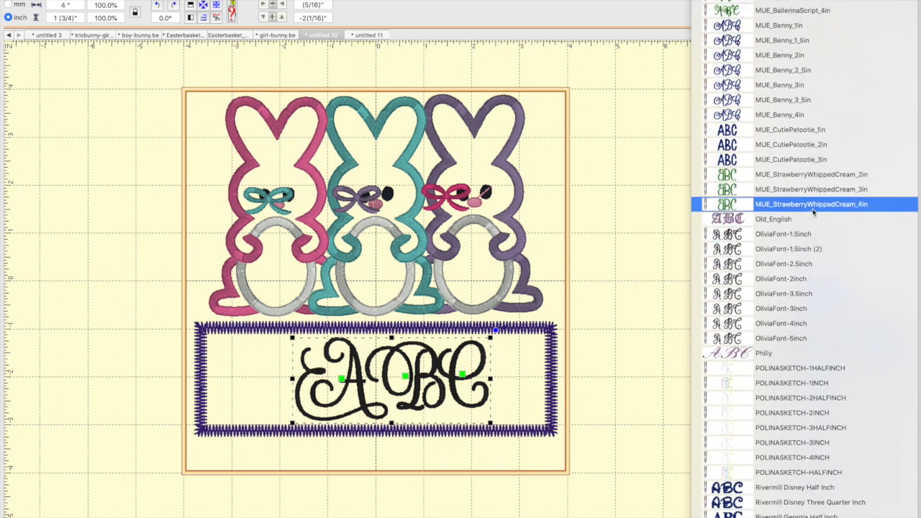
# - Set the banner lettering's font to HAB Happy Day Floss Font 1half
pyautogui.scroll(10, 813, 210)
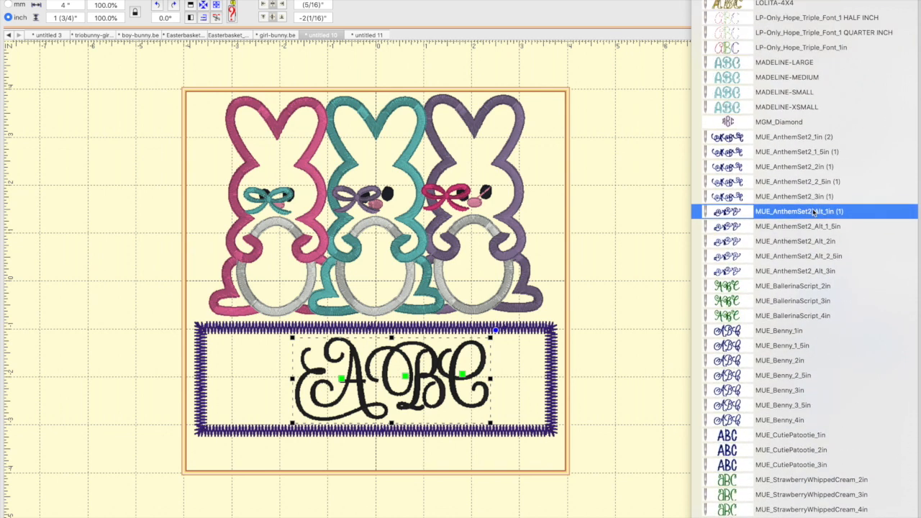
pyautogui.scroll(9, 813, 212)
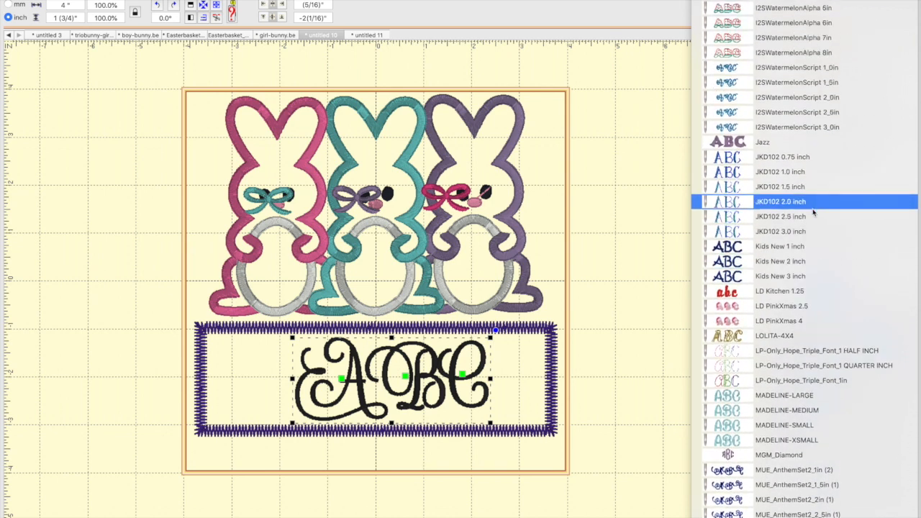
pyautogui.scroll(9, 814, 212)
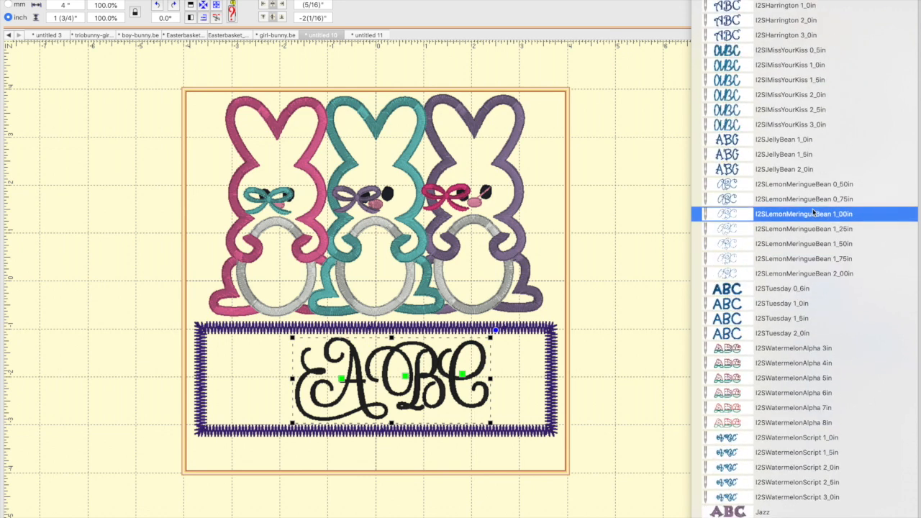
pyautogui.scroll(6, 813, 211)
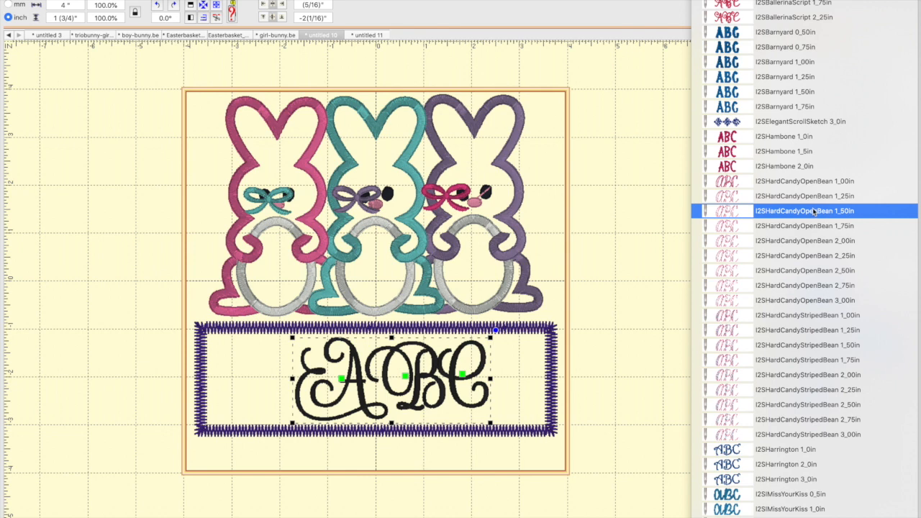
pyautogui.scroll(3, 813, 211)
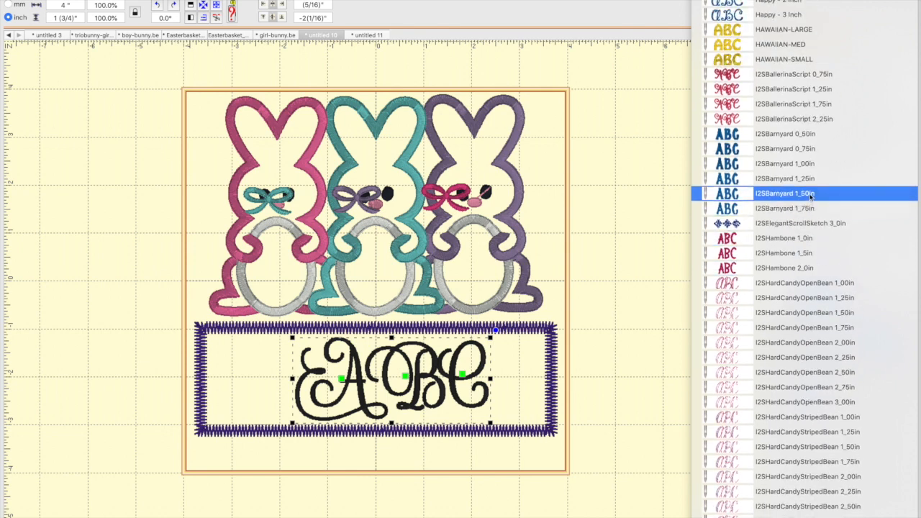
pyautogui.scroll(3, 810, 195)
pyautogui.scroll(6, 810, 196)
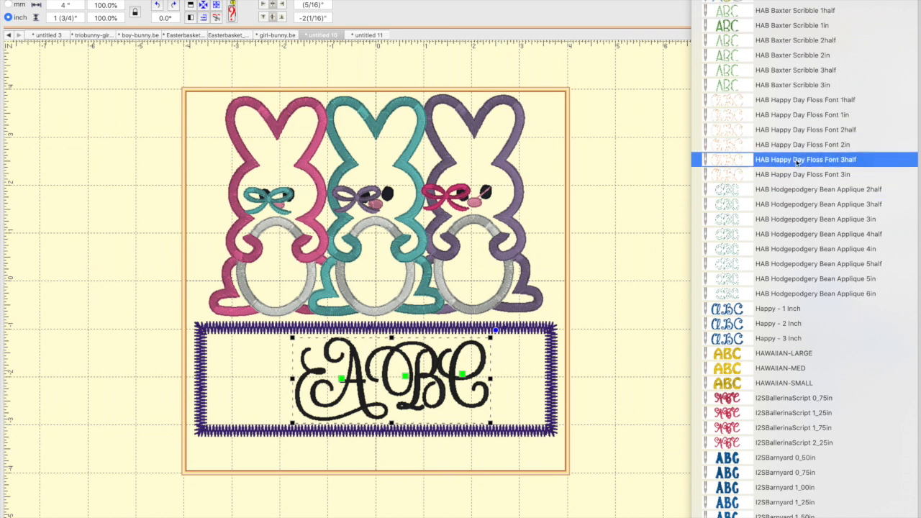
pyautogui.click(795, 102)
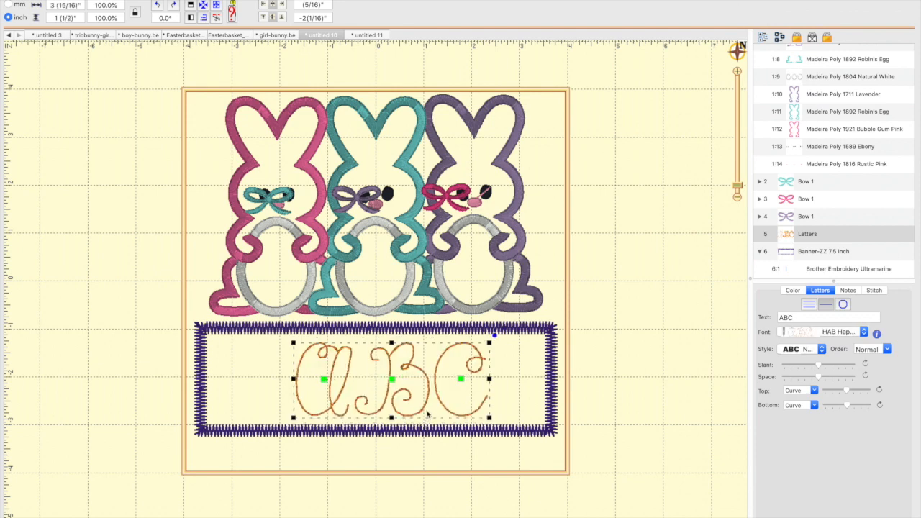
# - Set the banner lettering's font to HAB Happy Day Floss Font 1in and change its text from ABC to Chrysanthenum
pyautogui.click(802, 333)
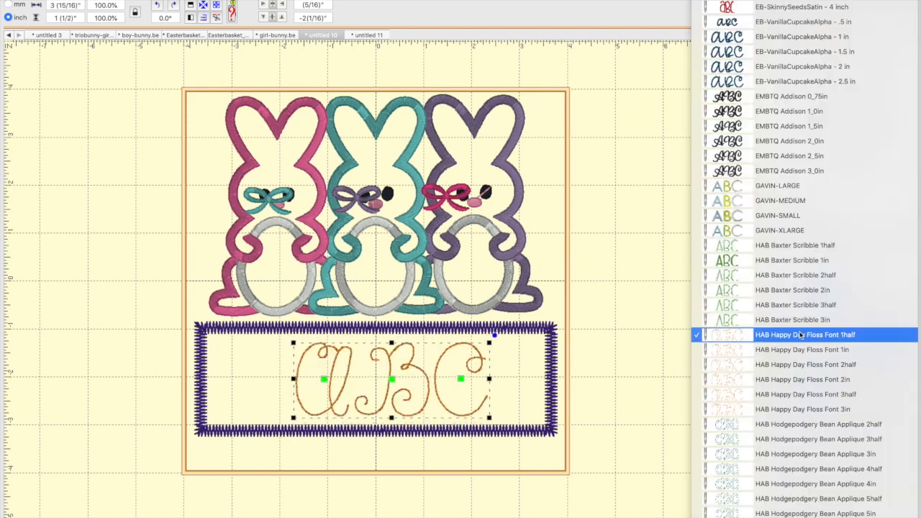
pyautogui.click(801, 350)
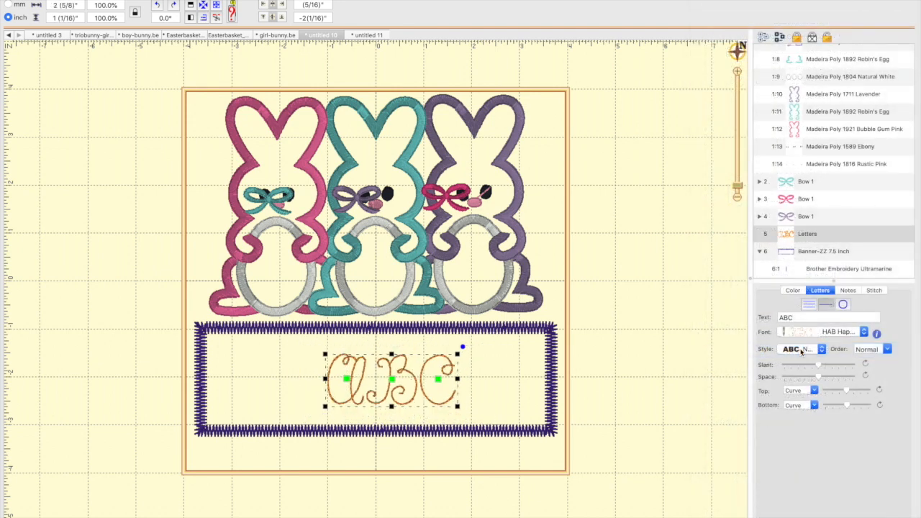
pyautogui.doubleClick(797, 317)
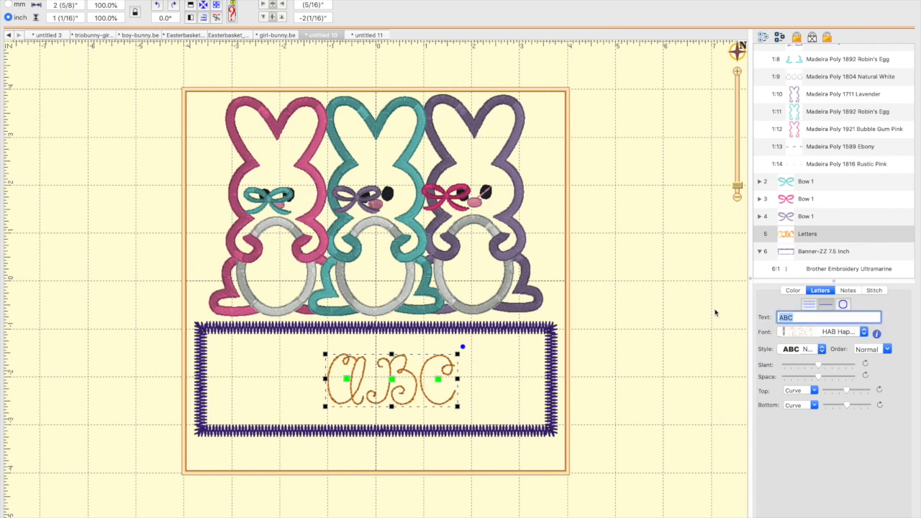
pyautogui.write('Chrysanthem')
pyautogui.write('um')
pyautogui.press('Return')
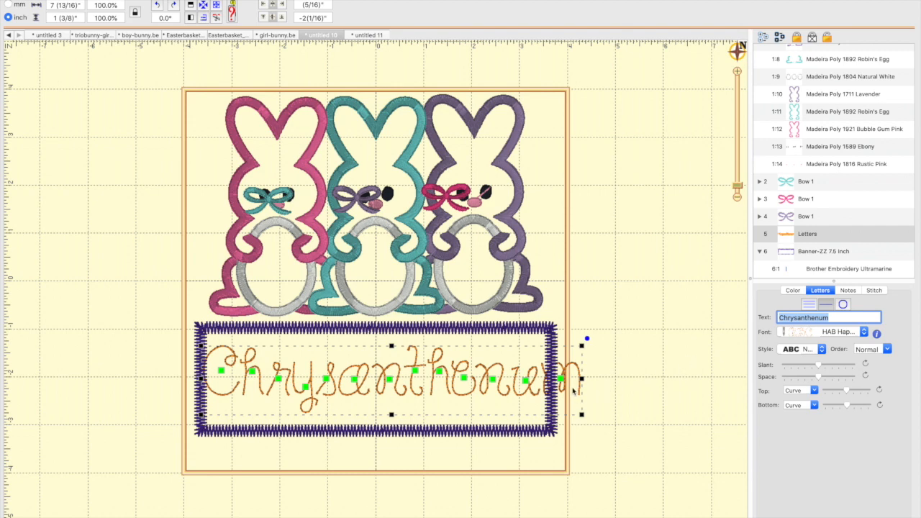
# - Shift the Chrysanthenum lettering to the banner's center, then try 95 and 80 percent scaling before setting its scale to 85 percent
pyautogui.moveTo(560, 390)
pyautogui.mouseDown()
pyautogui.moveTo(517, 394)
pyautogui.moveTo(544, 397)
pyautogui.mouseUp()
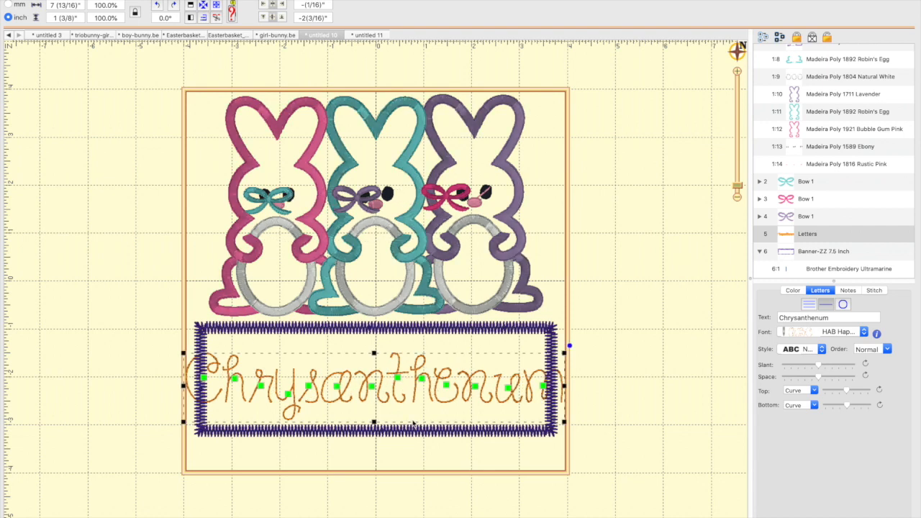
pyautogui.click(108, 5)
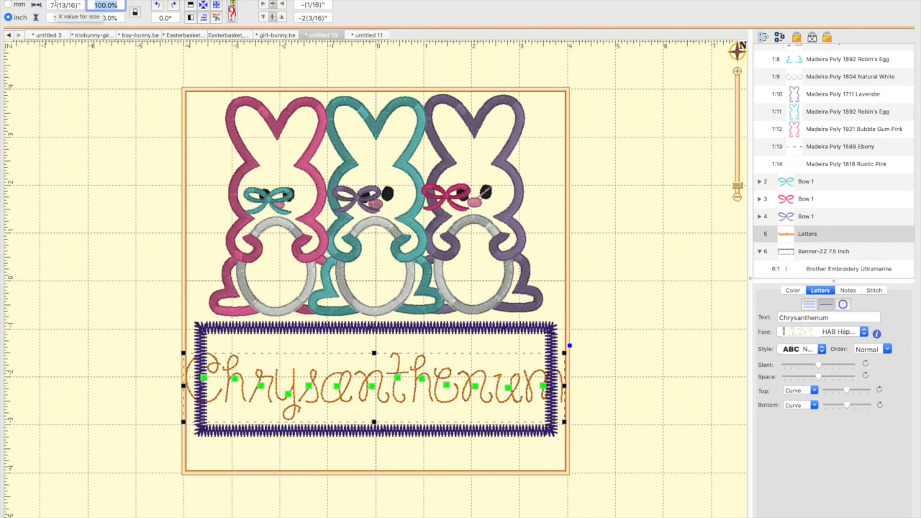
pyautogui.write('95')
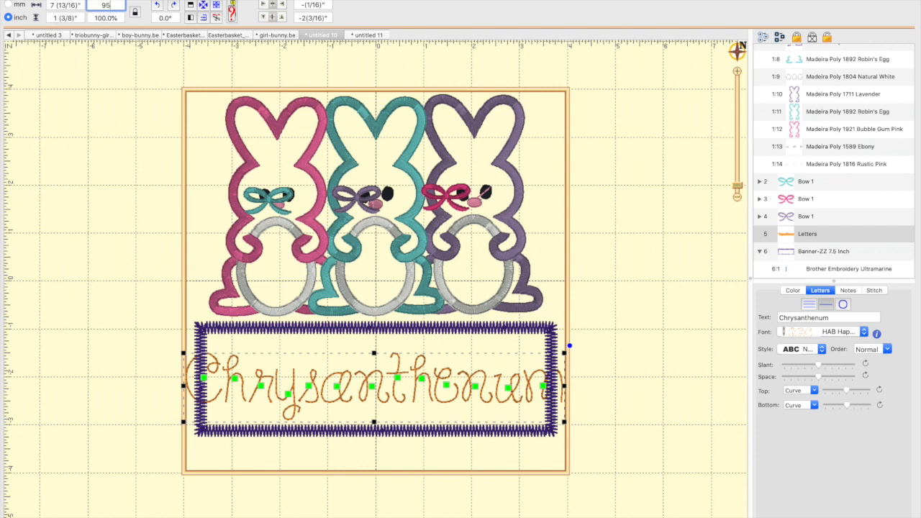
pyautogui.press('Return')
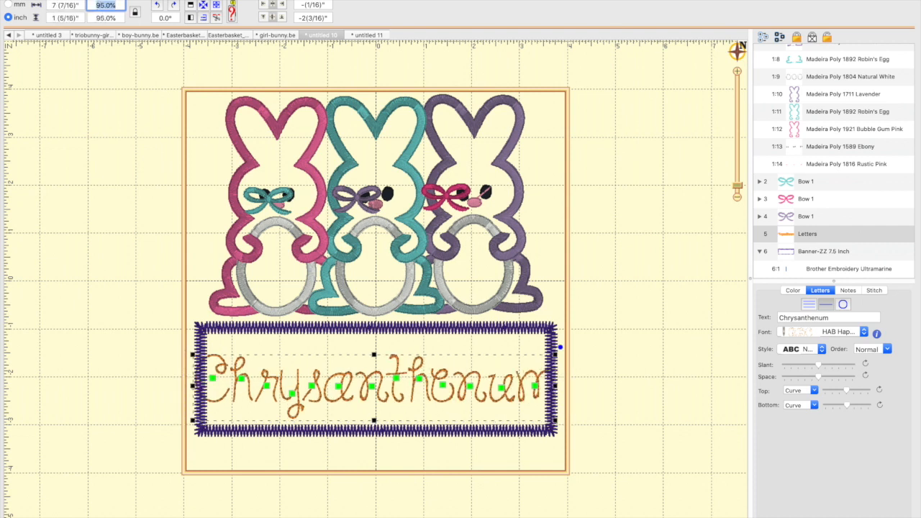
pyautogui.write('80')
pyautogui.press('Return')
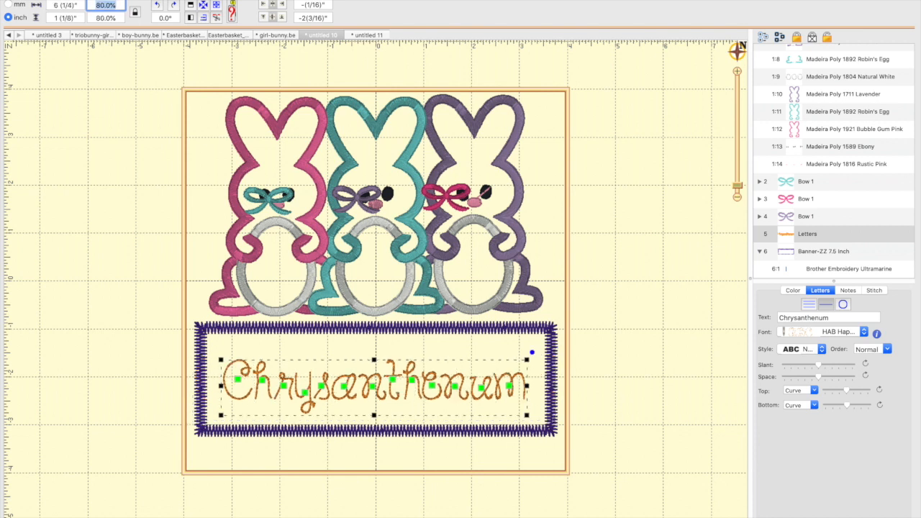
pyautogui.write('85')
pyautogui.press('Return')
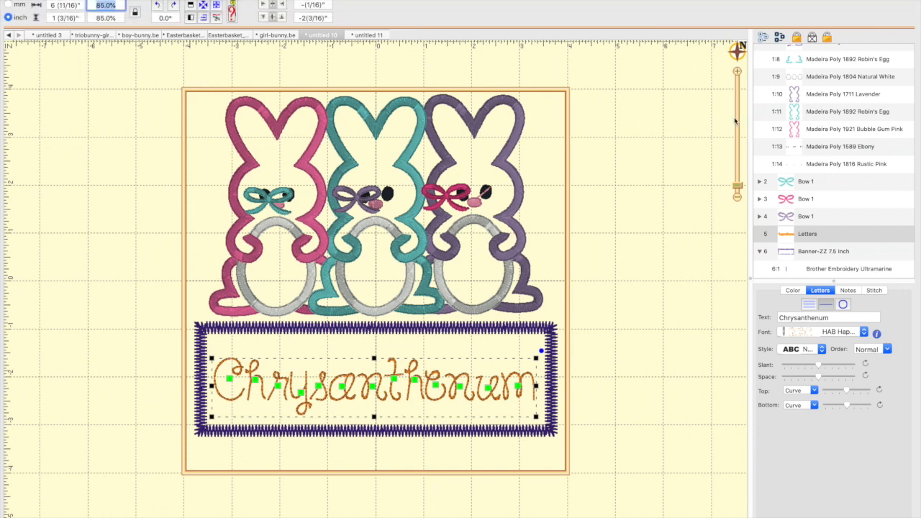
# - Inspect the reduced lettering's stitches up close and reset its scale to 100 percent
pyautogui.click(736, 70)
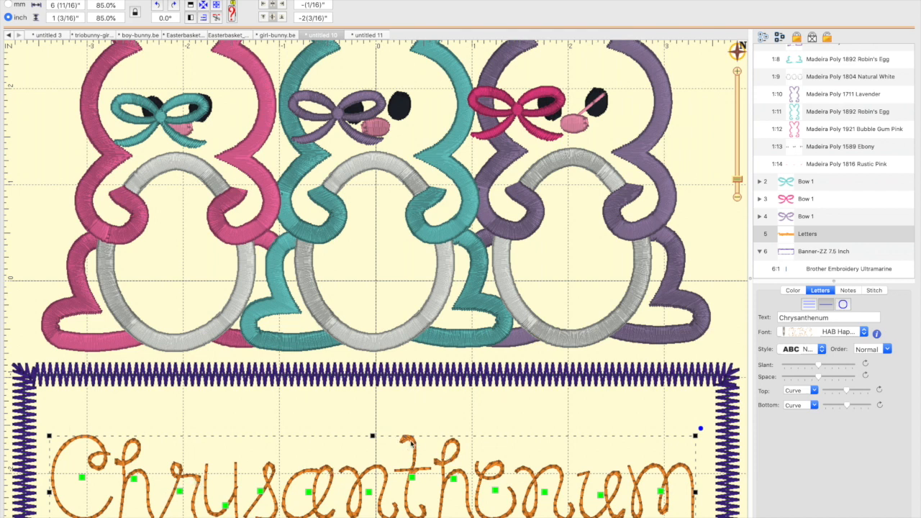
pyautogui.click(116, 6)
pyautogui.write('100')
pyautogui.press('Return')
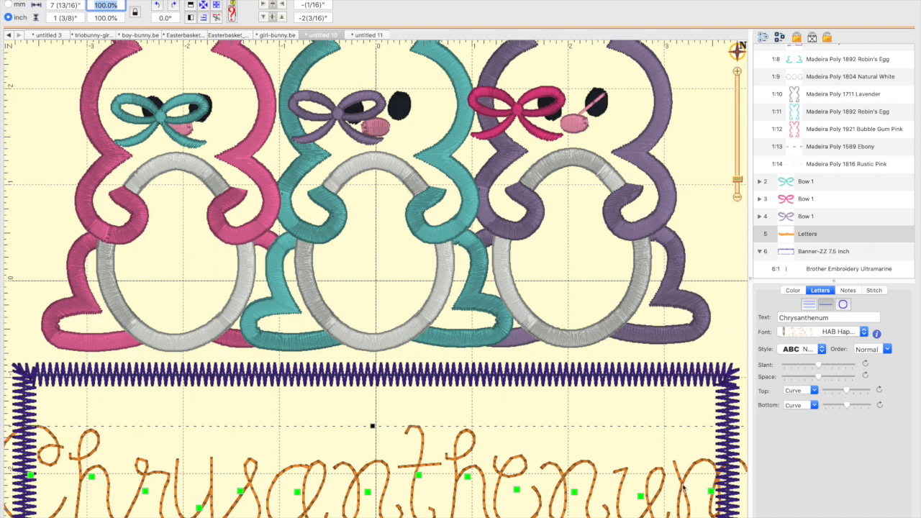
# - Try shortening the banner lettering to Chrysanthe, Chrysanthenu and Chrysanthen to compare how each fits the frame
pyautogui.click(834, 317)
pyautogui.press('BackSpace')
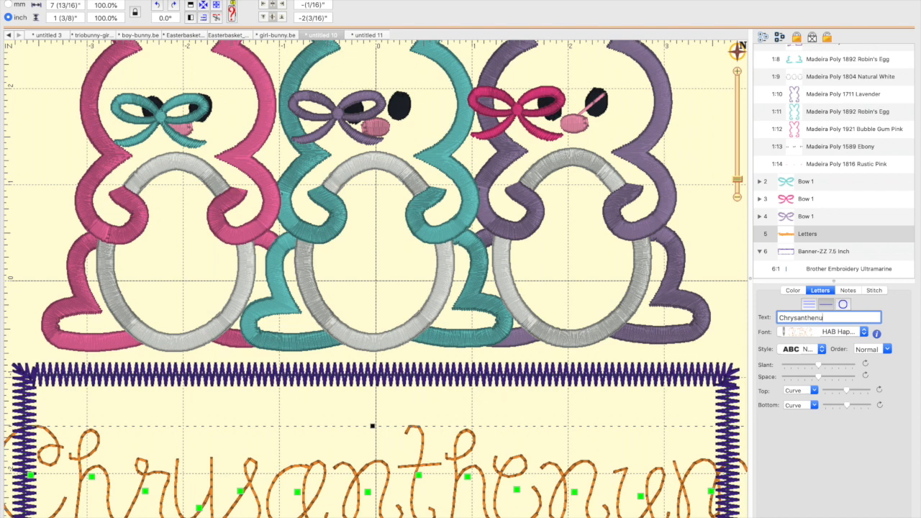
pyautogui.press('Return')
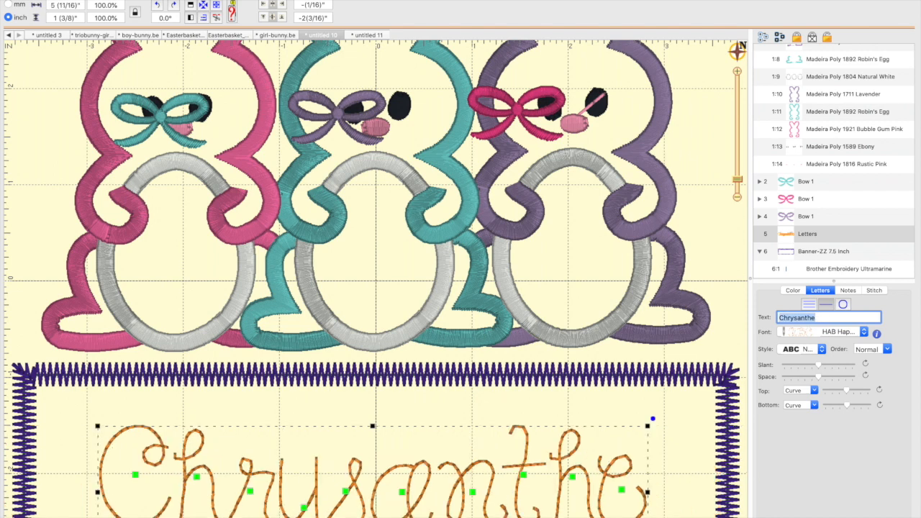
pyautogui.click(835, 317)
pyautogui.write('nu')
pyautogui.press('Return')
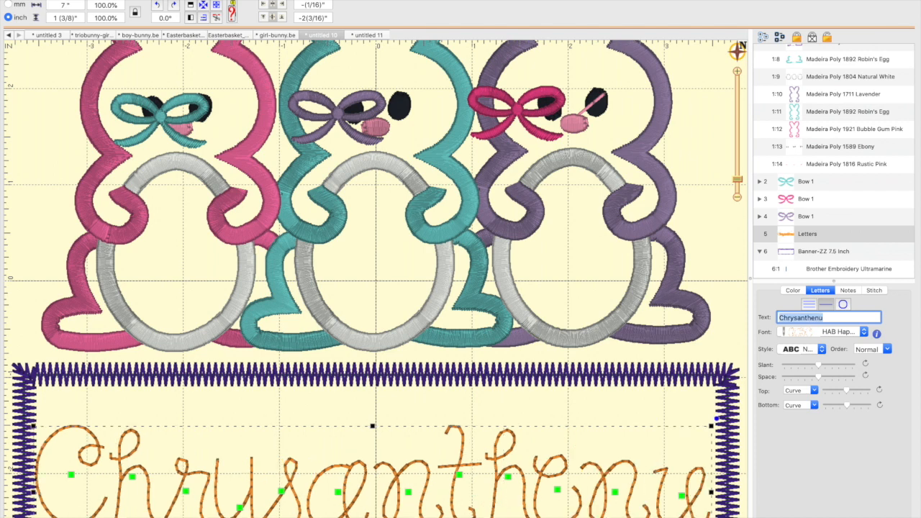
pyautogui.click(835, 318)
pyautogui.press('Return')
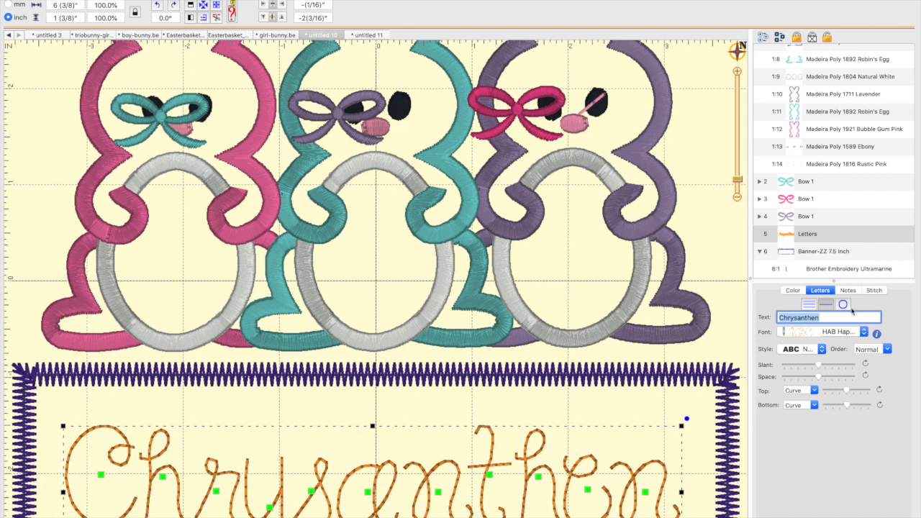
pyautogui.click(705, 455)
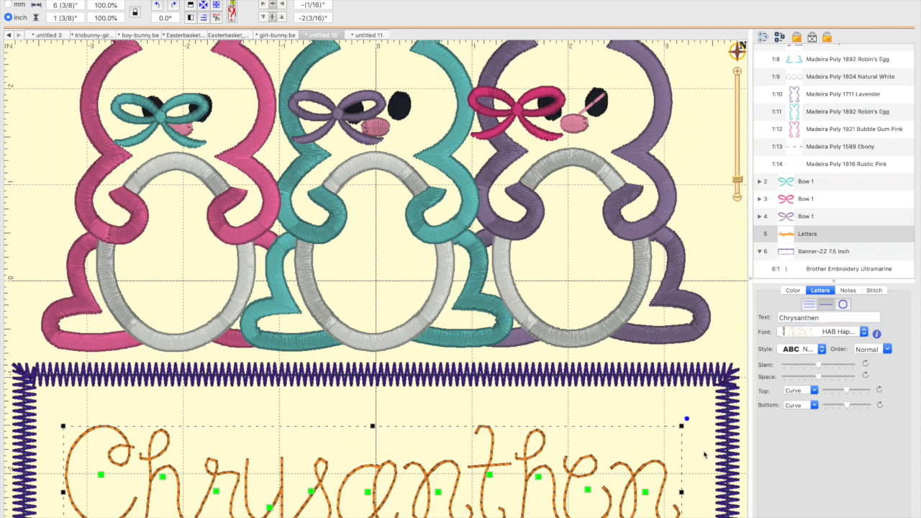
pyautogui.click(676, 472)
pyautogui.click(362, 472)
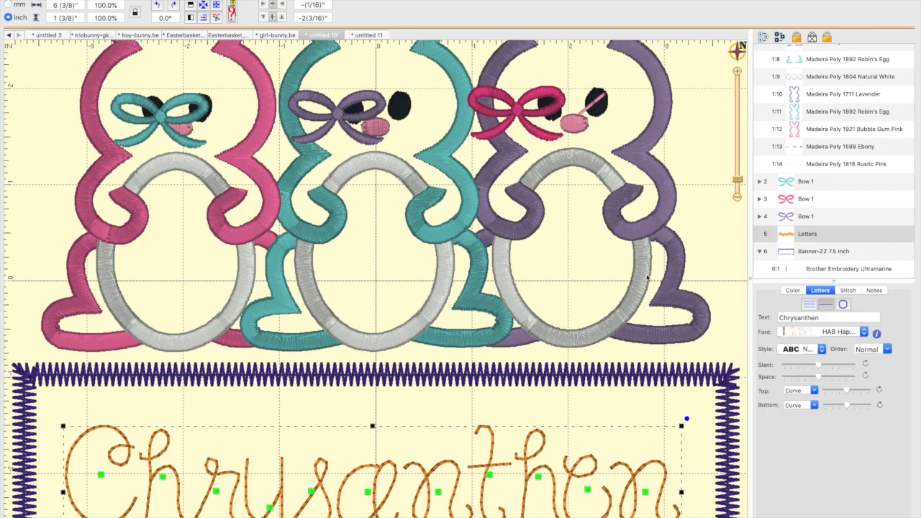
pyautogui.click(738, 197)
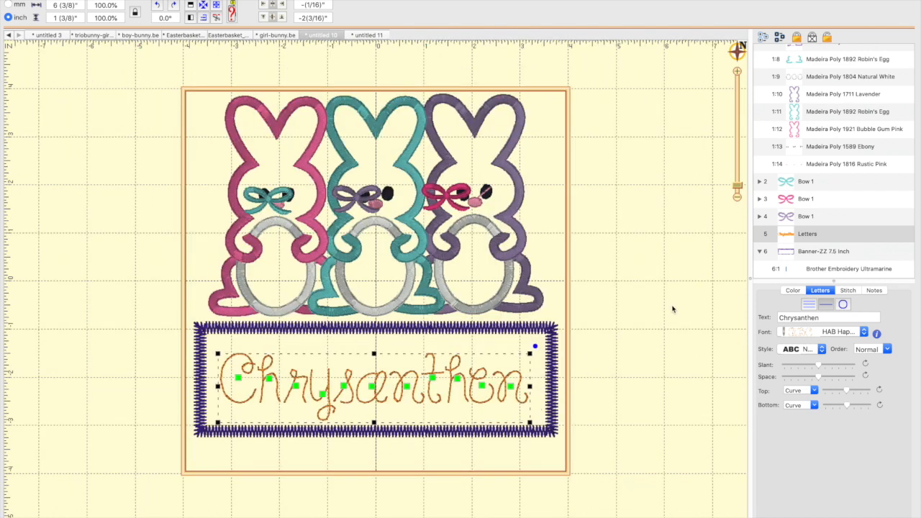
# - Set the banner lettering's font to EMBTQ Addison 1_0in and complete its text to Chrysanthenum
pyautogui.click(823, 317)
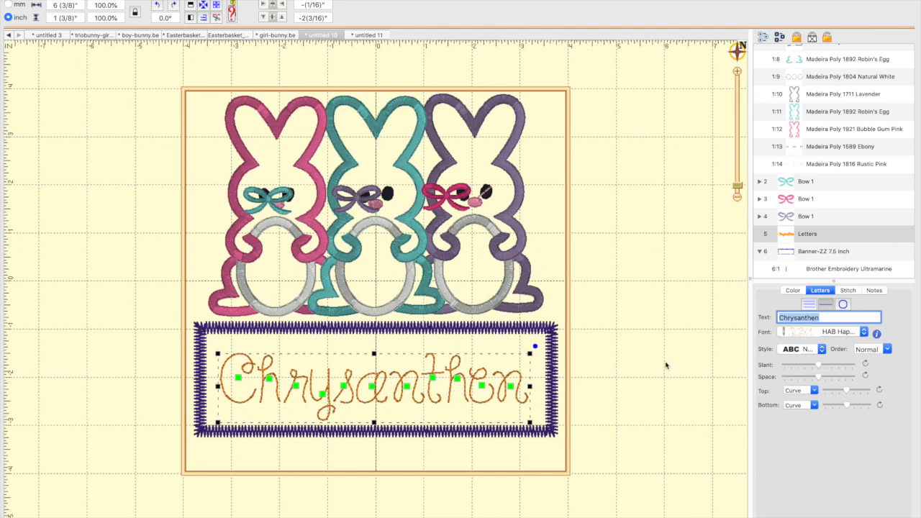
pyautogui.click(826, 336)
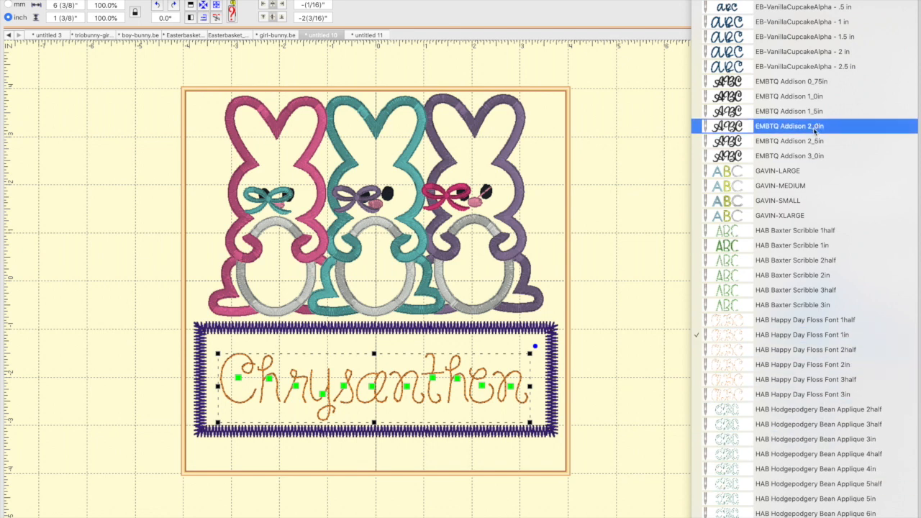
pyautogui.click(811, 96)
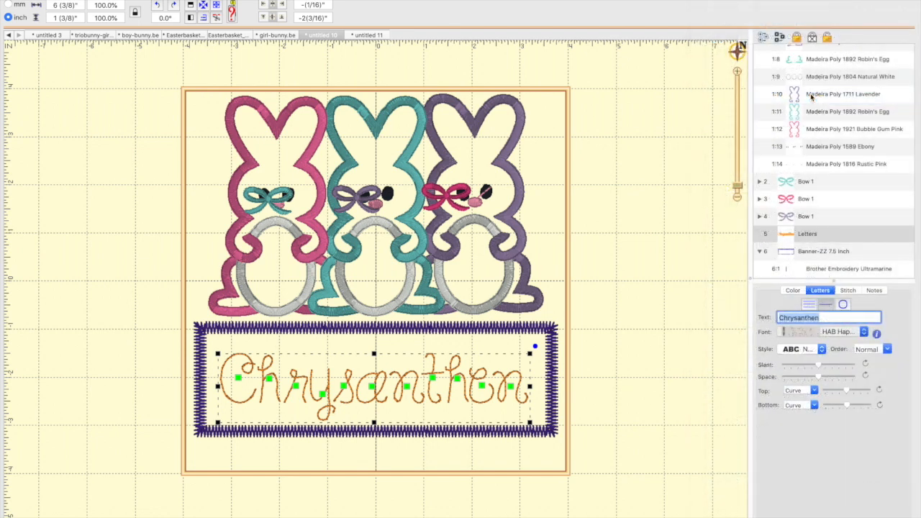
pyautogui.click(829, 318)
pyautogui.write('u')
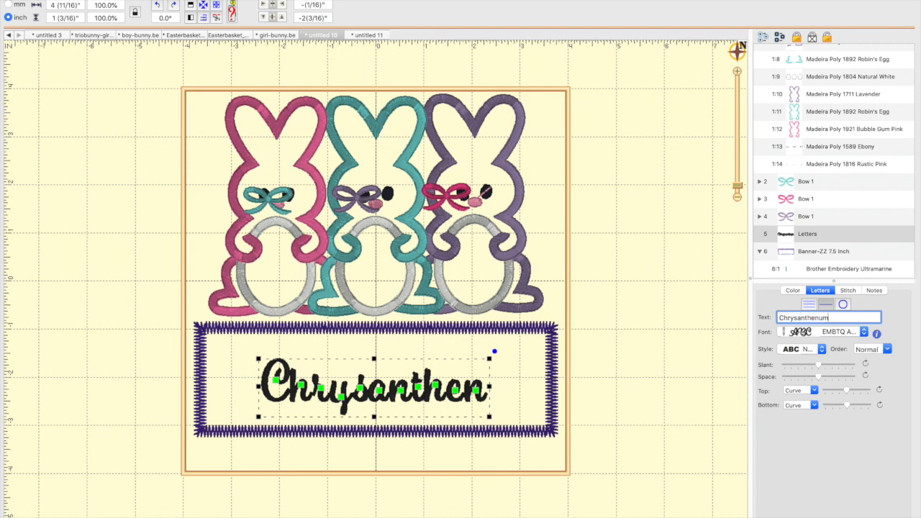
pyautogui.write('m')
pyautogui.press('Return')
# - Try the banner lettering in EMBTQ Addison 1_5in and in EB-VanillaCupcakeAlpha - 1 in
pyautogui.click(842, 334)
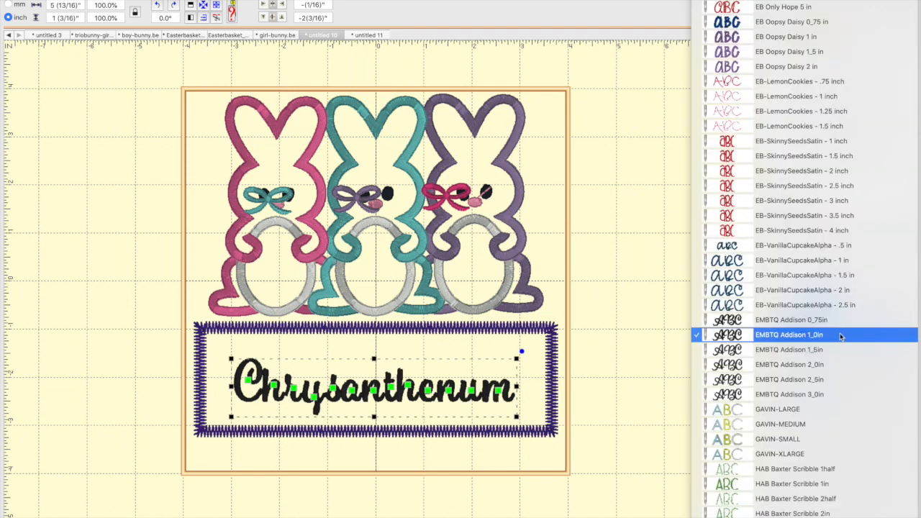
pyautogui.click(839, 335)
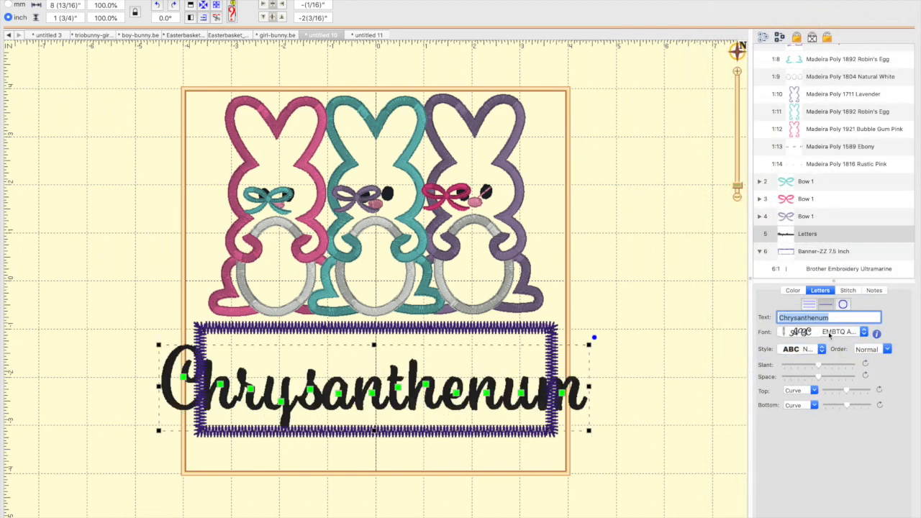
pyautogui.click(828, 332)
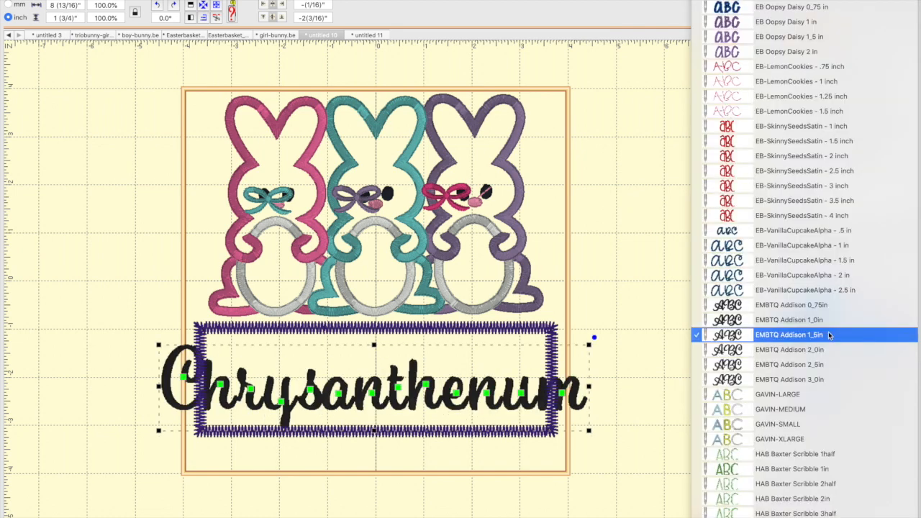
pyautogui.click(814, 250)
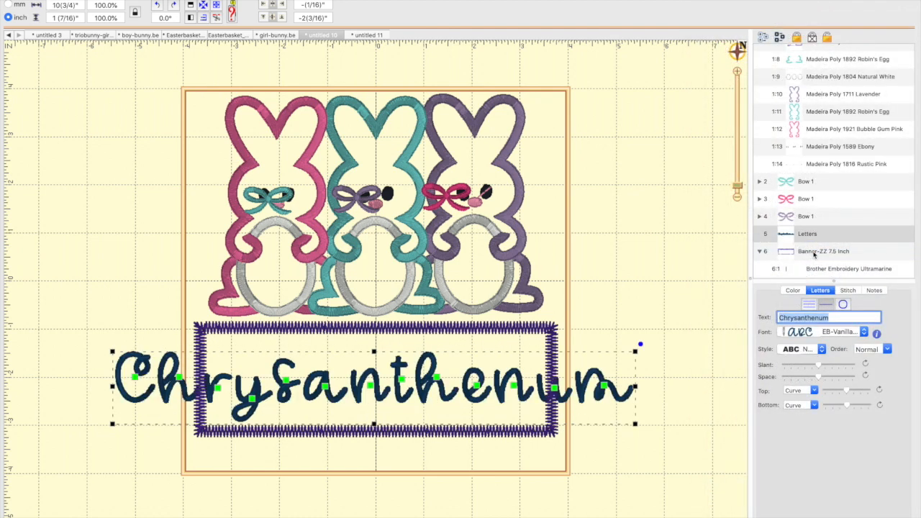
# - Try the DBJJEmiliaScript 1 And Quarter Inch font on the Chrysanthenum lettering
pyautogui.click(826, 333)
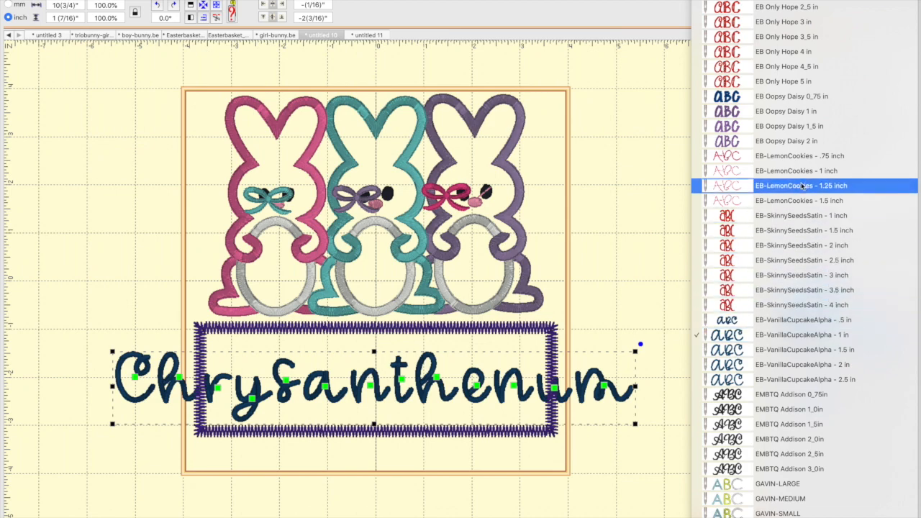
pyautogui.scroll(20, 802, 187)
pyautogui.scroll(15, 802, 188)
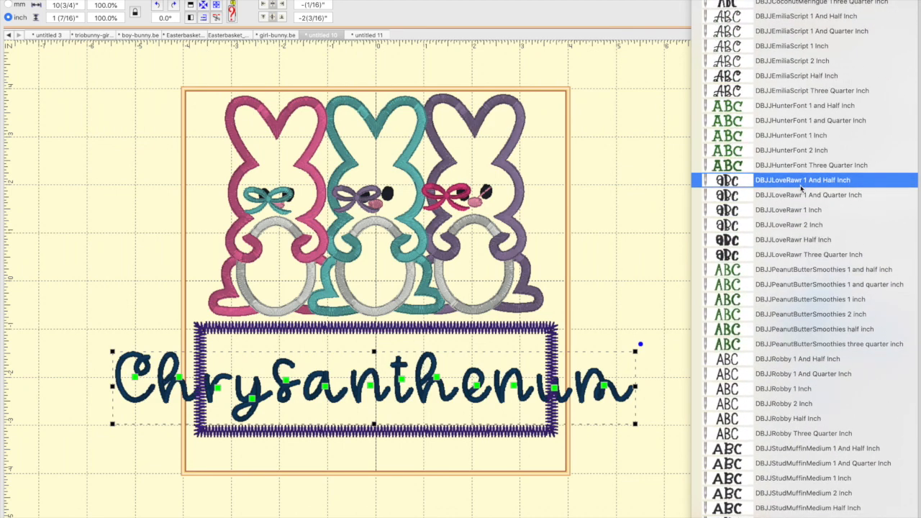
pyautogui.scroll(5, 801, 188)
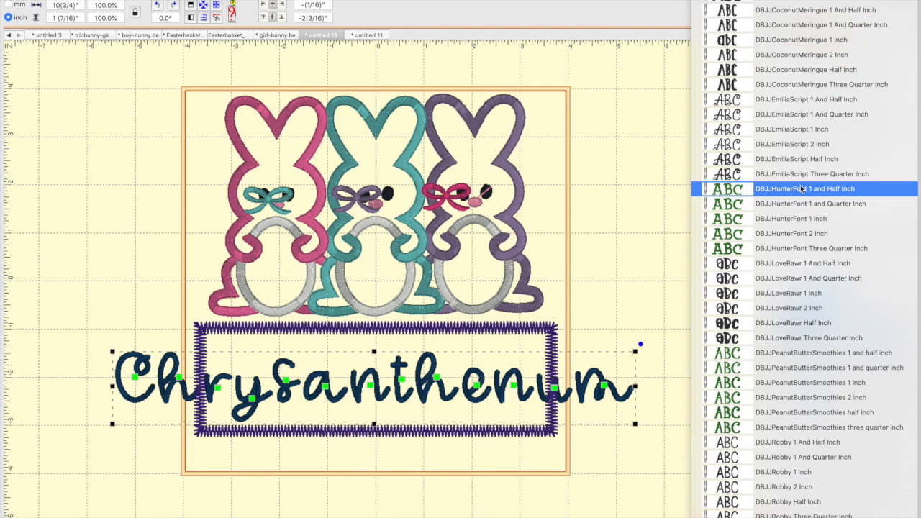
pyautogui.click(809, 120)
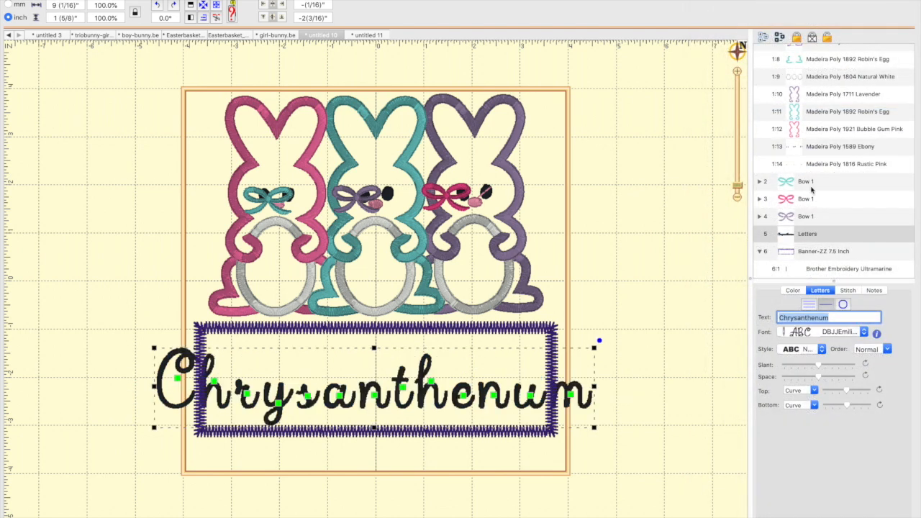
# - Change the Chrysanthenum lettering's font to DBJJ Ooh La La Script 1 In
pyautogui.click(827, 331)
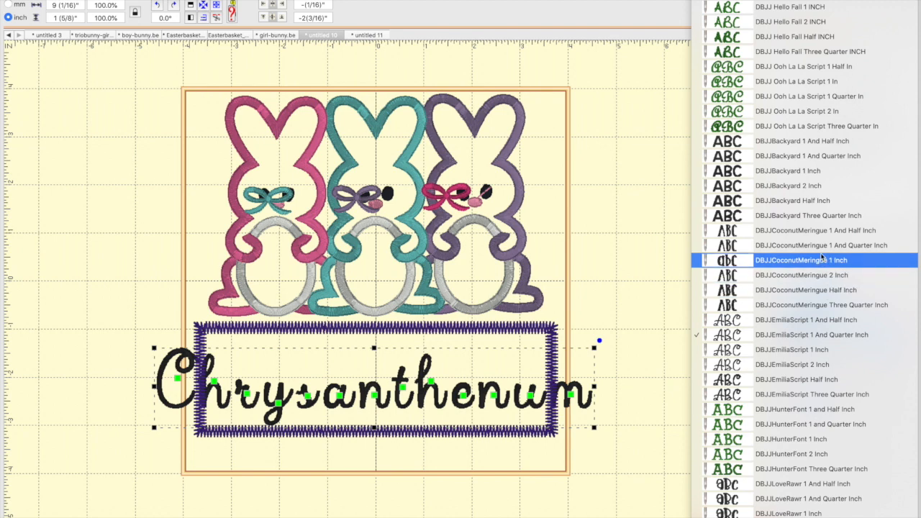
pyautogui.scroll(4, 818, 248)
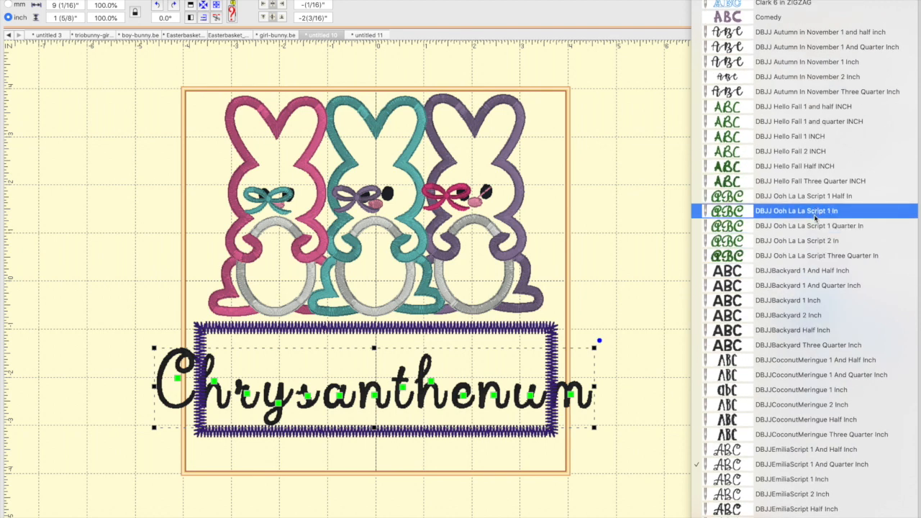
pyautogui.click(815, 210)
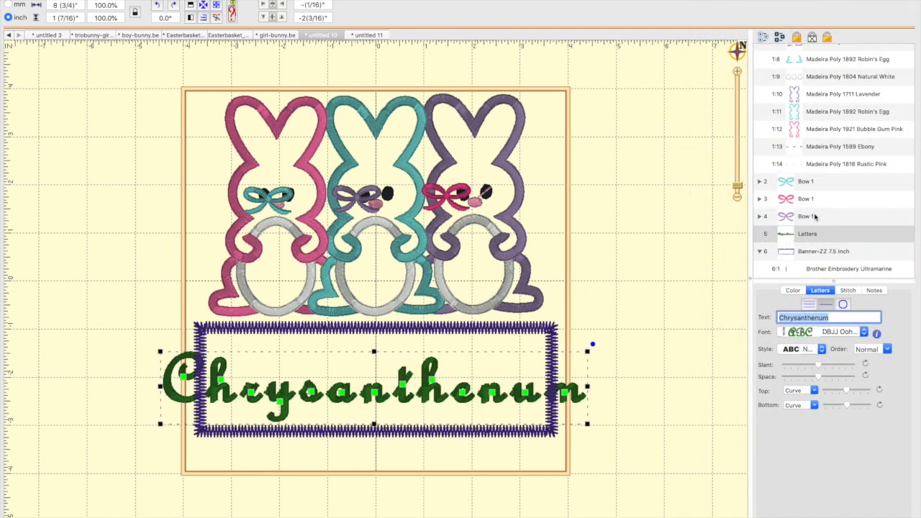
# - Change the Chrysanthenum lettering's font to CA Farmhouse Lemonade 1.0
pyautogui.click(825, 333)
pyautogui.scroll(20, 797, 208)
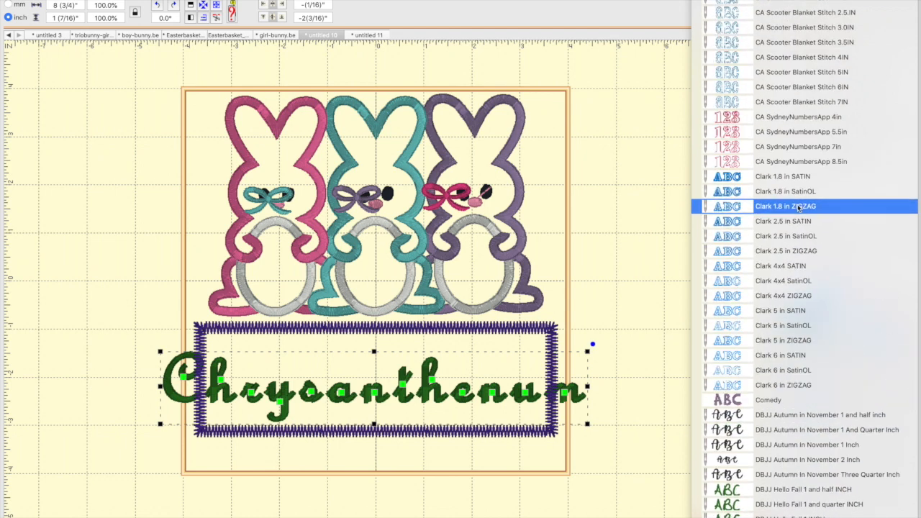
pyautogui.scroll(-1, 797, 208)
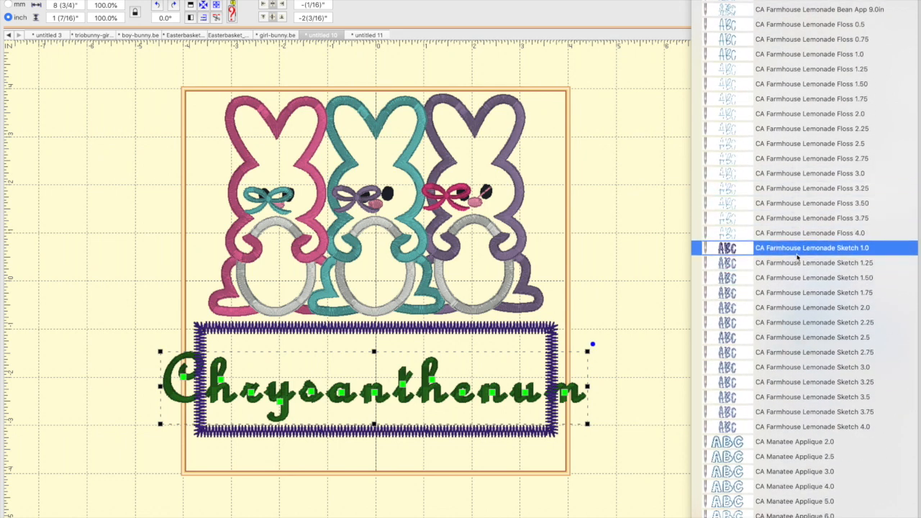
pyautogui.scroll(15, 796, 190)
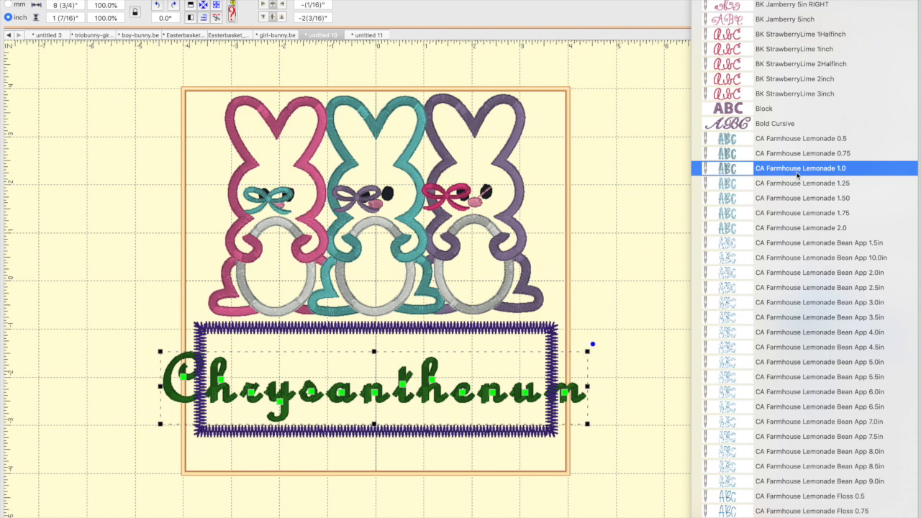
pyautogui.click(798, 170)
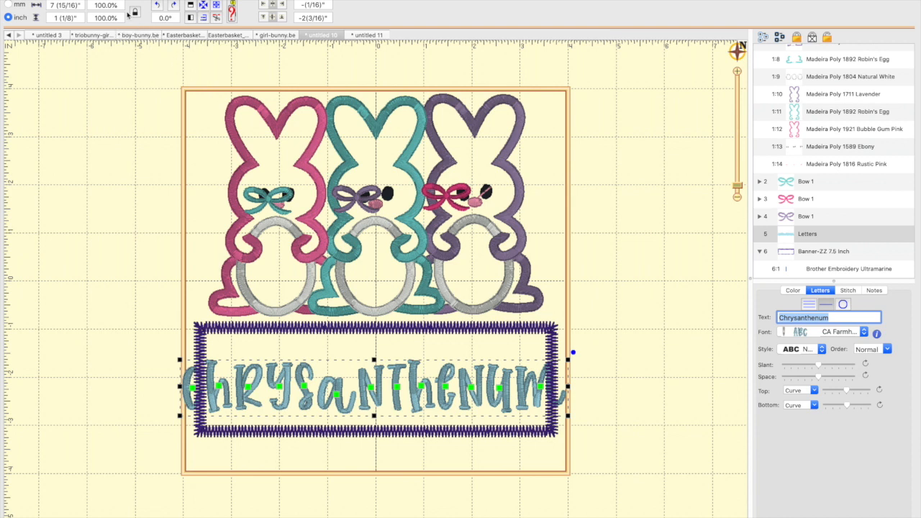
# - Scale the Chrysanthenum lettering to 85% and move it up slightly to centre it inside the banner
pyautogui.click(118, 5)
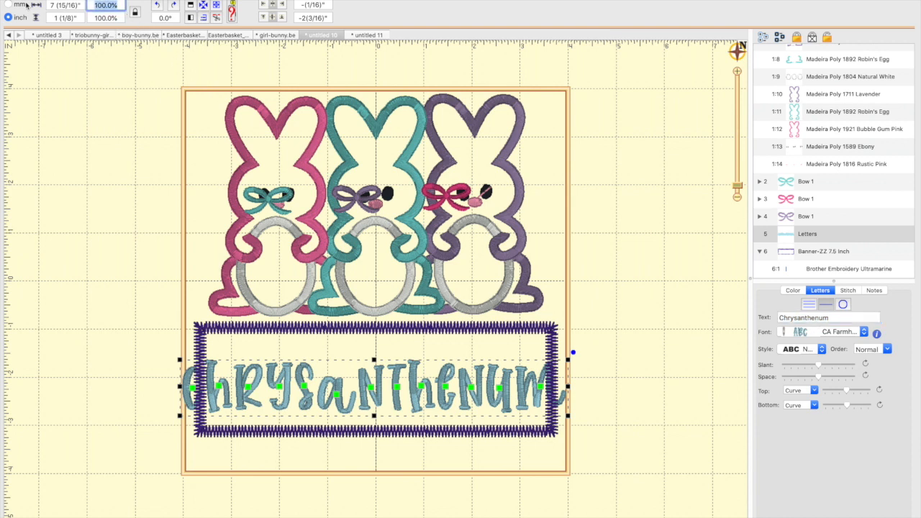
pyautogui.write('85')
pyautogui.press('Return')
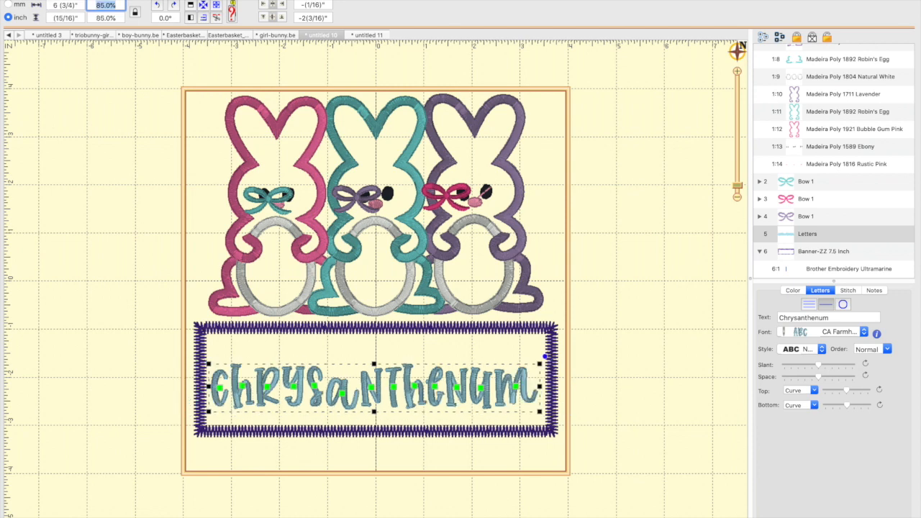
pyautogui.click(635, 410)
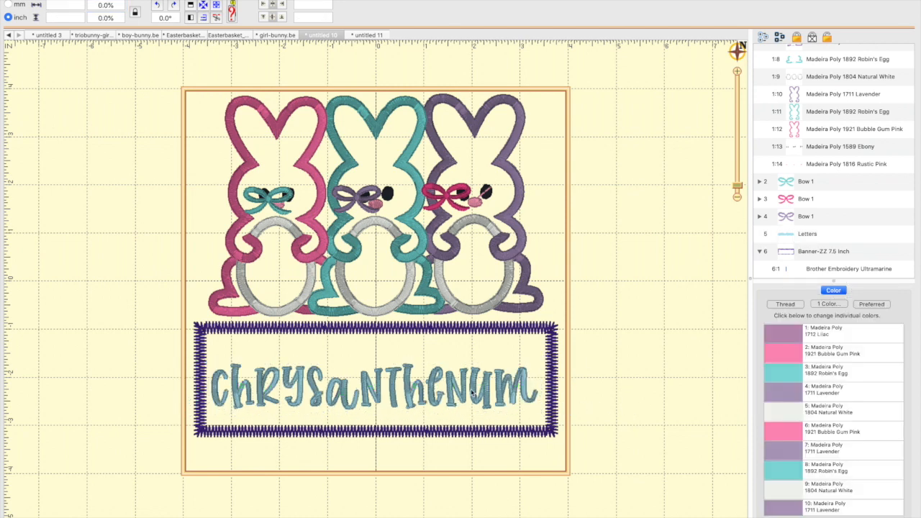
pyautogui.click(434, 404)
pyautogui.moveTo(434, 399); pyautogui.dragTo(436, 396)
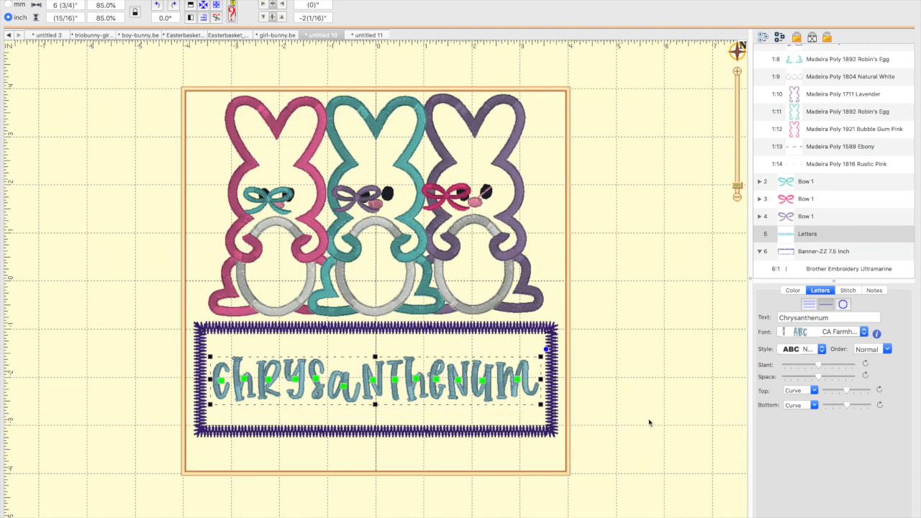
pyautogui.click(647, 423)
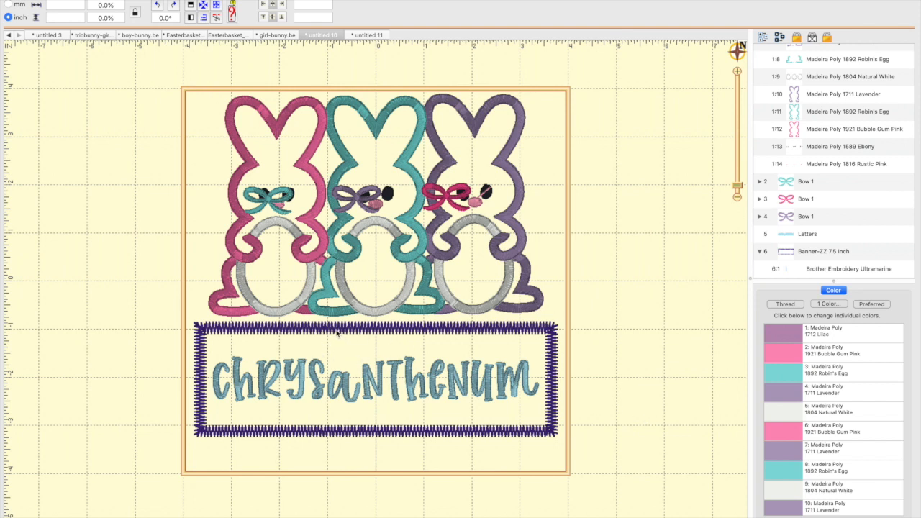
# - Move the three bows from the bunnies' faces up to the base of their ears
pyautogui.click(273, 204)
pyautogui.moveTo(274, 204); pyautogui.dragTo(263, 168)
pyautogui.moveTo(360, 195); pyautogui.dragTo(351, 165)
pyautogui.moveTo(445, 199); pyautogui.dragTo(449, 161)
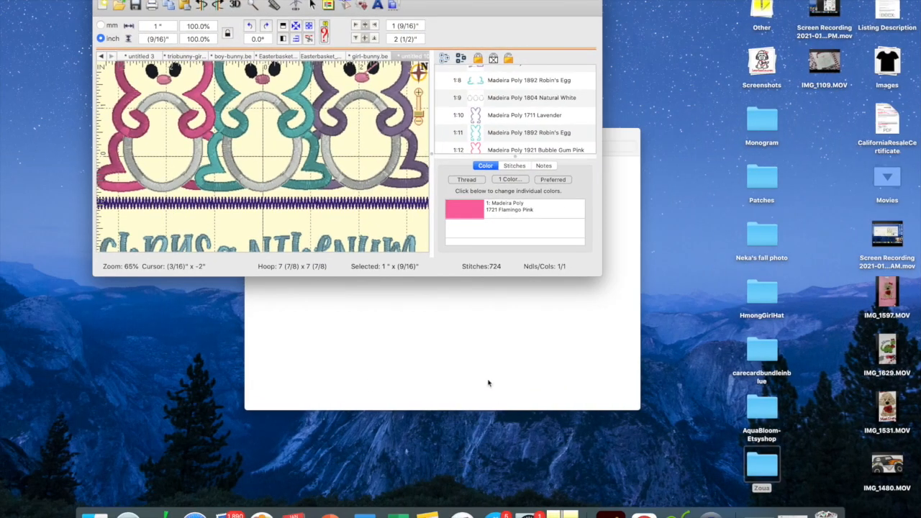
# - Switch to Finder and open the Flowers_mini_roses_set-Artapli folder inside Floral Design in Embroidery Design Files
pyautogui.click(447, 340)
pyautogui.click(257, 147)
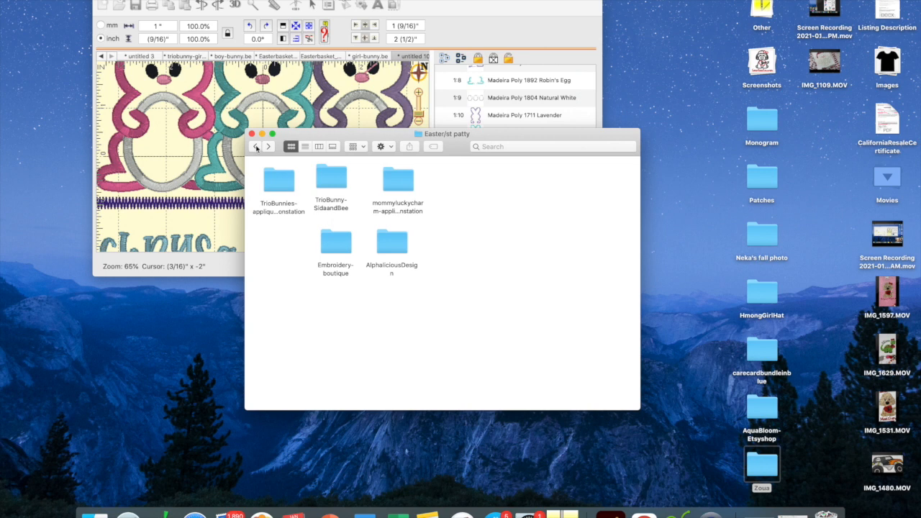
pyautogui.click(256, 147)
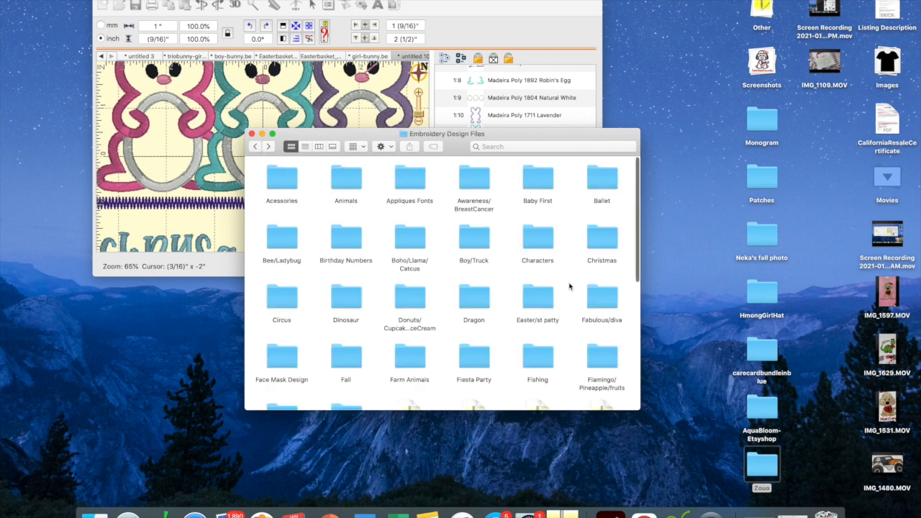
pyautogui.scroll(-5, 536, 334)
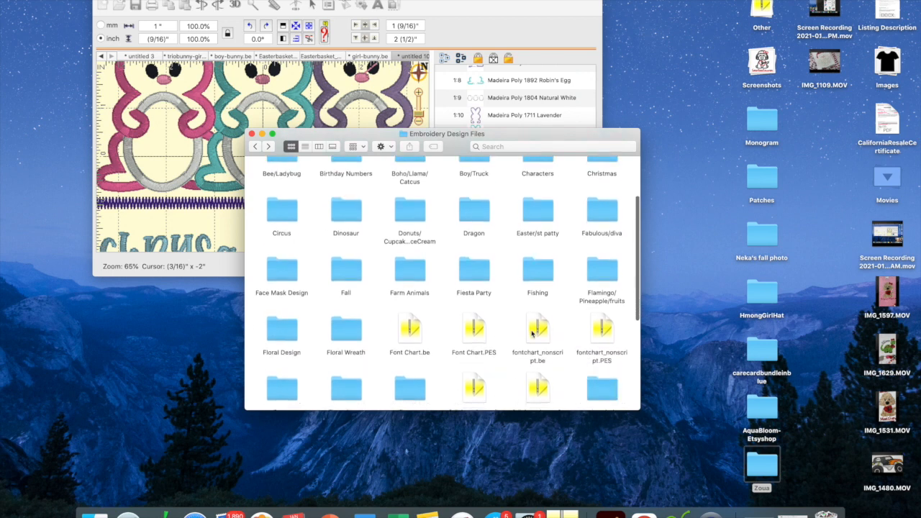
pyautogui.scroll(-1, 504, 347)
pyautogui.doubleClick(277, 306)
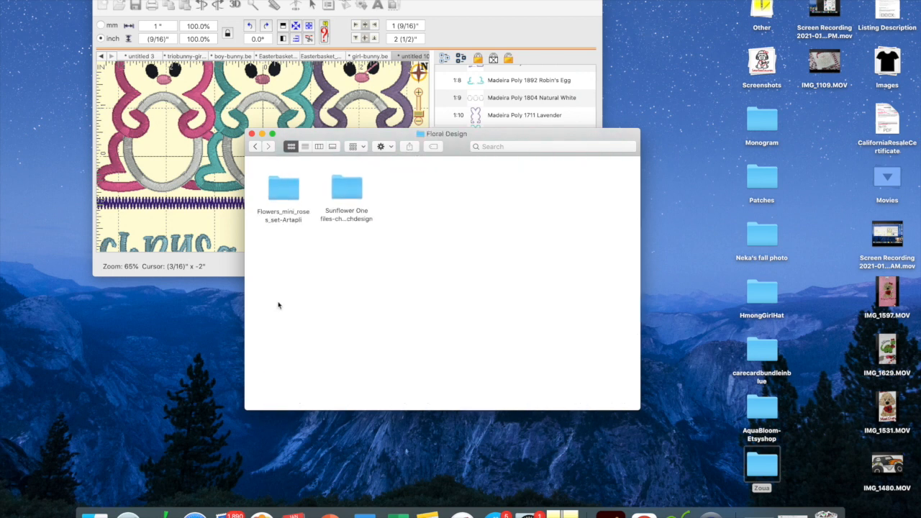
pyautogui.doubleClick(299, 199)
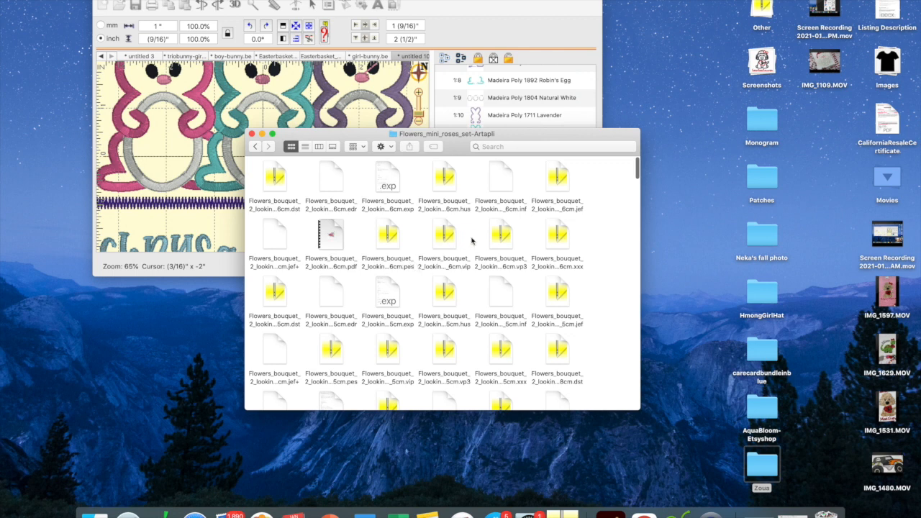
# - Move the first 6 cm bouquet's dst, edr, exp, hus, inf, jef, vip, vp3 and xxx files to the Trash
pyautogui.moveTo(589, 213); pyautogui.dragTo(296, 191)
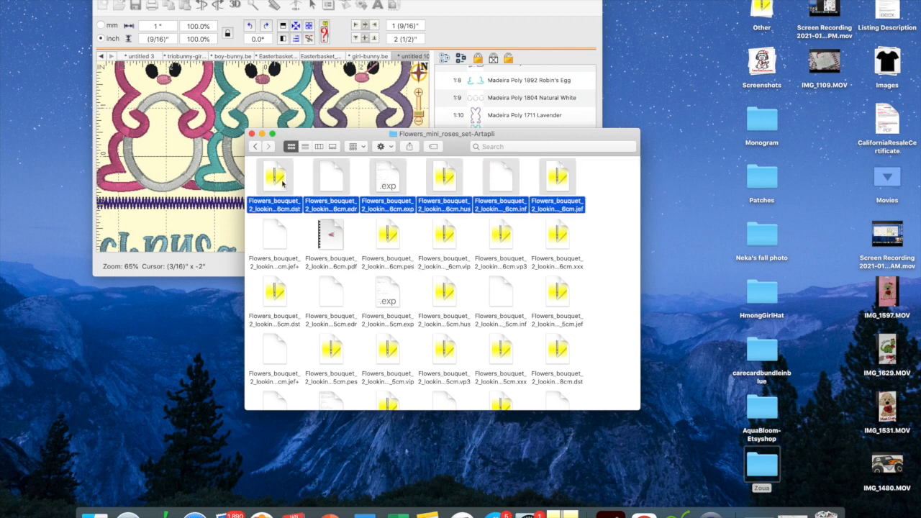
pyautogui.moveTo(711, 514); pyautogui.dragTo(826, 515)
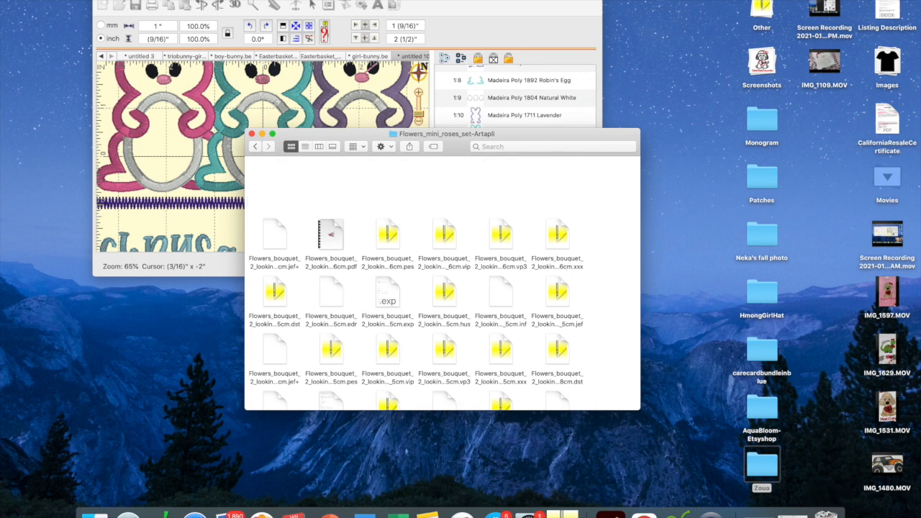
pyautogui.moveTo(593, 249); pyautogui.dragTo(826, 513)
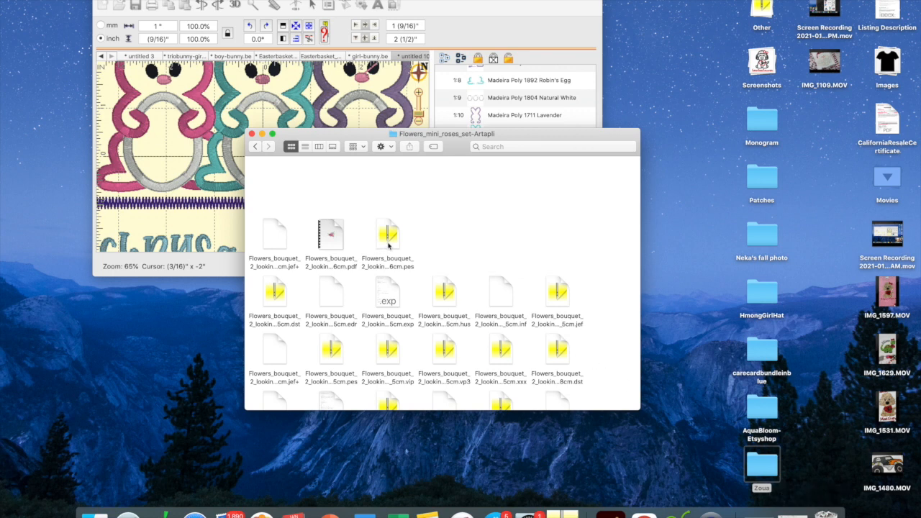
# - Try the 6 cm Flowers_bouquet_2_looking_up PES rose bouquet on the bunny trio page, then delete it
pyautogui.scroll(-1, 388, 246)
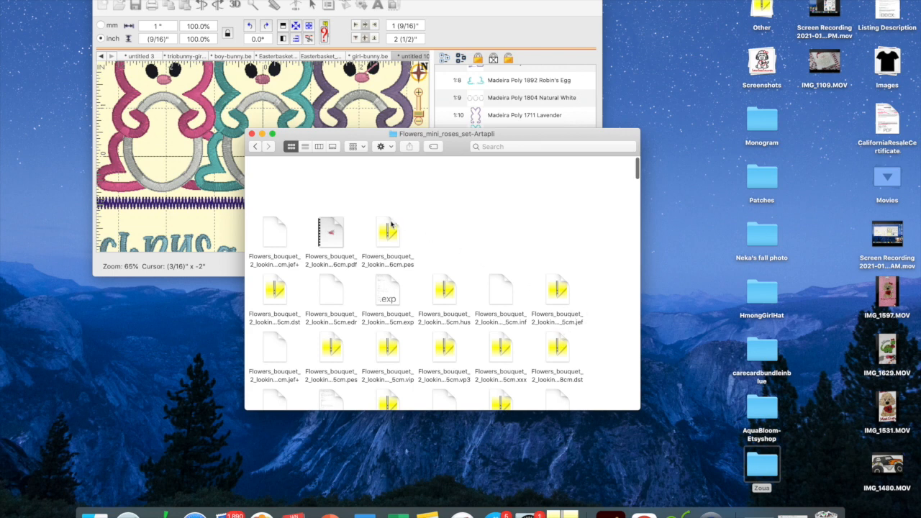
pyautogui.moveTo(395, 241); pyautogui.dragTo(202, 138)
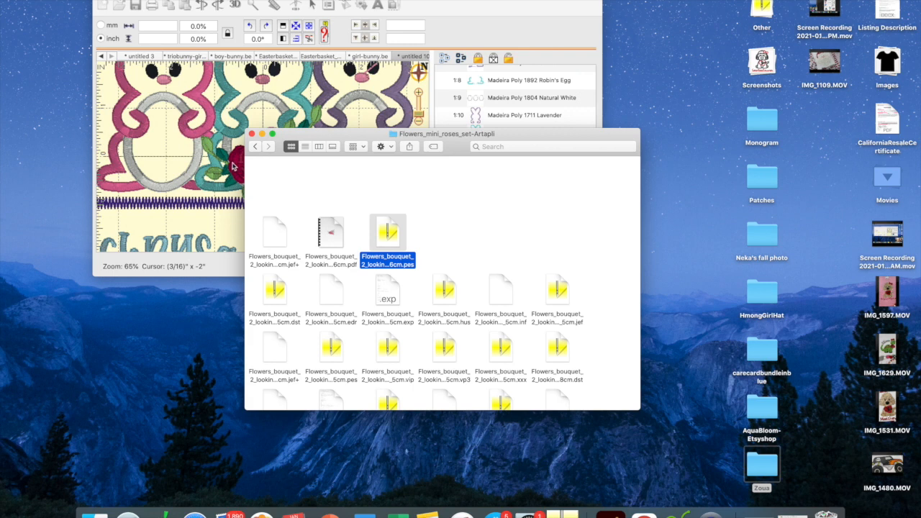
pyautogui.click(234, 162)
pyautogui.moveTo(252, 167); pyautogui.dragTo(198, 150)
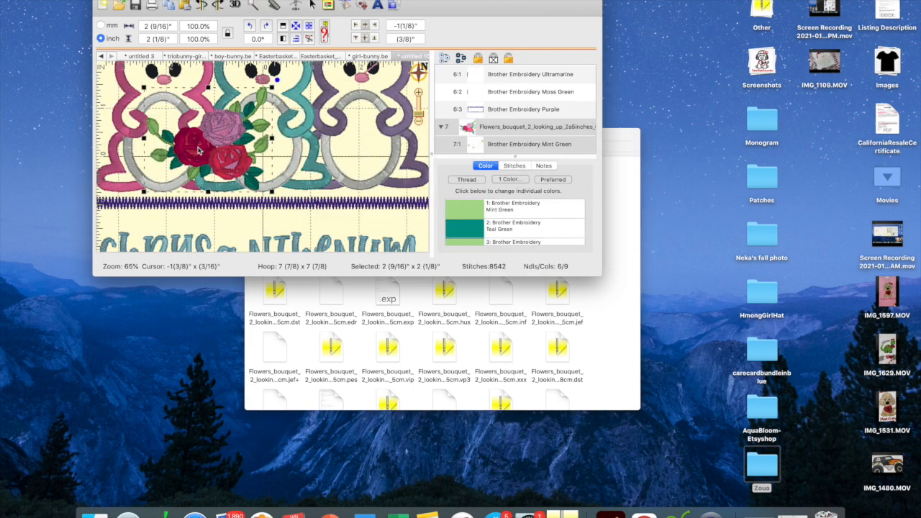
pyautogui.press('Delete')
pyautogui.click(606, 371)
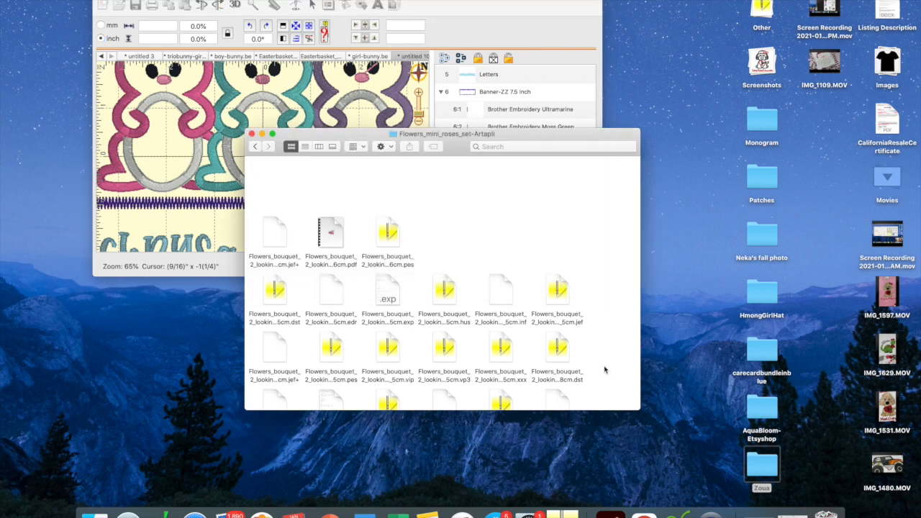
# - Find the Flowers_bouquet_looking_up_2inches_5cm design in the mini roses folder and add it to the bunny trio page
pyautogui.scroll(-1, 415, 339)
pyautogui.scroll(-1, 414, 340)
pyautogui.scroll(-5, 414, 340)
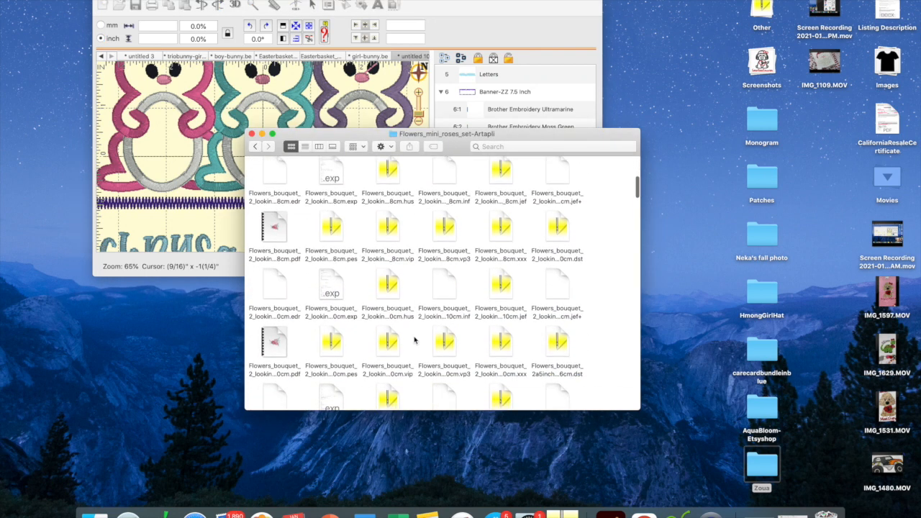
pyautogui.scroll(-2, 414, 339)
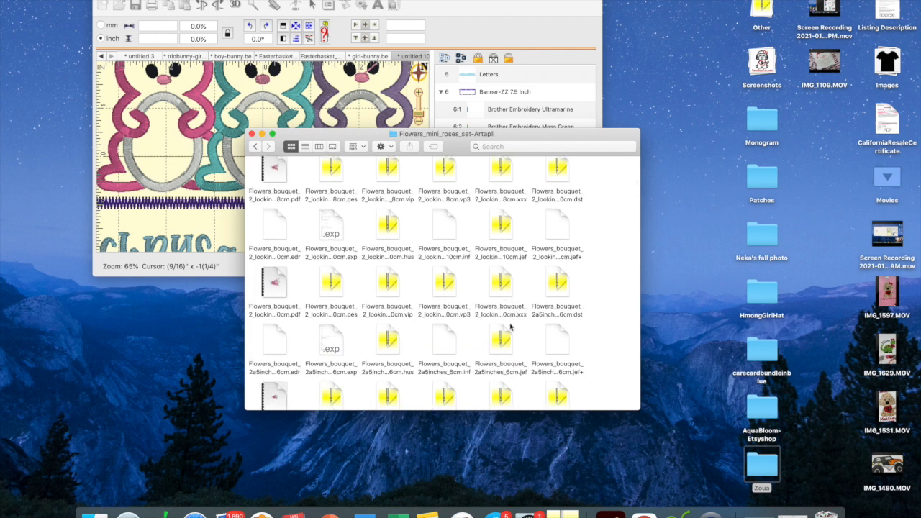
pyautogui.scroll(-1, 510, 327)
pyautogui.scroll(-5, 510, 327)
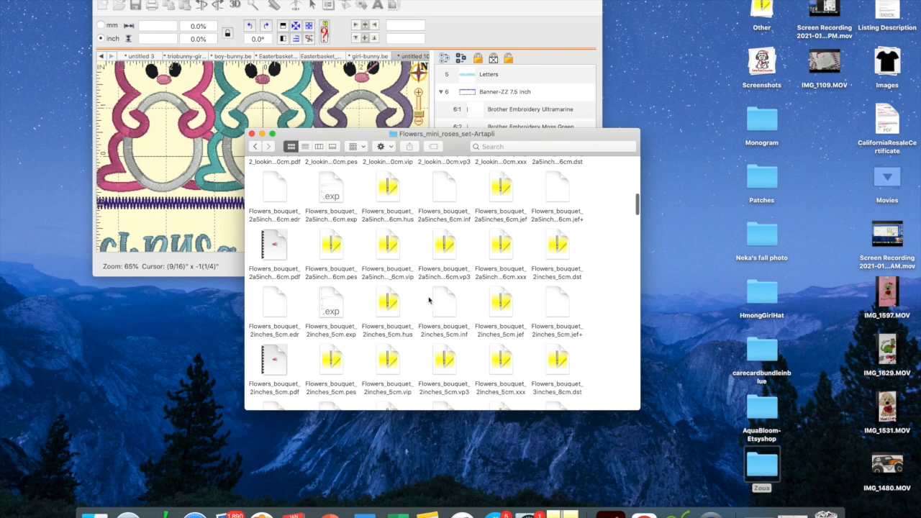
pyautogui.scroll(-1, 390, 355)
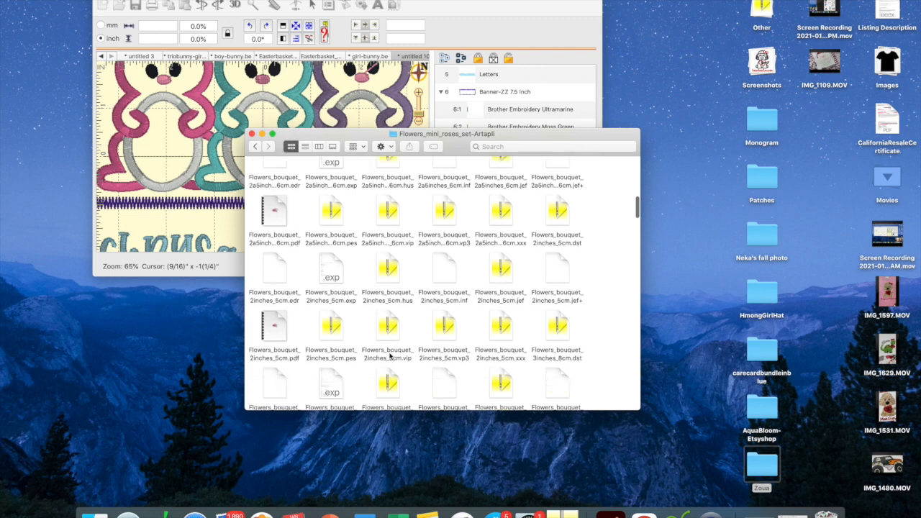
pyautogui.scroll(-8, 561, 320)
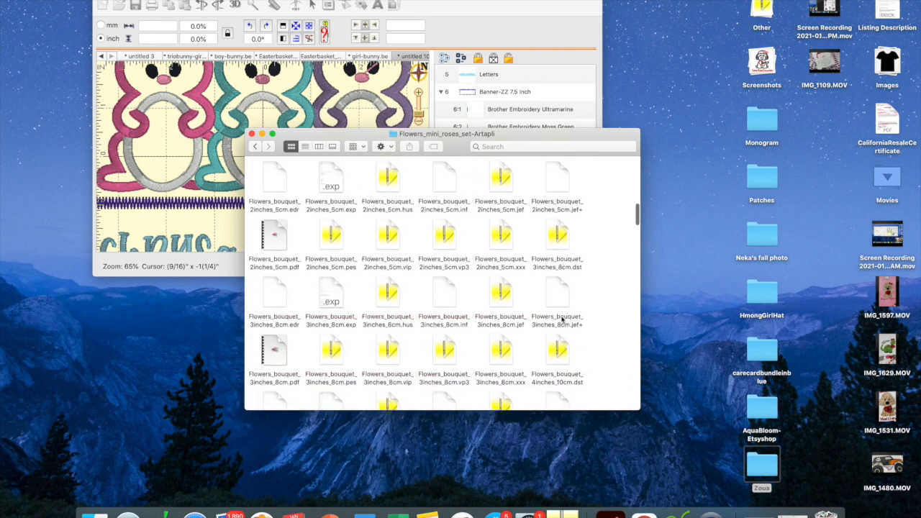
pyautogui.scroll(-10, 561, 320)
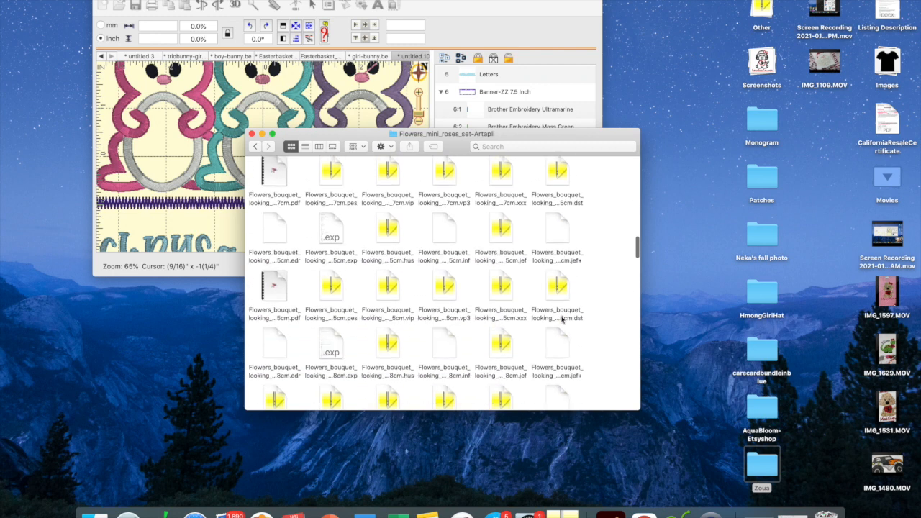
pyautogui.scroll(-4, 559, 335)
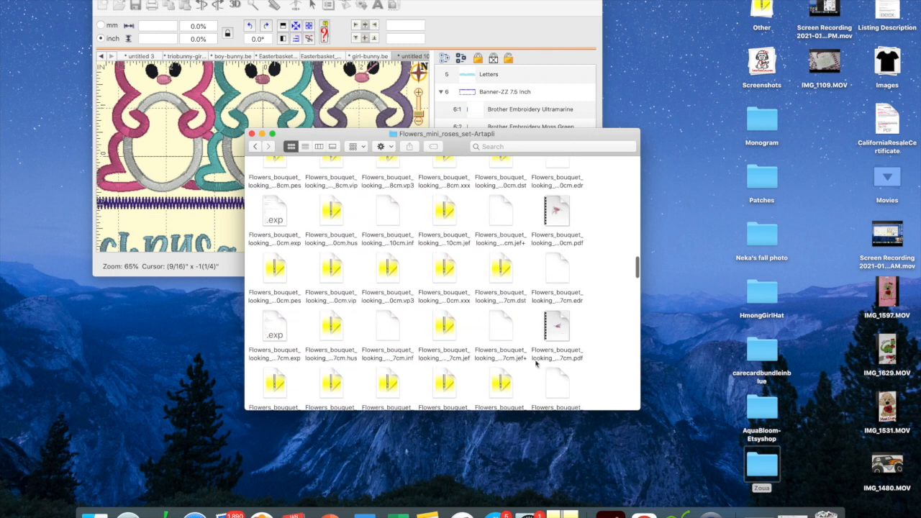
pyautogui.scroll(-5, 331, 336)
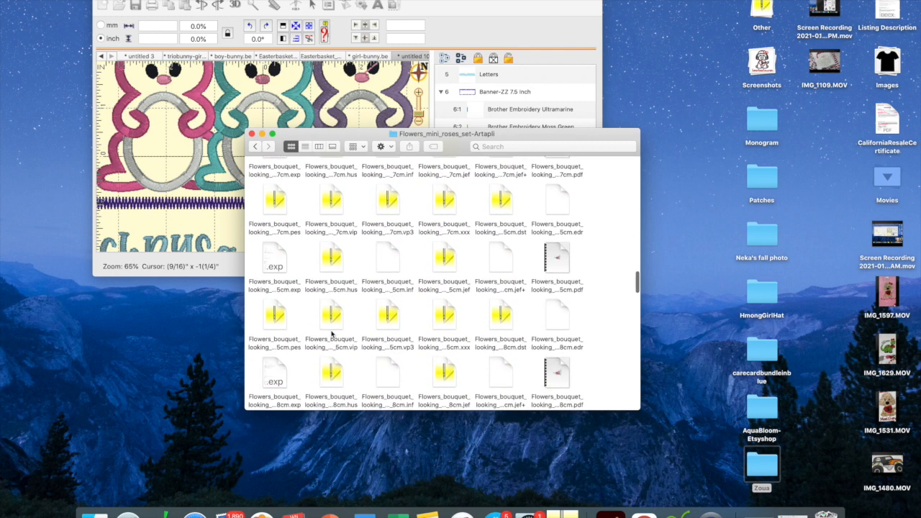
pyautogui.scroll(-2, 419, 319)
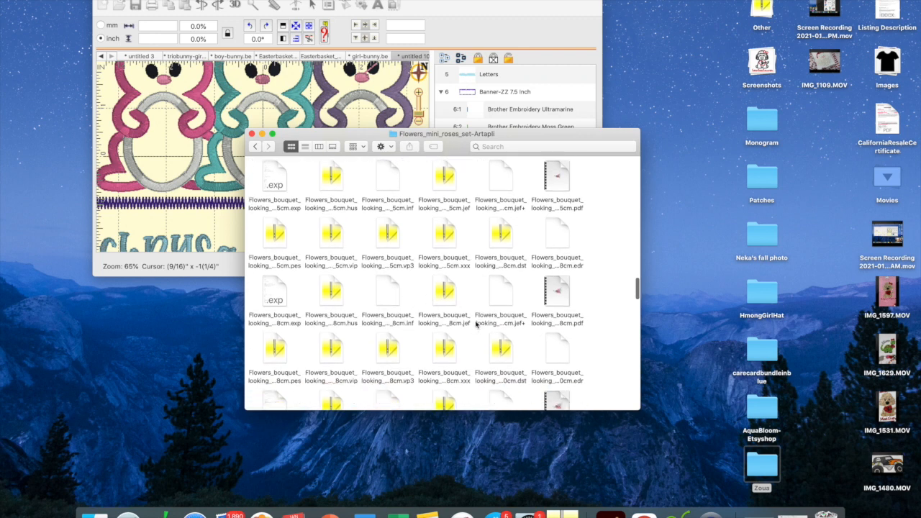
pyautogui.moveTo(285, 225); pyautogui.dragTo(160, 185)
pyautogui.click(128, 1)
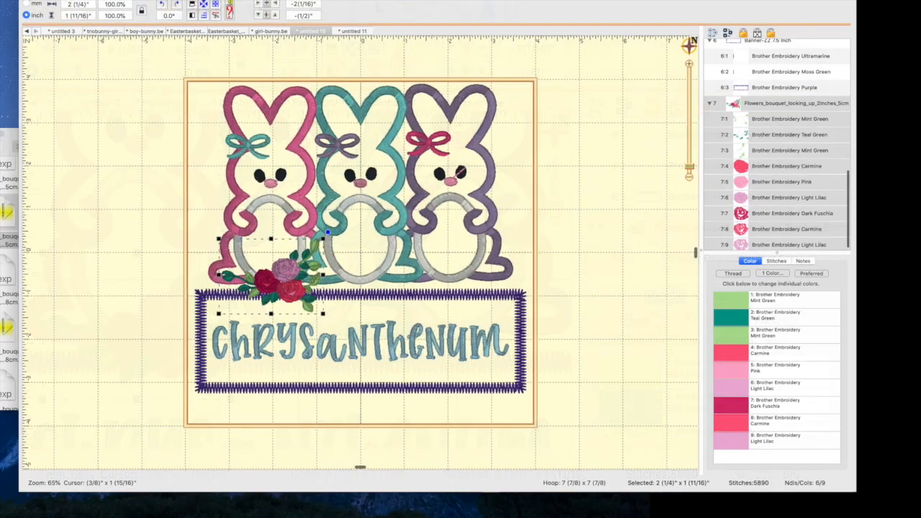
# - Try the rose bouquet on the banner's upper-right corner, rotated to 127.4°, and delete it from the page
pyautogui.moveTo(340, 344); pyautogui.dragTo(549, 339)
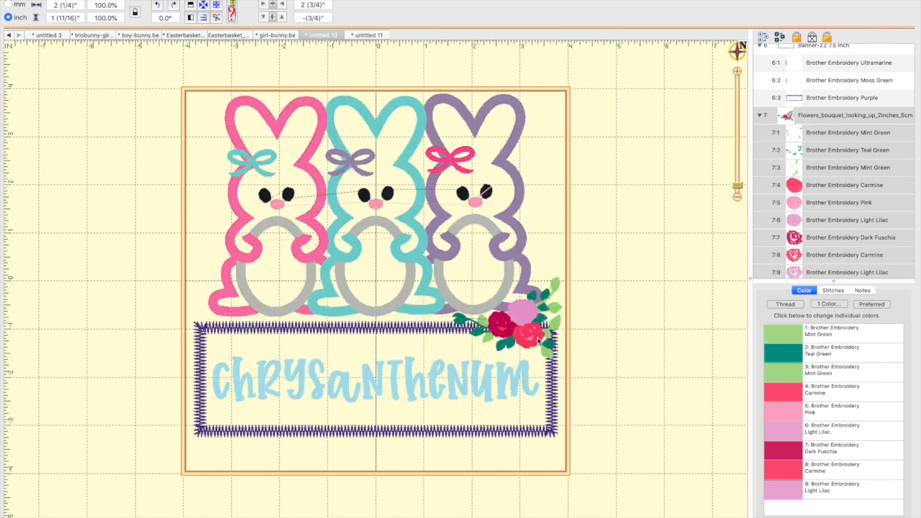
pyautogui.moveTo(562, 262)
pyautogui.mouseDown()
pyautogui.moveTo(479, 232)
pyautogui.moveTo(421, 230)
pyautogui.moveTo(362, 241)
pyautogui.moveTo(354, 269)
pyautogui.moveTo(363, 273)
pyautogui.mouseUp()
pyautogui.moveTo(513, 309); pyautogui.dragTo(516, 341)
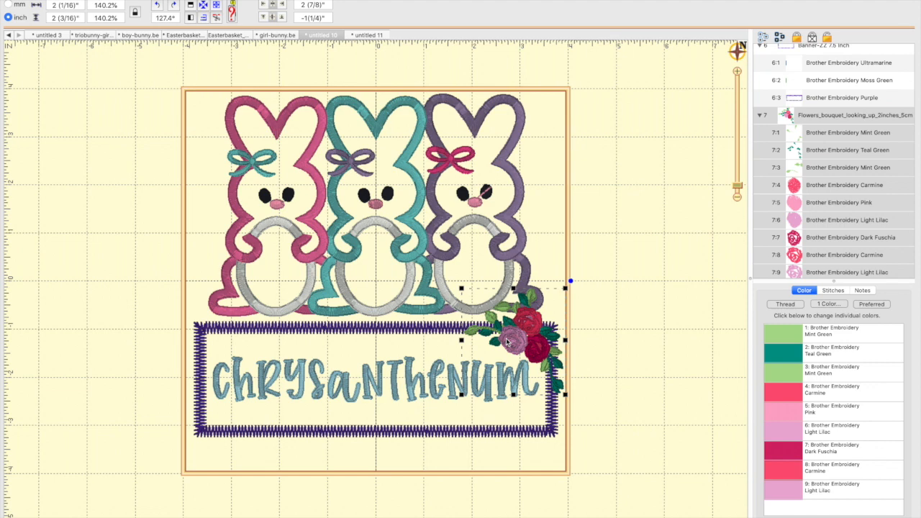
pyautogui.press('Delete')
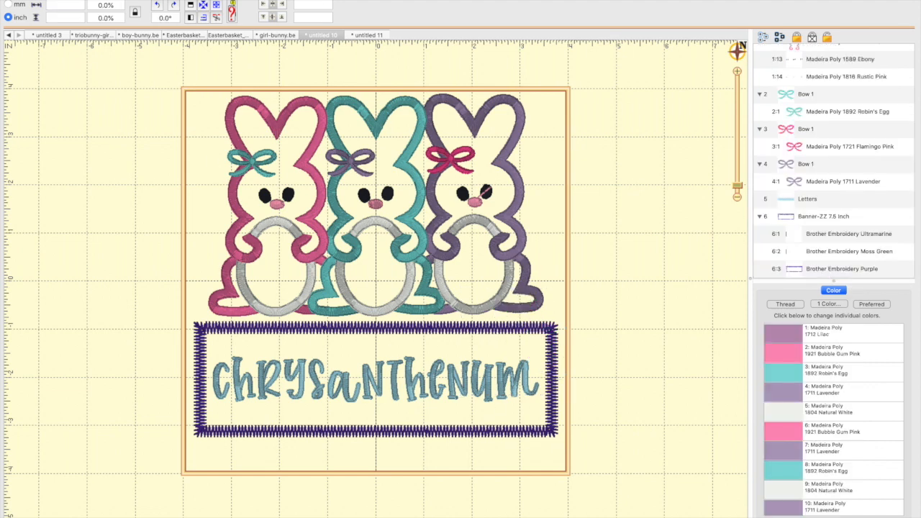
# - Stretch the banner lettering's height to 100%, and increase it to 105%
pyautogui.moveTo(220, 3)
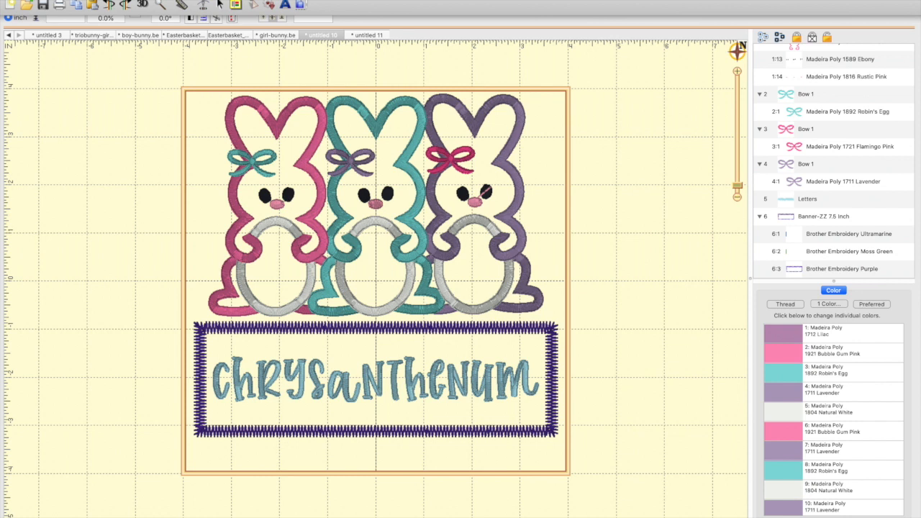
pyautogui.click(366, 389)
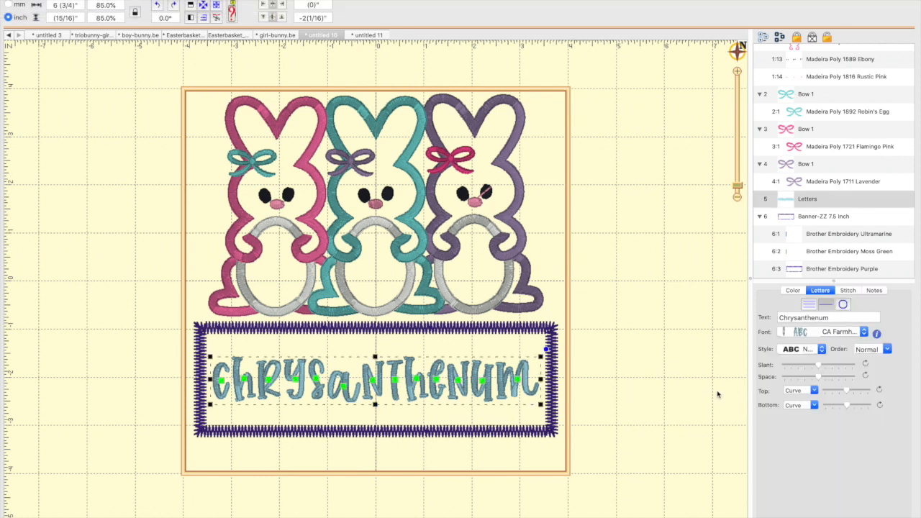
pyautogui.doubleClick(118, 18)
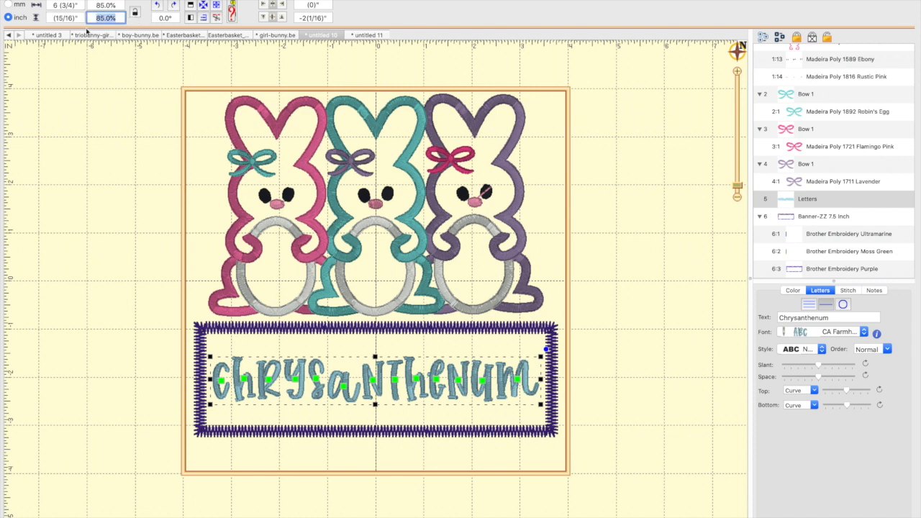
pyautogui.write('100')
pyautogui.press('Return')
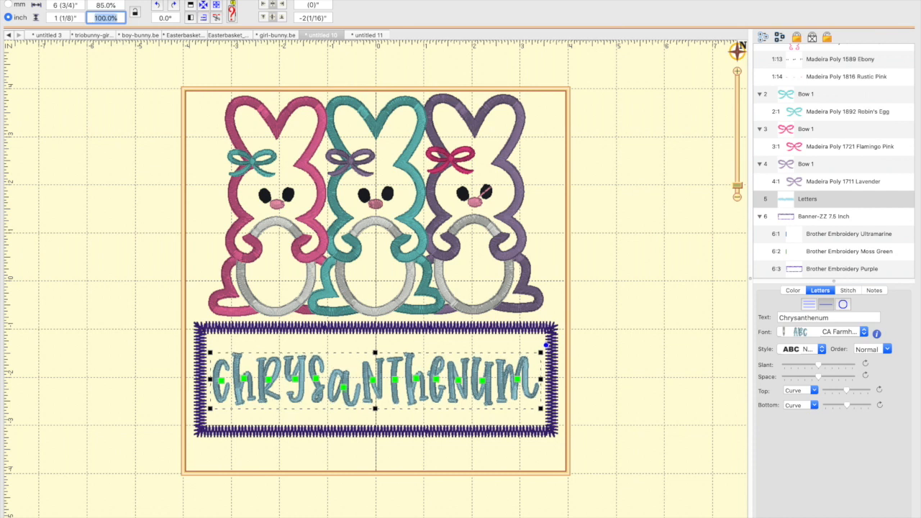
pyautogui.write('105')
pyautogui.press('Return')
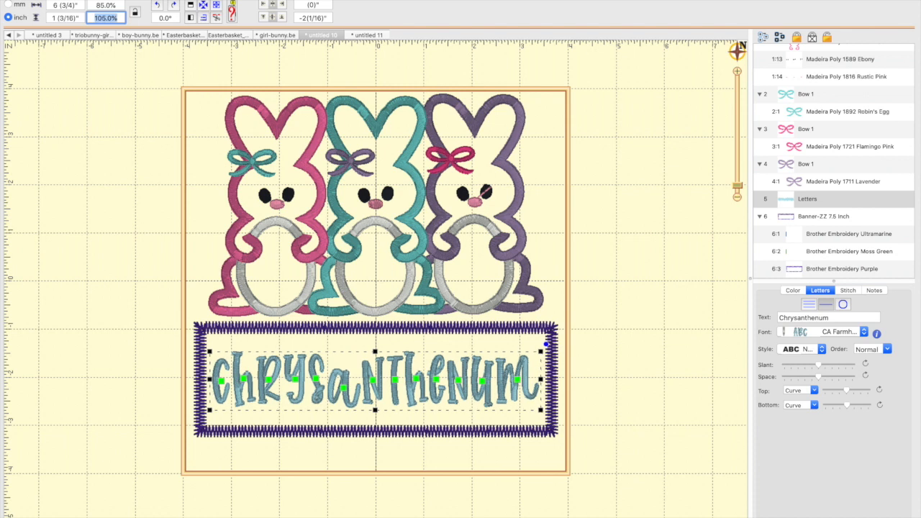
pyautogui.click(626, 389)
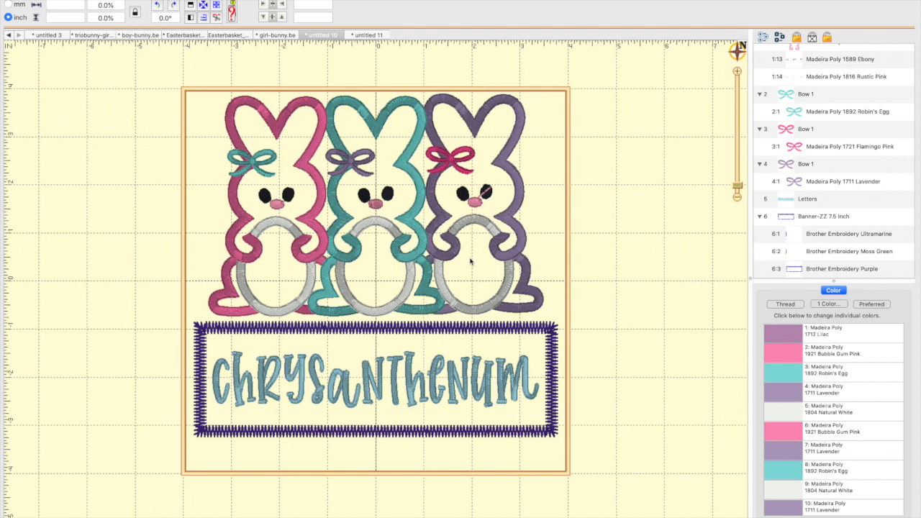
# - Set the banner lettering's stitch compensation to 2 pt
pyautogui.click(492, 390)
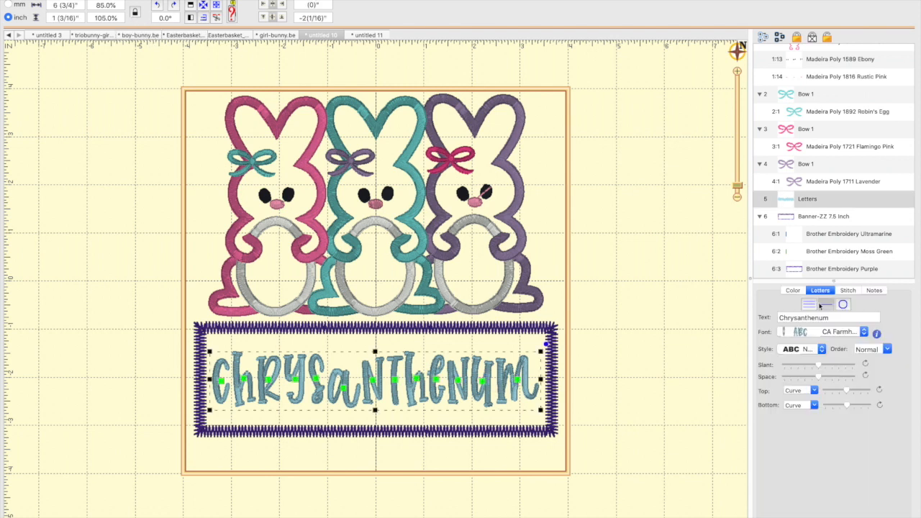
pyautogui.click(848, 290)
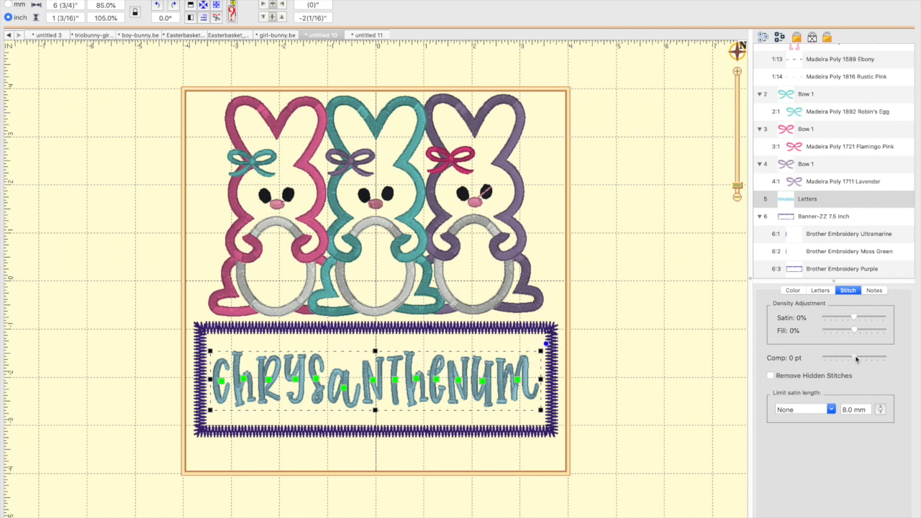
pyautogui.moveTo(857, 359); pyautogui.dragTo(860, 358)
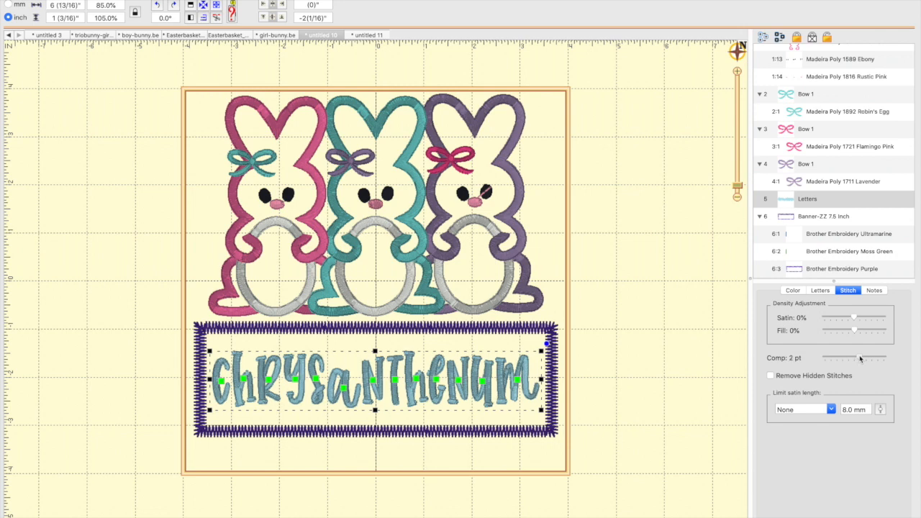
# - Examine the banner lettering's stitches up close, both in flat stitch view and in 3D view
pyautogui.click(735, 73)
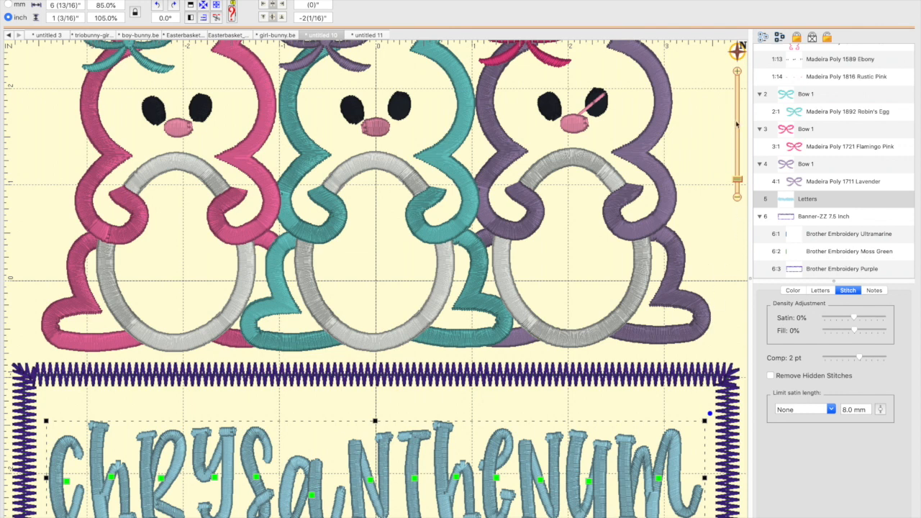
pyautogui.click(735, 51)
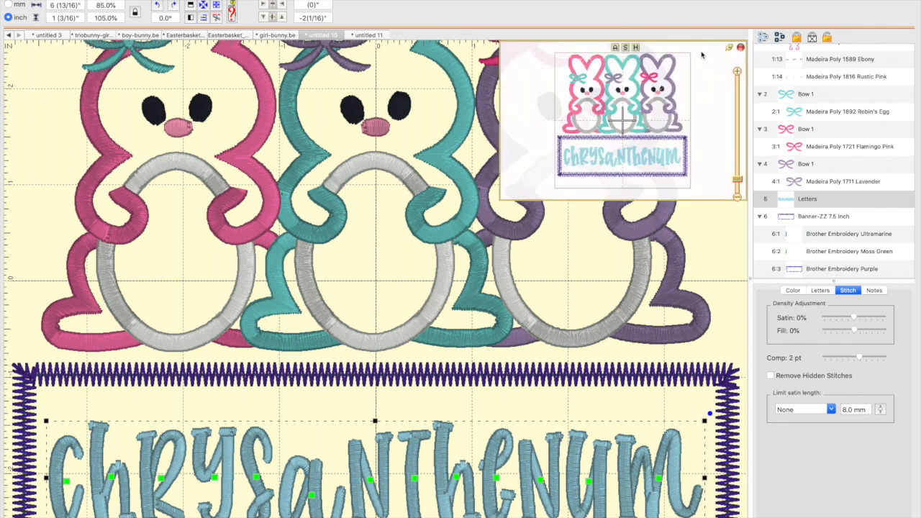
pyautogui.click(622, 159)
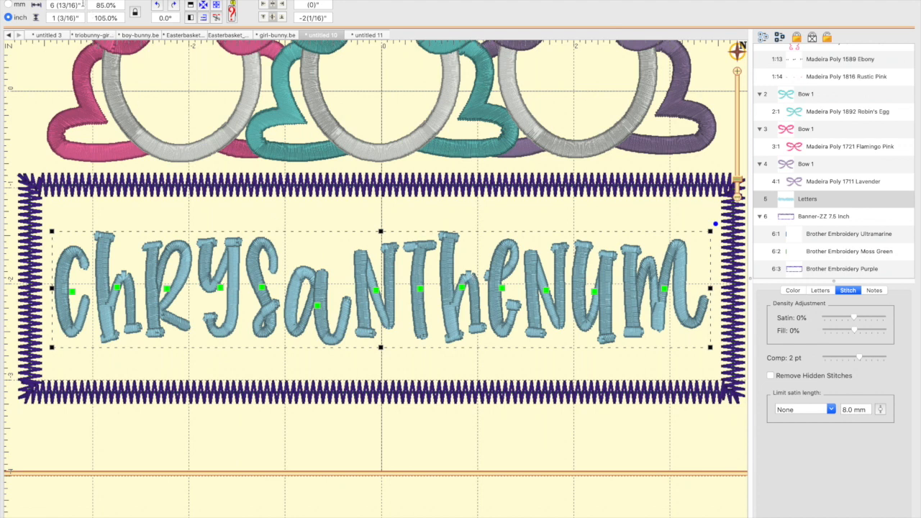
pyautogui.click(173, 2)
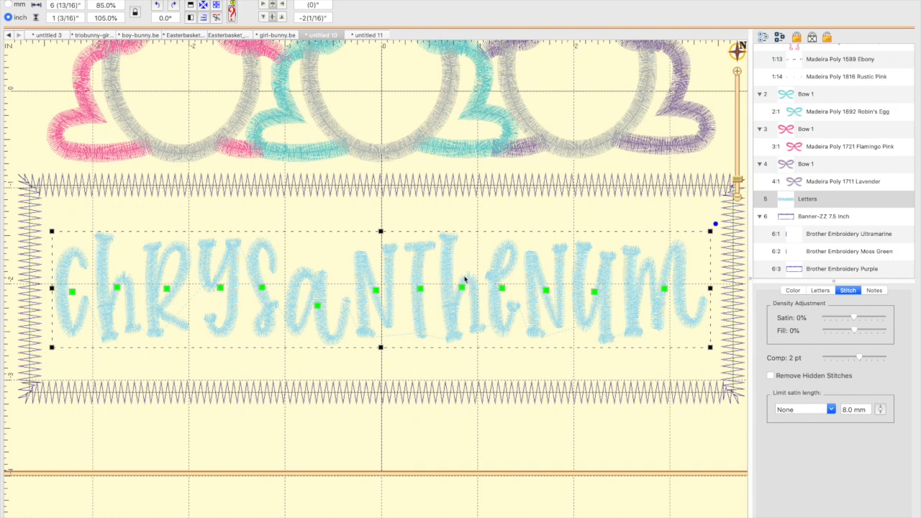
pyautogui.moveTo(220, 3)
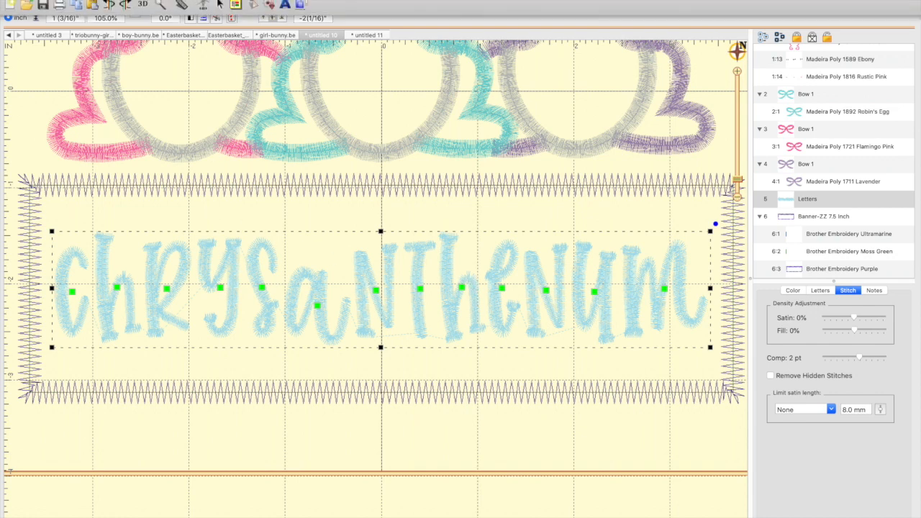
pyautogui.click(144, 4)
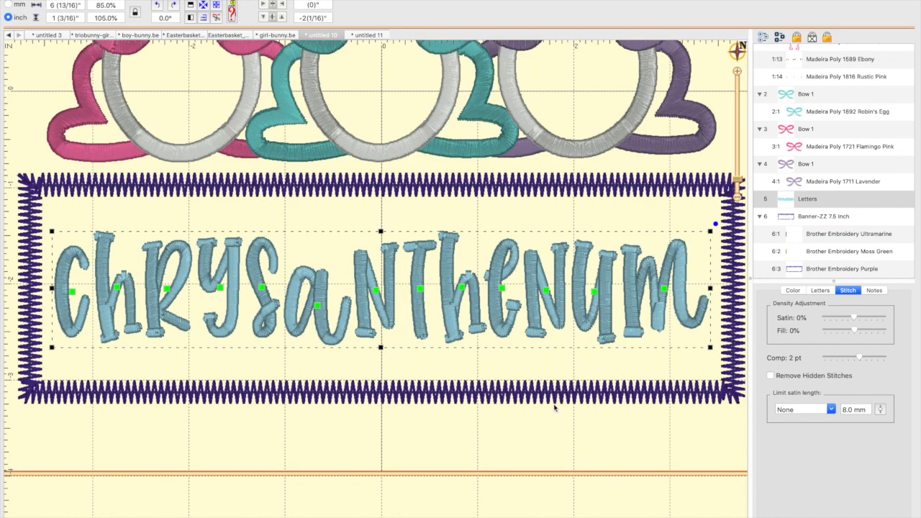
pyautogui.click(600, 323)
pyautogui.click(599, 323)
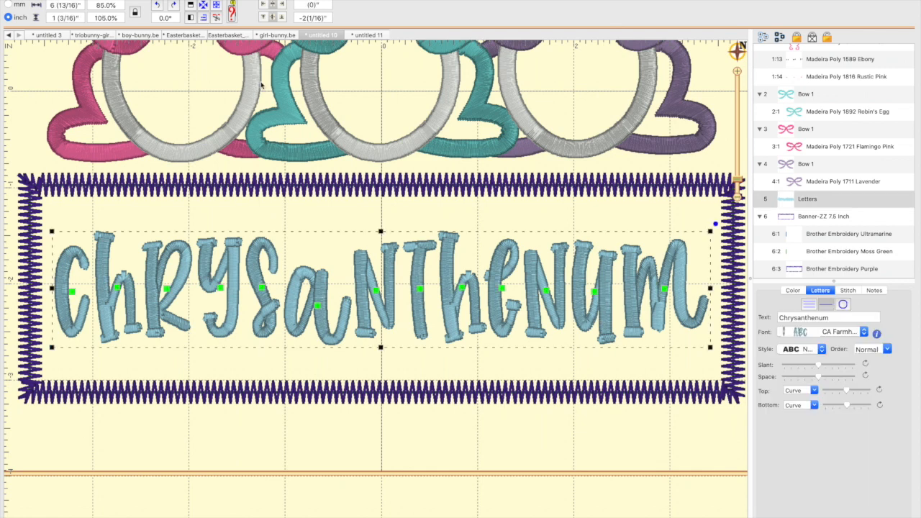
# - Scale the banner lettering to 102% height, try 87% width and settle on 86% width
pyautogui.click(108, 18)
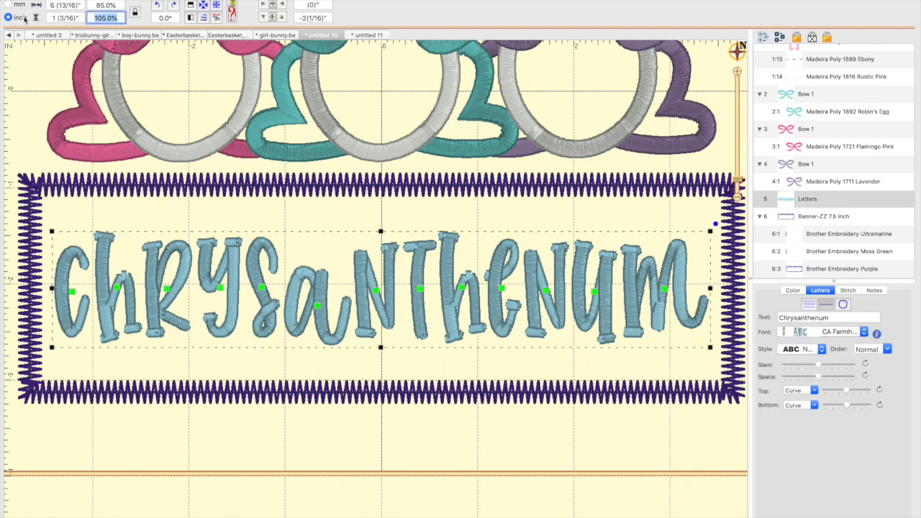
pyautogui.write('102')
pyautogui.press('Return')
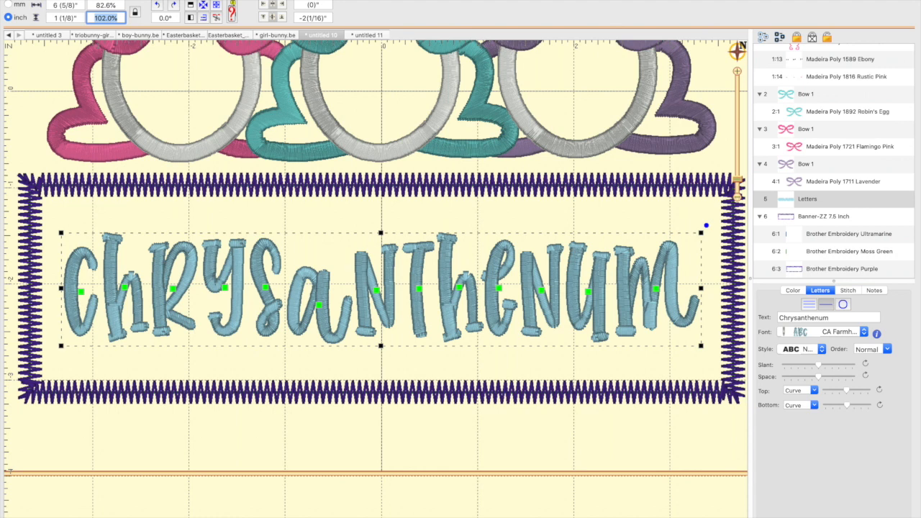
pyautogui.click(106, 5)
pyautogui.write('87')
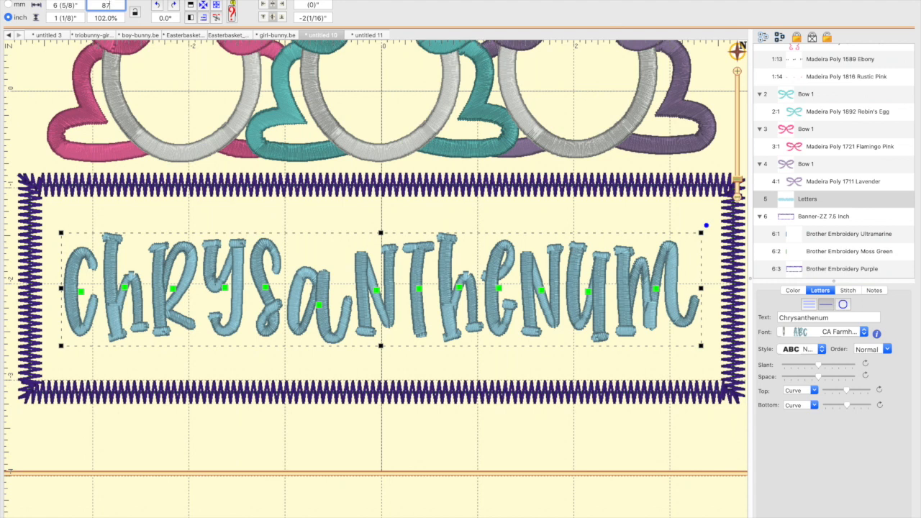
pyautogui.press('Return')
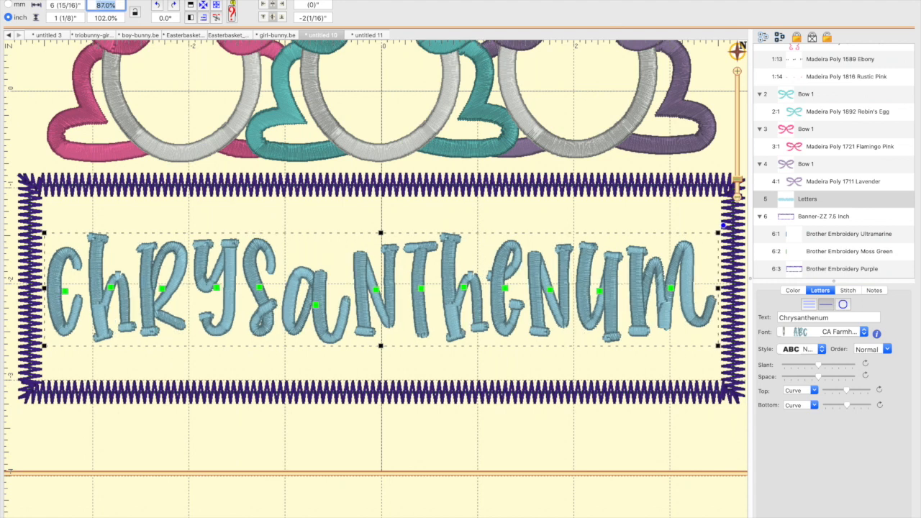
pyautogui.write('86')
pyautogui.press('Return')
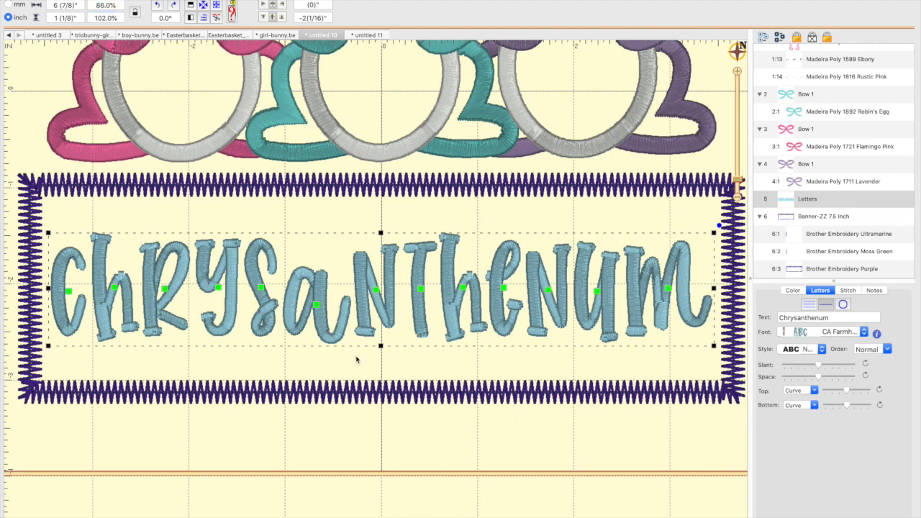
pyautogui.click(511, 426)
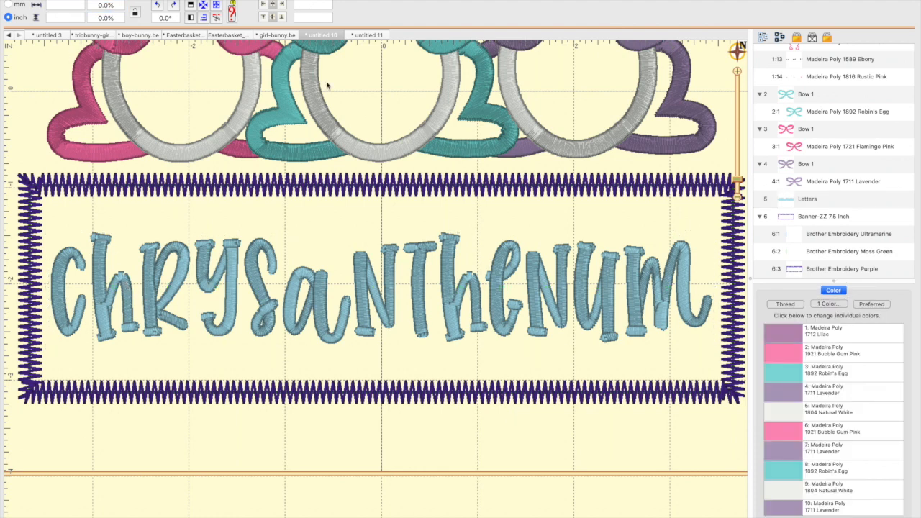
# - Reset the banner lettering's height and width to 100% each
pyautogui.click(736, 75)
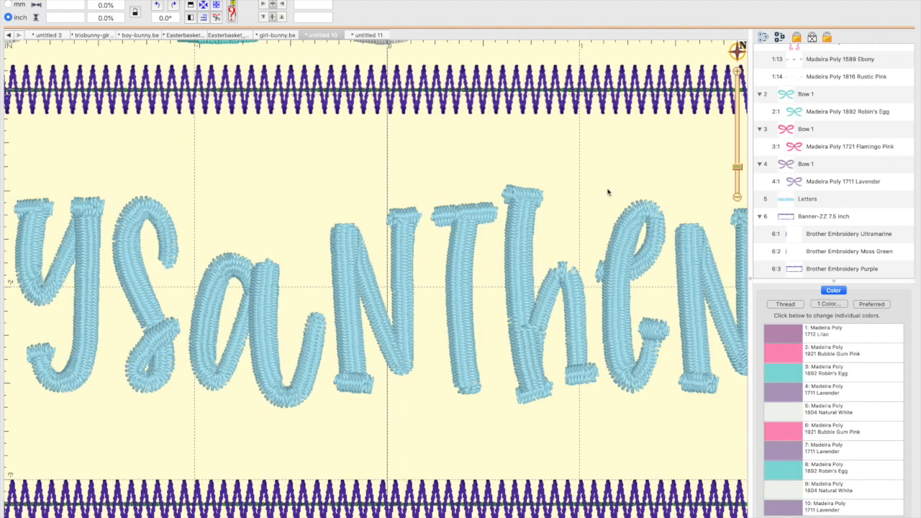
pyautogui.click(566, 273)
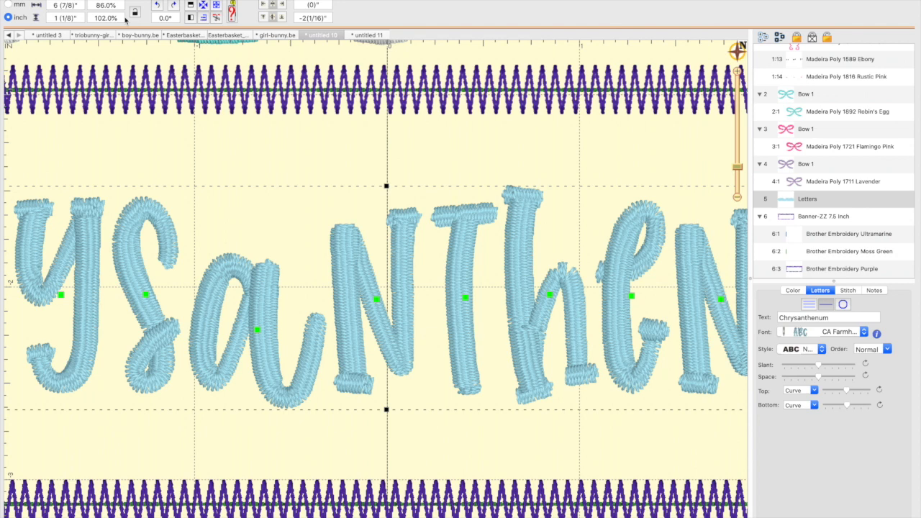
pyautogui.moveTo(125, 18); pyautogui.dragTo(80, 18)
pyautogui.write('100')
pyautogui.press('Return')
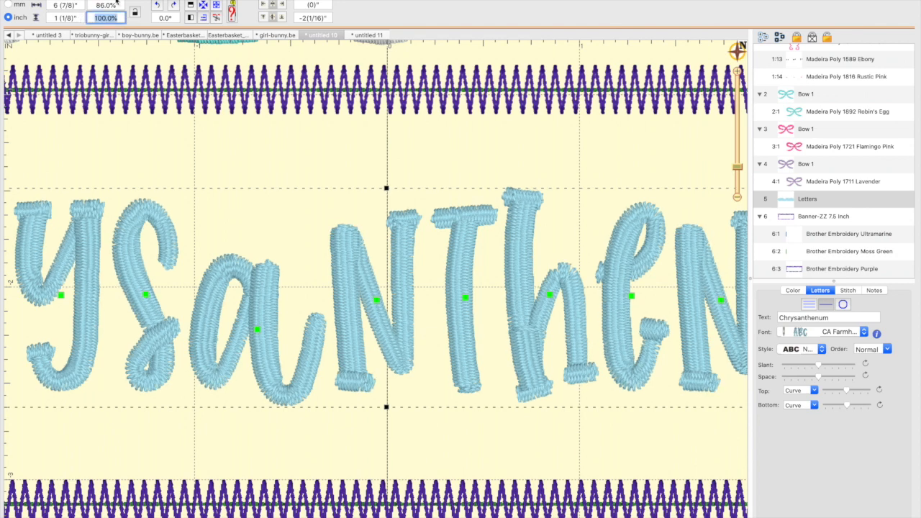
pyautogui.moveTo(116, 4); pyautogui.dragTo(43, 5)
pyautogui.write('100')
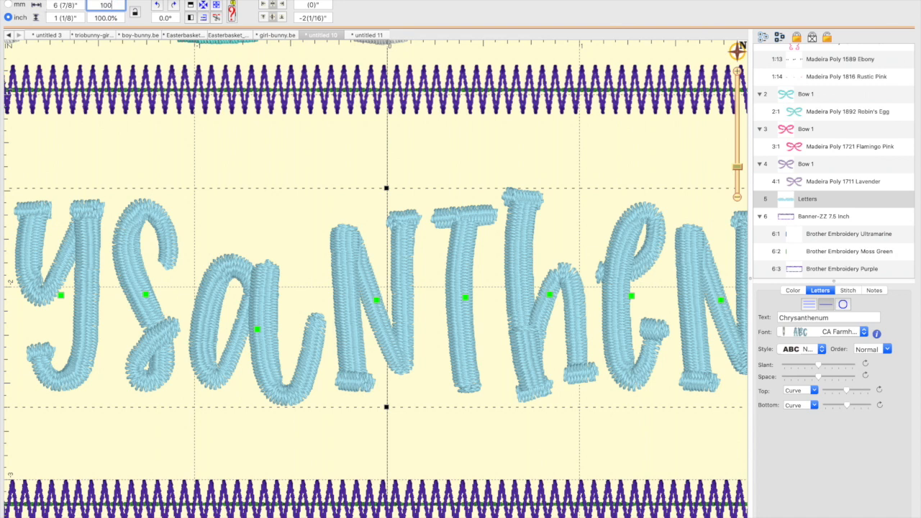
pyautogui.press('Return')
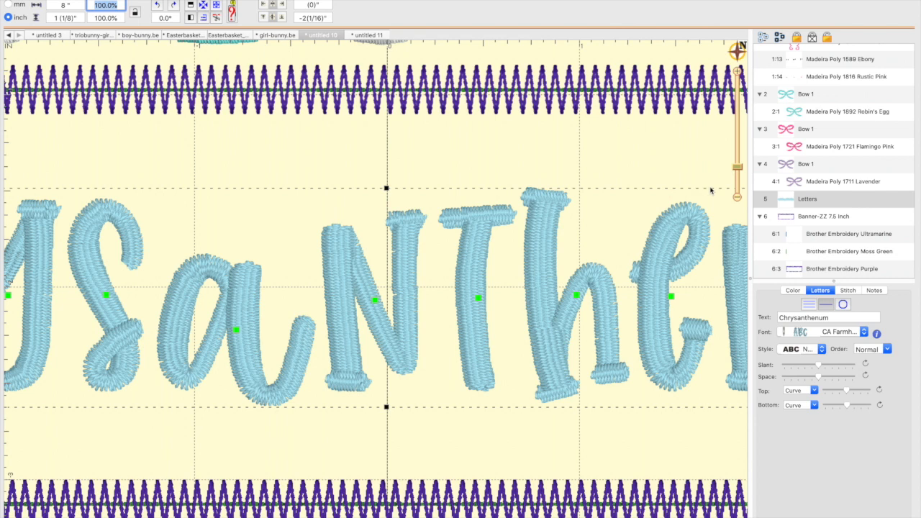
# - Change the banner lettering's font to I2SBallerinaScript 0_75in
pyautogui.click(737, 198)
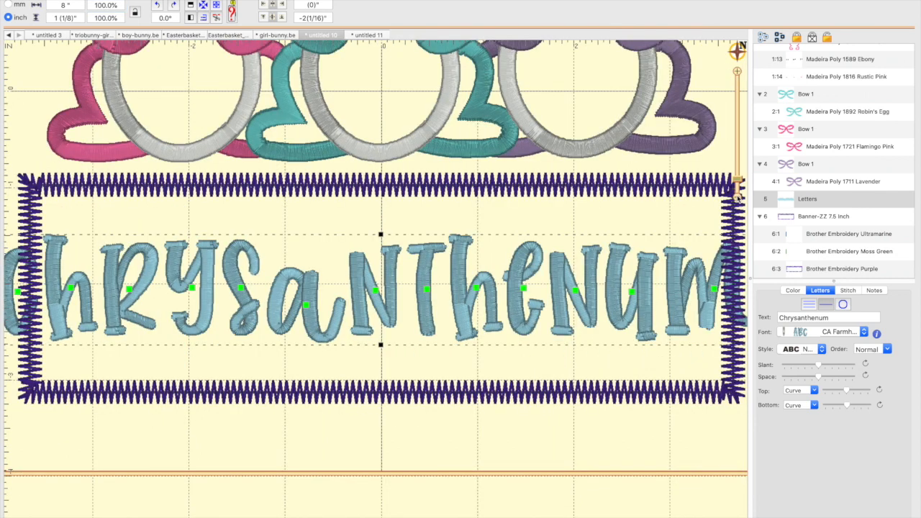
pyautogui.click(736, 196)
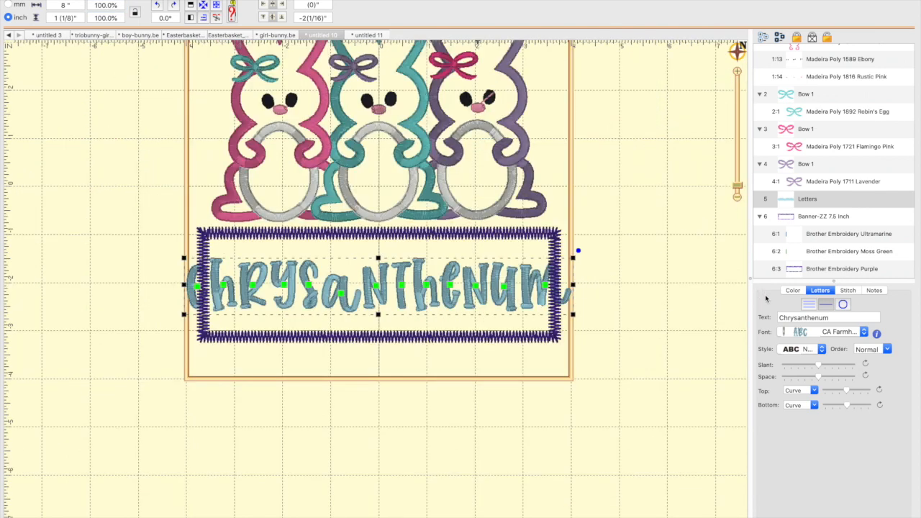
pyautogui.click(833, 333)
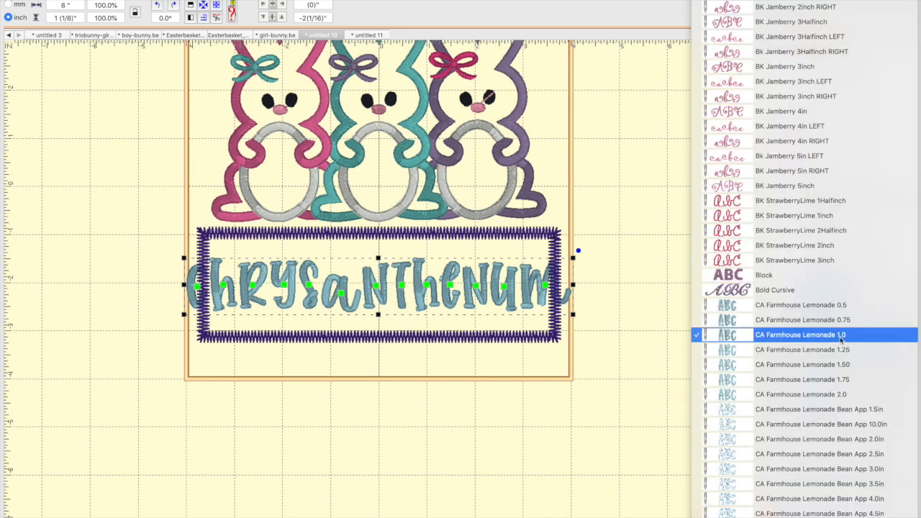
pyautogui.scroll(-10, 837, 388)
pyautogui.scroll(-2, 835, 385)
pyautogui.scroll(-4, 808, 410)
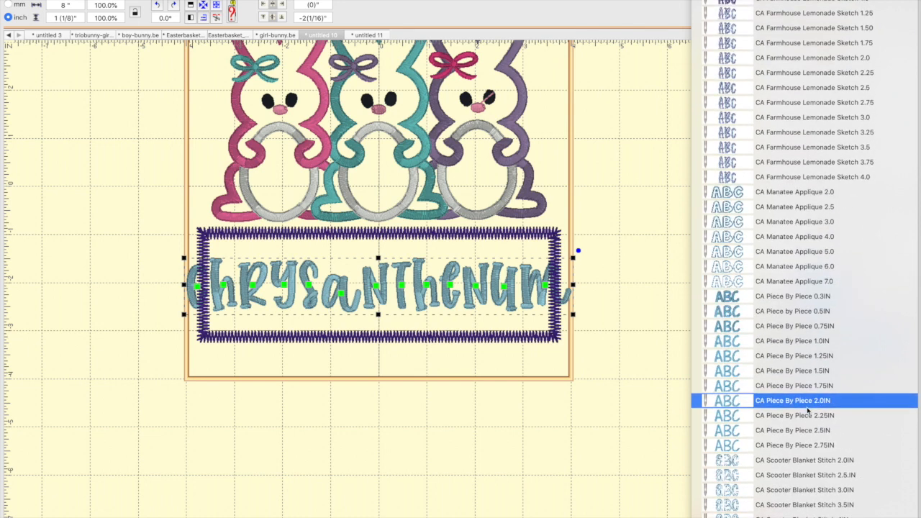
pyautogui.scroll(-3, 808, 409)
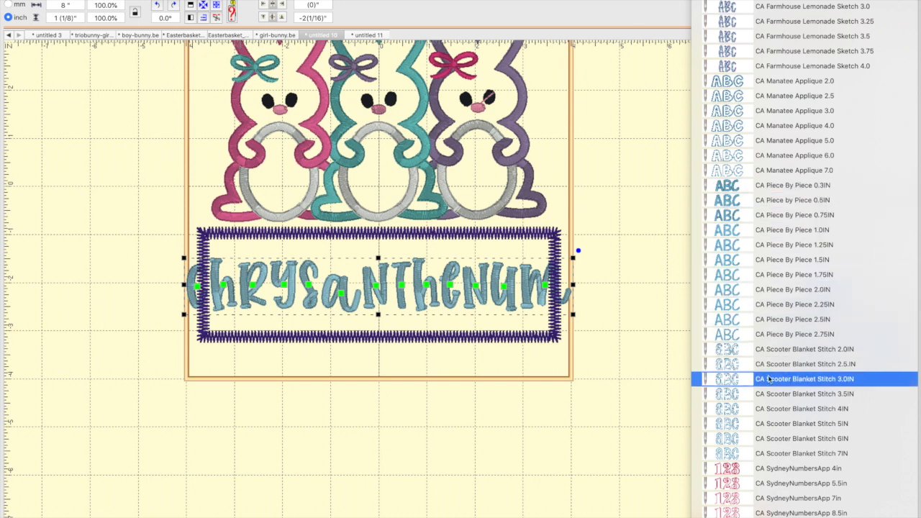
pyautogui.scroll(-15, 768, 377)
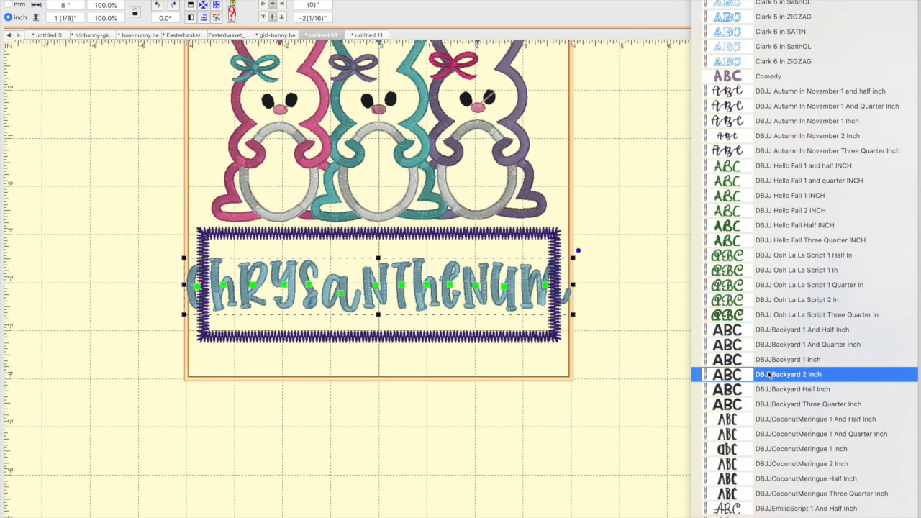
pyautogui.scroll(-8, 769, 374)
pyautogui.scroll(-11, 752, 408)
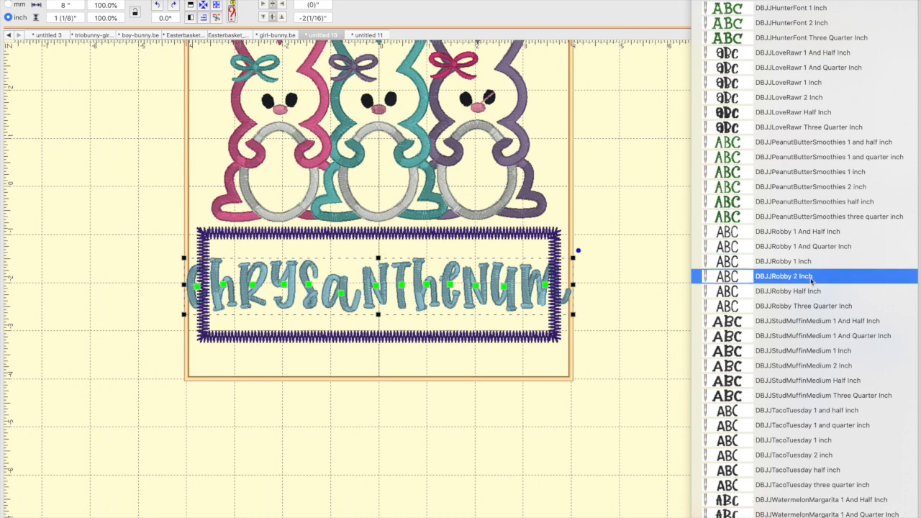
pyautogui.scroll(-5, 812, 279)
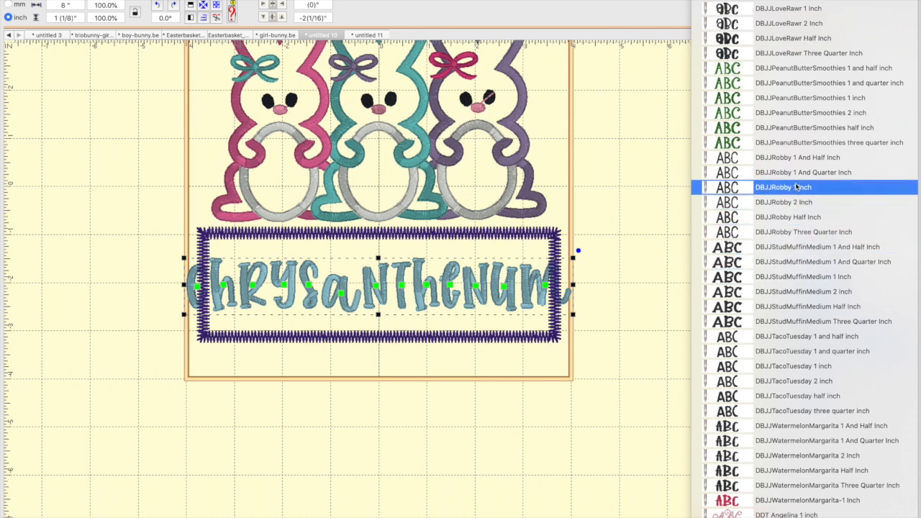
pyautogui.scroll(-15, 810, 421)
pyautogui.scroll(-7, 804, 447)
pyautogui.scroll(-11, 805, 449)
pyautogui.scroll(-11, 804, 448)
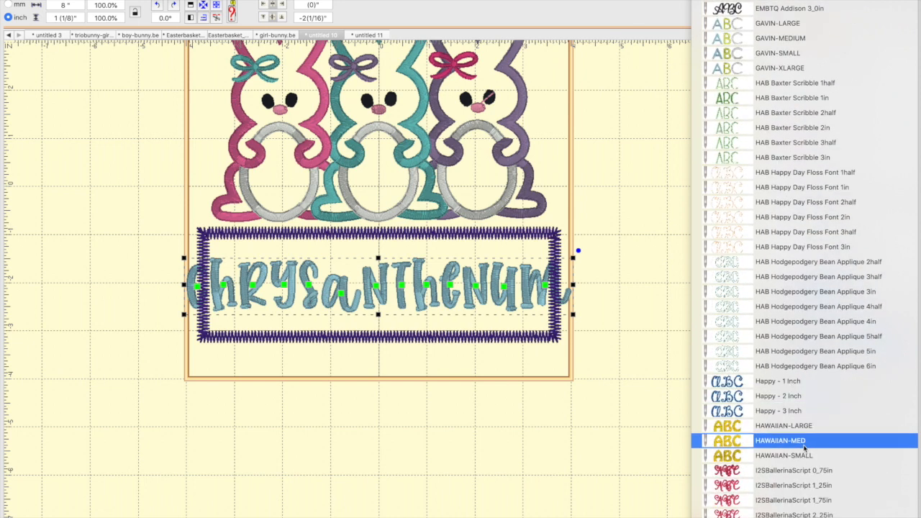
pyautogui.scroll(-4, 796, 426)
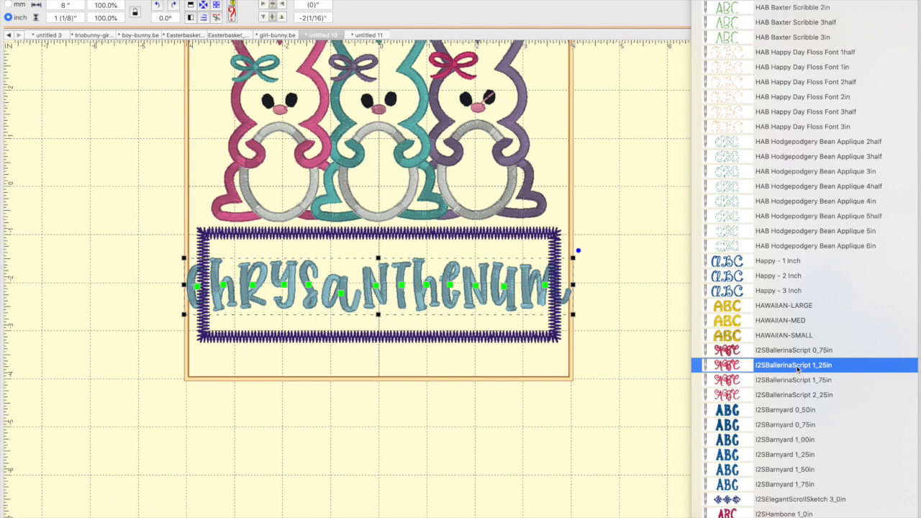
pyautogui.click(795, 350)
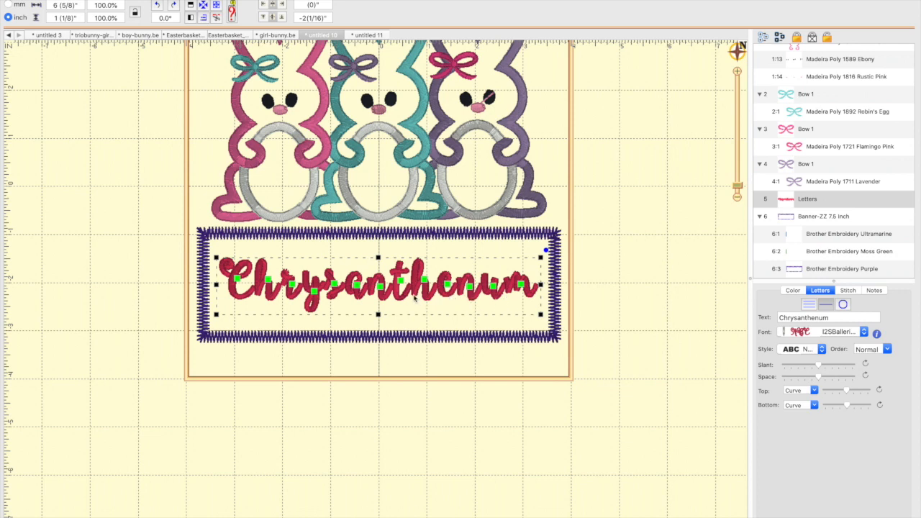
# - Try the I2SBallerinaScript 1_25in and I2SHardCandyOpenBean 1_00in fonts on the banner lettering
pyautogui.click(820, 336)
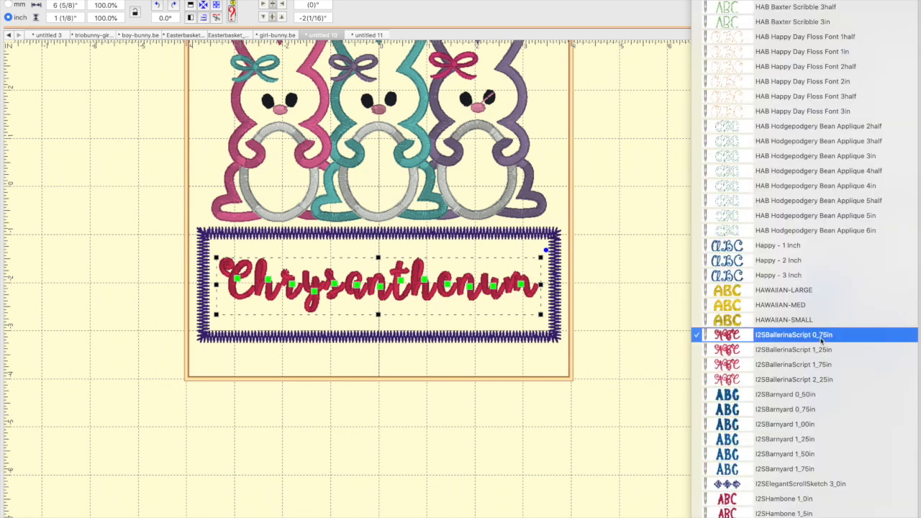
pyautogui.click(821, 350)
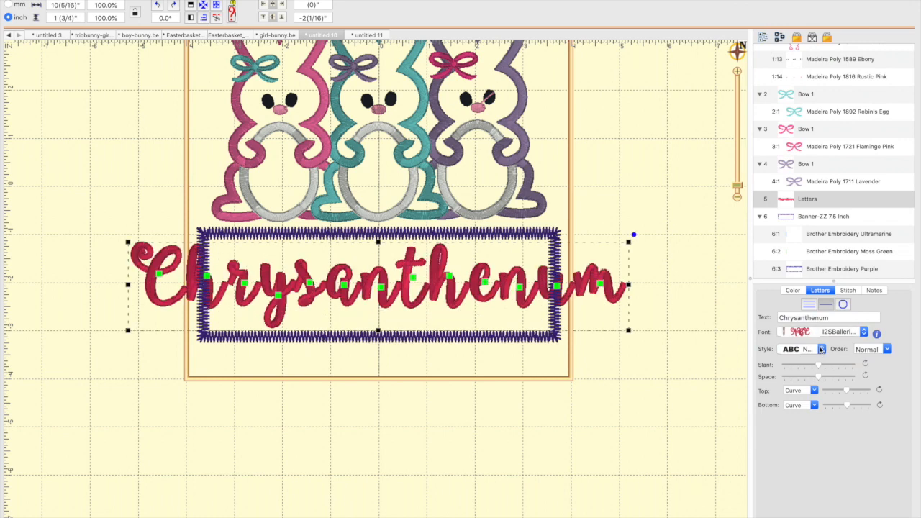
pyautogui.click(820, 332)
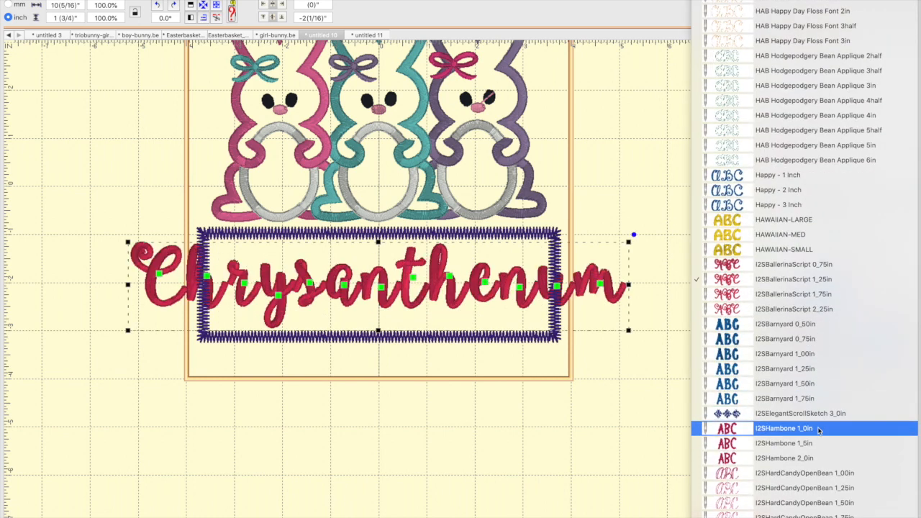
pyautogui.scroll(-5, 818, 430)
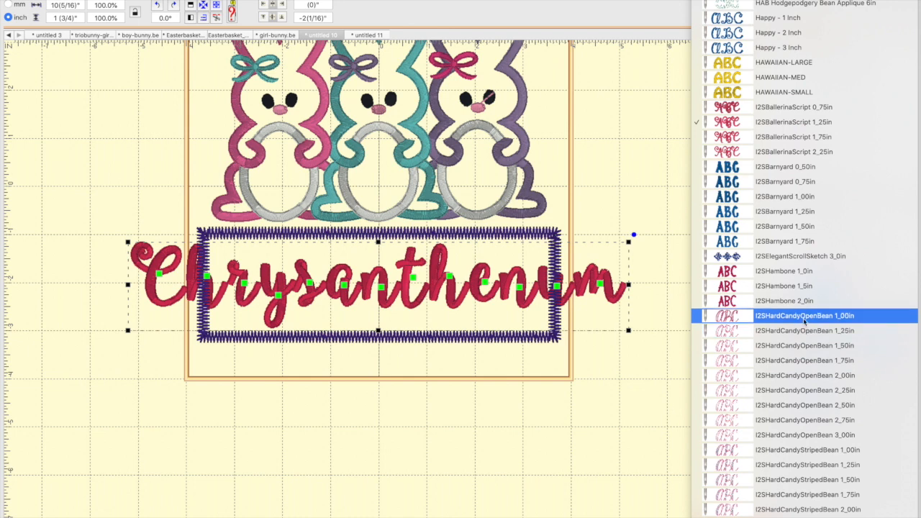
pyautogui.click(804, 321)
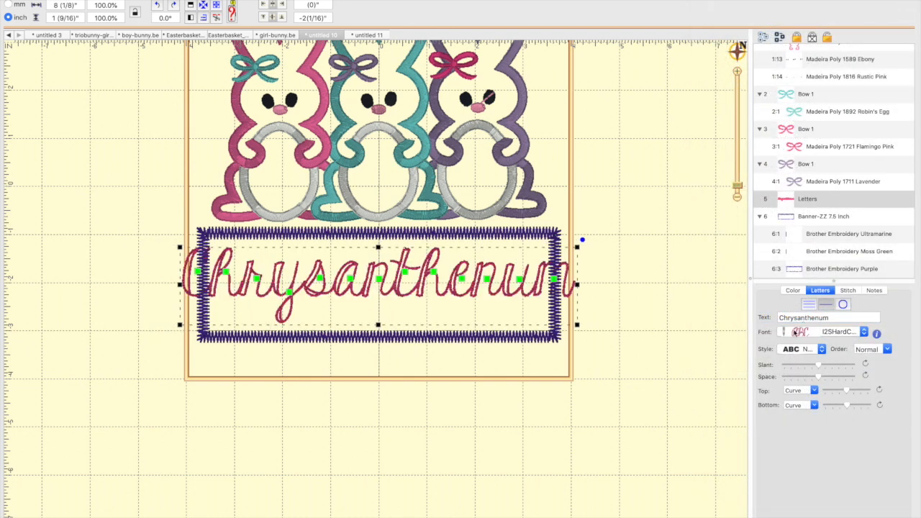
# - Change the banner lettering's font to EB-SkinnySeedsSatin - 1 inch
pyautogui.click(797, 332)
pyautogui.scroll(-2, 797, 504)
pyautogui.scroll(-10, 797, 511)
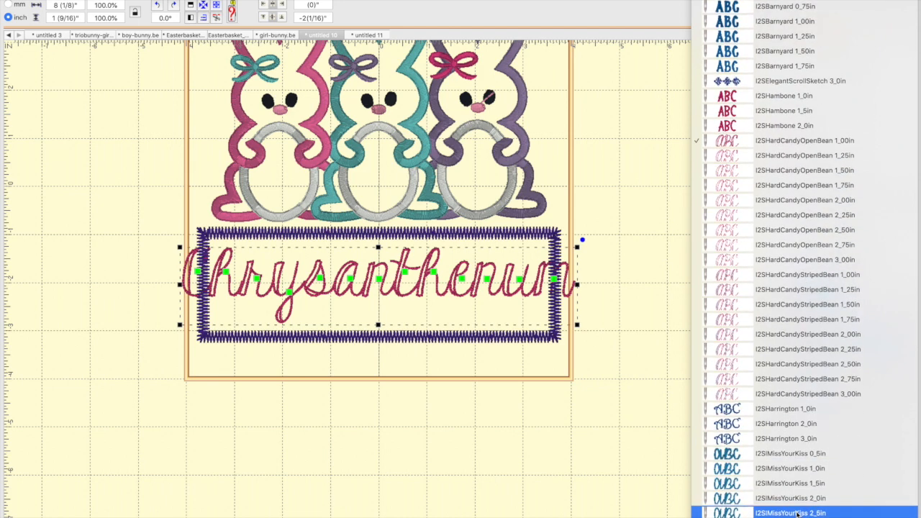
pyautogui.scroll(-12, 797, 491)
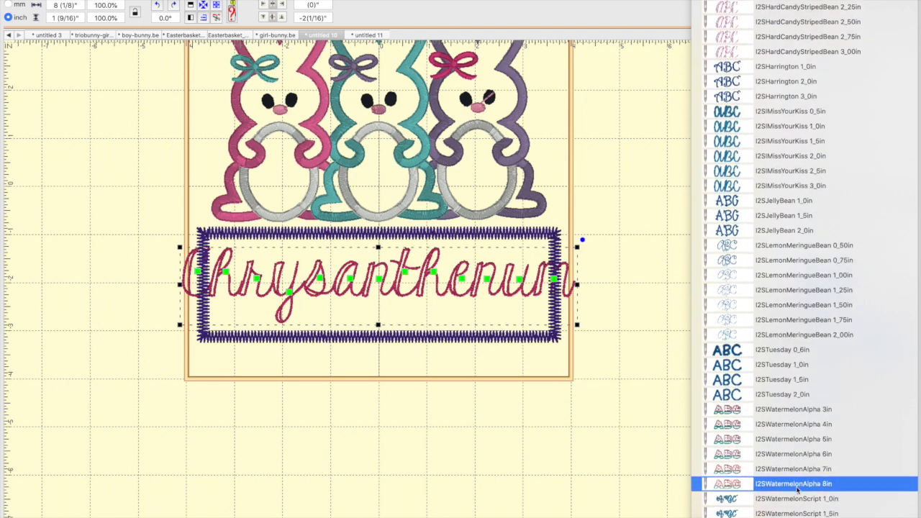
pyautogui.scroll(-8, 787, 490)
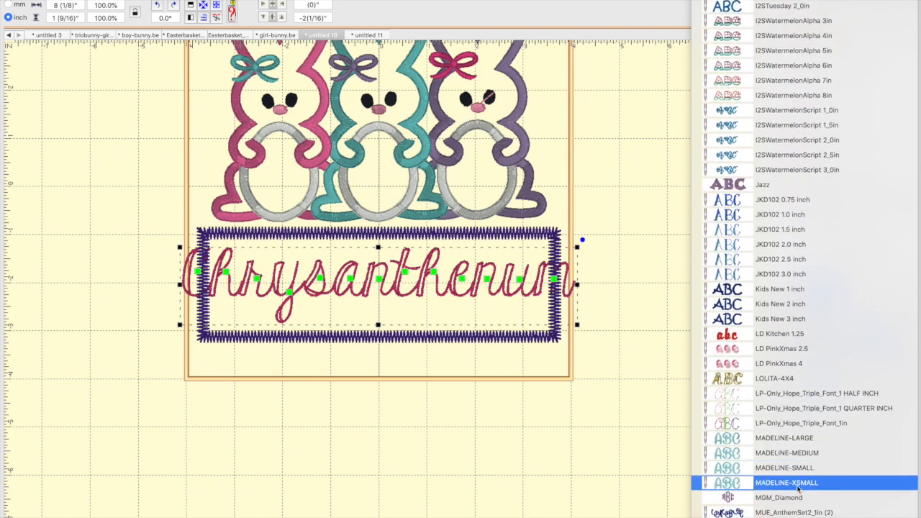
pyautogui.scroll(-20, 794, 393)
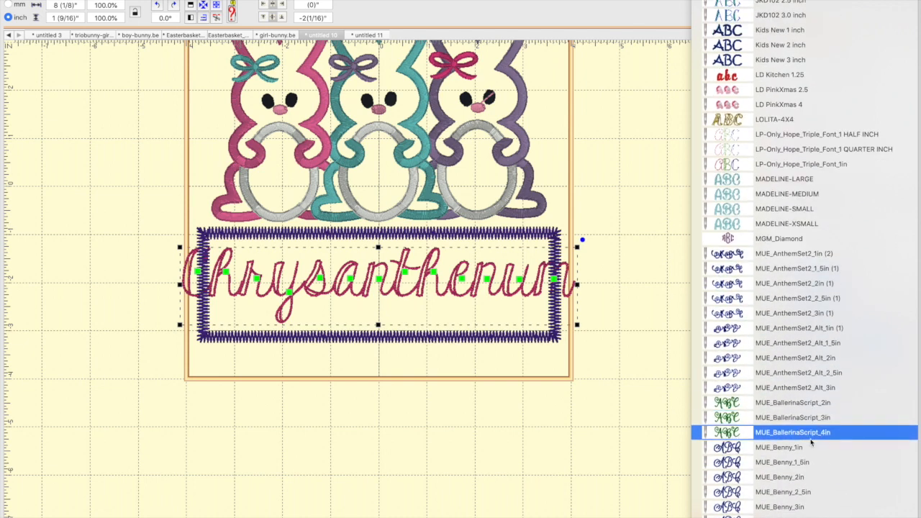
pyautogui.scroll(-11, 811, 446)
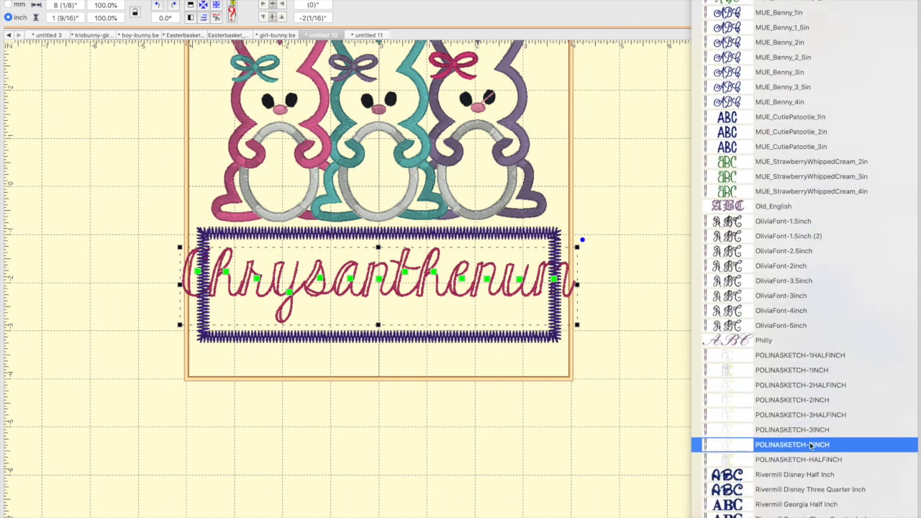
pyautogui.scroll(-15, 811, 446)
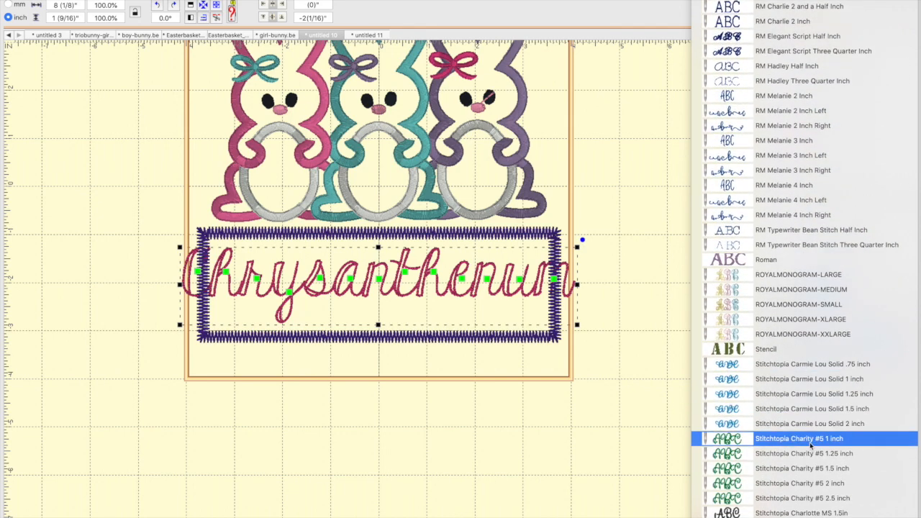
pyautogui.scroll(20, 811, 446)
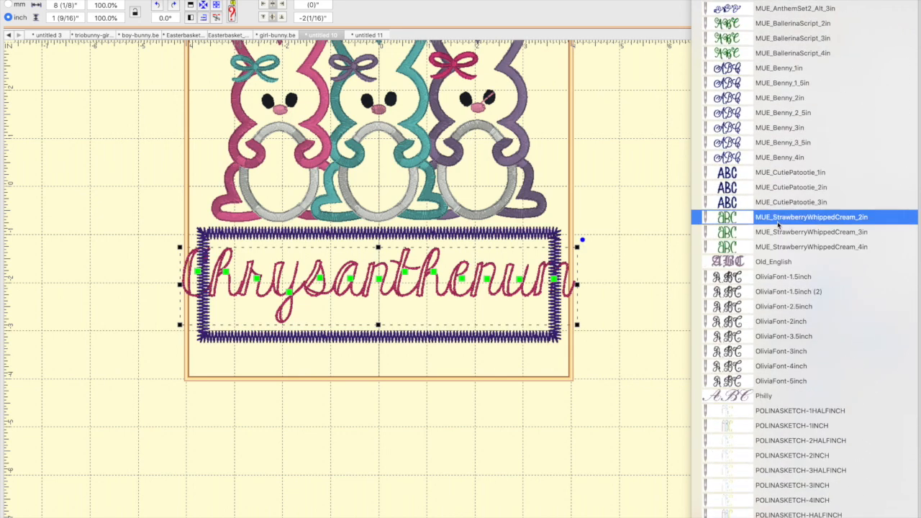
pyautogui.scroll(20, 778, 227)
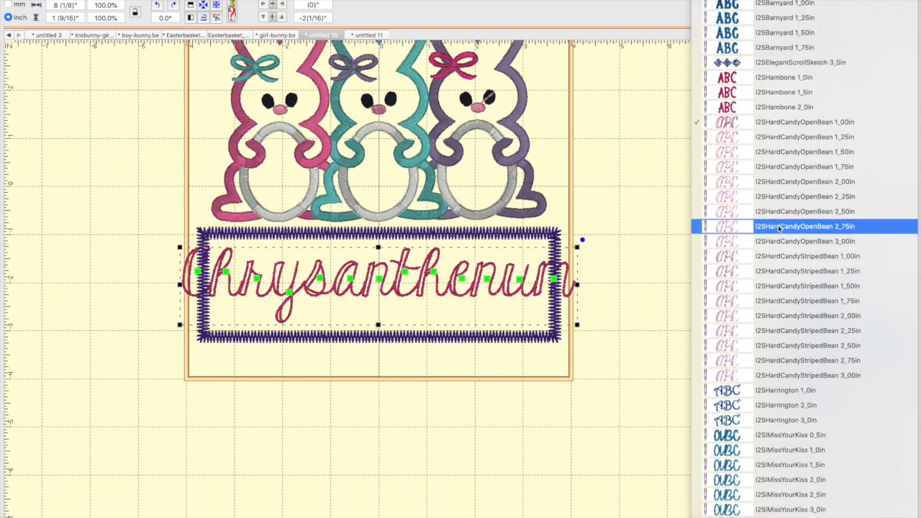
pyautogui.scroll(20, 779, 227)
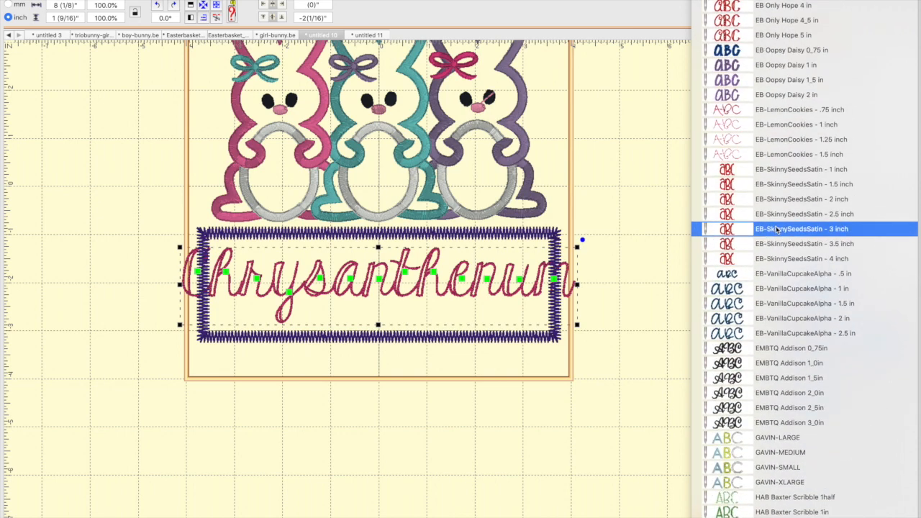
pyautogui.click(777, 172)
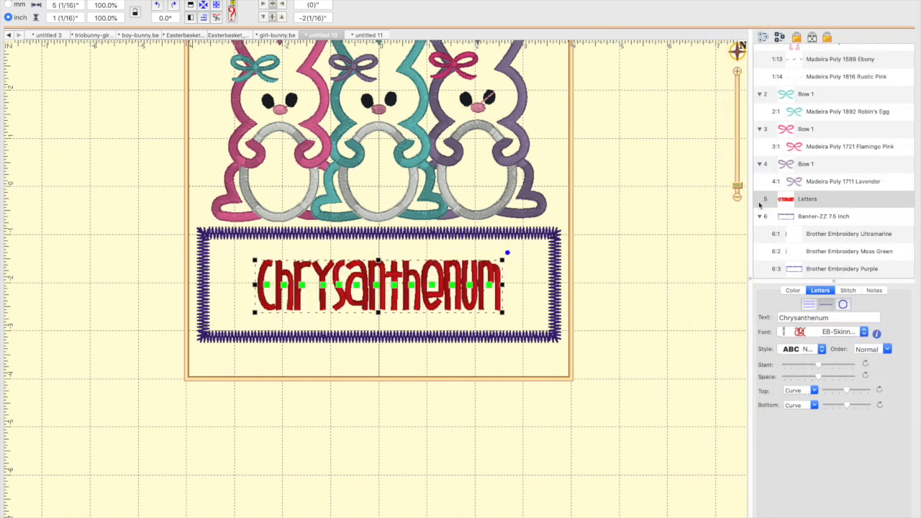
# - Switch the banner lettering to the larger EB-SkinnySeedsSatin - 1.5 inch font
pyautogui.click(784, 334)
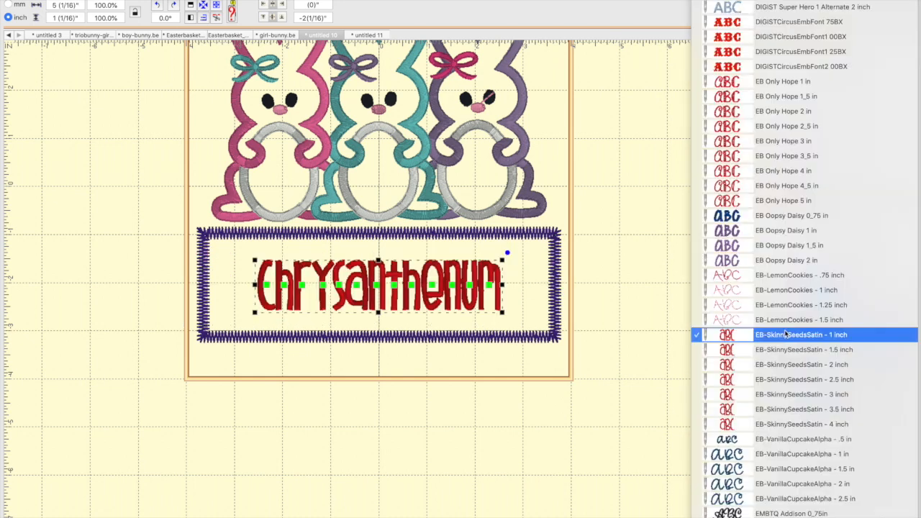
pyautogui.click(789, 349)
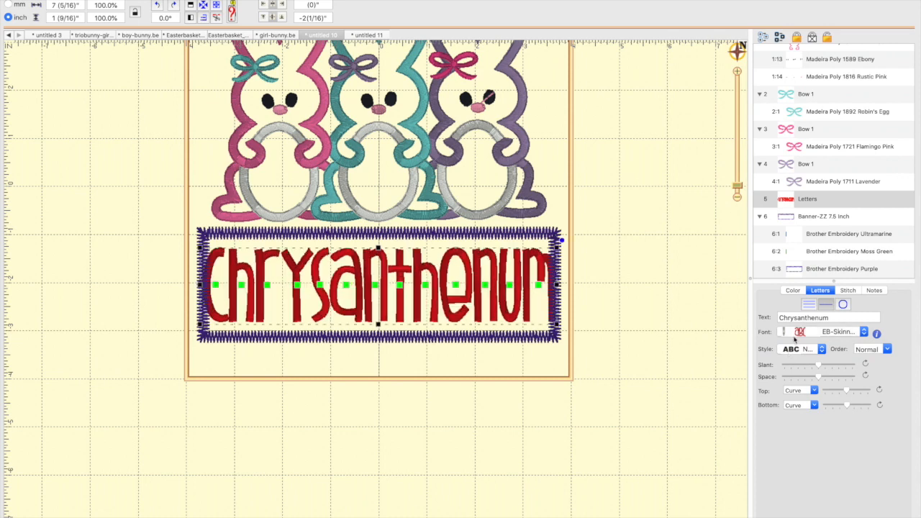
pyautogui.click(796, 335)
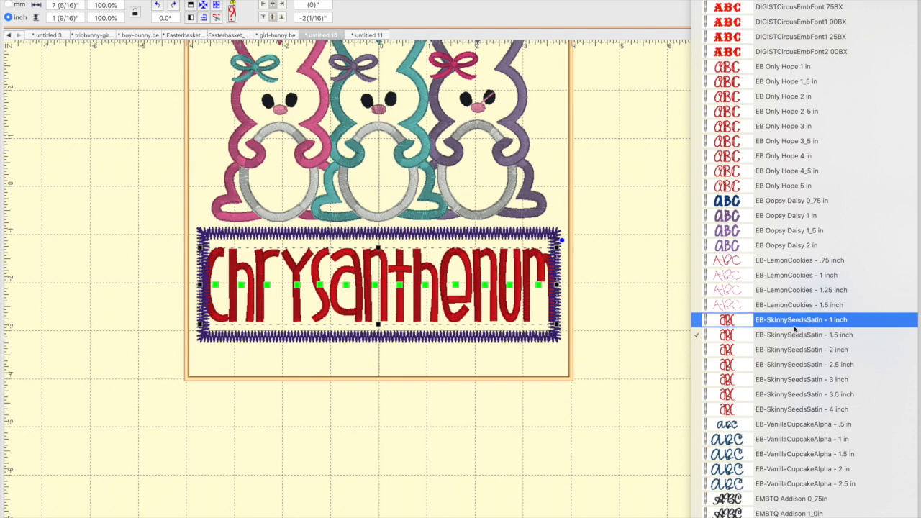
pyautogui.click(612, 377)
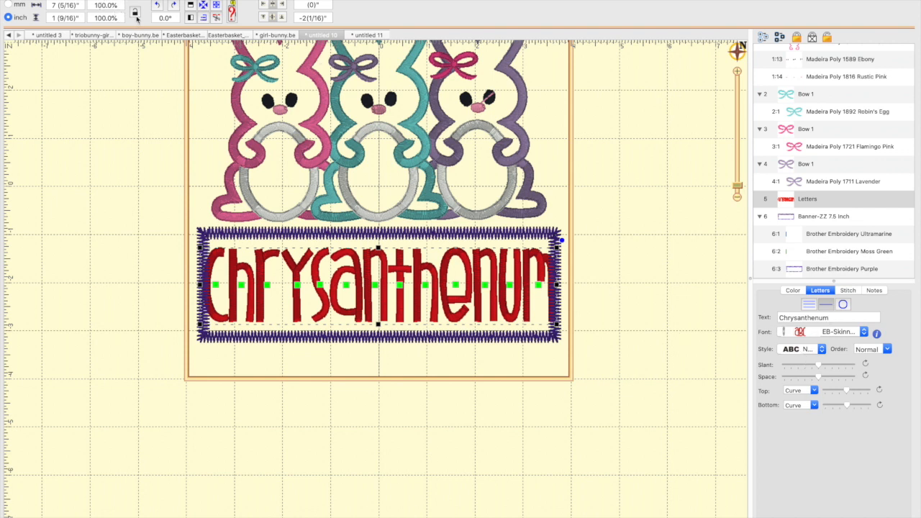
# - Scale the banner lettering proportionally, trying 95% and settling on 93% for width and height
pyautogui.moveTo(122, 5); pyautogui.dragTo(17, 5)
pyautogui.write('95')
pyautogui.press('Return')
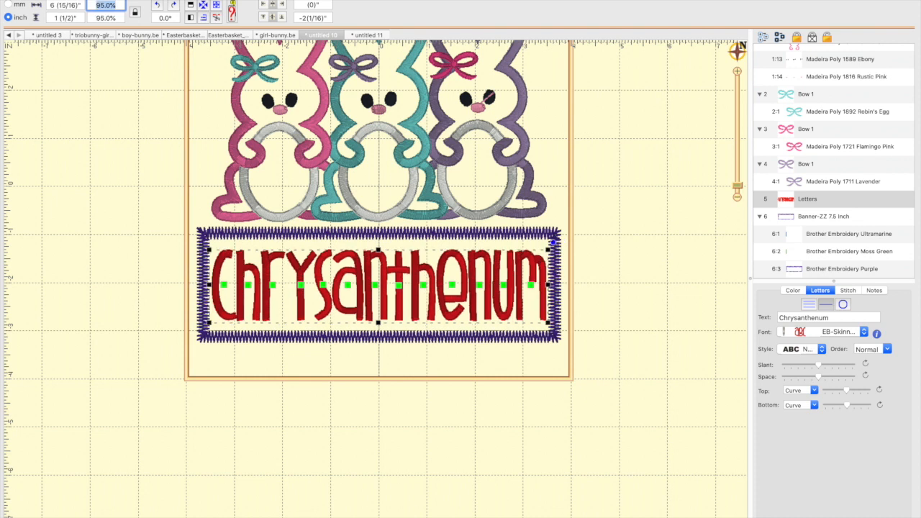
pyautogui.write('93')
pyautogui.press('Return')
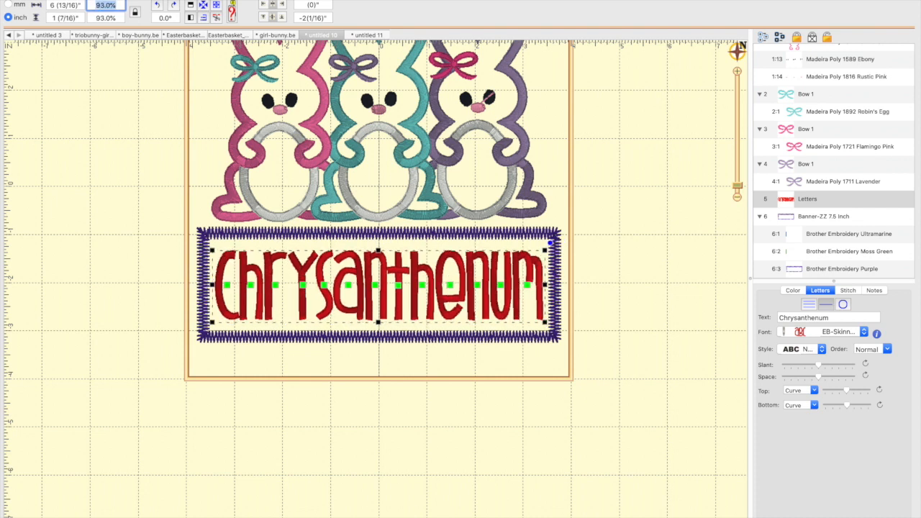
# - Examine the banner lettering up close without its selection markers, and open the lettering's stitch settings
pyautogui.click(698, 168)
pyautogui.click(737, 71)
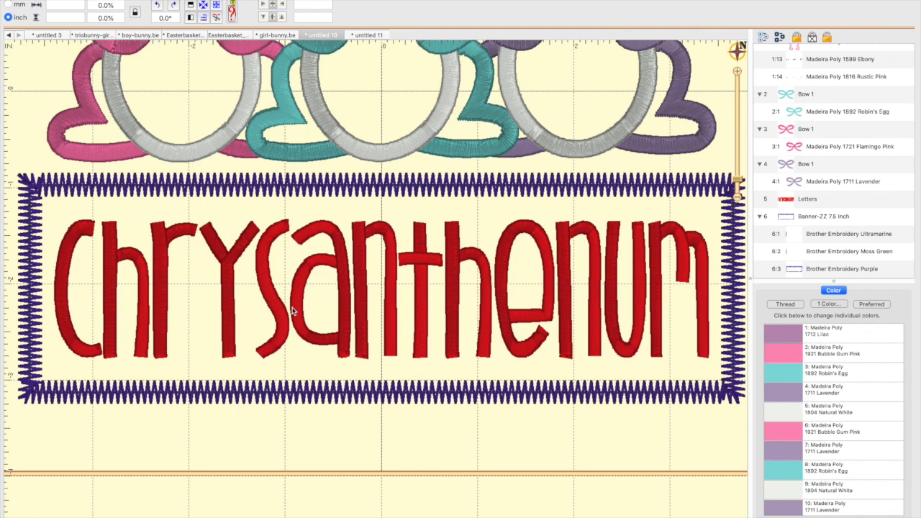
pyautogui.click(492, 266)
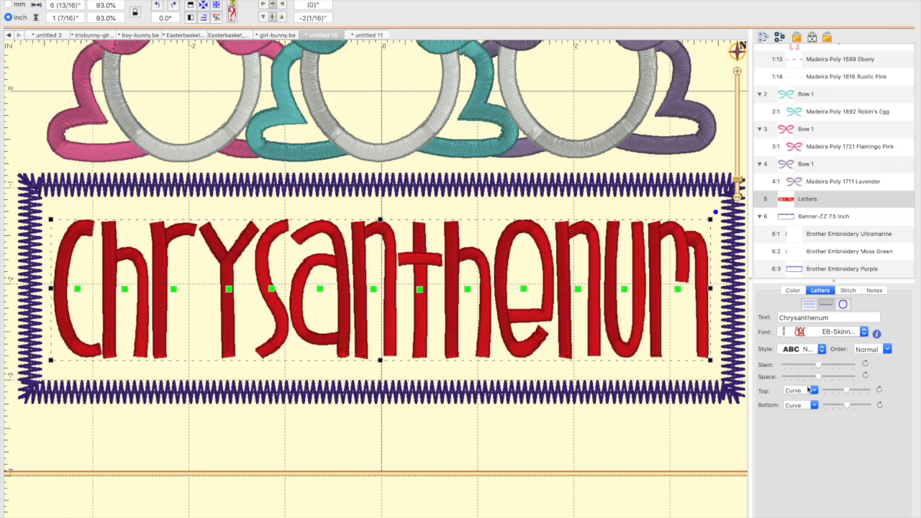
pyautogui.click(849, 291)
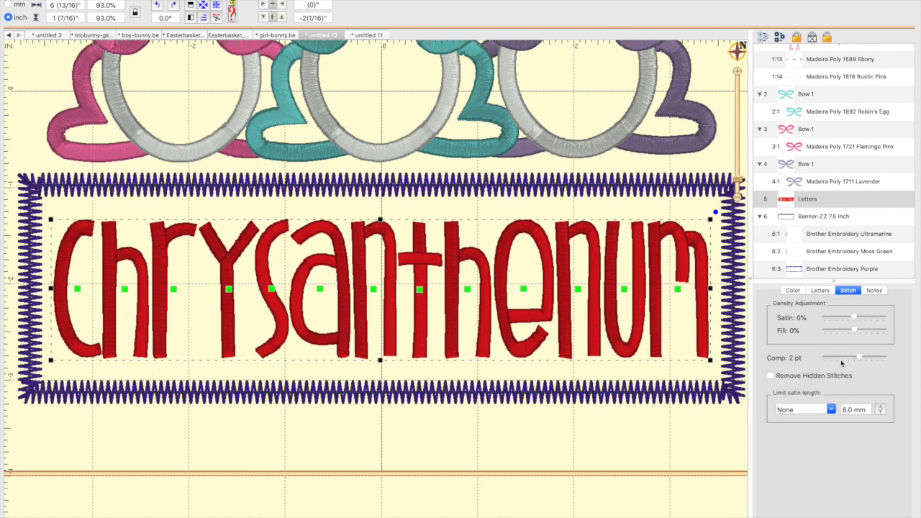
# - Recolor the entire banner lettering, trying Madeira Poly 1892 Robin's Egg and settling on 1721 Flamingo Pink from the current page's palette
pyautogui.click(718, 185)
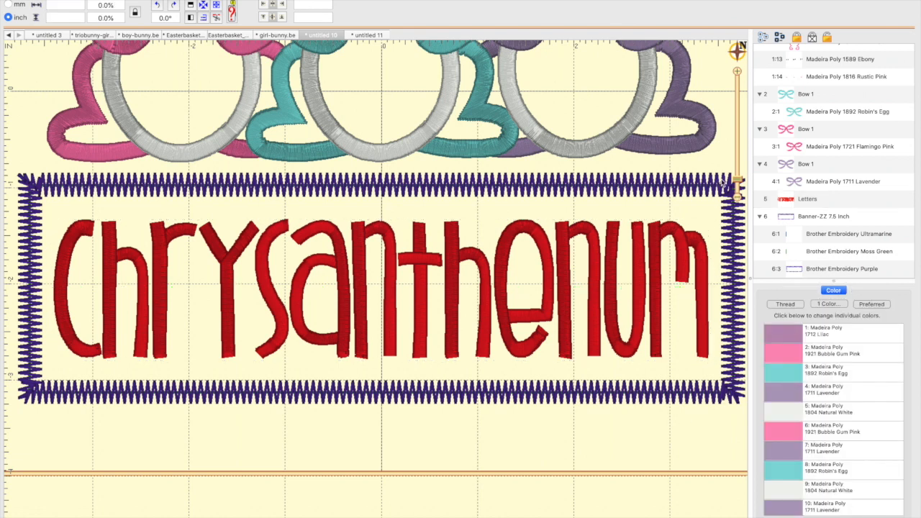
pyautogui.click(738, 198)
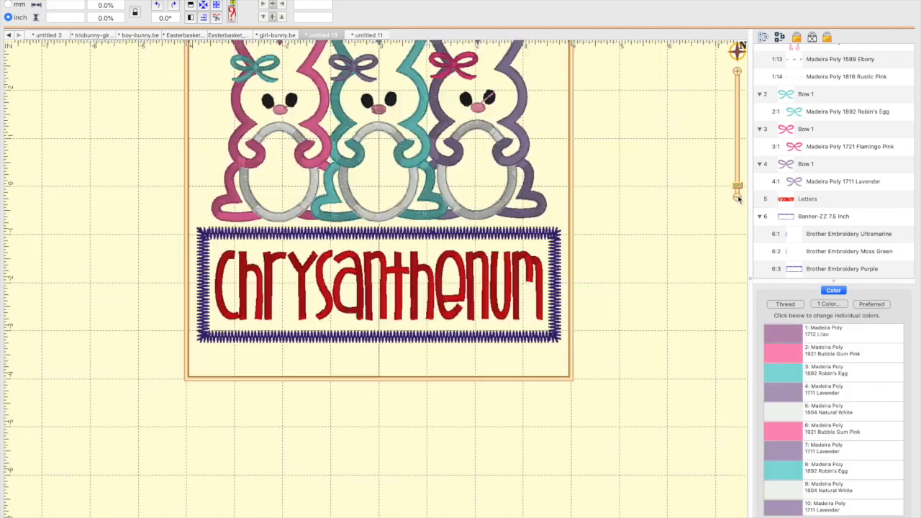
pyautogui.click(515, 295)
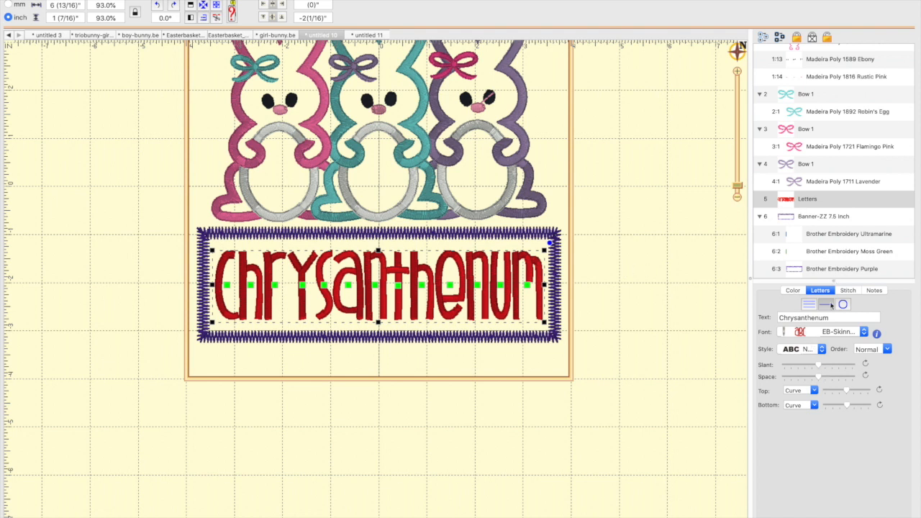
pyautogui.click(794, 290)
pyautogui.click(786, 331)
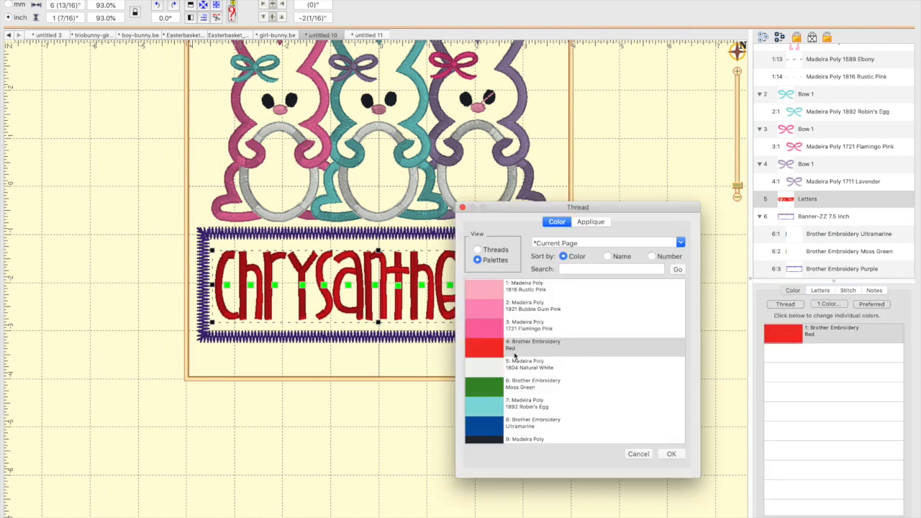
pyautogui.click(495, 412)
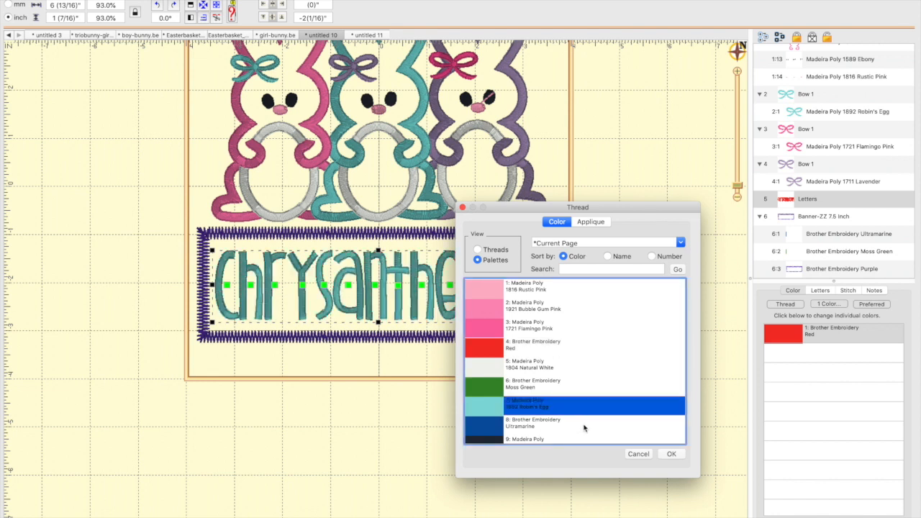
pyautogui.click(502, 330)
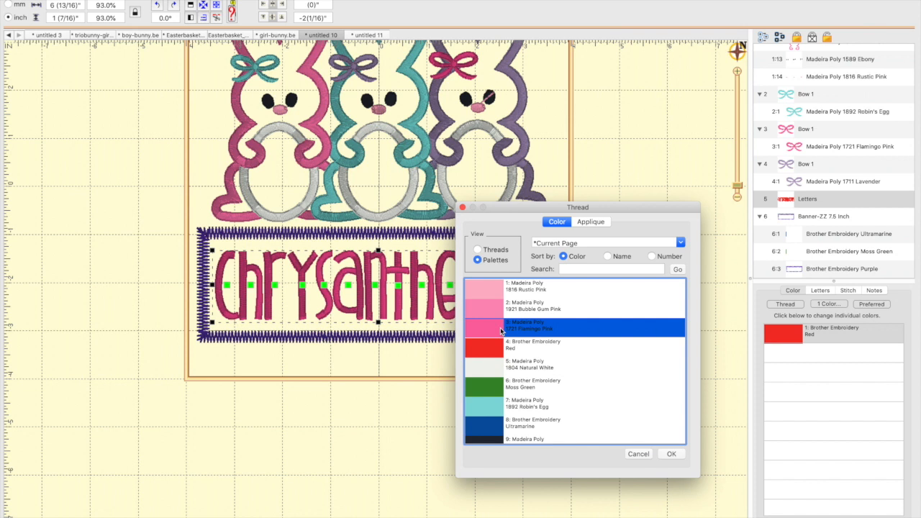
pyautogui.click(670, 455)
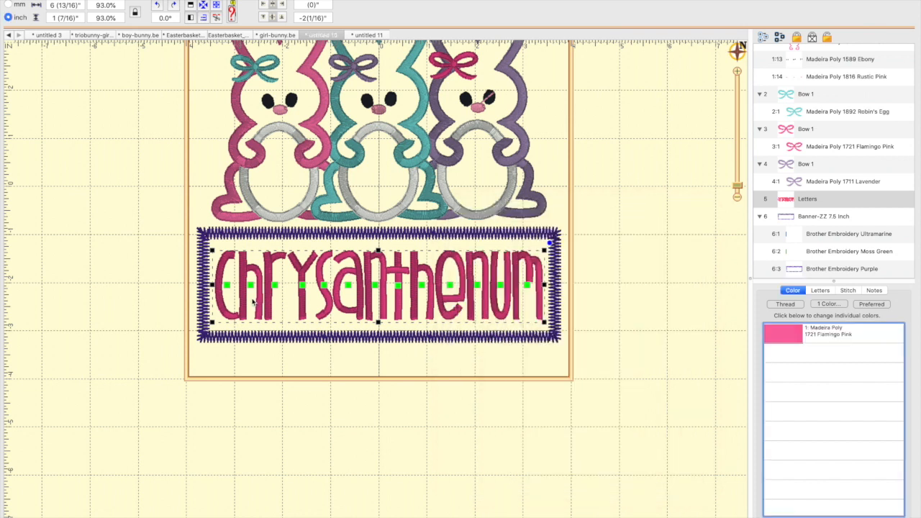
# - Recolor only the first "h" of the banner lettering to Madeira Poly 1892 Robin's Egg
pyautogui.click(229, 288)
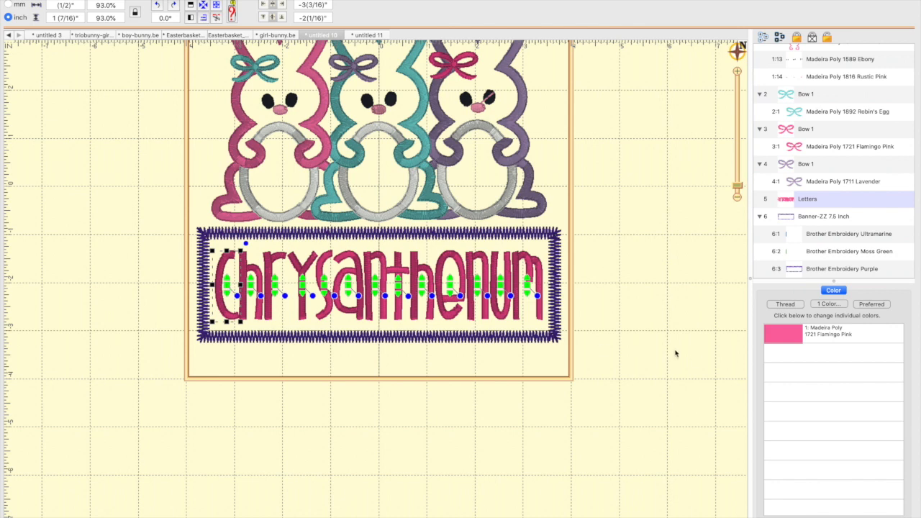
pyautogui.click(251, 289)
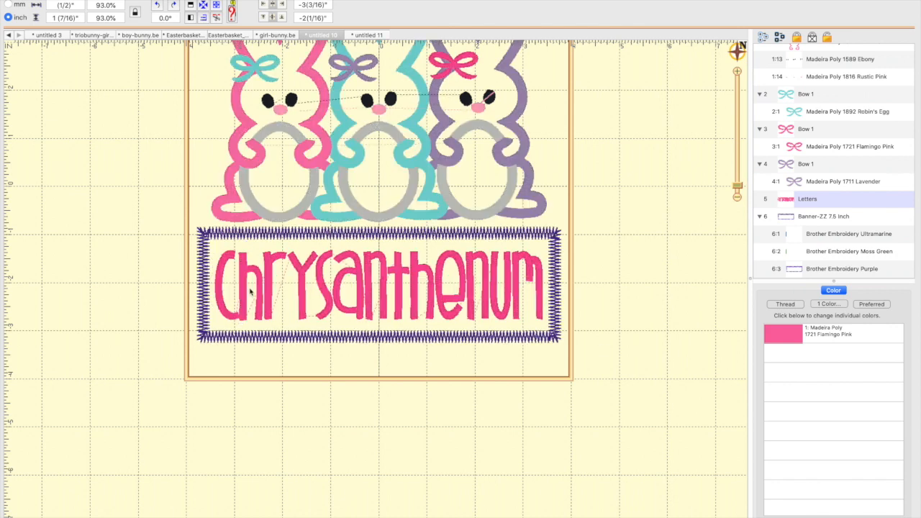
pyautogui.click(793, 335)
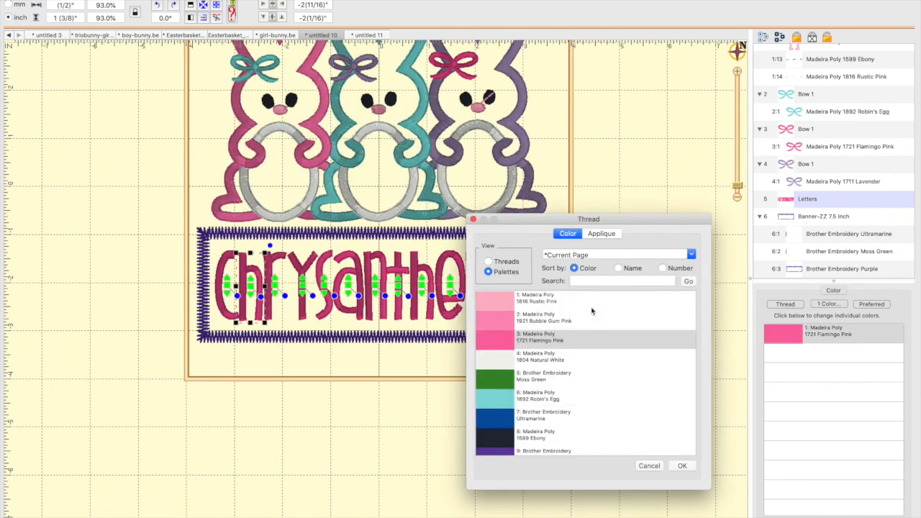
pyautogui.click(505, 402)
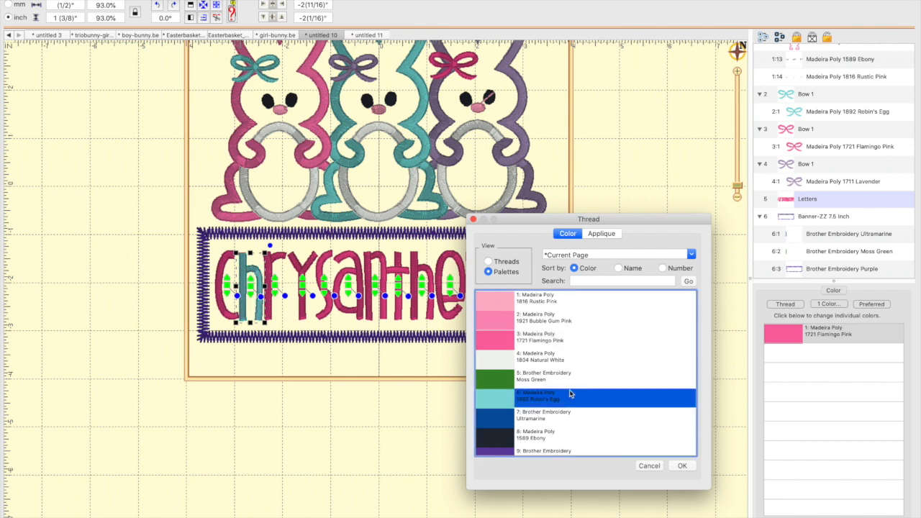
pyautogui.scroll(-2, 568, 395)
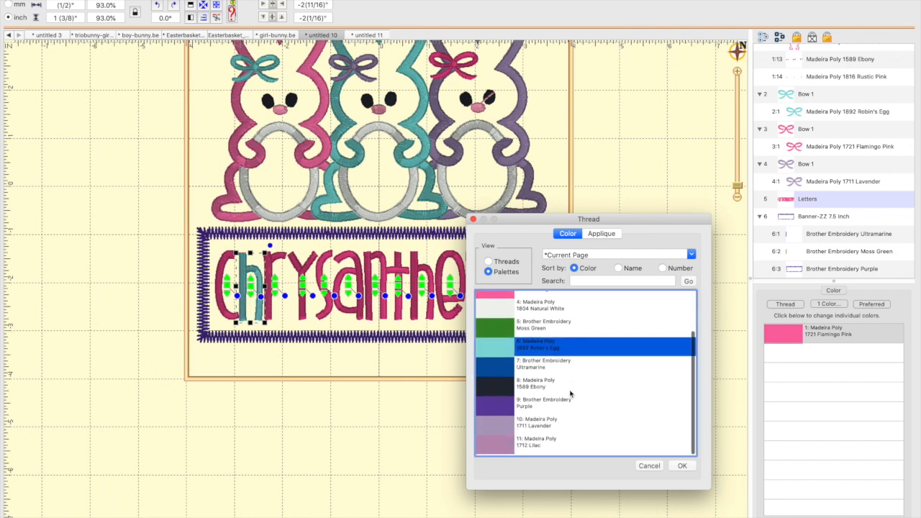
pyautogui.click(680, 467)
# - Recolor only the "r" of the banner lettering to Madeira Poly 1711 Lavender
pyautogui.click(273, 286)
pyautogui.doubleClick(781, 336)
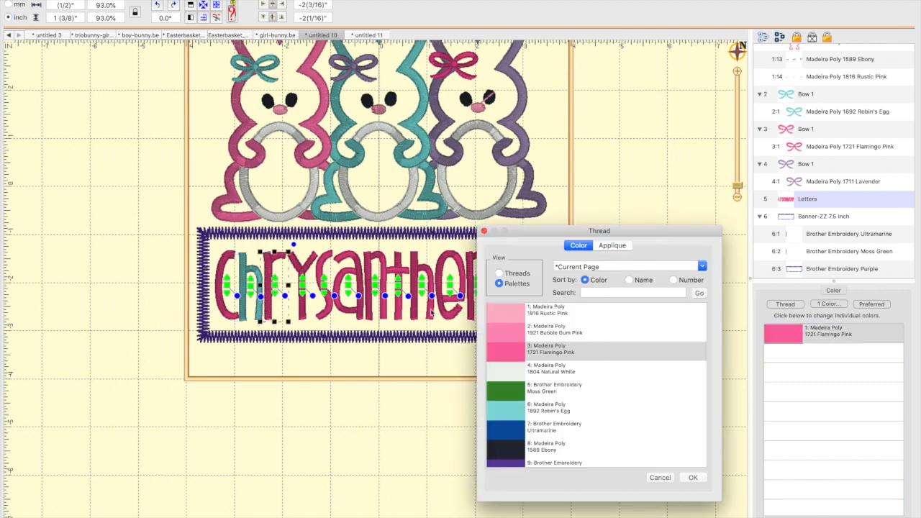
pyautogui.scroll(-3, 537, 425)
pyautogui.click(513, 432)
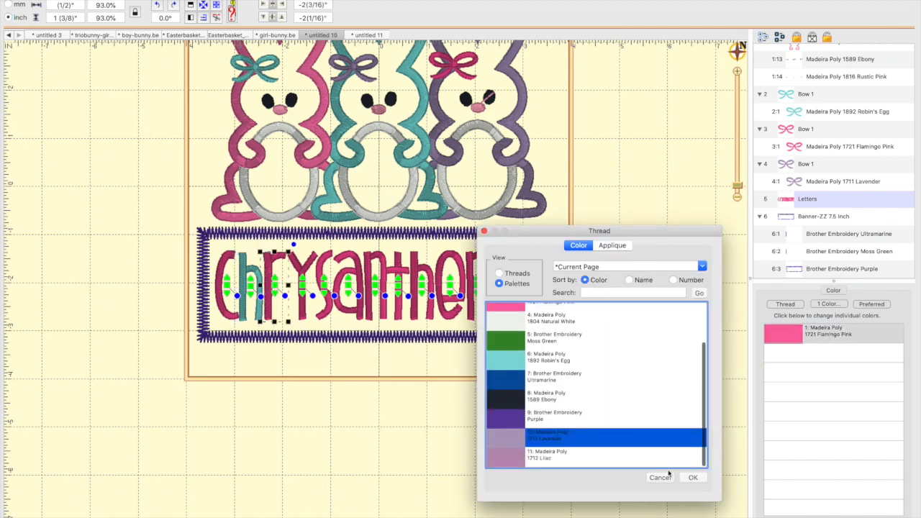
pyautogui.click(693, 477)
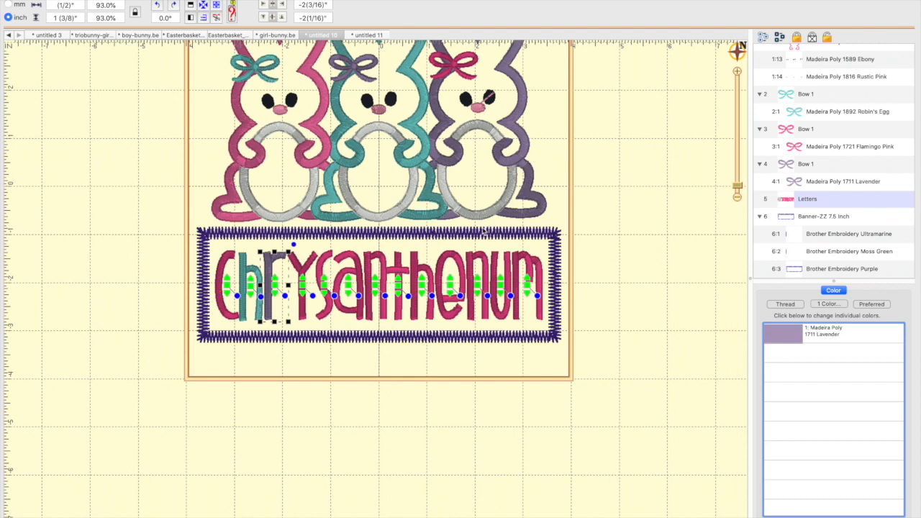
# - Convert the design's thread colors to the Madeira Poly brand
pyautogui.click(492, 232)
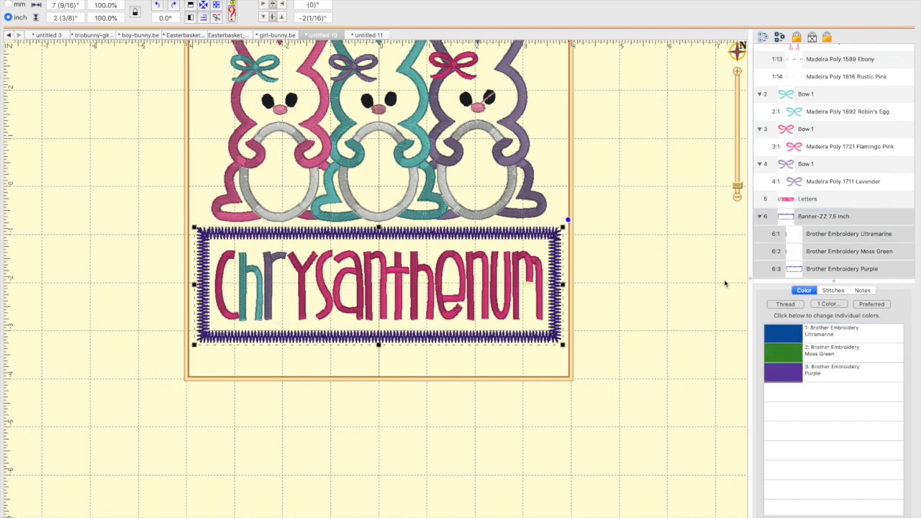
pyautogui.click(682, 272)
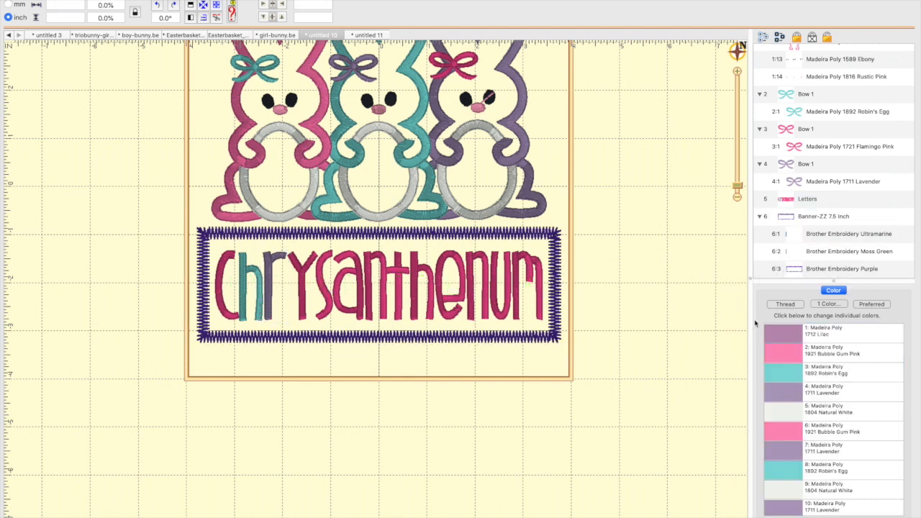
pyautogui.click(777, 304)
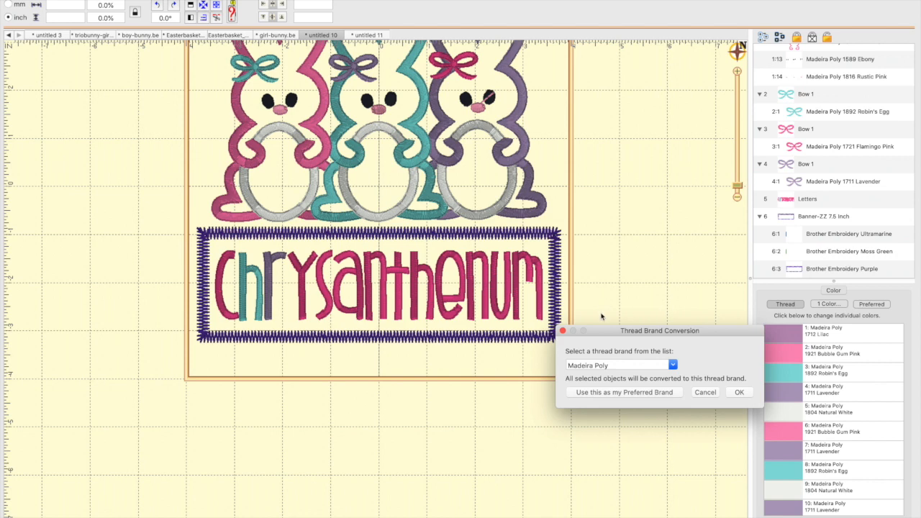
pyautogui.click(739, 393)
# - Change the banner's zigzag border, its third color, to Madeira Poly 1711 Lavender
pyautogui.click(813, 273)
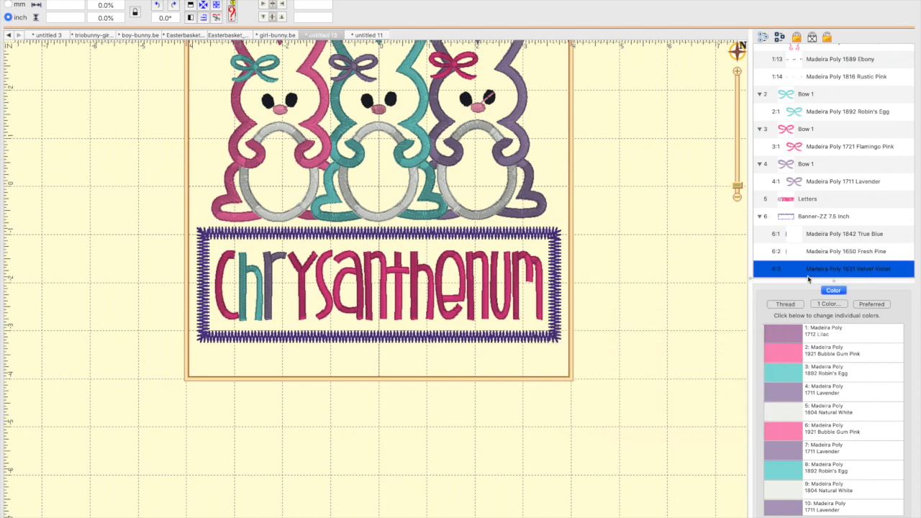
pyautogui.click(783, 338)
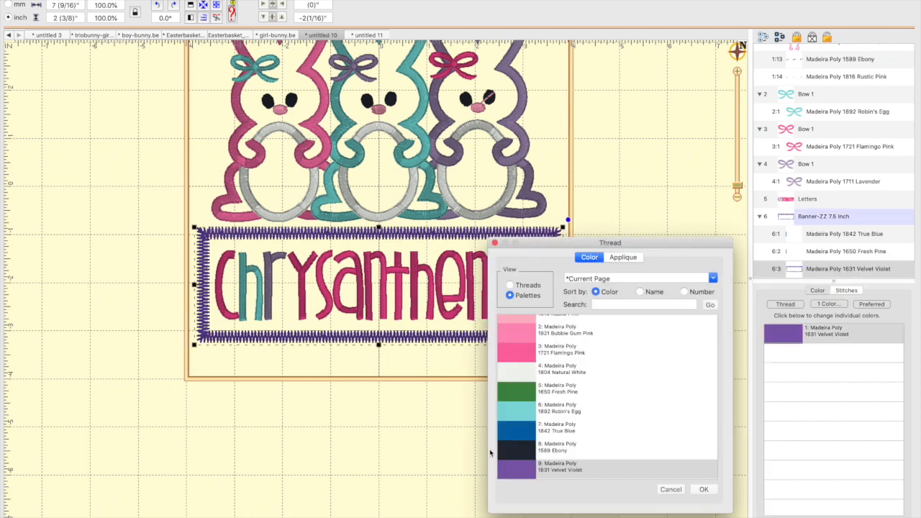
pyautogui.scroll(-2, 545, 447)
pyautogui.click(516, 455)
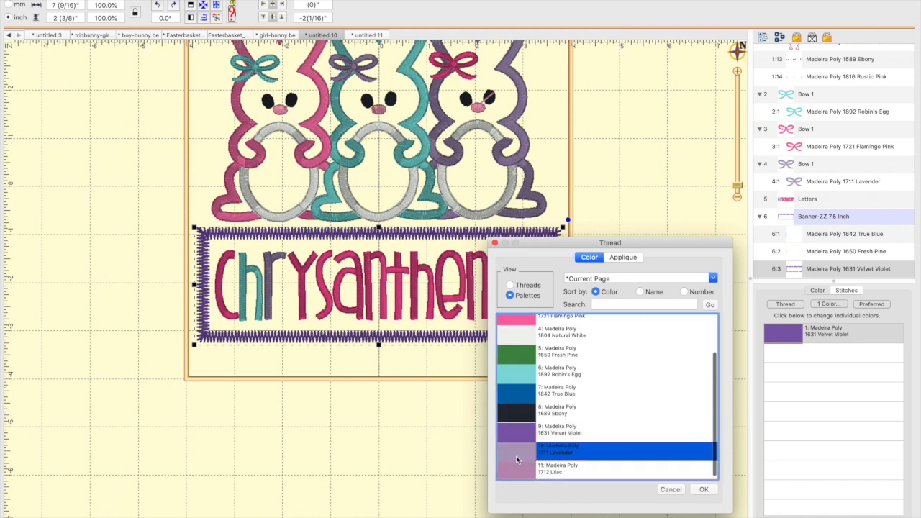
pyautogui.scroll(-1, 591, 438)
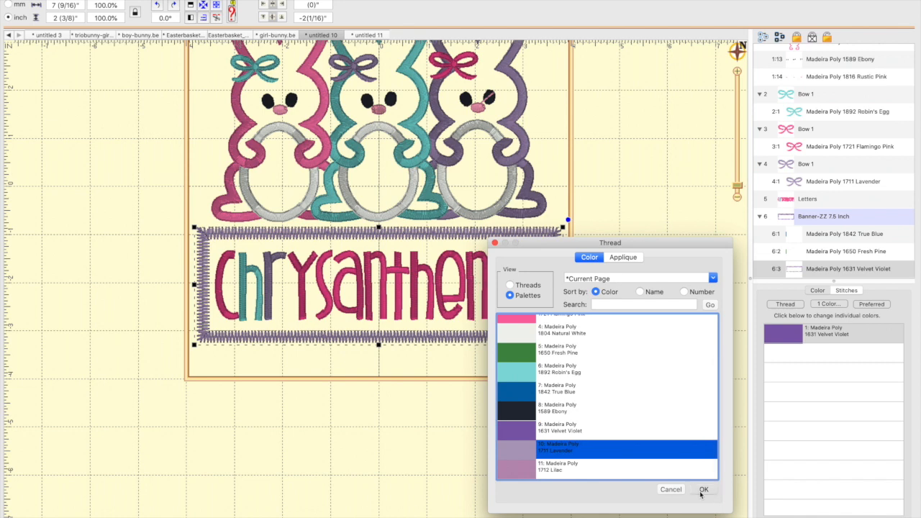
pyautogui.click(701, 492)
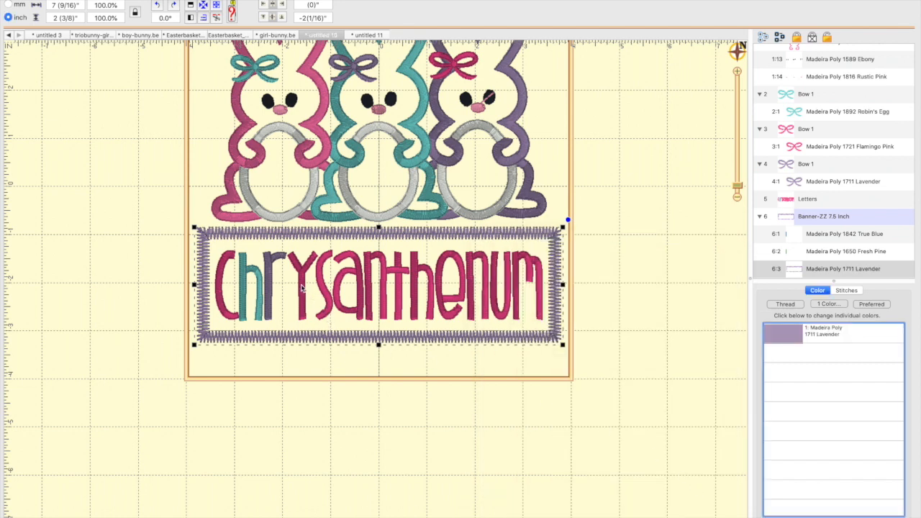
# - Recolor only the "s" of the banner lettering to Madeira Poly 1892 Robin's Egg
pyautogui.click(324, 288)
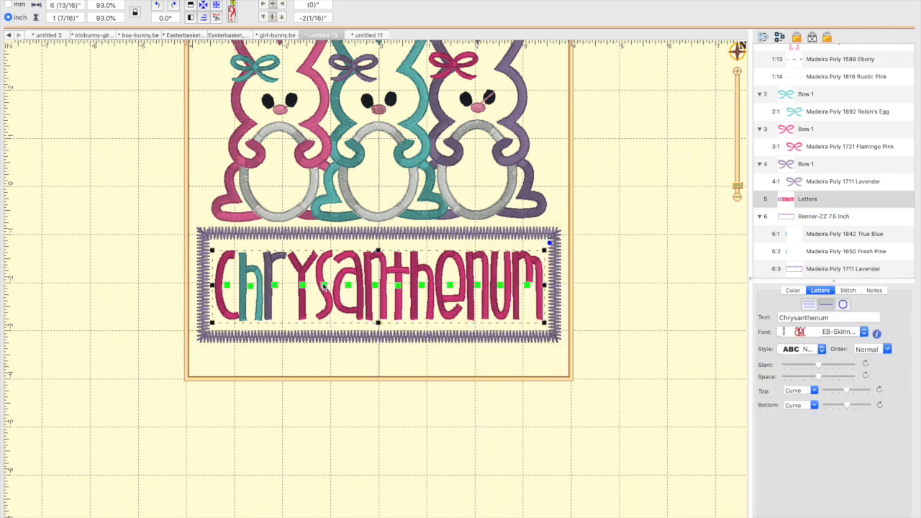
pyautogui.click(324, 288)
pyautogui.click(784, 335)
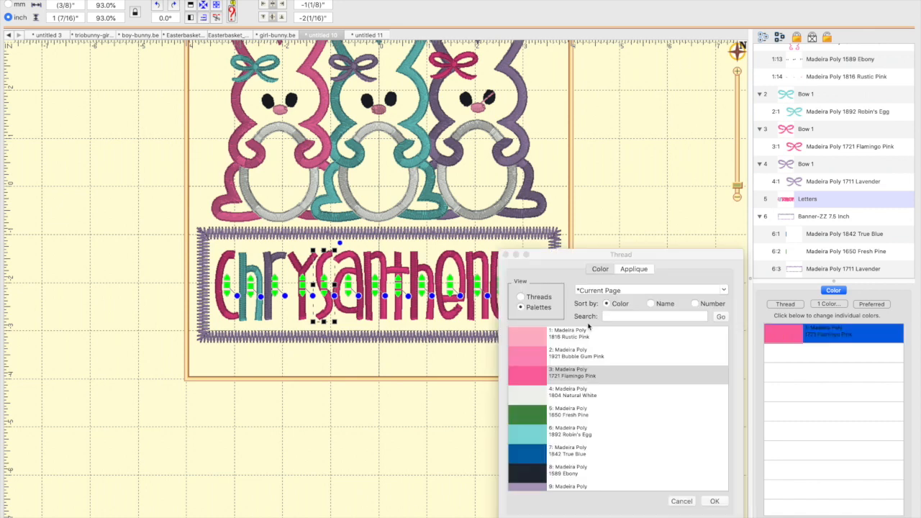
pyautogui.click(524, 441)
pyautogui.click(714, 501)
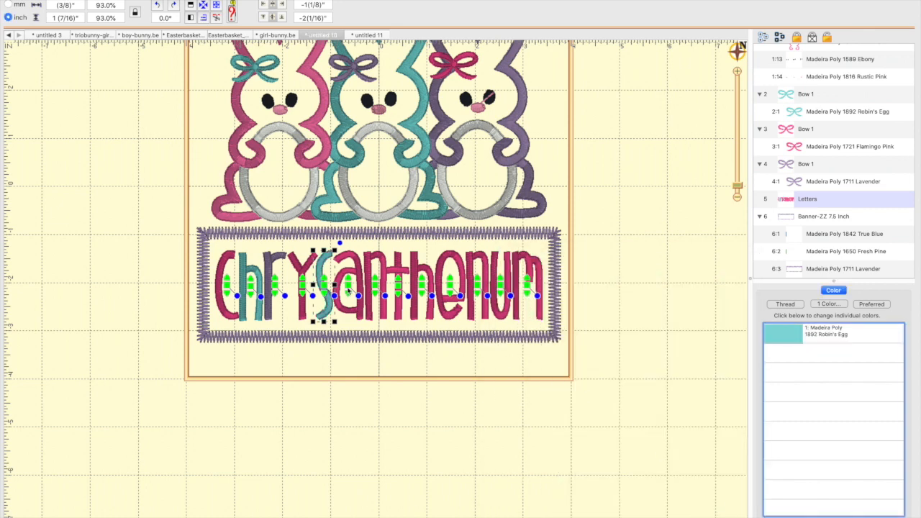
# - Recolor only the "a" of the banner lettering to Madeira Poly 1711 Lavender
pyautogui.click(349, 291)
pyautogui.click(782, 335)
pyautogui.scroll(-2, 540, 493)
pyautogui.click(548, 474)
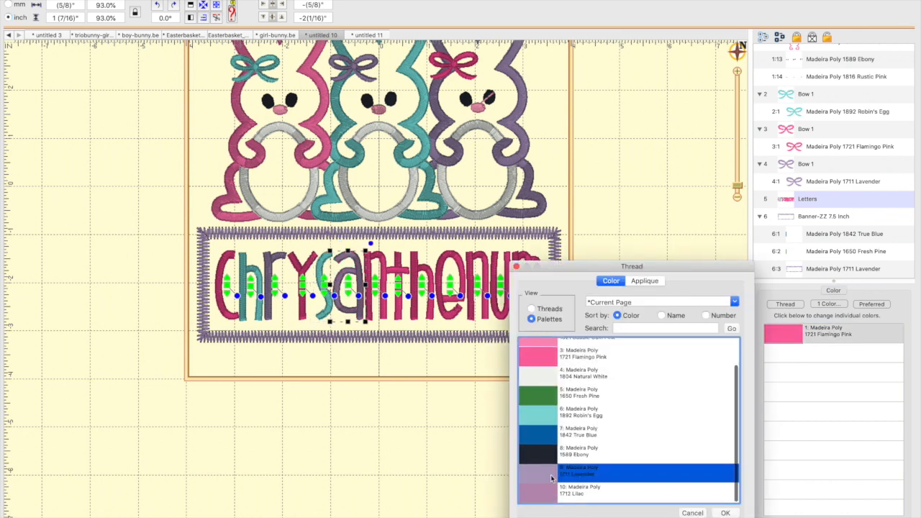
pyautogui.click(734, 512)
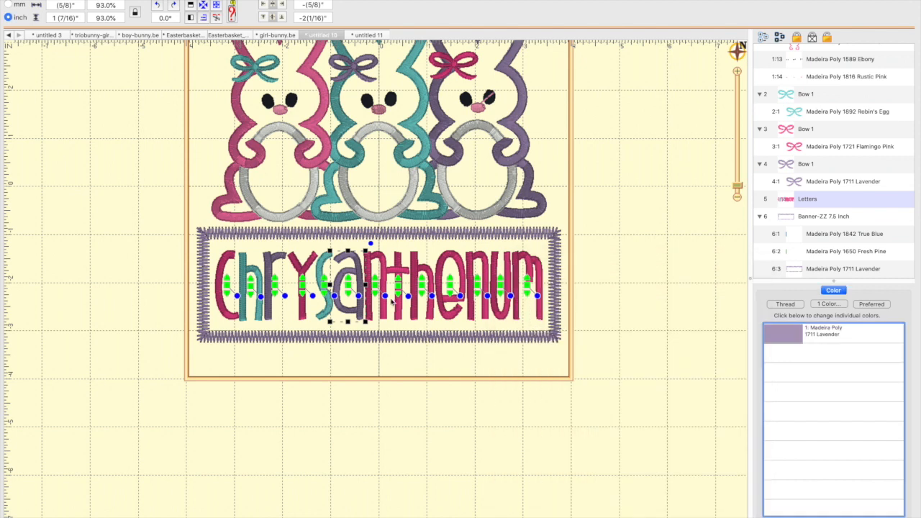
# - Recolor only the "t" of the banner lettering to Madeira Poly 1892 Robin's Egg
pyautogui.click(398, 287)
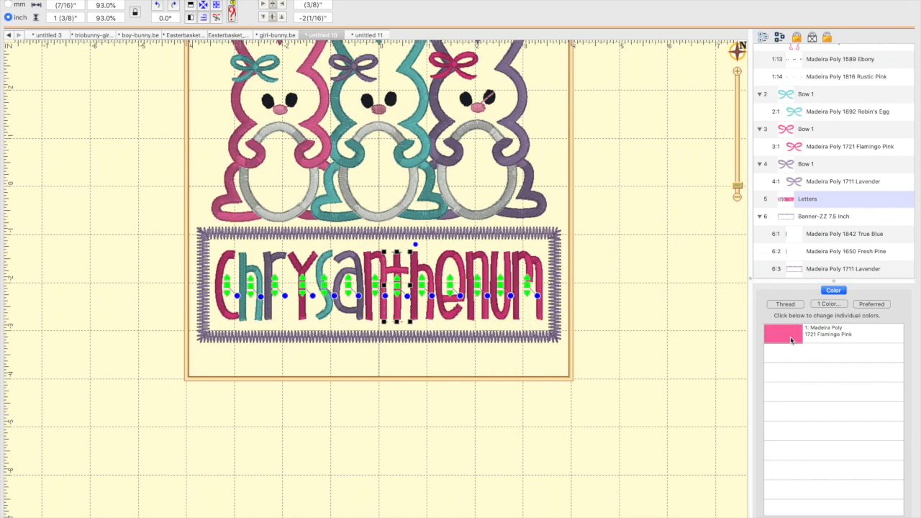
pyautogui.click(789, 337)
pyautogui.click(560, 167)
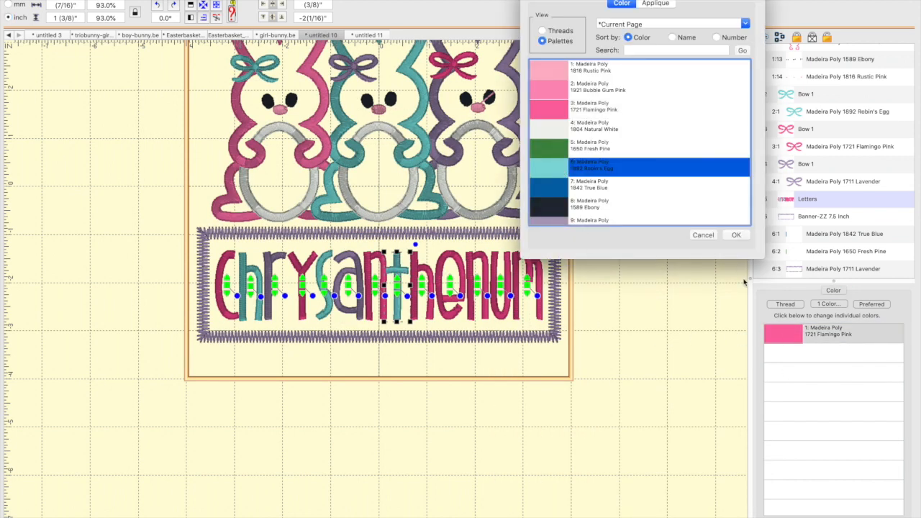
pyautogui.click(736, 235)
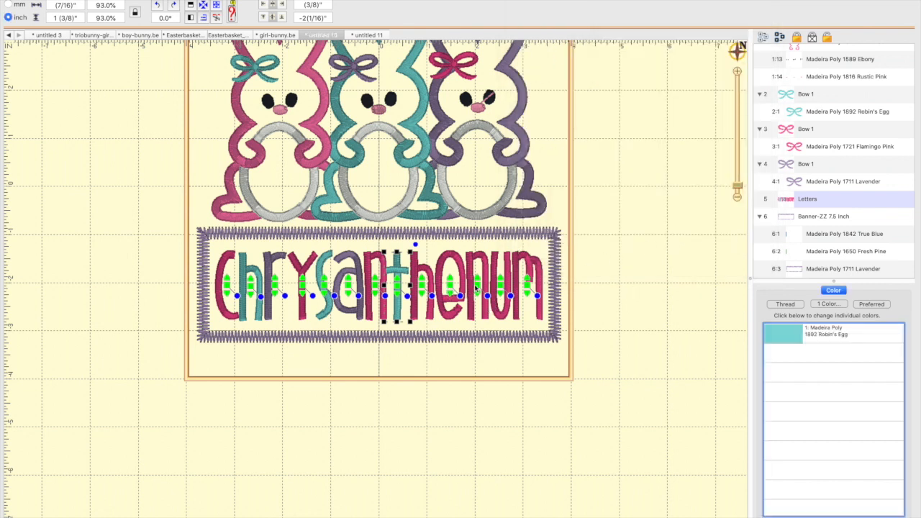
pyautogui.click(475, 287)
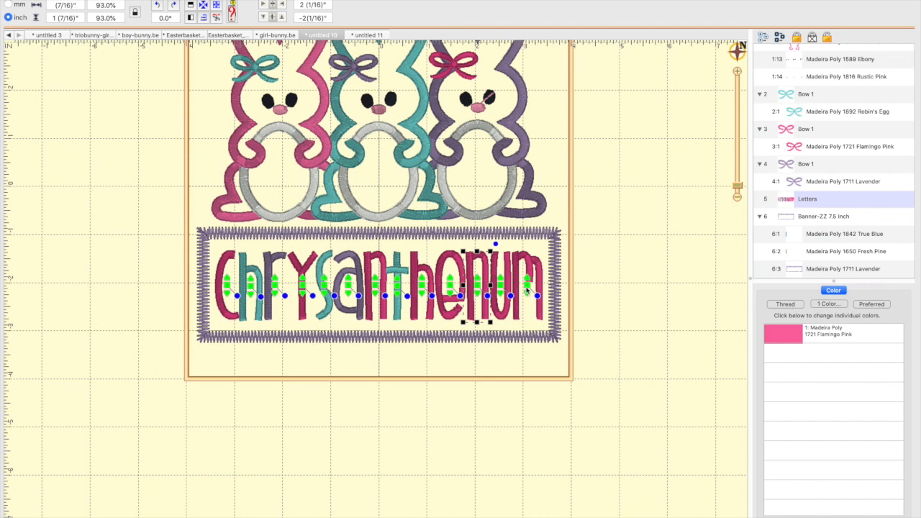
pyautogui.keyDown('shift'); pyautogui.click(527, 290); pyautogui.keyUp('shift')
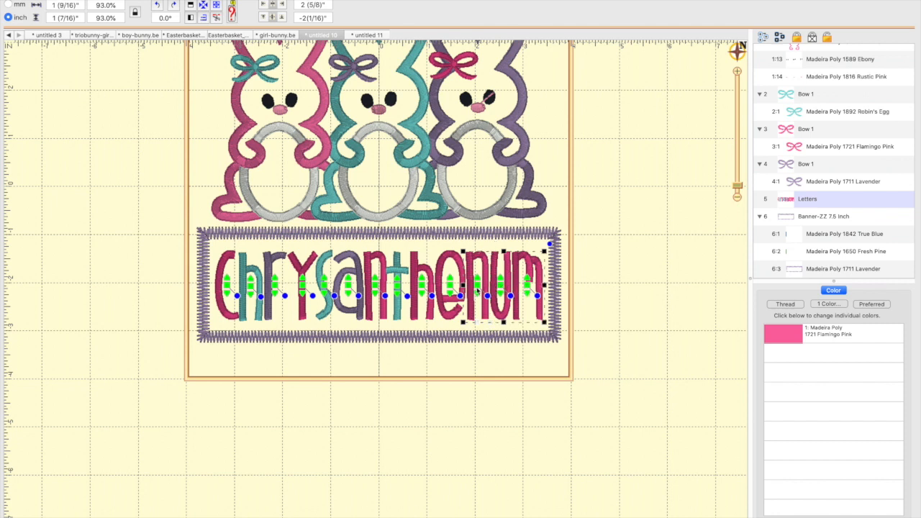
pyautogui.click(588, 313)
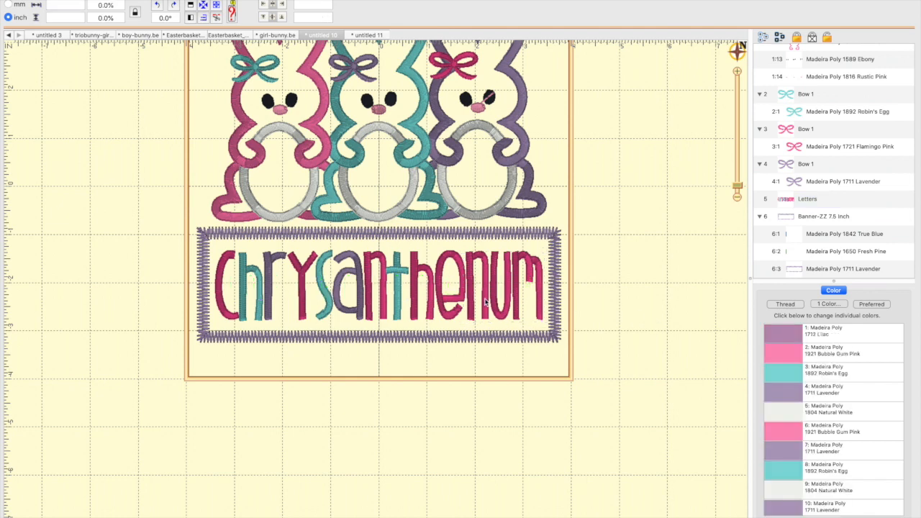
# - Recolor only the second "h" and the "u" of the banner lettering to Madeira Poly 1711 Lavender
pyautogui.click(487, 297)
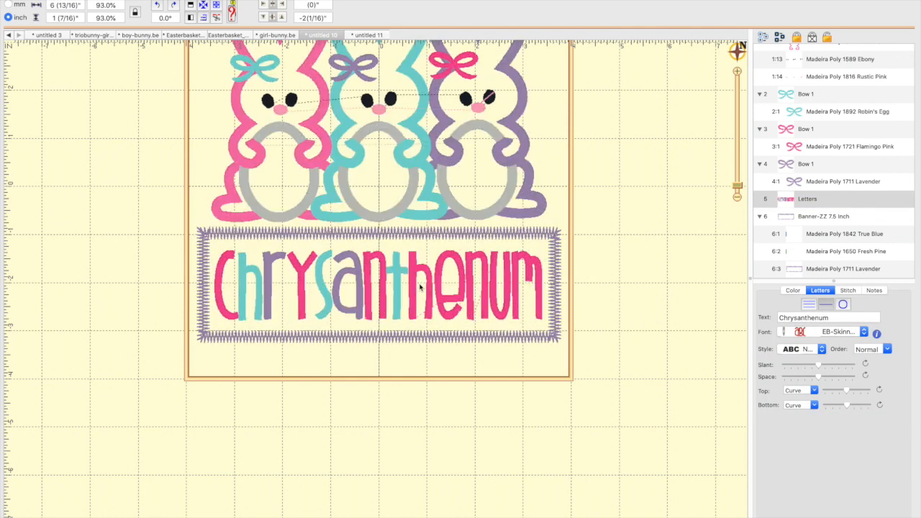
pyautogui.click(421, 286)
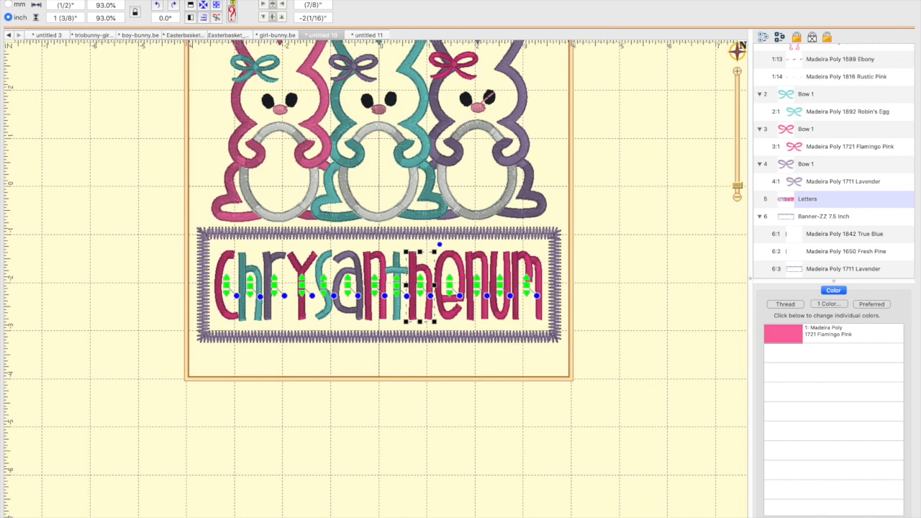
pyautogui.press('super+z')
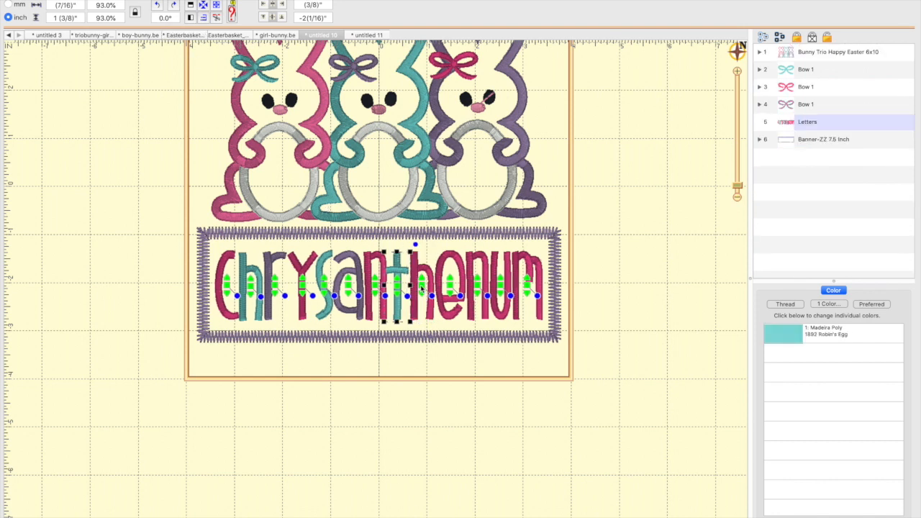
pyautogui.click(423, 287)
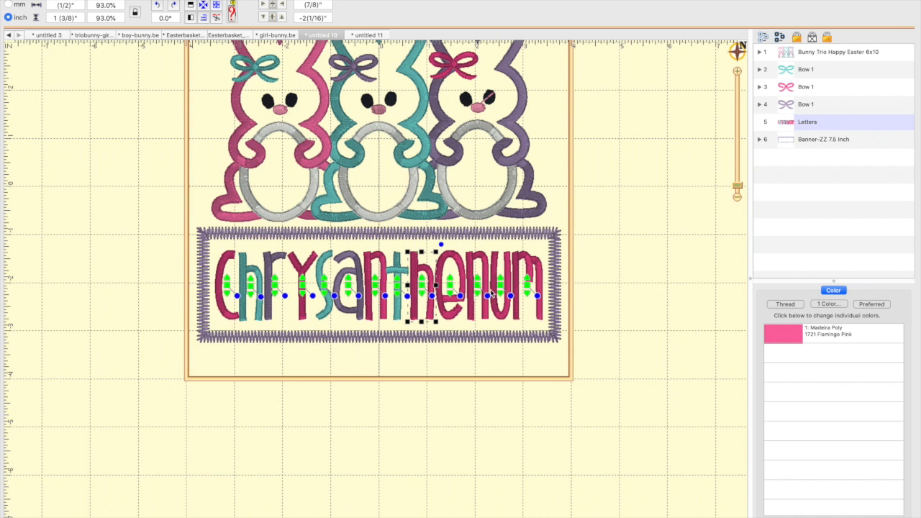
pyautogui.keyDown('shift'); pyautogui.click(501, 290); pyautogui.keyUp('shift')
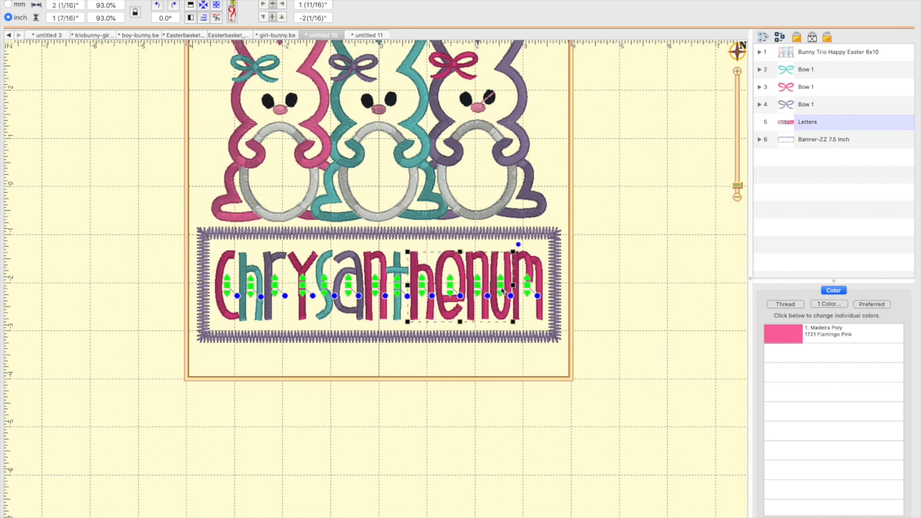
pyautogui.click(791, 339)
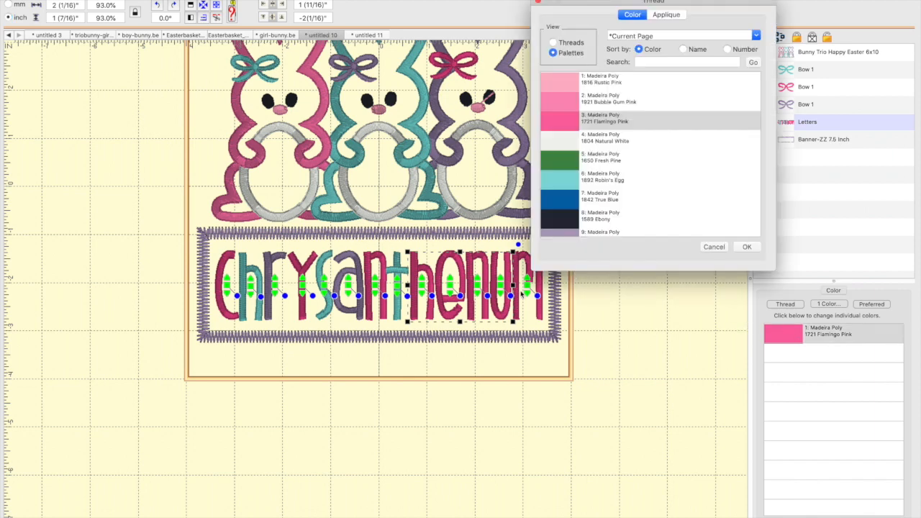
pyautogui.click(576, 233)
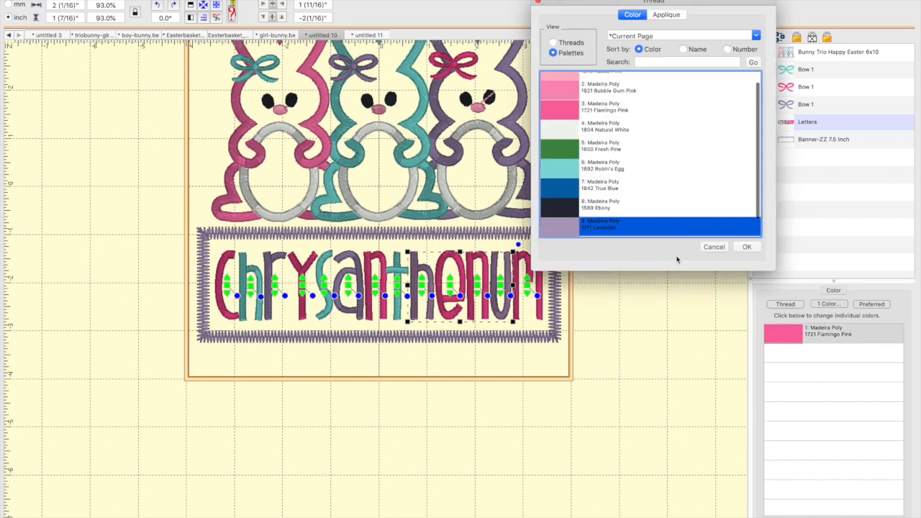
pyautogui.click(744, 247)
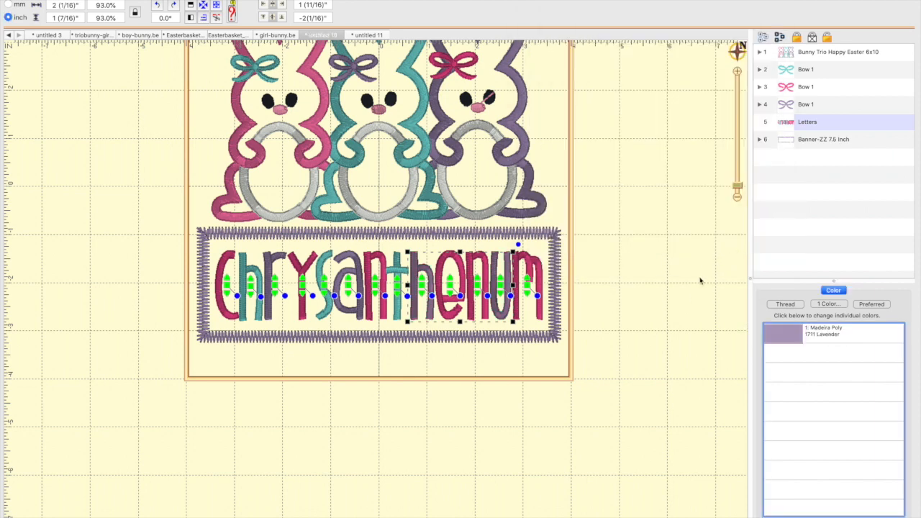
# - Recolor only the "n" between the "e" and the "u" of the banner lettering to Madeira Poly 1892 Robin's Egg
pyautogui.click(475, 285)
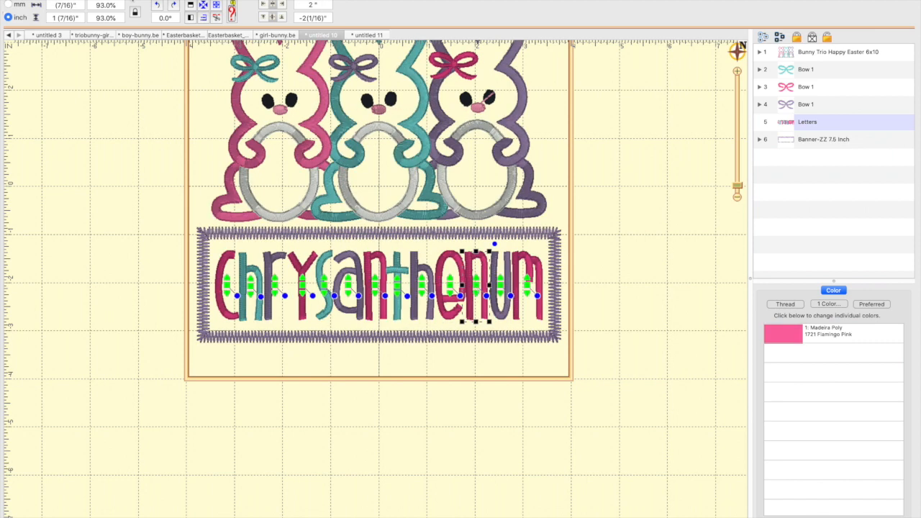
pyautogui.click(500, 285)
pyautogui.click(524, 366)
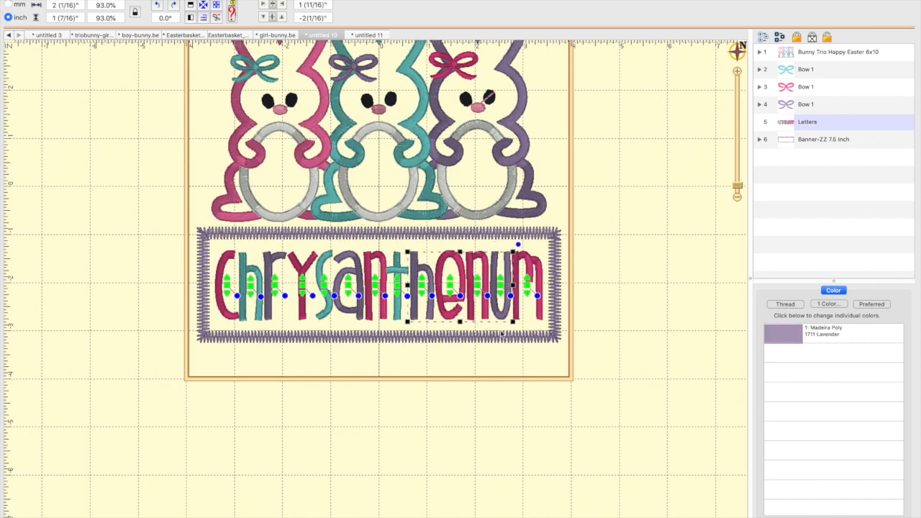
pyautogui.click(480, 287)
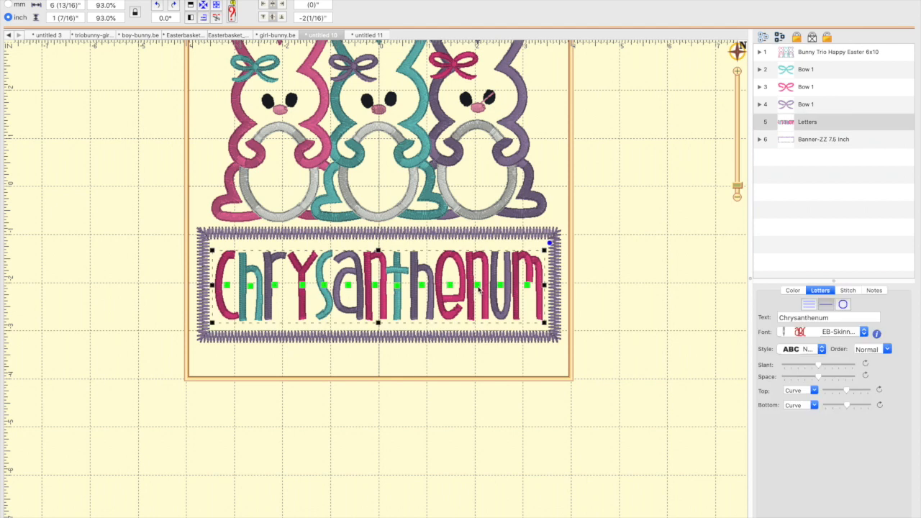
pyautogui.click(481, 288)
pyautogui.click(782, 333)
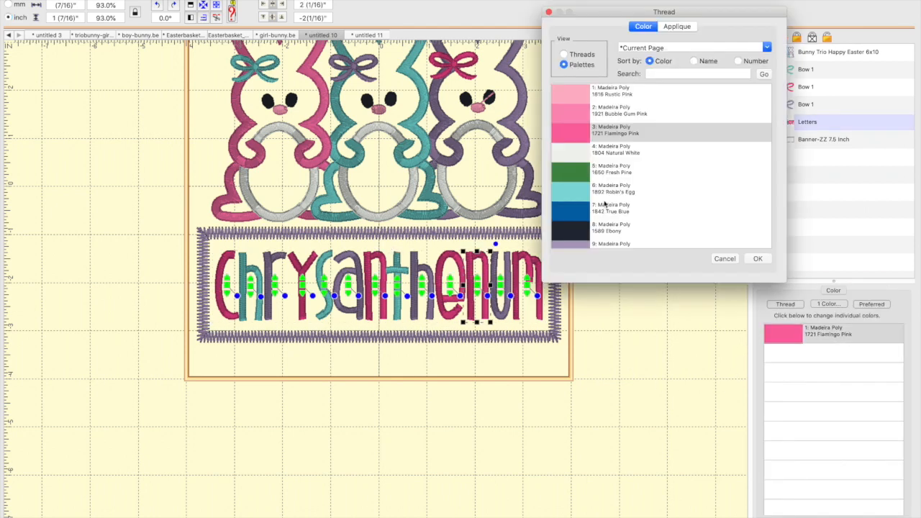
pyautogui.click(575, 192)
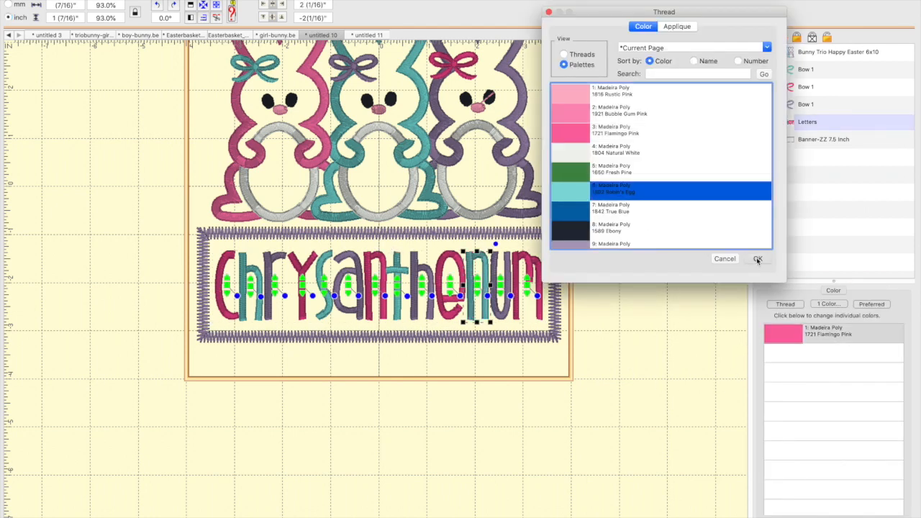
pyautogui.click(758, 259)
pyautogui.click(673, 345)
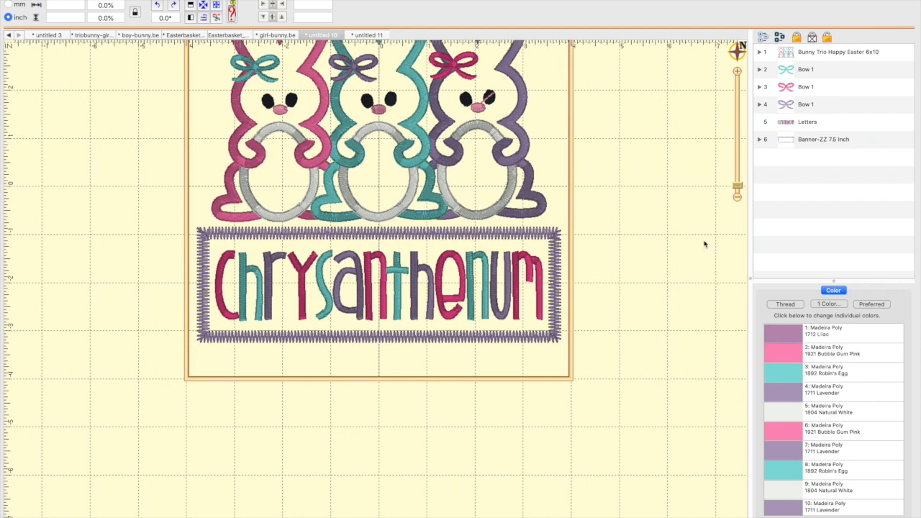
# - Center the whole design, including the bunny trio, bows, lettering and banner, in the hoop
pyautogui.click(737, 197)
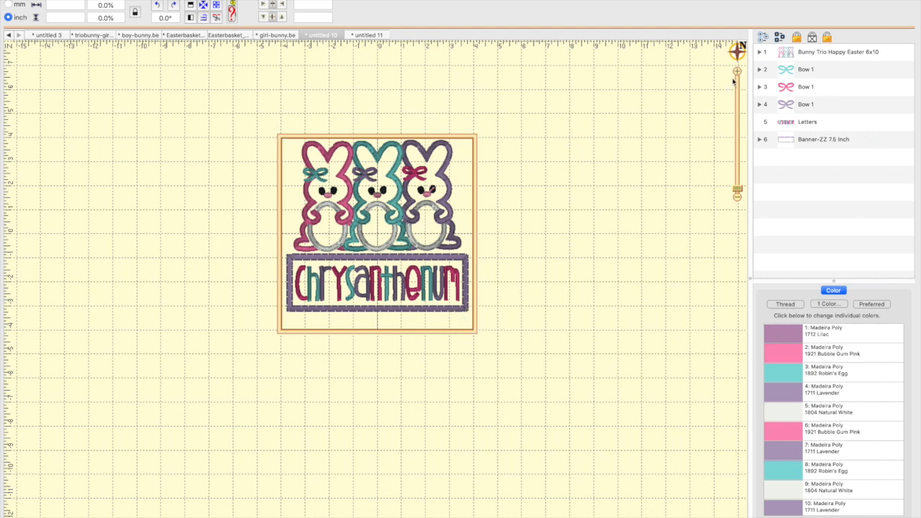
pyautogui.moveTo(281, 133); pyautogui.dragTo(496, 347)
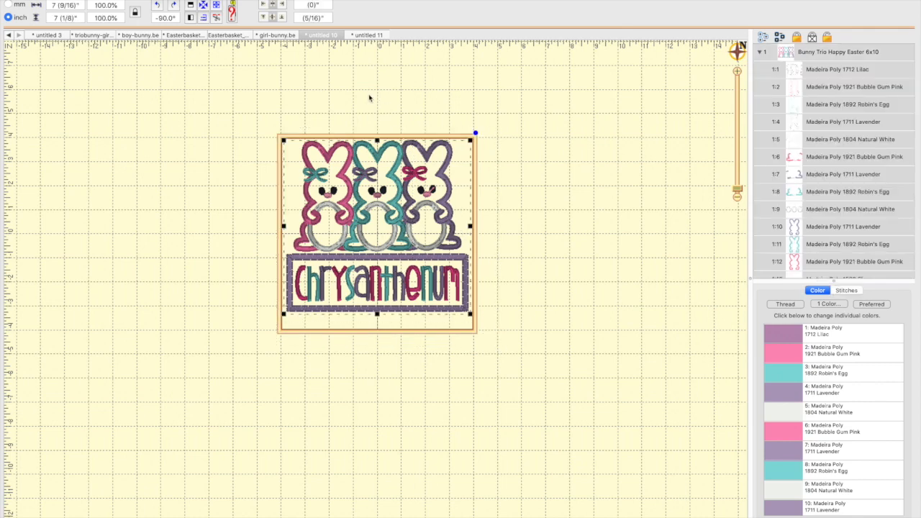
pyautogui.click(201, 8)
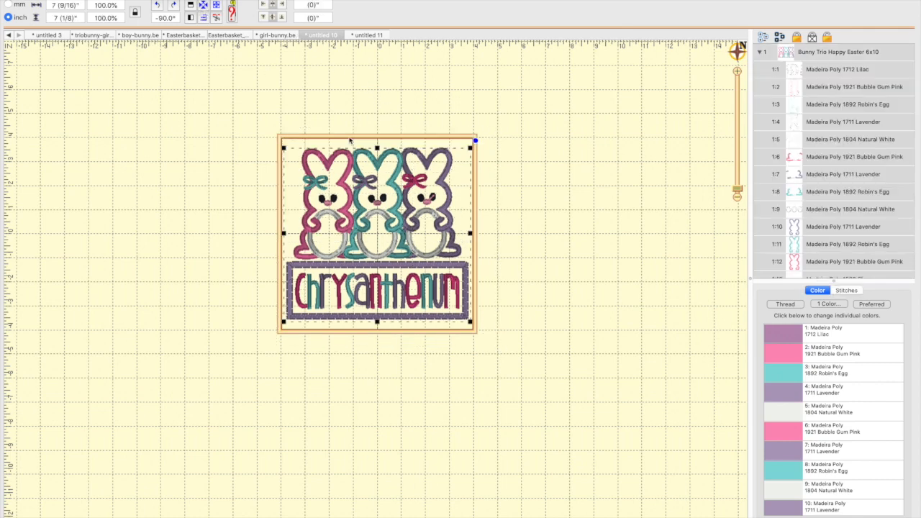
pyautogui.click(302, 65)
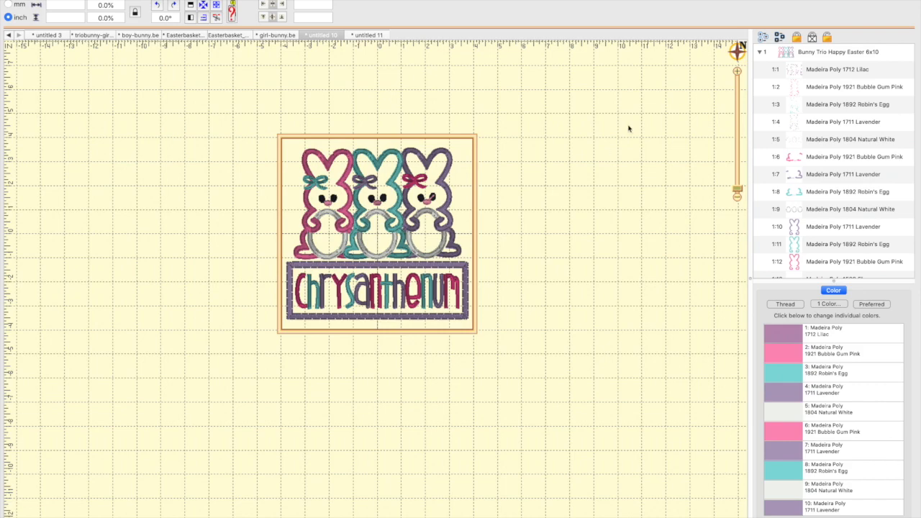
# - Examine the stitching and colors of the banner lettering up close and the complete bunny trio design
pyautogui.click(738, 72)
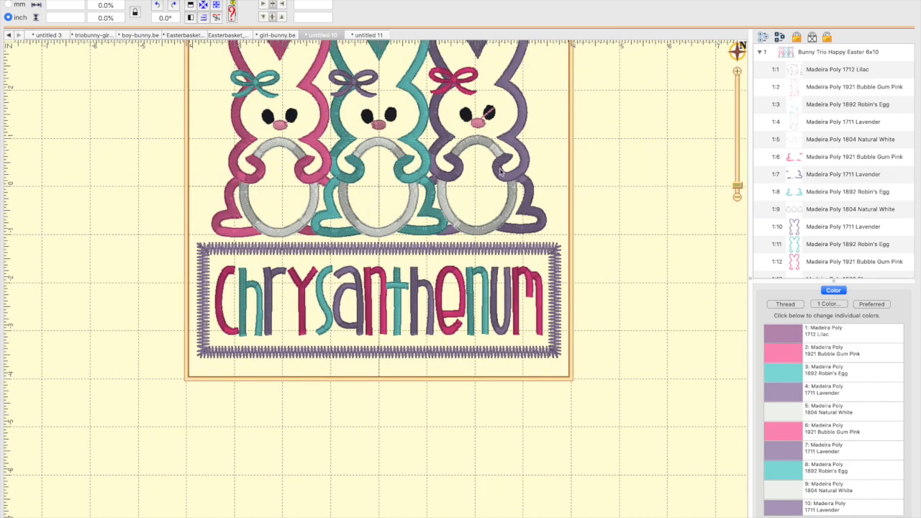
pyautogui.moveTo(220, 3)
pyautogui.click(38, 0)
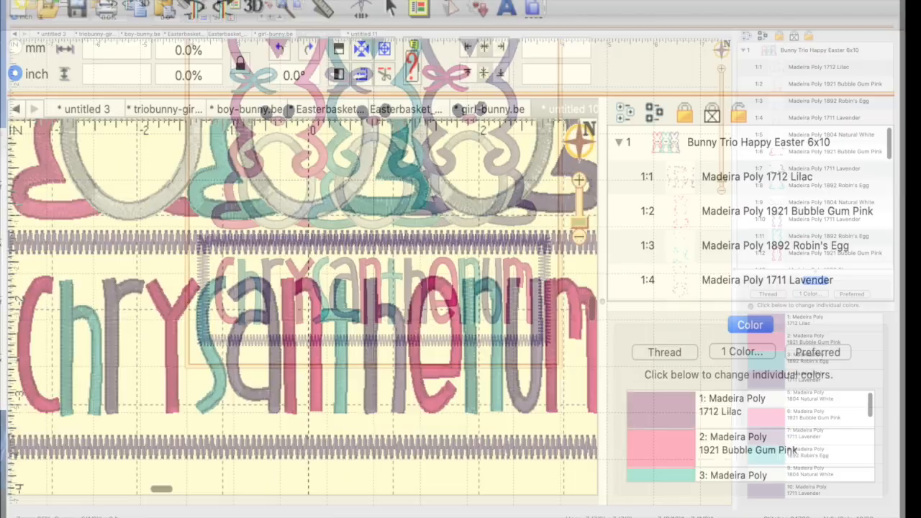
pyautogui.click(195, 514)
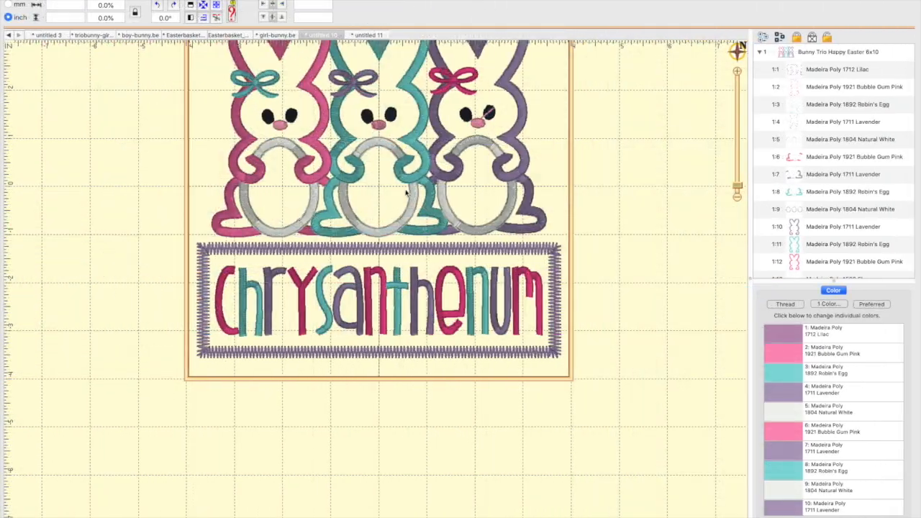
pyautogui.click(737, 72)
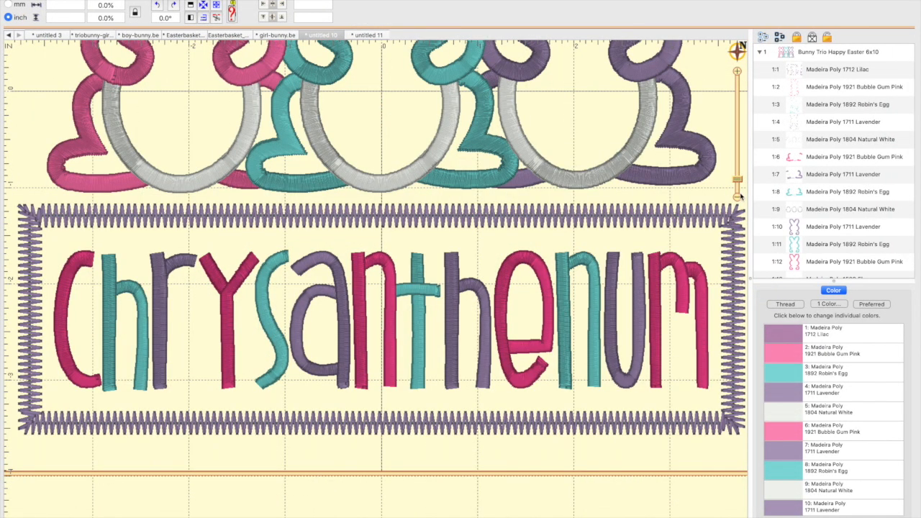
pyautogui.click(737, 198)
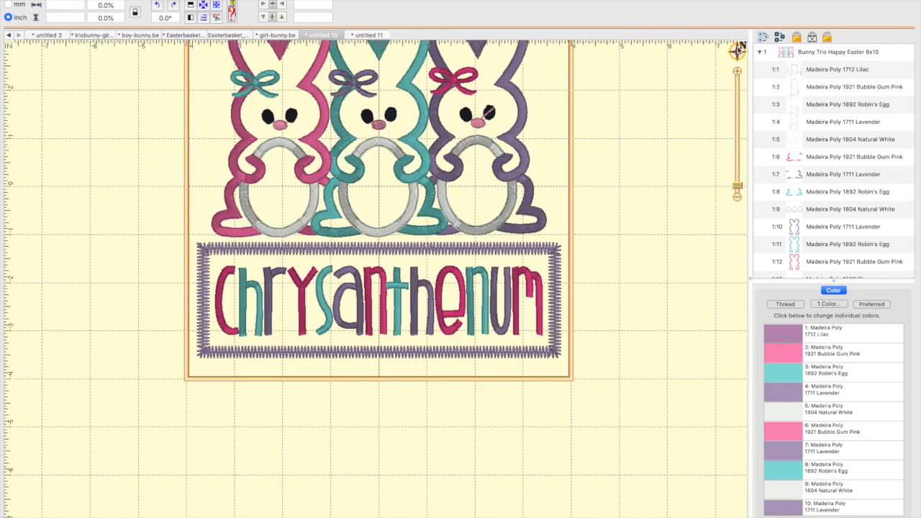
pyautogui.click(738, 50)
pyautogui.click(638, 49)
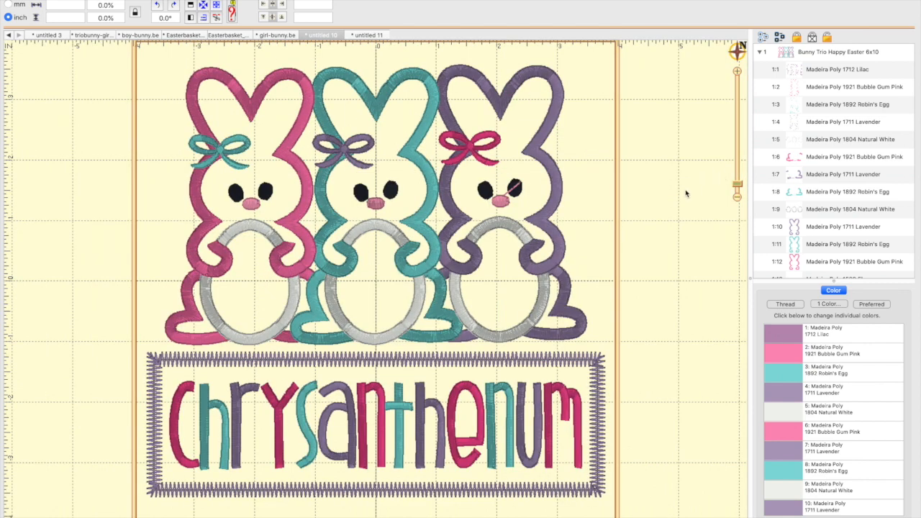